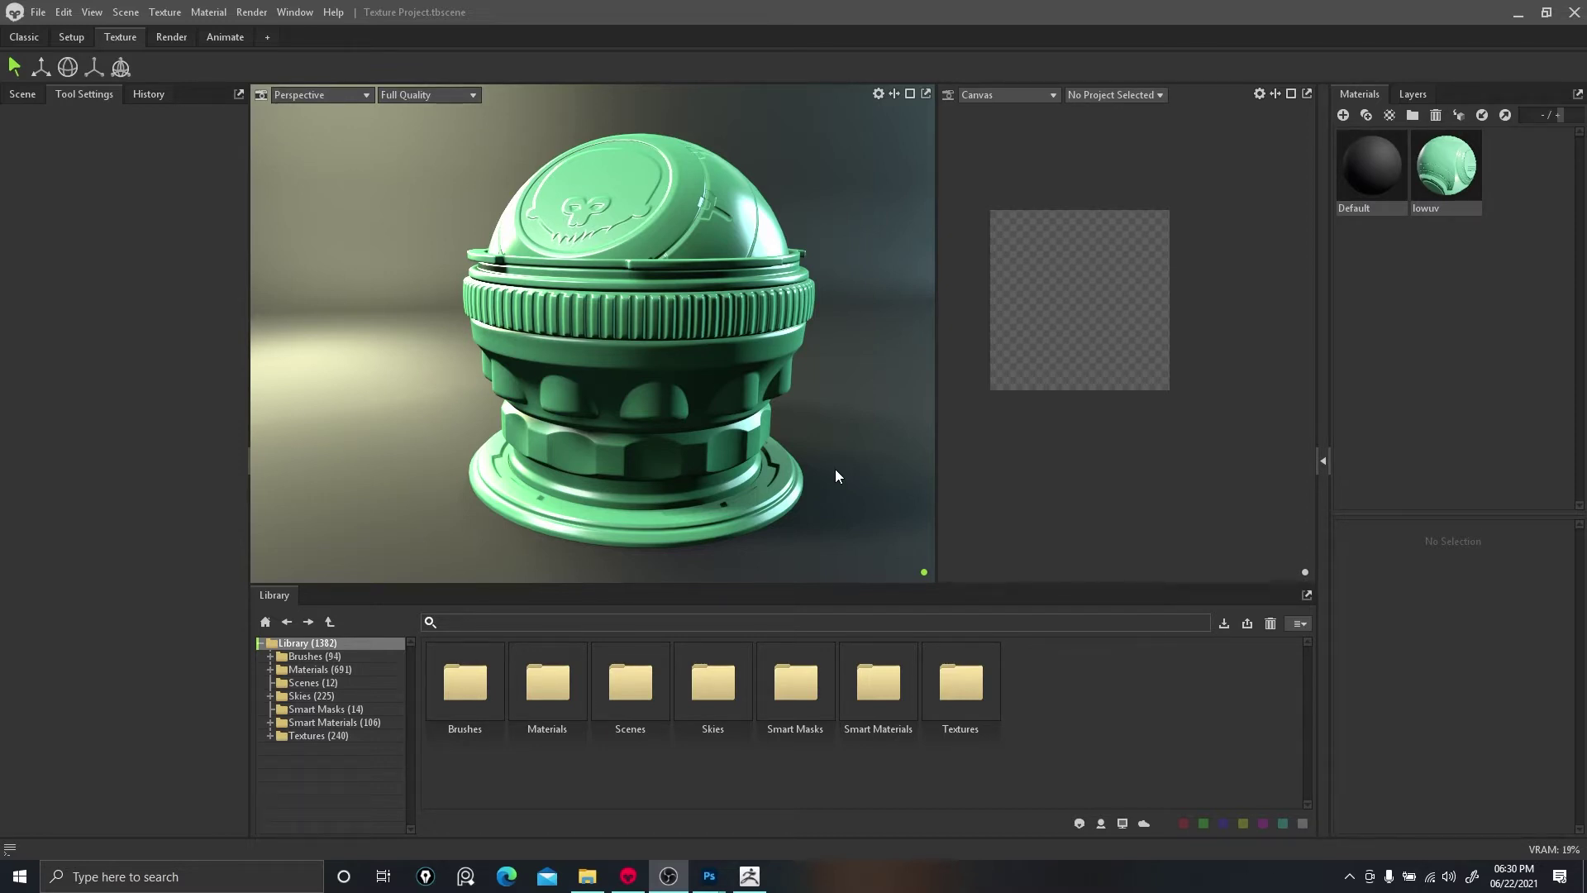
# Browse the library's Brushes and Scenes folders, ending with the Brushes folder open.
pyautogui.click(308, 658)
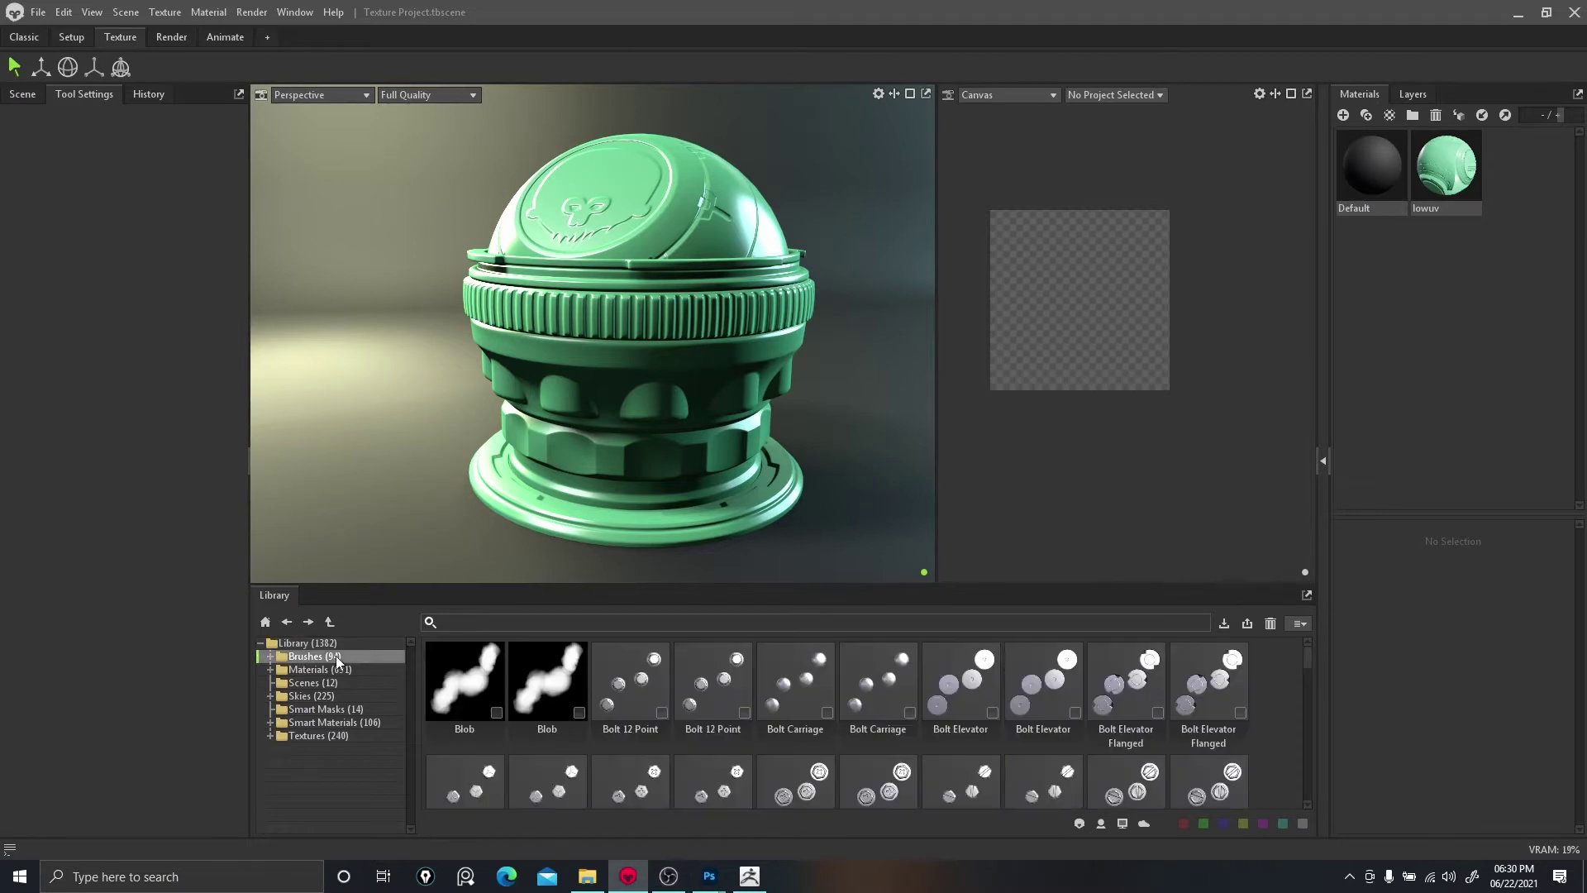
pyautogui.click(648, 679)
pyautogui.click(306, 683)
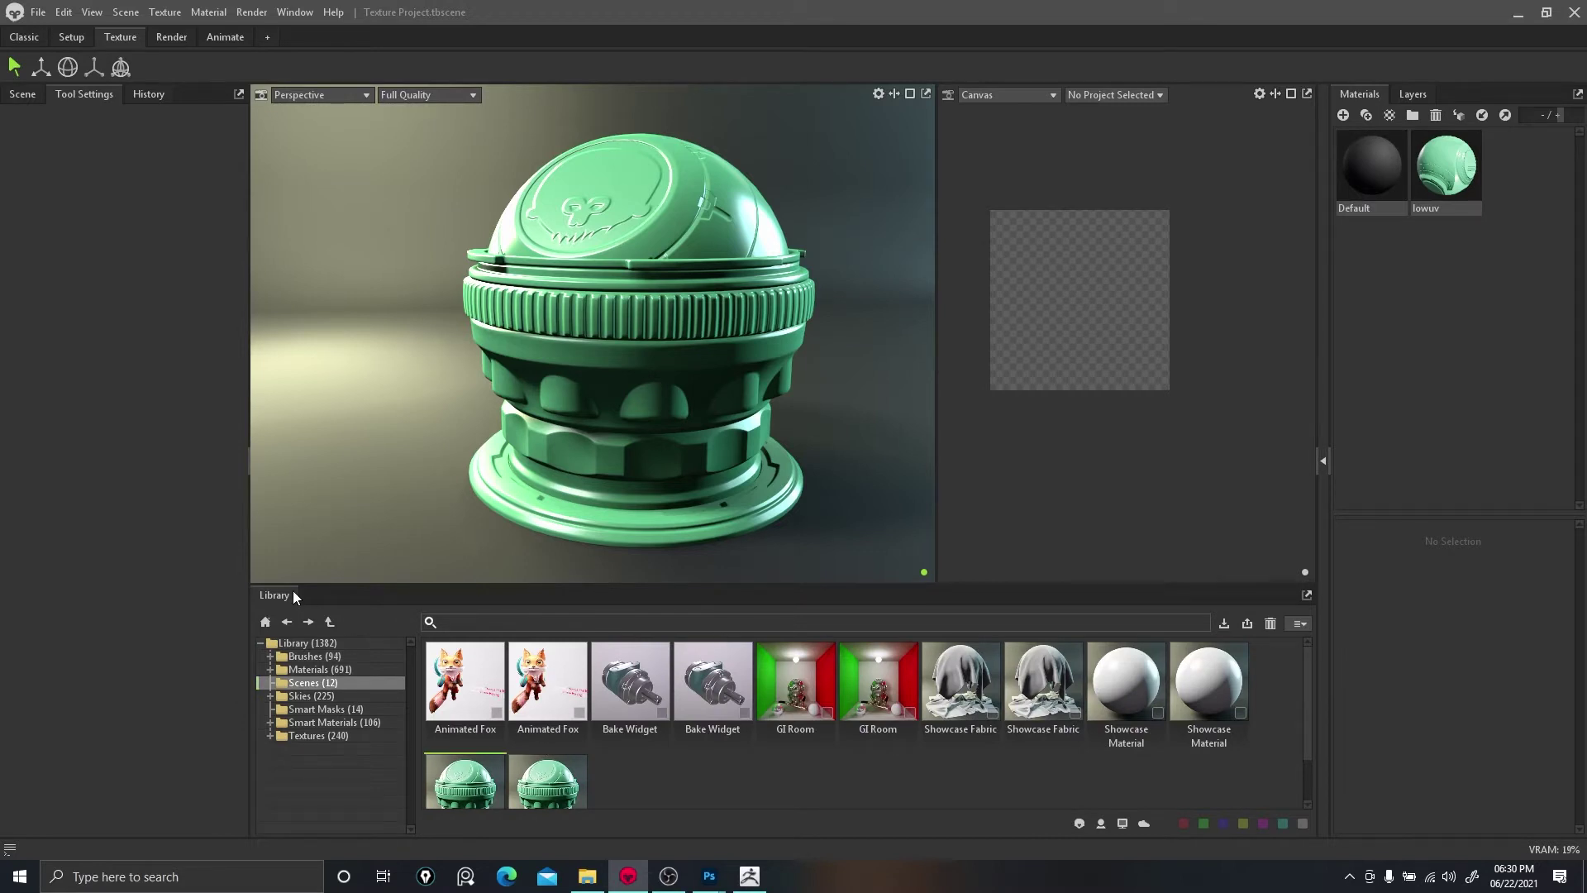
pyautogui.click(330, 657)
# Open the Texture Project's layer stack and add a paint layer above the fill layer.
pyautogui.click(1412, 95)
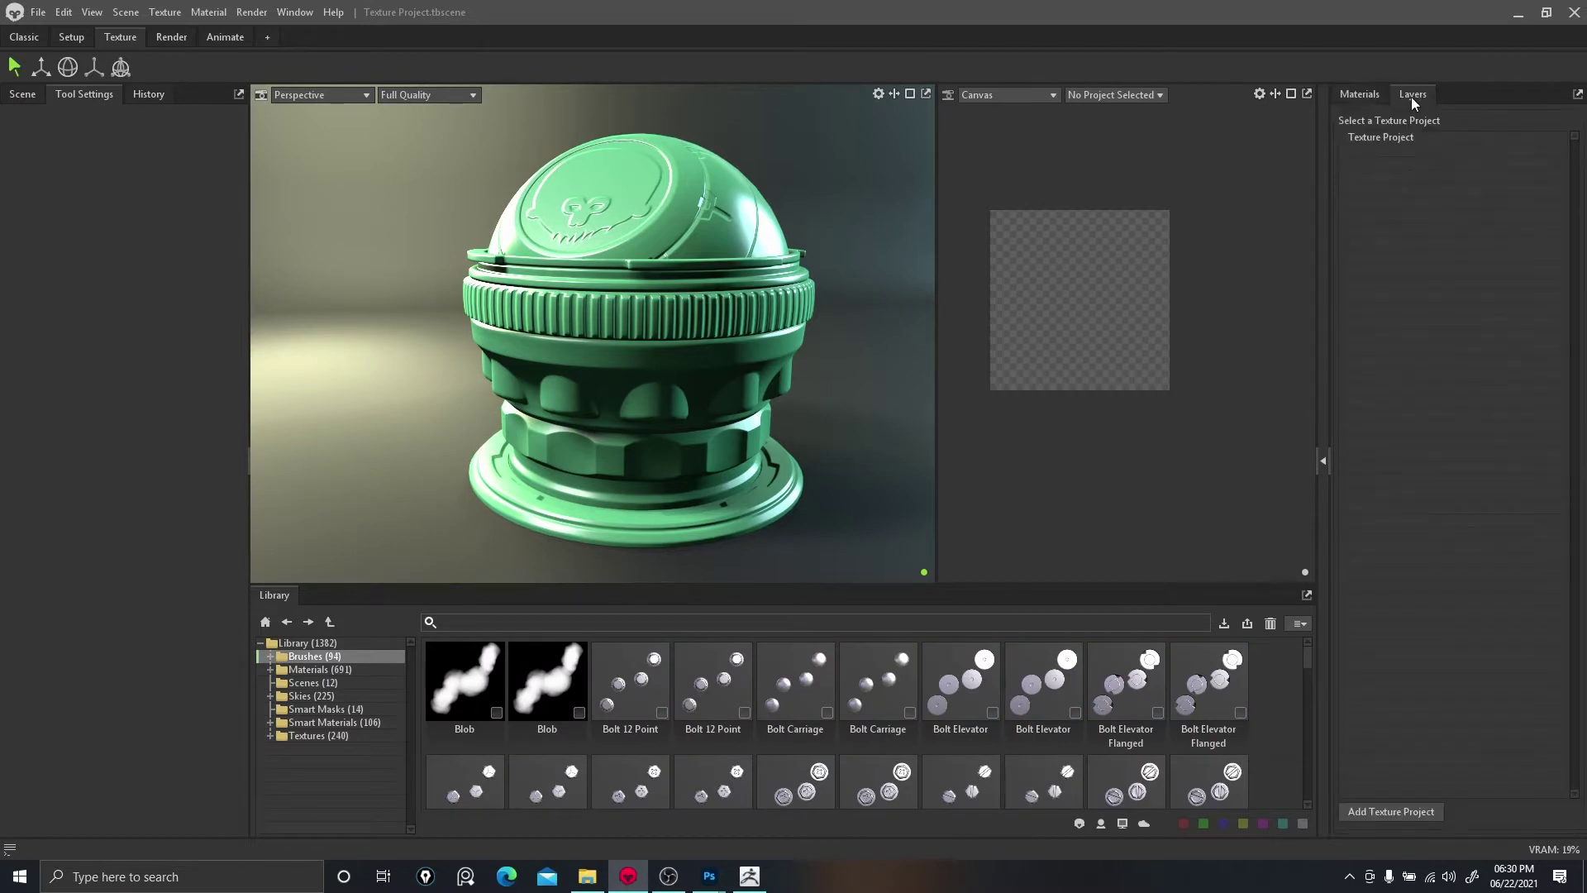
pyautogui.click(1387, 136)
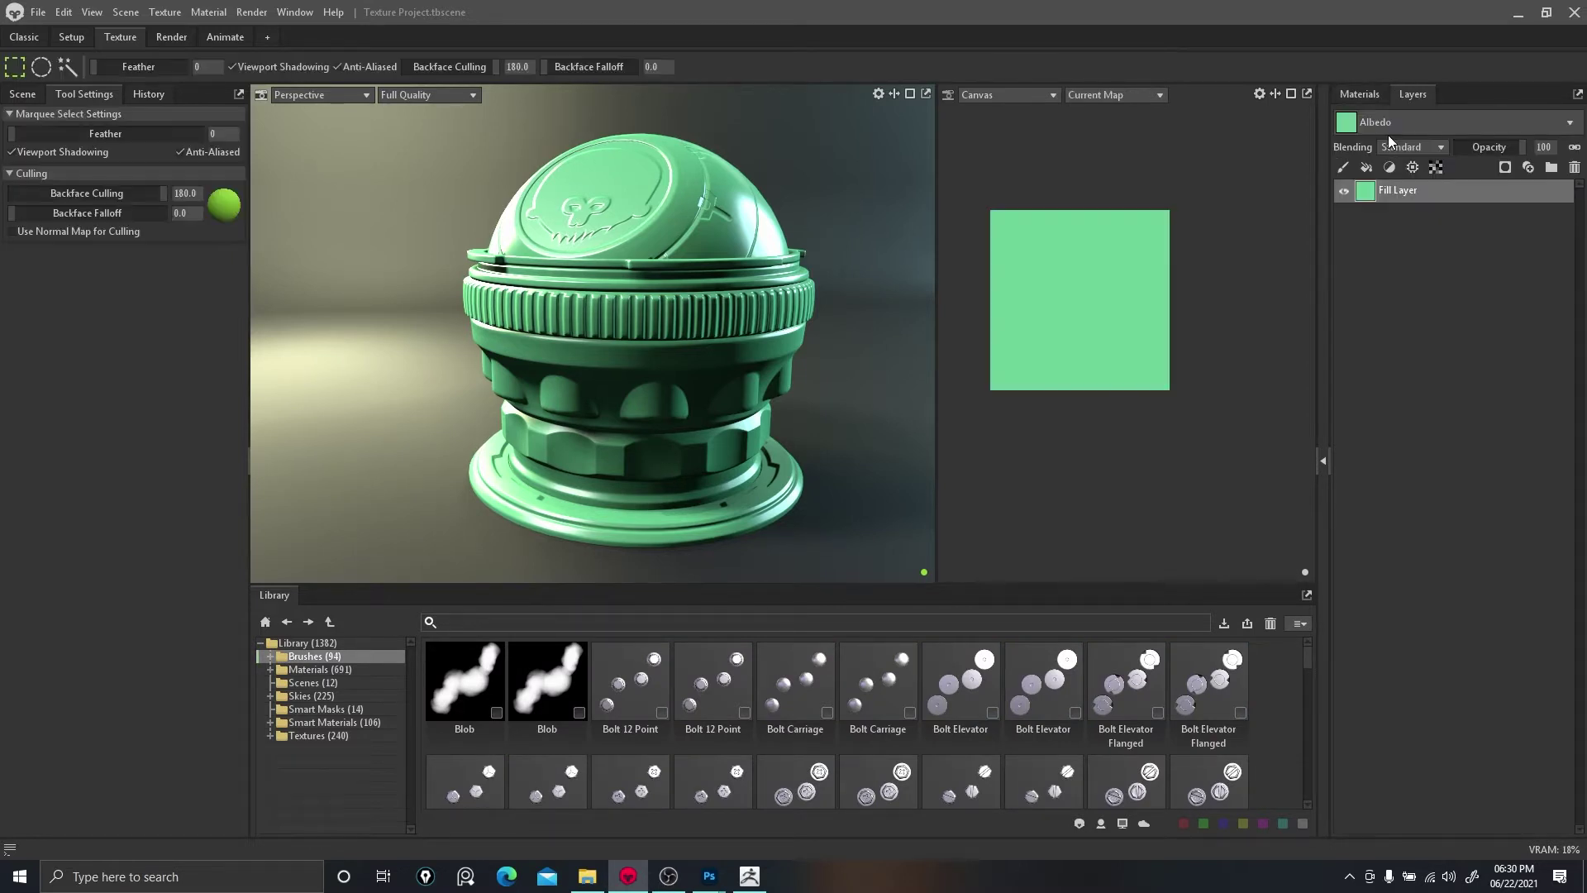
pyautogui.click(1341, 171)
# Expand the paint layer's settings and stamp a bolt on the dome using the Bolt Shoulder brush.
pyautogui.keyDown('alt'); pyautogui.moveTo(878, 195); pyautogui.dragTo(658, 255); pyautogui.keyUp('alt')
pyautogui.scroll(-2, 634, 713)
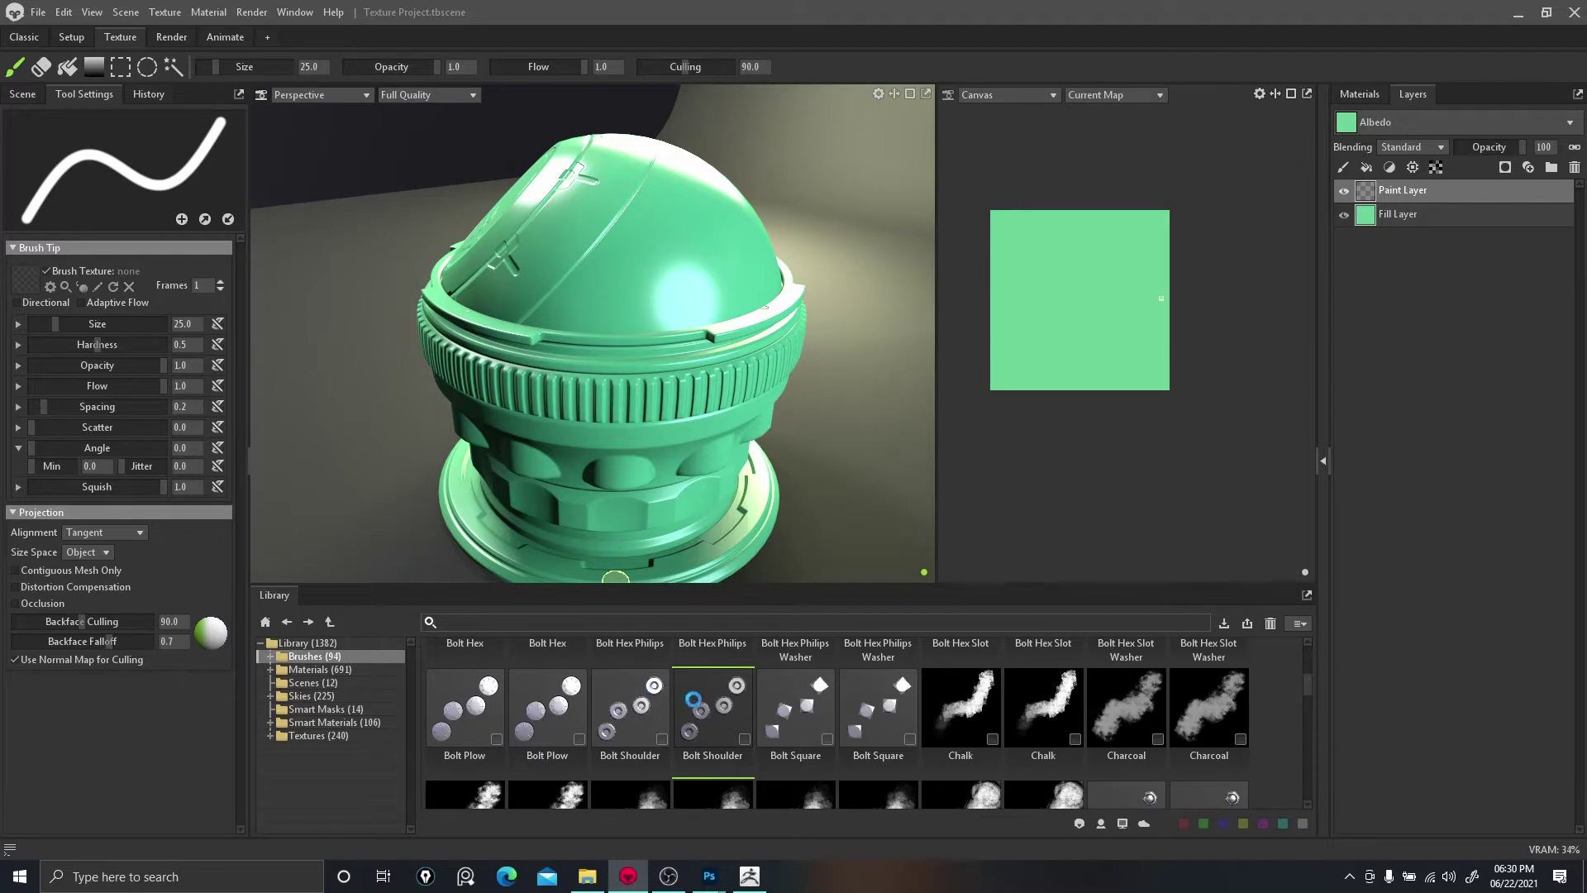
pyautogui.click(704, 708)
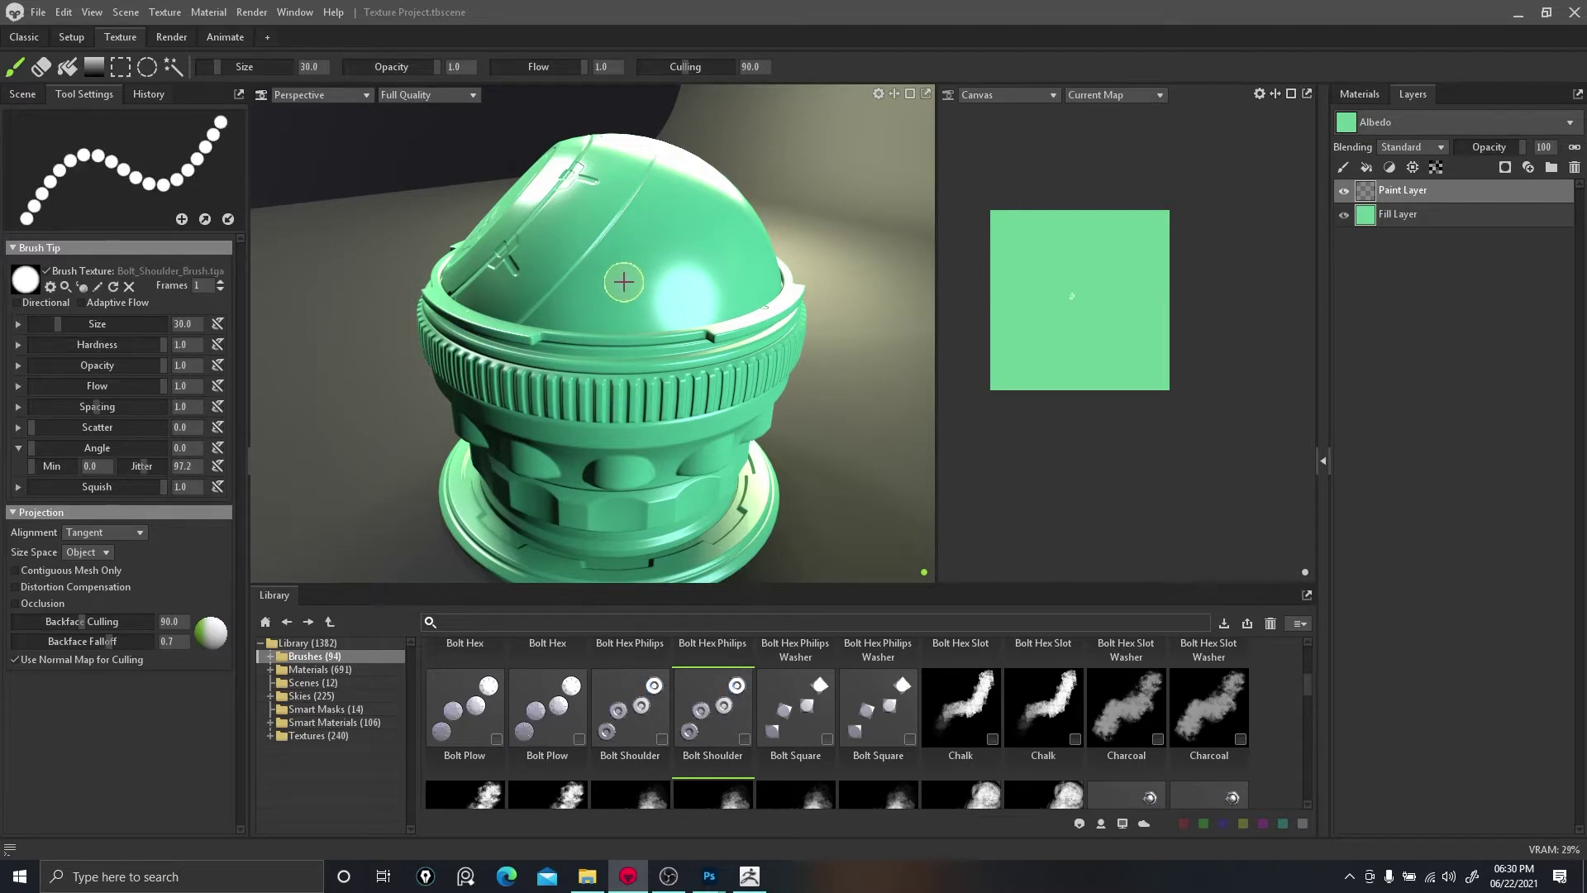
pyautogui.click(1324, 464)
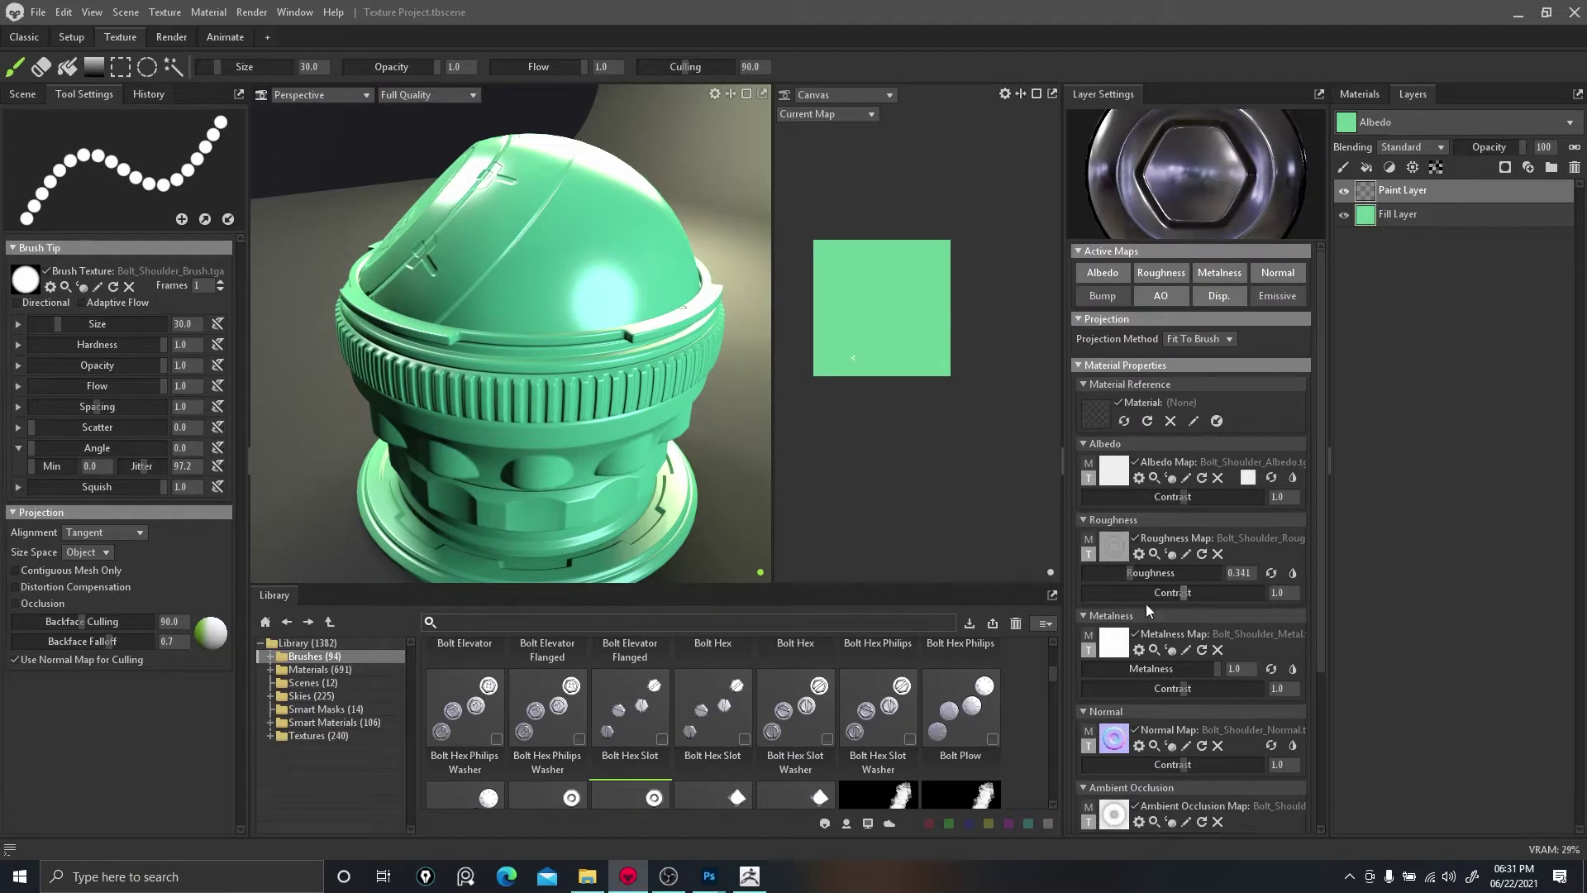
pyautogui.click(549, 279)
# Stamp the Nut Torque brush on the dome with its Albedo and Metalness maps turned off.
pyautogui.scroll(-6, 635, 717)
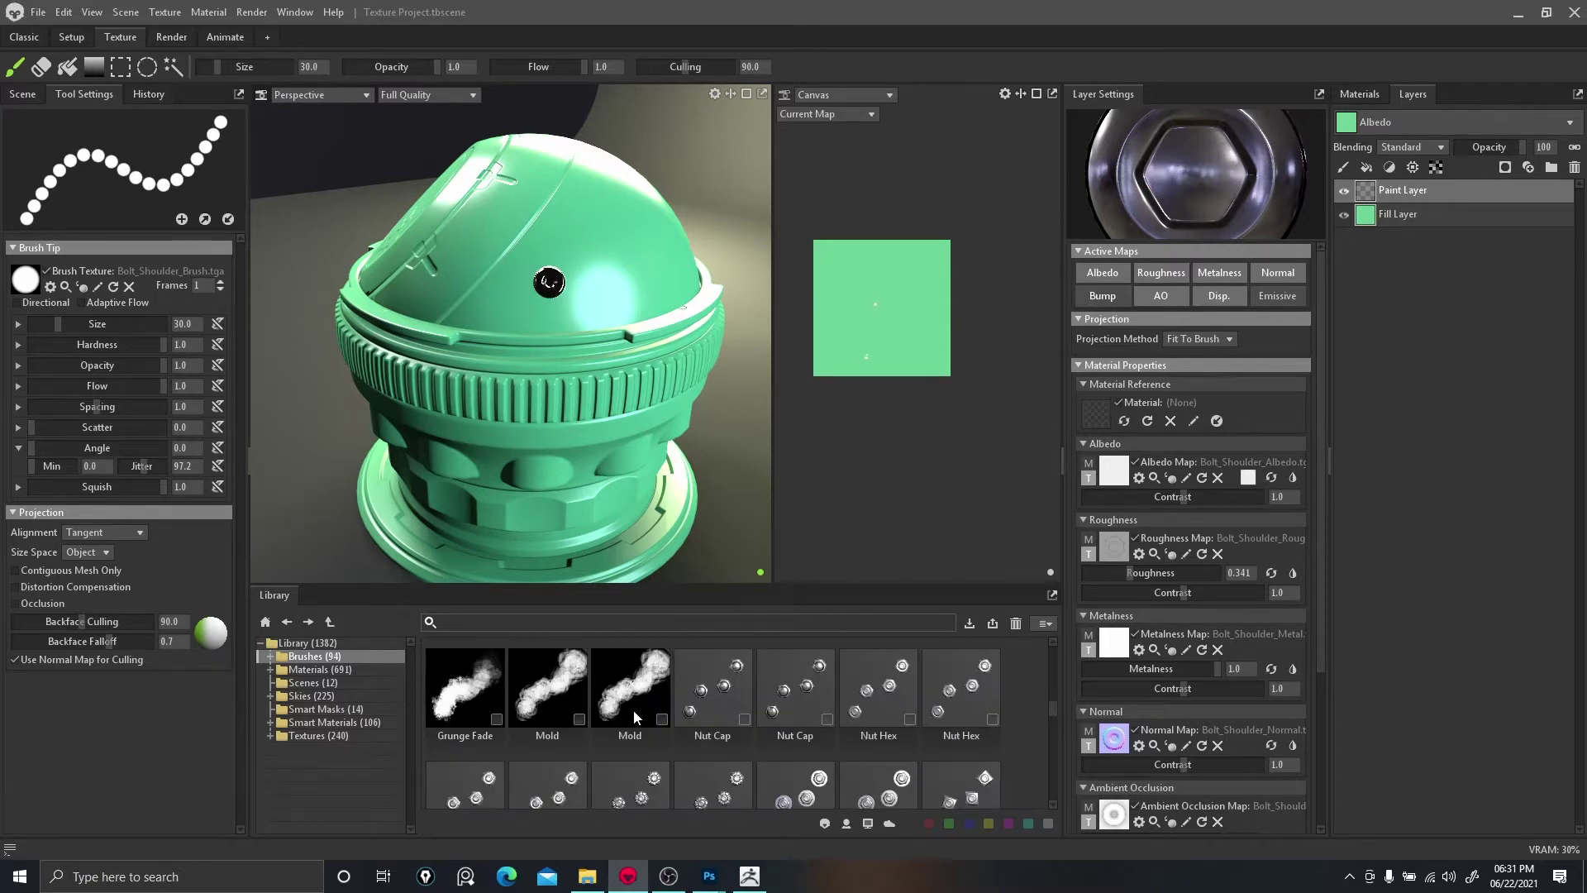
pyautogui.scroll(-2, 633, 711)
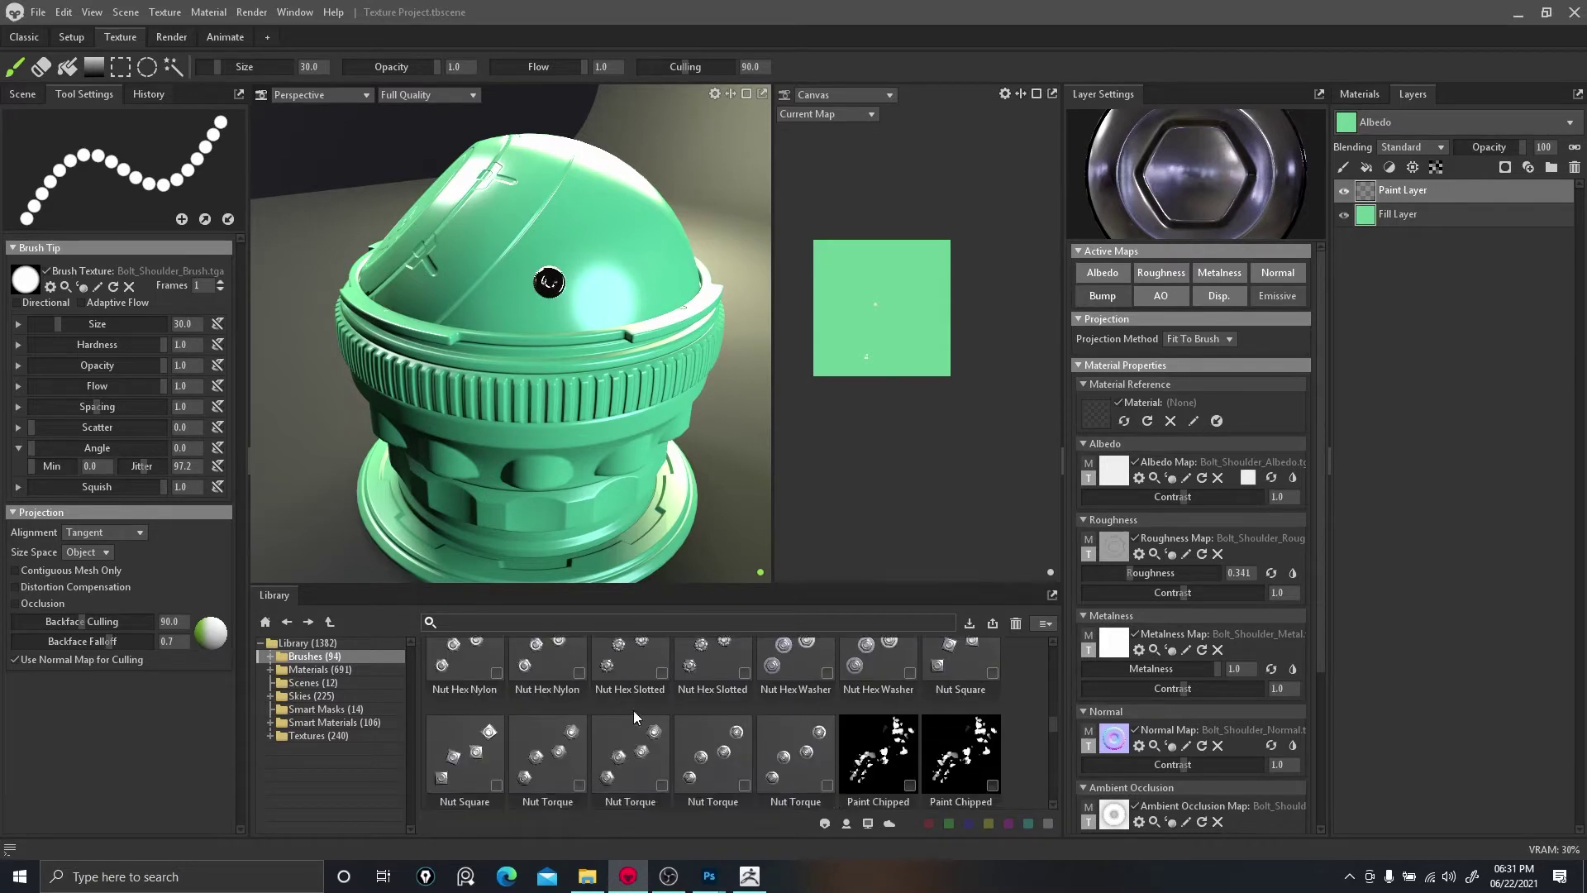
pyautogui.click(716, 760)
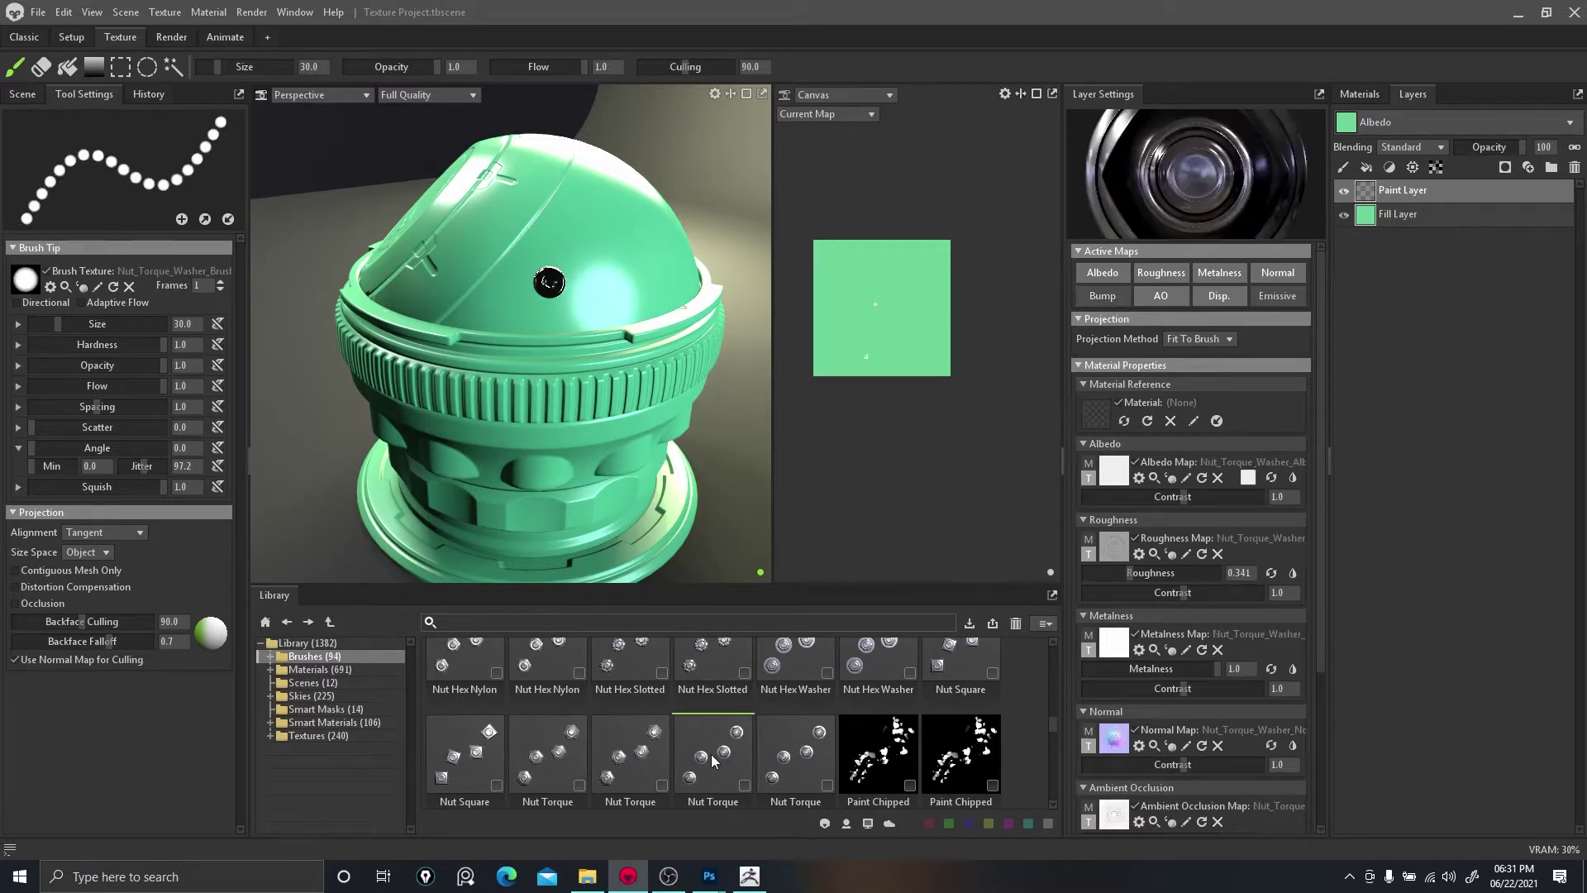
pyautogui.click(1103, 272)
pyautogui.click(1212, 272)
pyautogui.click(588, 233)
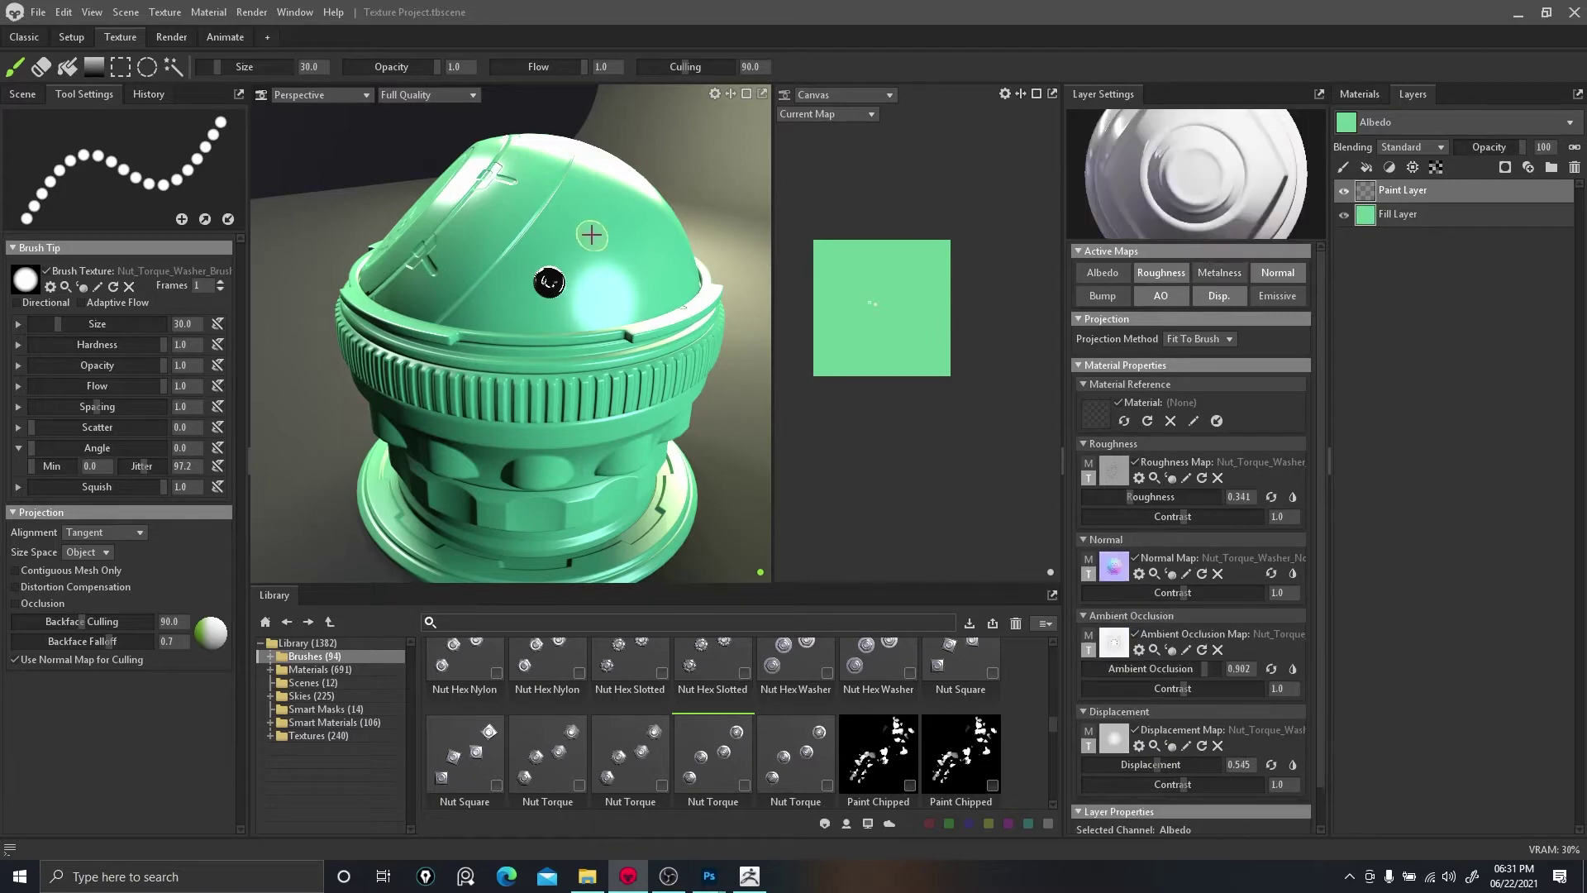
pyautogui.scroll(5, 645, 323)
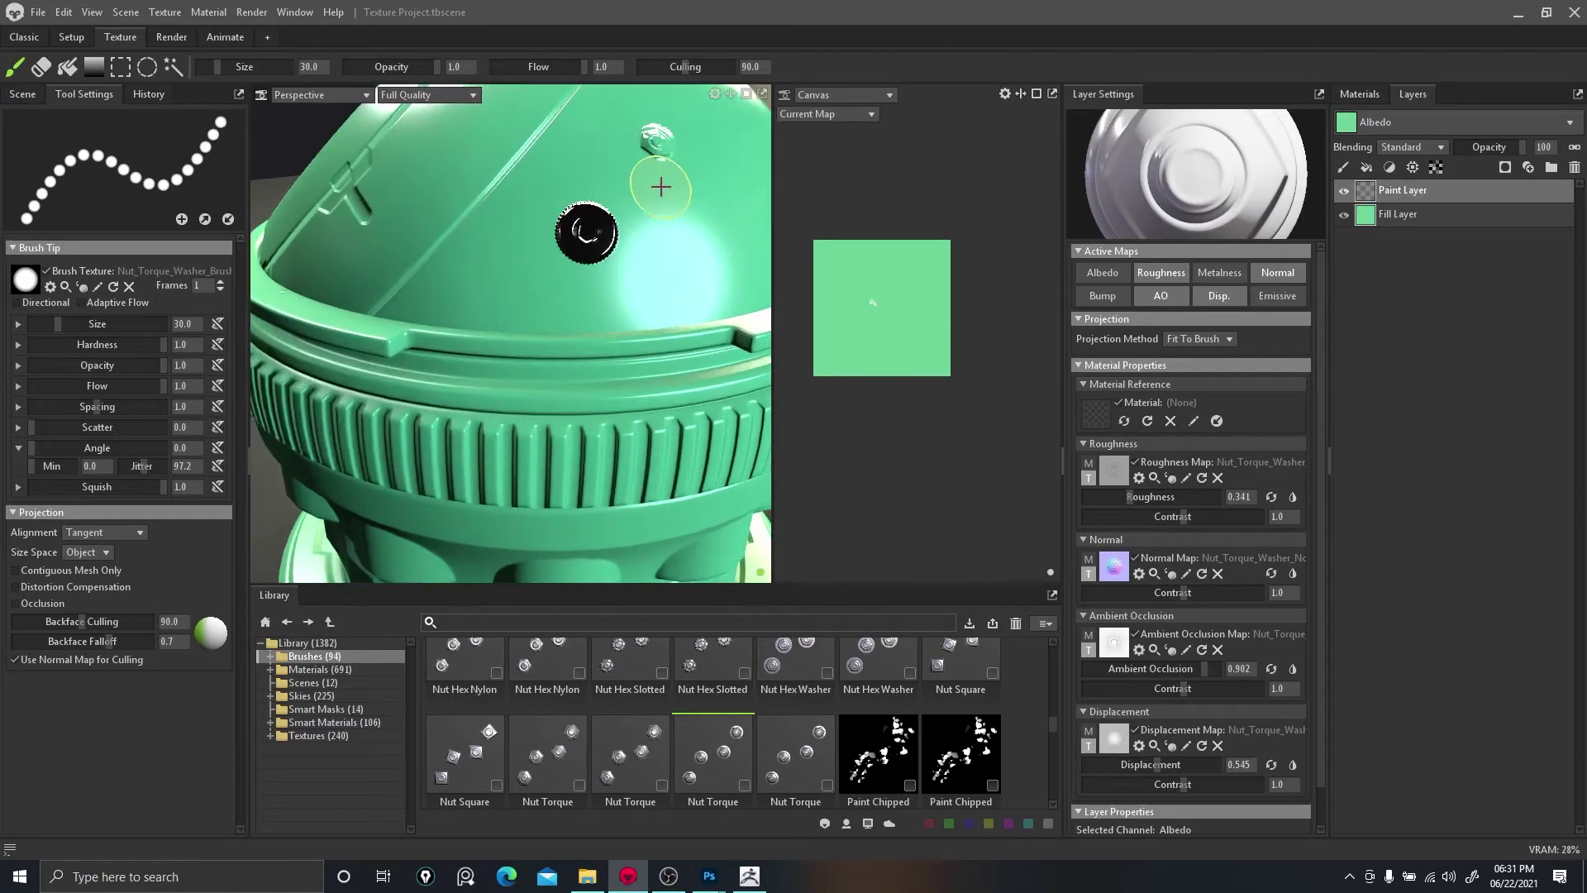
pyautogui.keyDown('alt'); pyautogui.moveTo(701, 229); pyautogui.dragTo(628, 276); pyautogui.keyUp('alt')
# Undo the nut stamp along with its map changes and brush selection.
pyautogui.hotkey('ctrl', 'z')
pyautogui.hotkey('ctrl', 'z')
pyautogui.hotkey('ctrl', 'z')
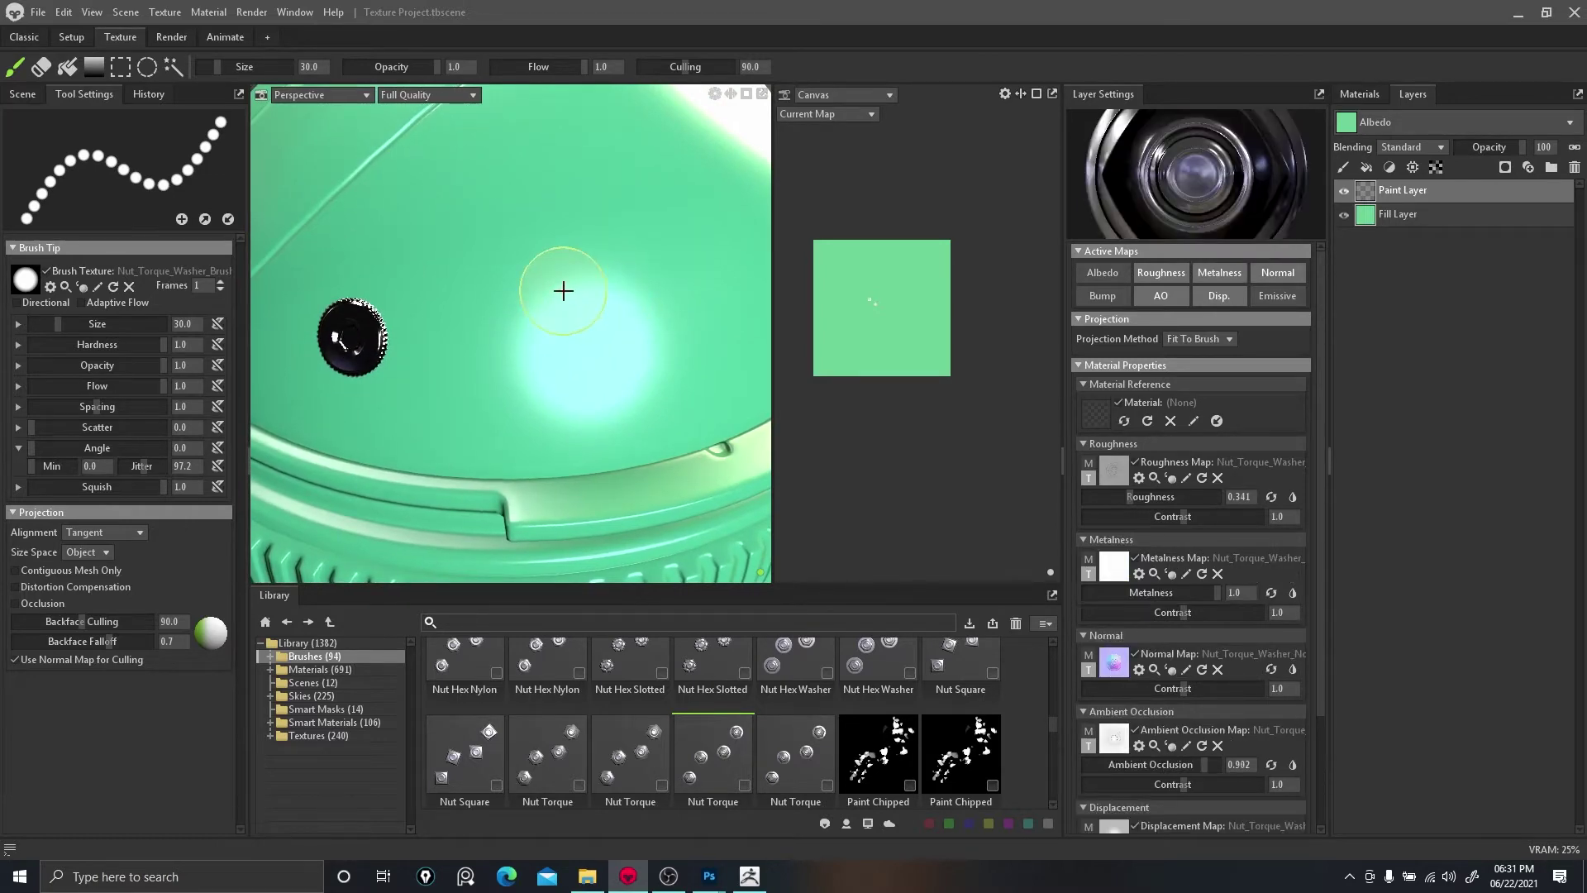
pyautogui.hotkey('ctrl', 'z')
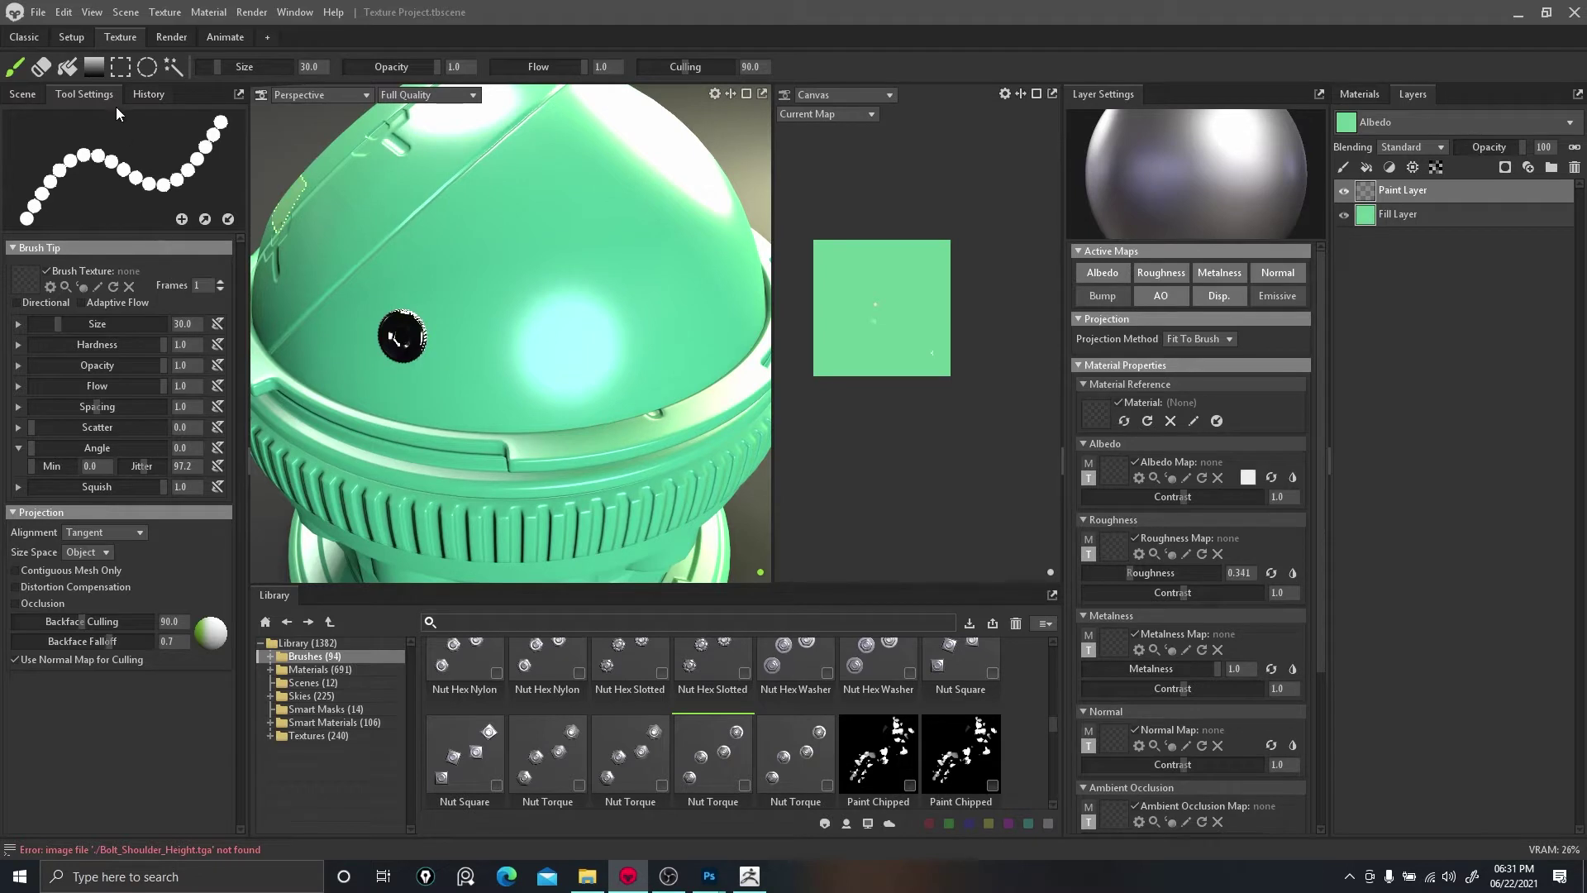
# Erase the remaining black bolt stamp from the dome and return to the paint brush.
pyautogui.click(40, 66)
pyautogui.click(401, 335)
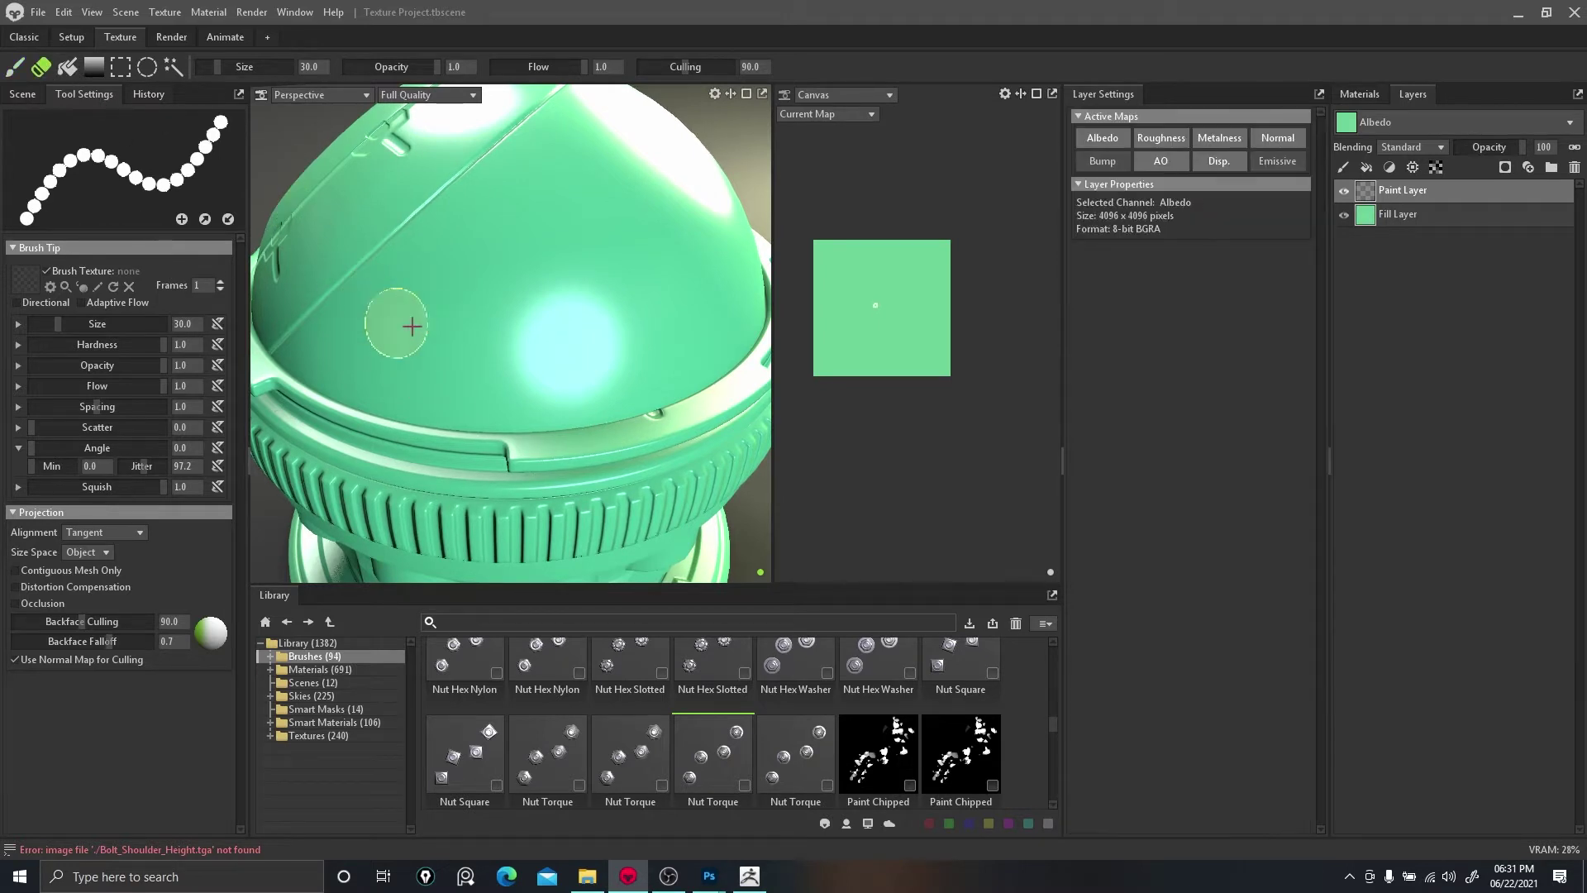
pyautogui.click(15, 66)
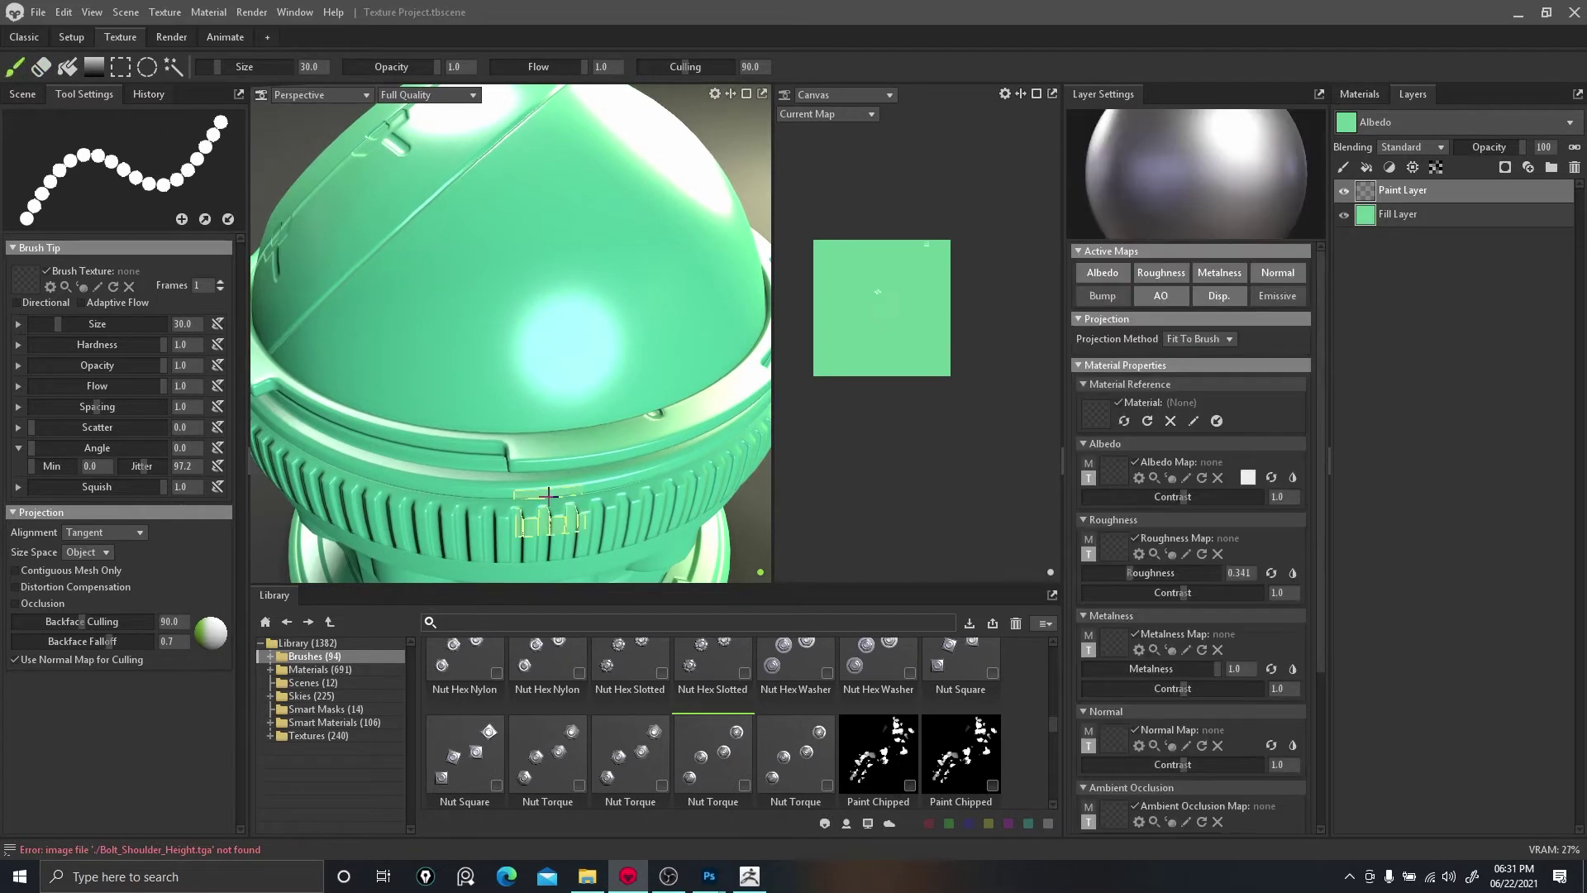
# Stamp a screw on the dome using the Screw Slotted brush with its Albedo and Metalness maps turned off.
pyautogui.scroll(-5, 553, 752)
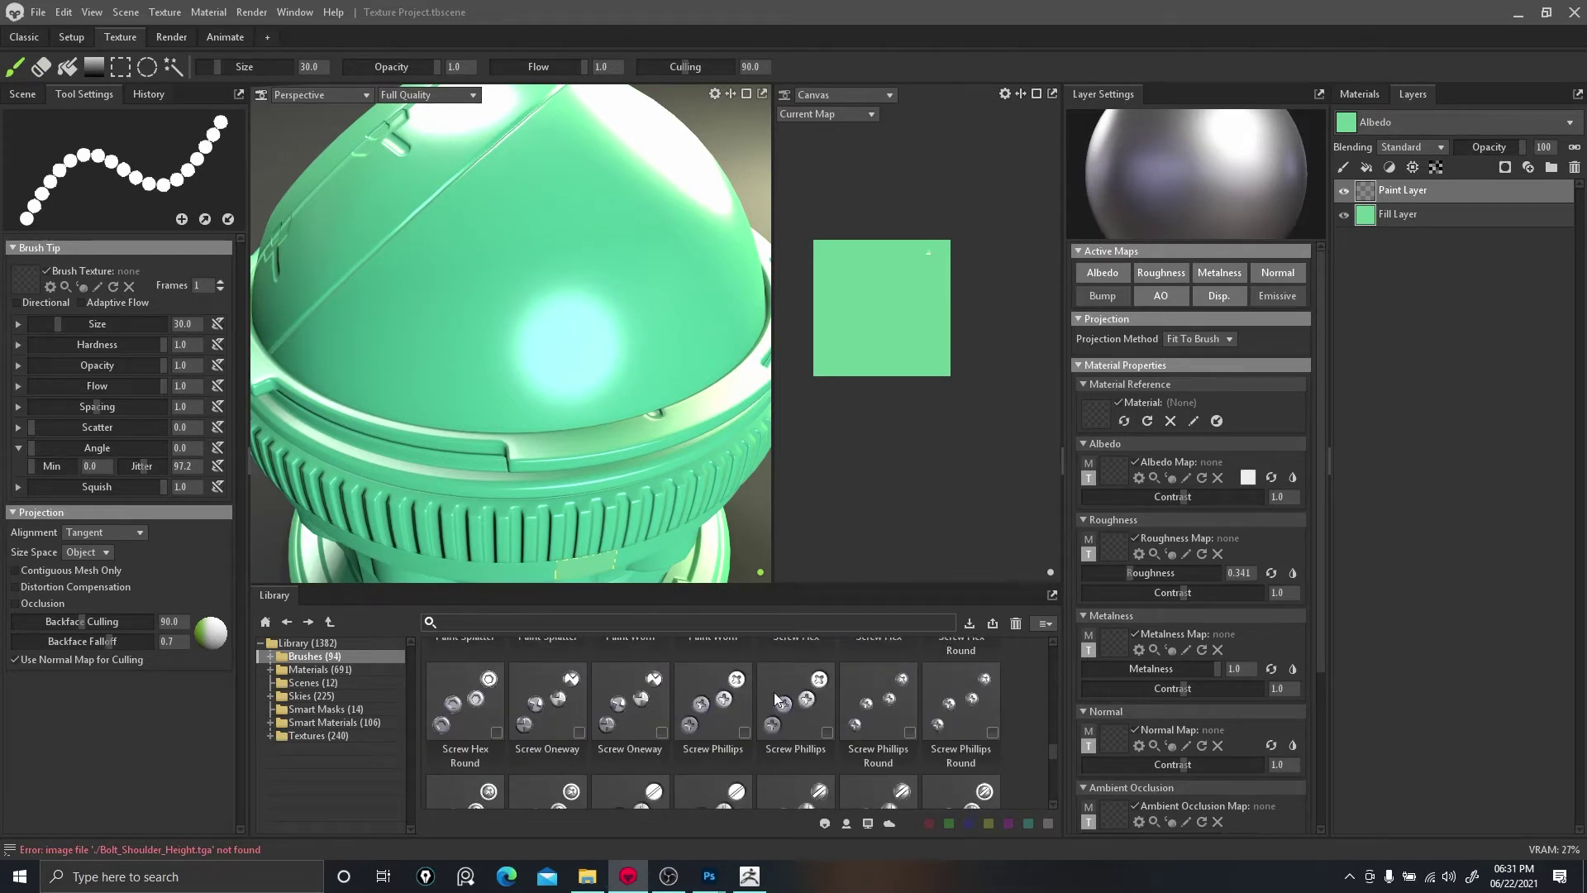
pyautogui.scroll(-2, 774, 692)
pyautogui.click(638, 661)
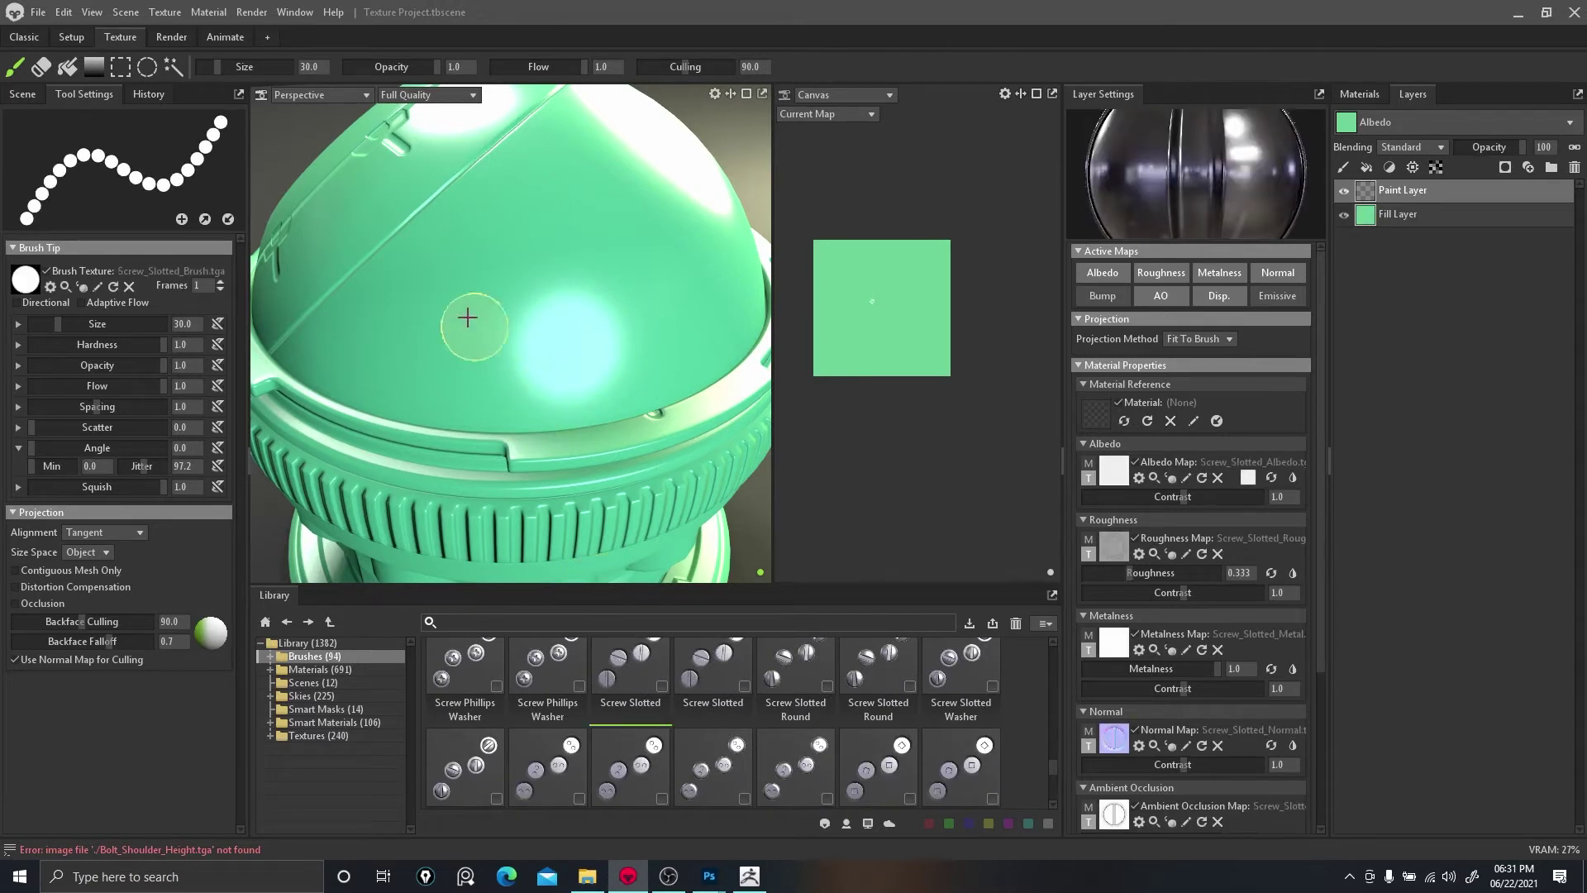
pyautogui.click(1094, 275)
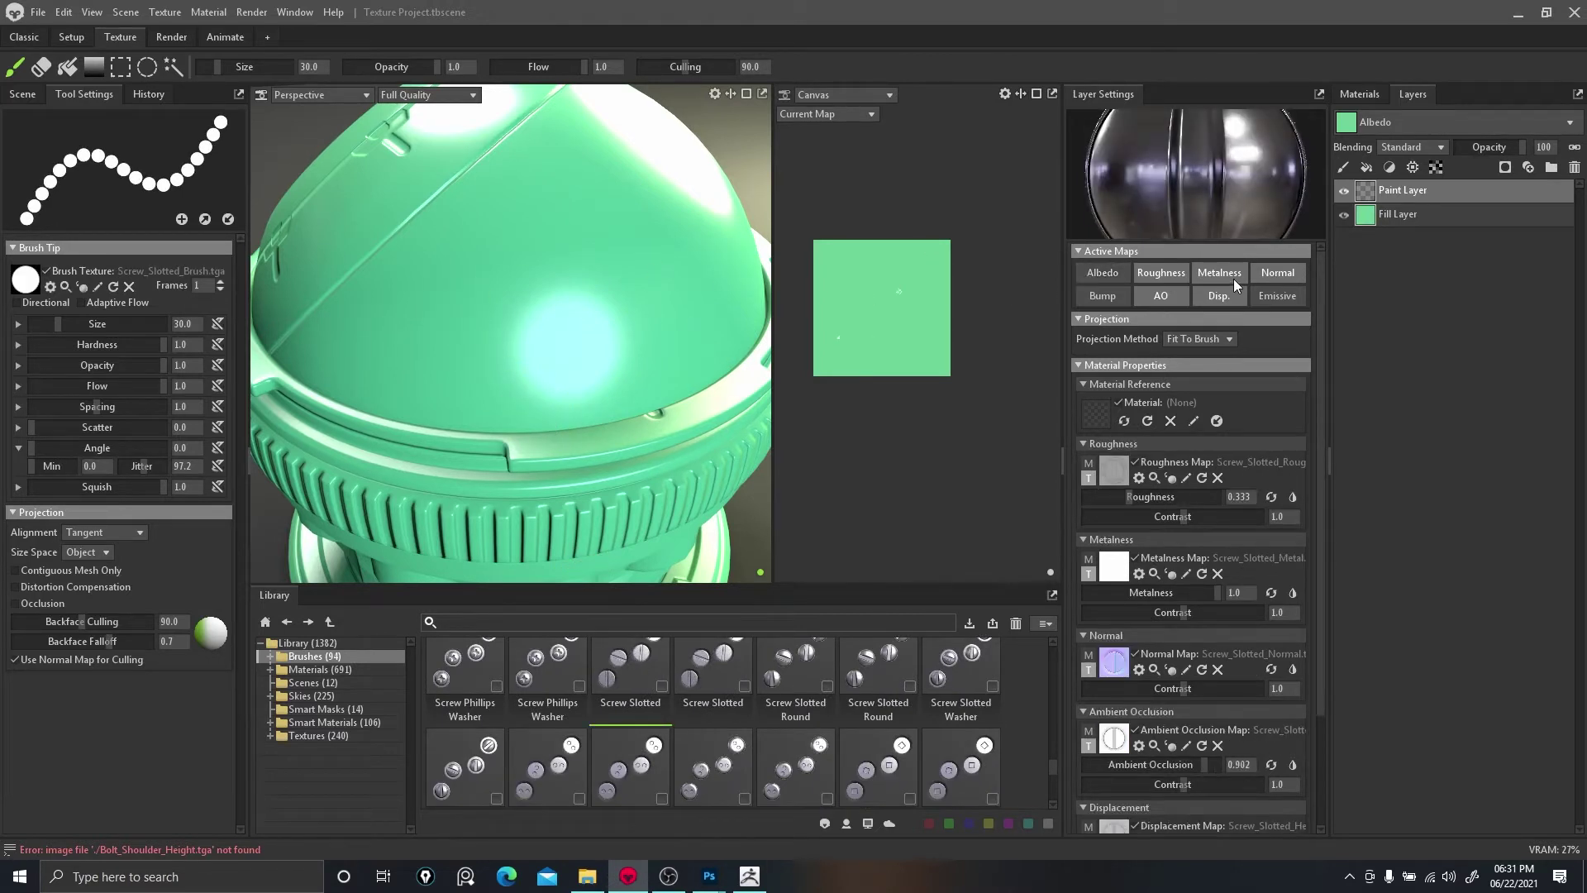
pyautogui.click(1208, 274)
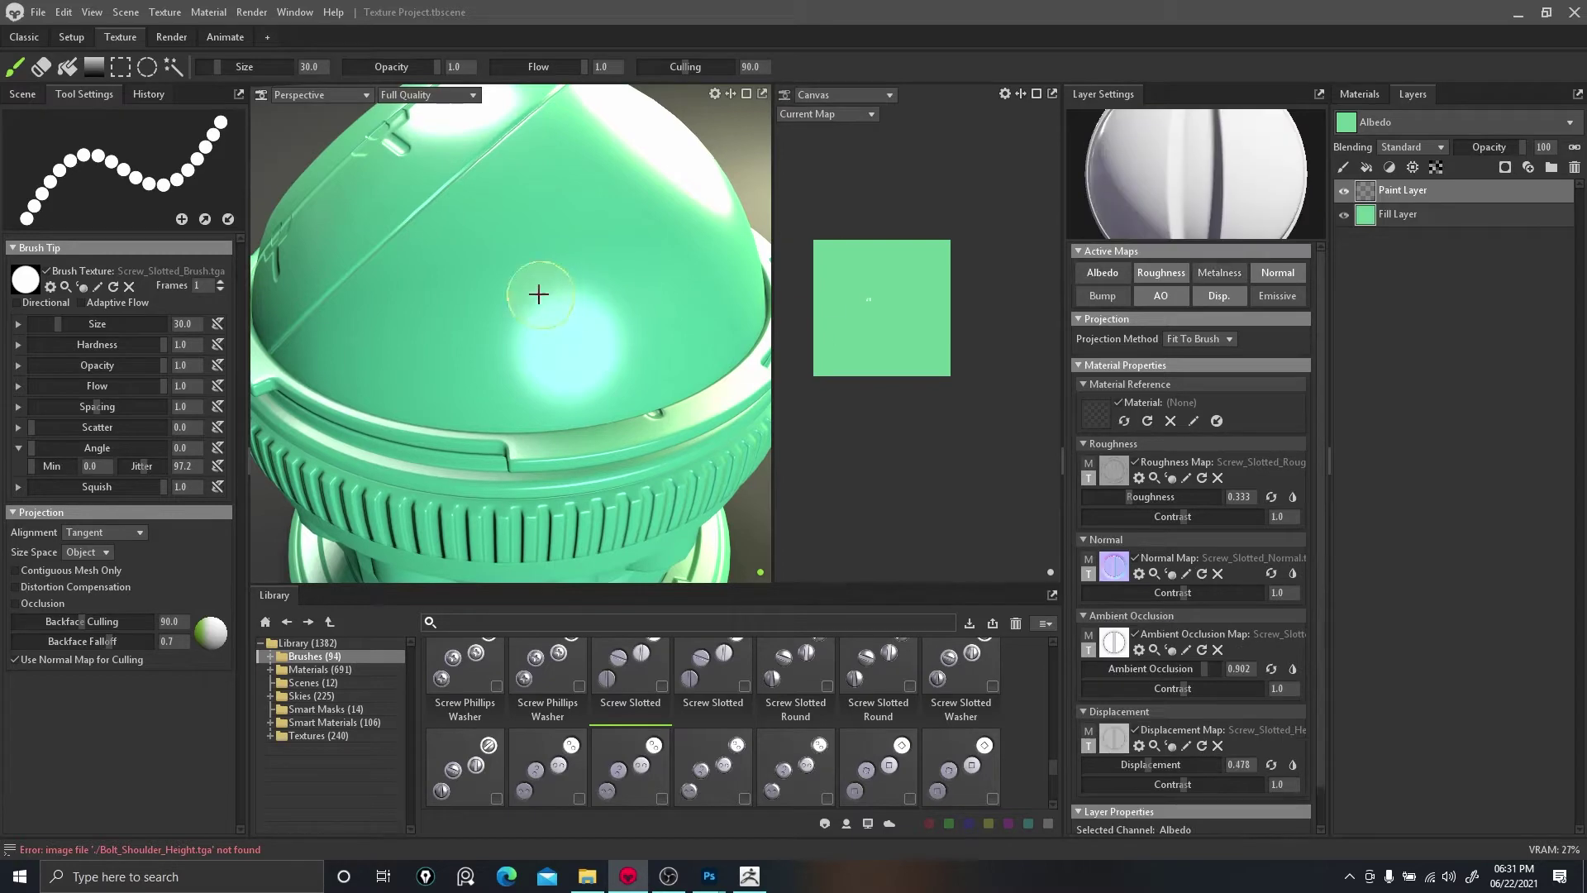
pyautogui.click(469, 318)
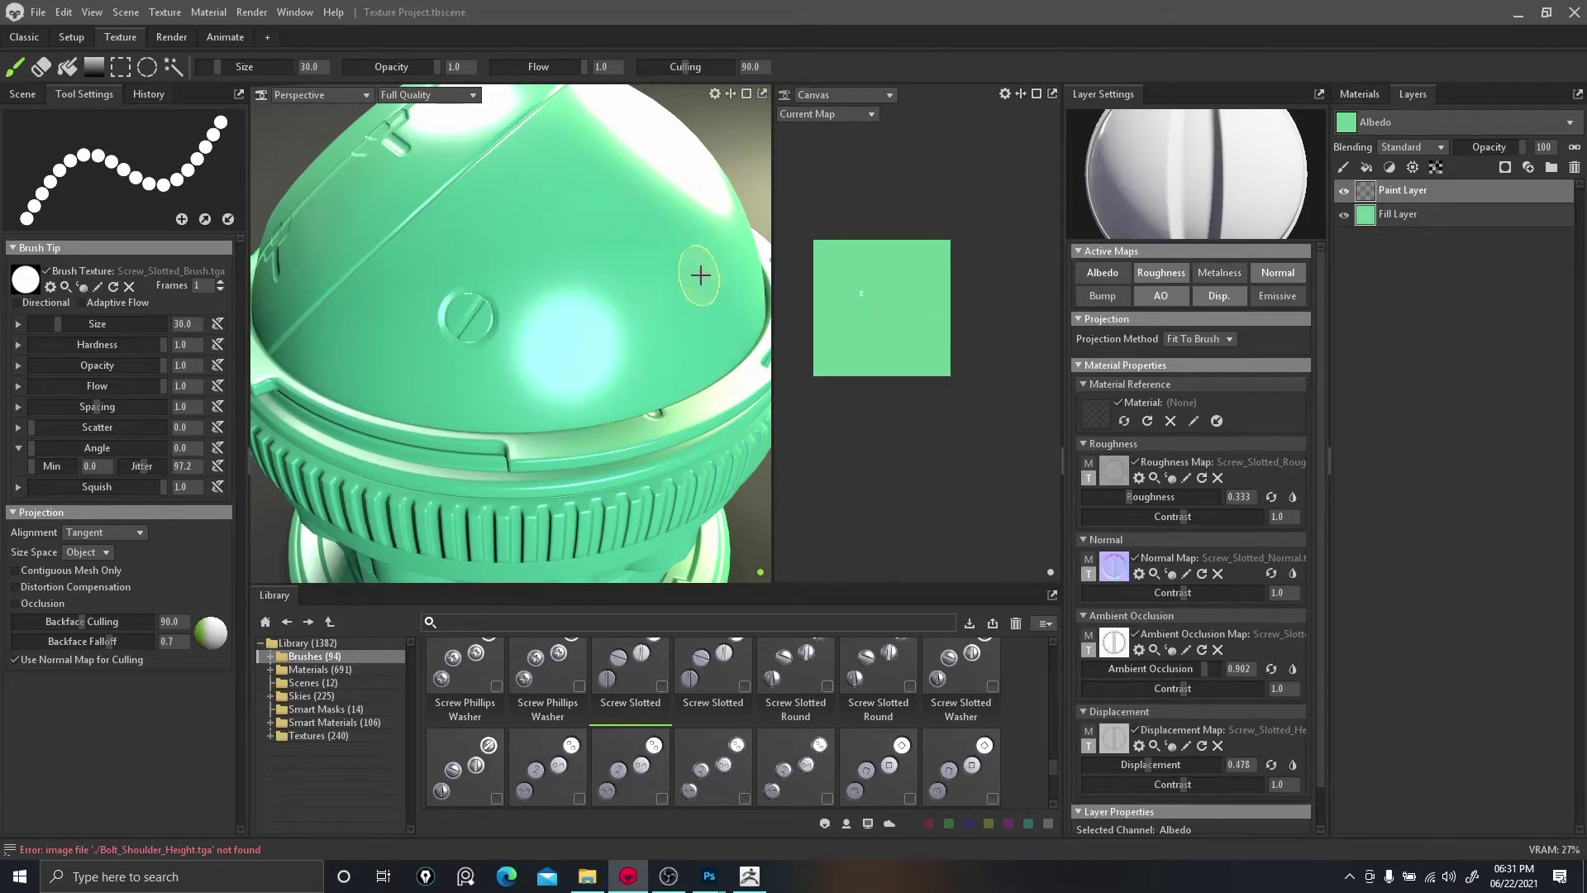
pyautogui.keyDown('alt'); pyautogui.moveTo(698, 273); pyautogui.dragTo(698, 269); pyautogui.keyUp('alt')
pyautogui.keyDown('alt'); pyautogui.moveTo(772, 157); pyautogui.dragTo(736, 146); pyautogui.keyUp('alt')
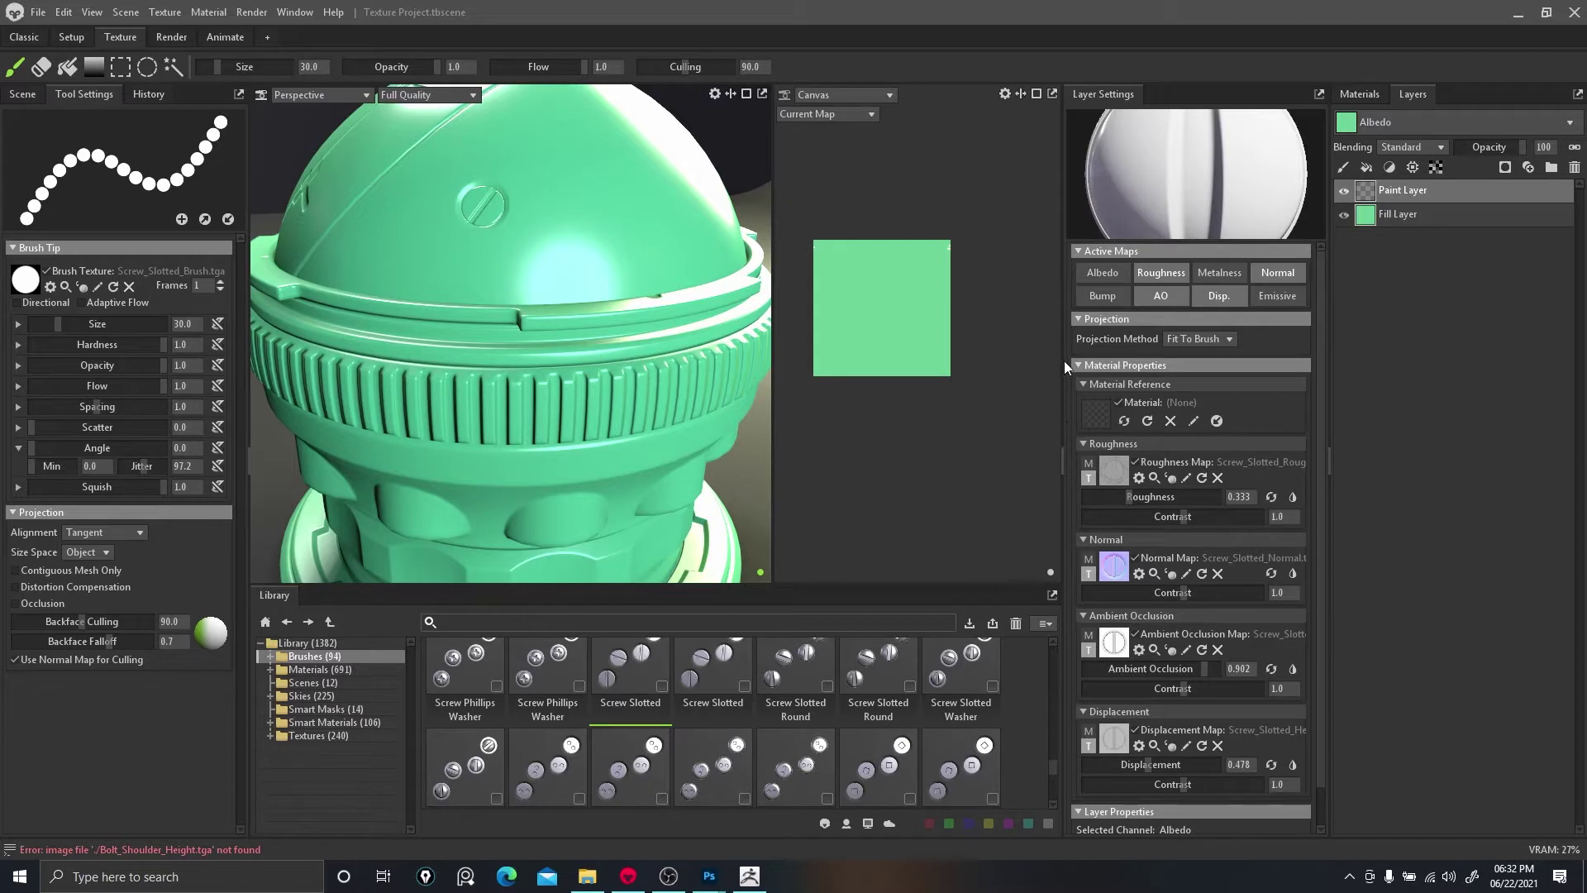
pyautogui.moveTo(1065, 346)
pyautogui.mouseDown()
pyautogui.moveTo(1228, 734)
pyautogui.moveTo(1313, 803)
pyautogui.moveTo(1326, 836)
pyautogui.mouseUp()
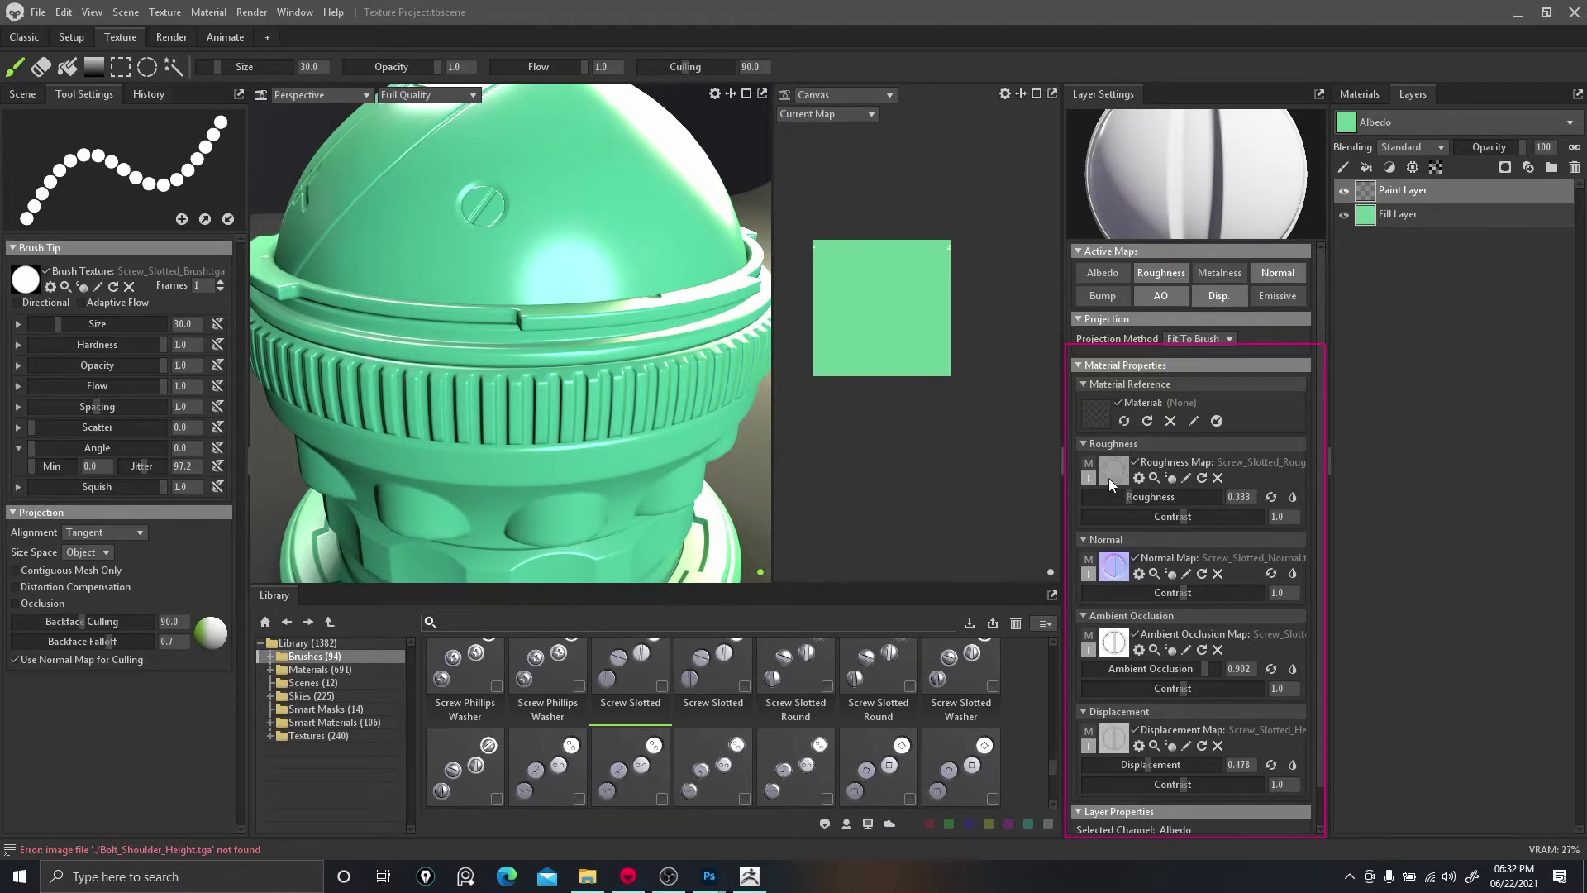
pyautogui.moveTo(1092, 454)
pyautogui.mouseDown()
pyautogui.moveTo(929, 409)
pyautogui.moveTo(562, 220)
pyautogui.moveTo(509, 214)
pyautogui.mouseUp()
pyautogui.moveTo(1078, 553); pyautogui.dragTo(496, 216)
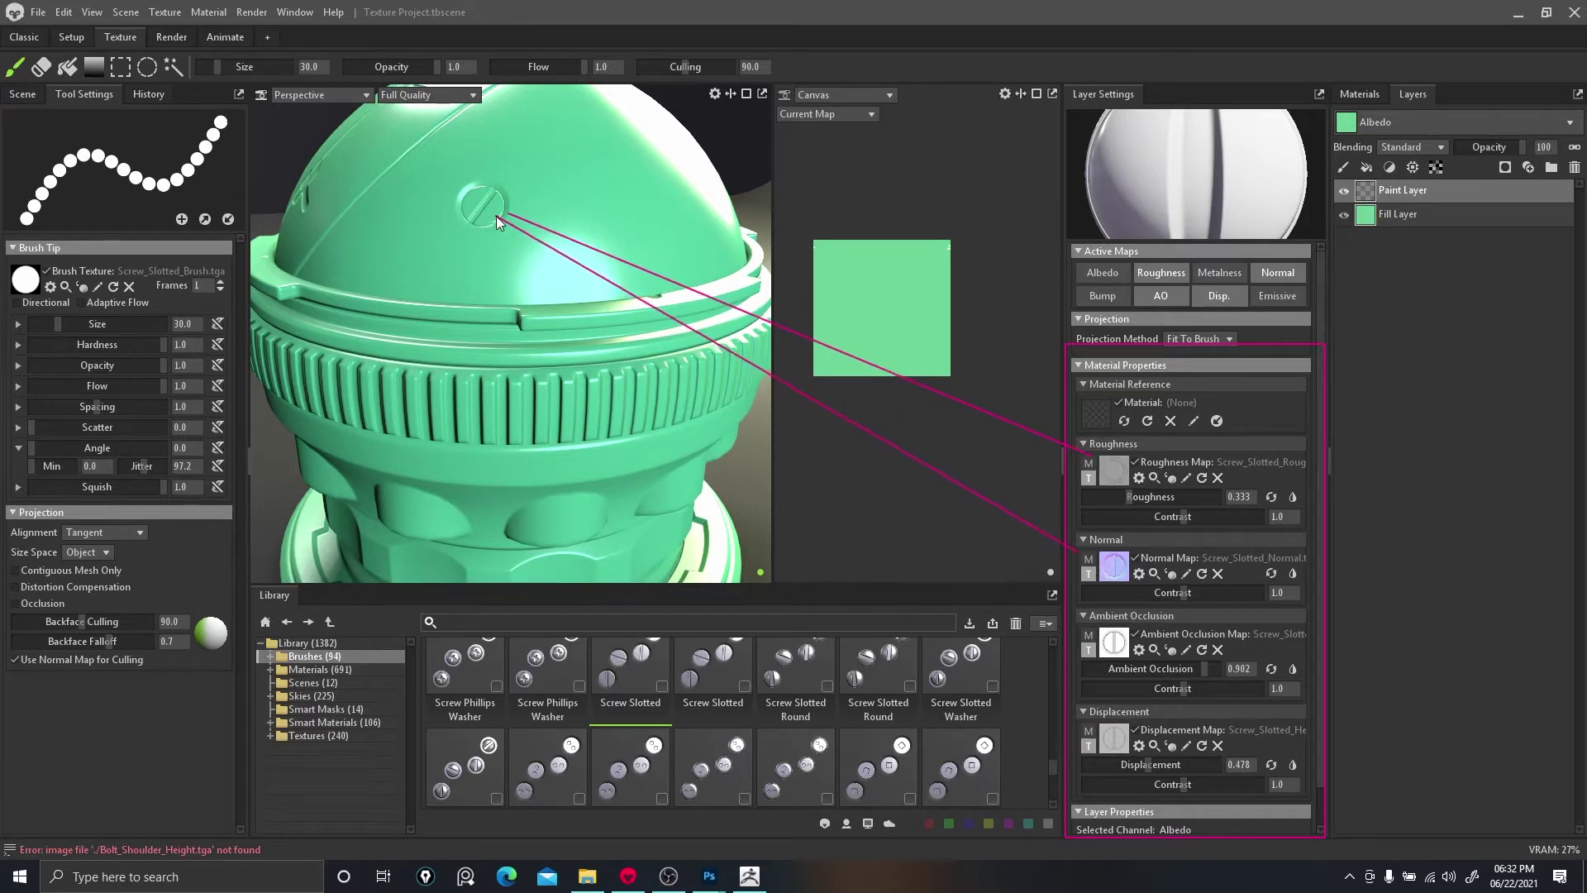
pyautogui.moveTo(1085, 638)
pyautogui.mouseDown()
pyautogui.moveTo(604, 318)
pyautogui.moveTo(495, 225)
pyautogui.mouseUp()
pyautogui.moveTo(1084, 730)
pyautogui.mouseDown()
pyautogui.moveTo(747, 514)
pyautogui.moveTo(464, 255)
pyautogui.moveTo(480, 230)
pyautogui.mouseUp()
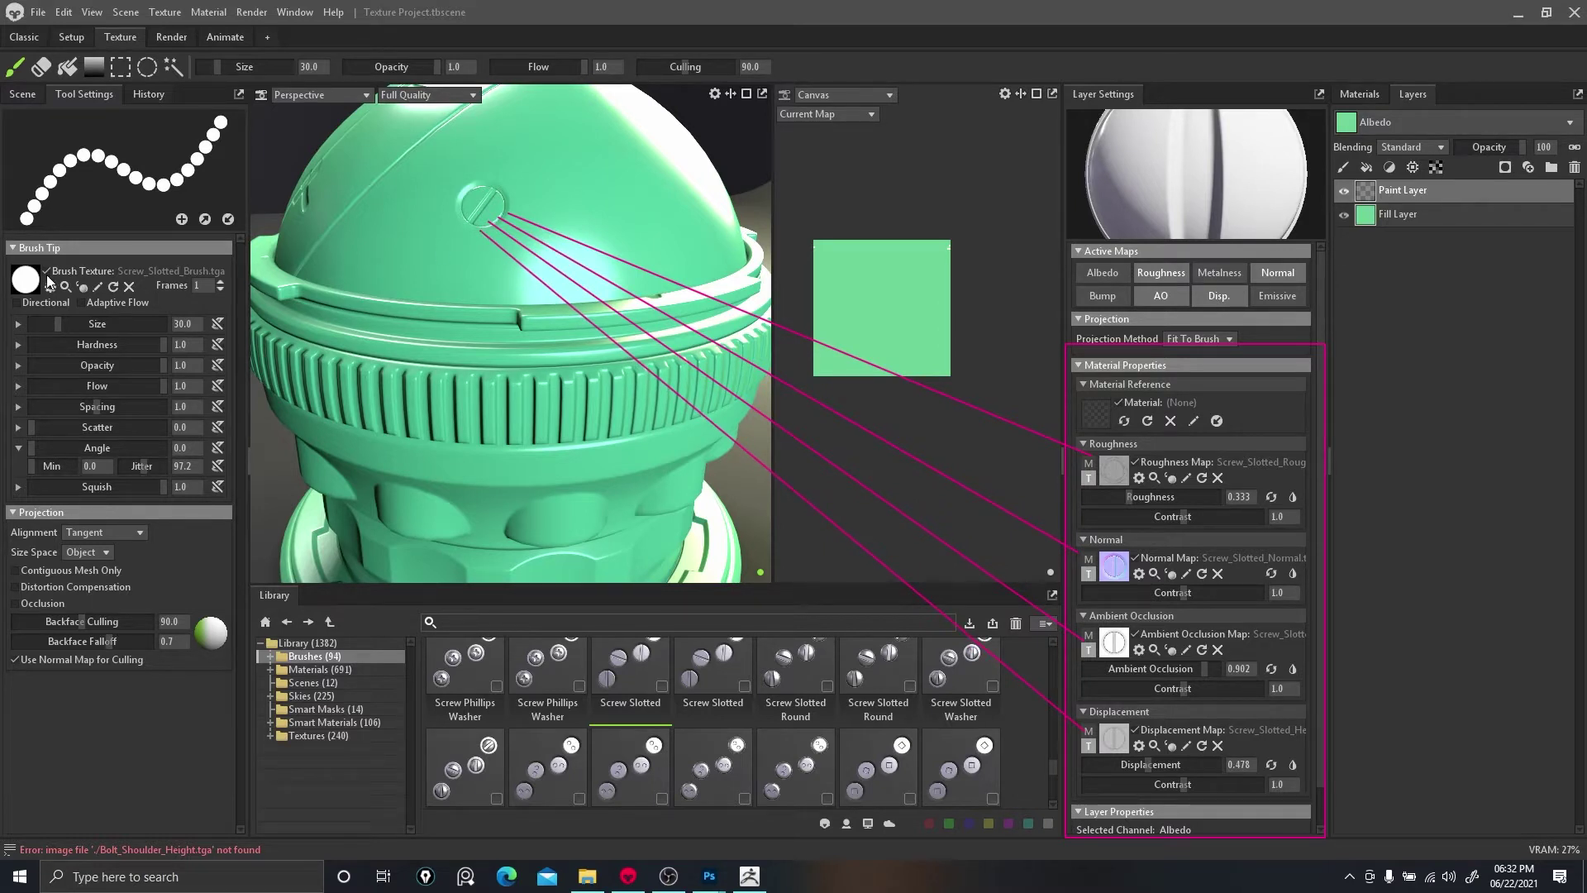
pyautogui.moveTo(48, 281)
pyautogui.mouseDown()
pyautogui.moveTo(357, 220)
pyautogui.moveTo(448, 219)
pyautogui.mouseUp()
pyautogui.press('Escape')
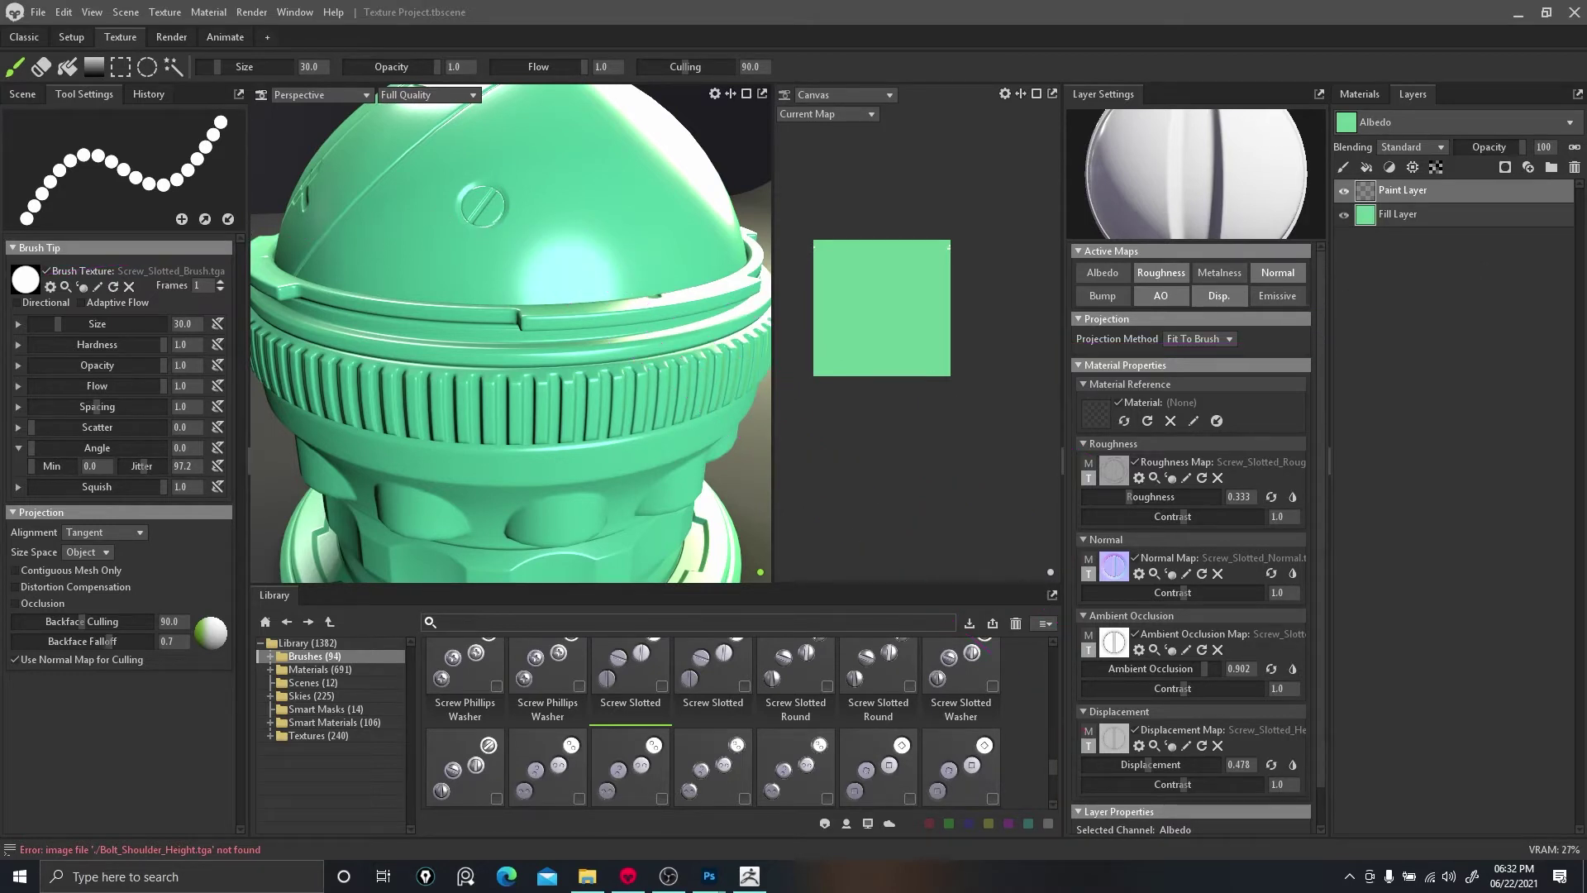
# Preview the slotted screw brush's Brush Texture at full size and close the preview.
pyautogui.click(66, 287)
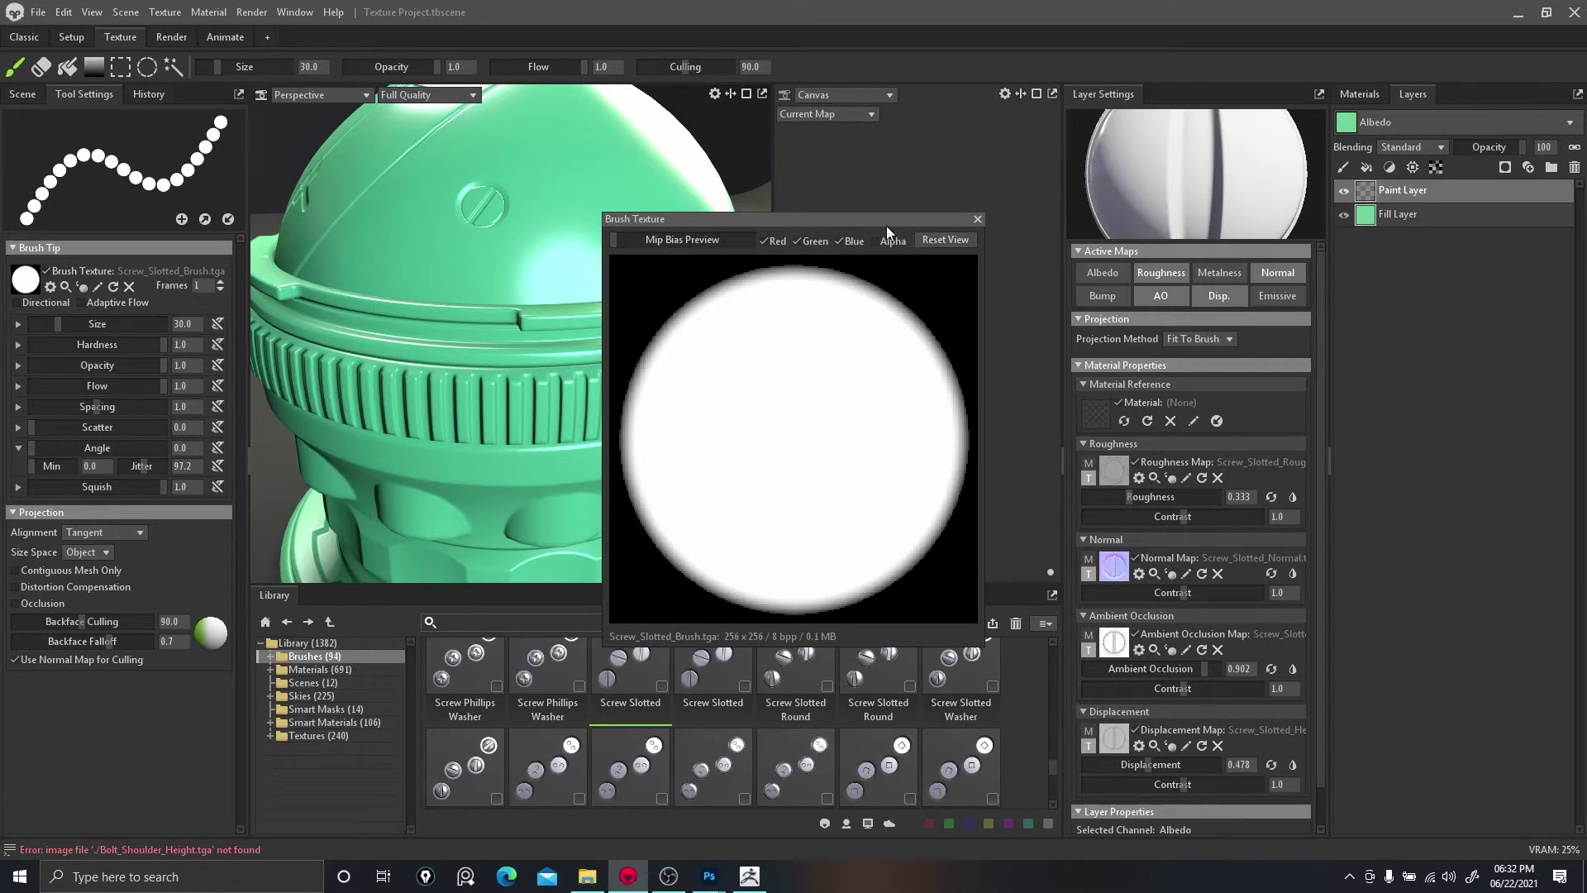
pyautogui.moveTo(883, 222)
pyautogui.mouseDown()
pyautogui.moveTo(907, 177)
pyautogui.moveTo(945, 157)
pyautogui.mouseUp()
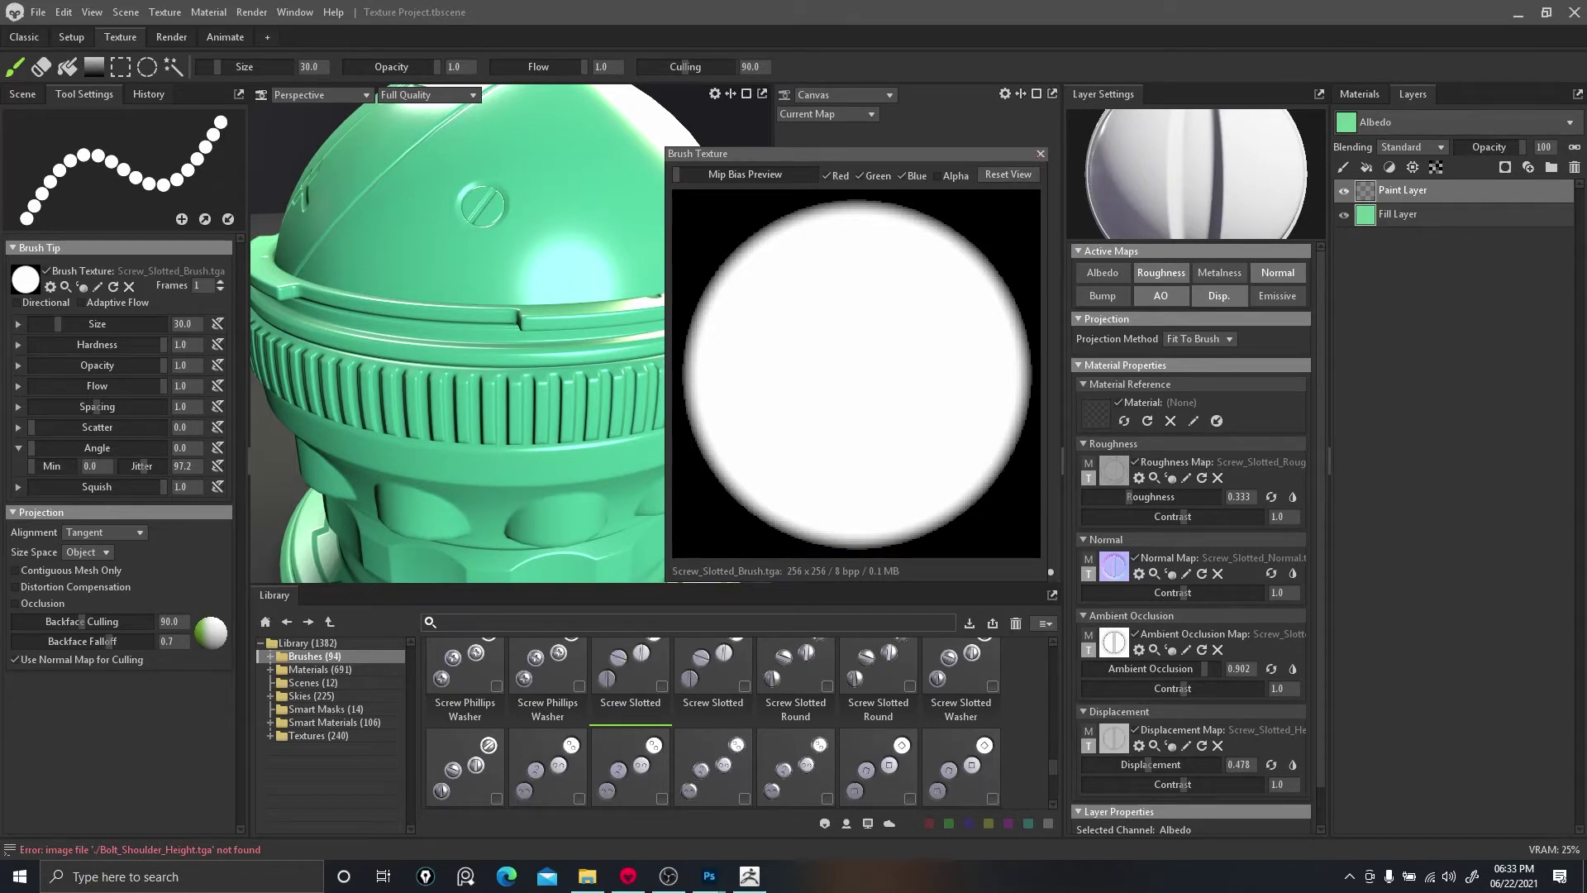
pyautogui.click(1040, 153)
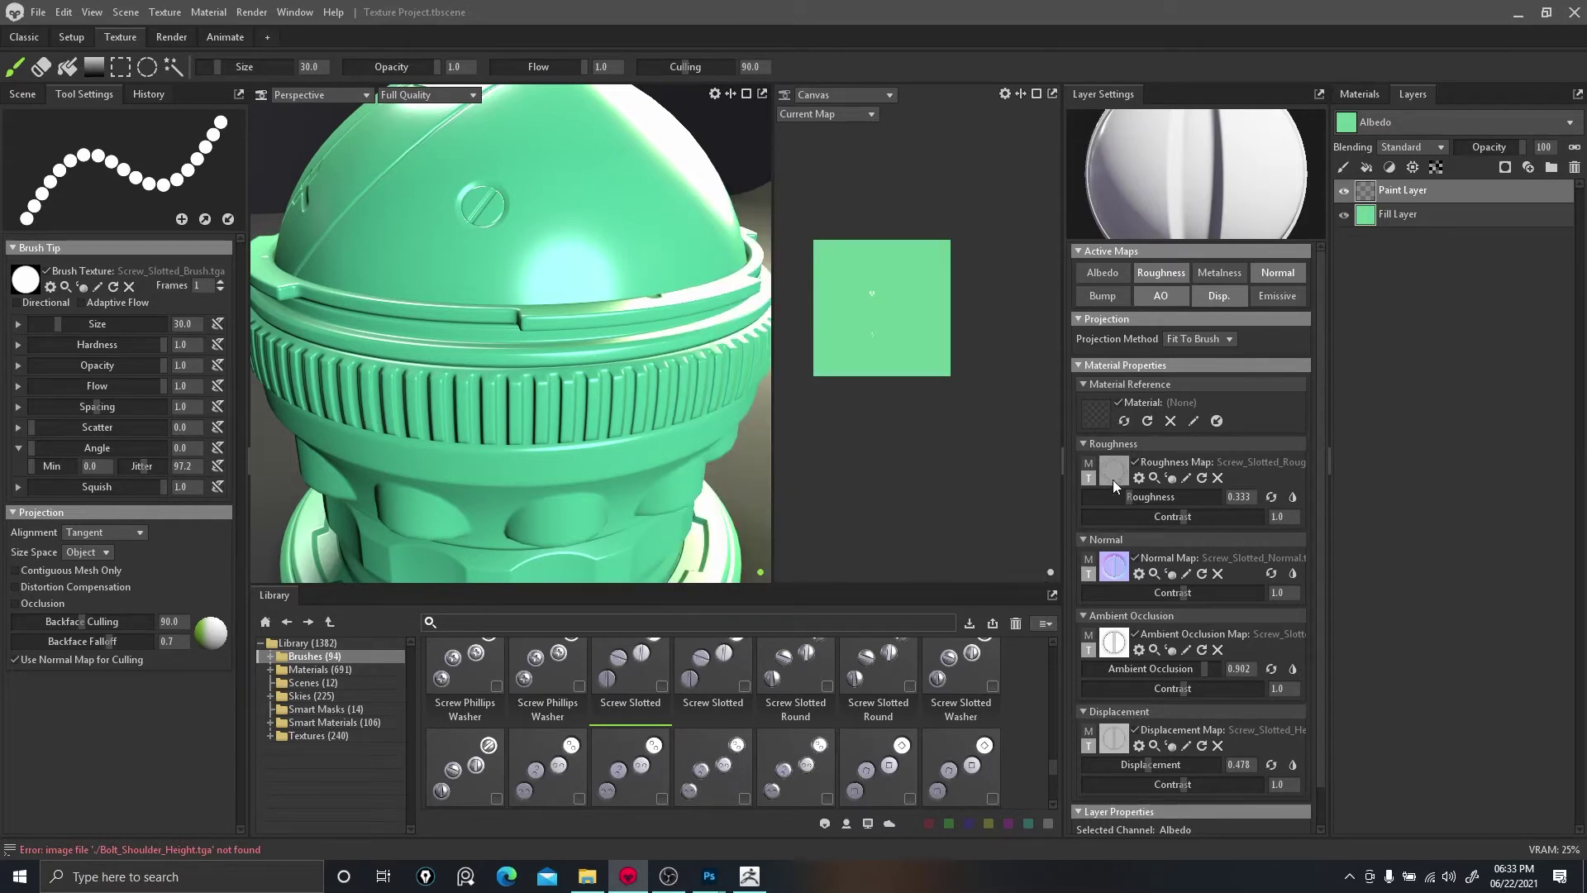
# Preview the slotted screw brush's roughness, normal and ambient occlusion maps one after another.
pyautogui.click(1153, 478)
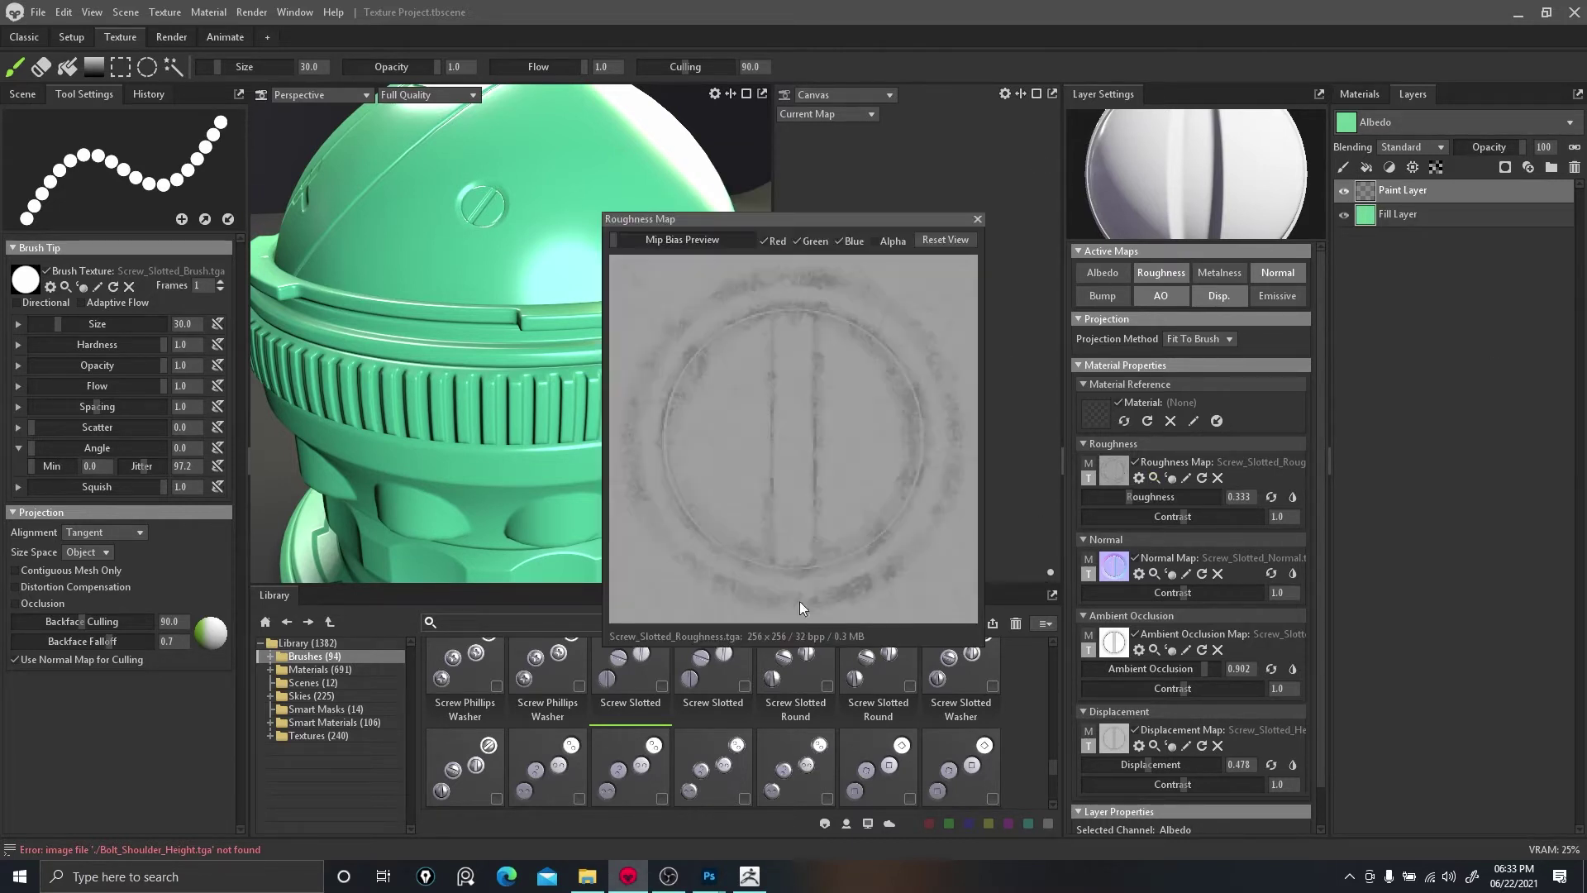
pyautogui.click(978, 219)
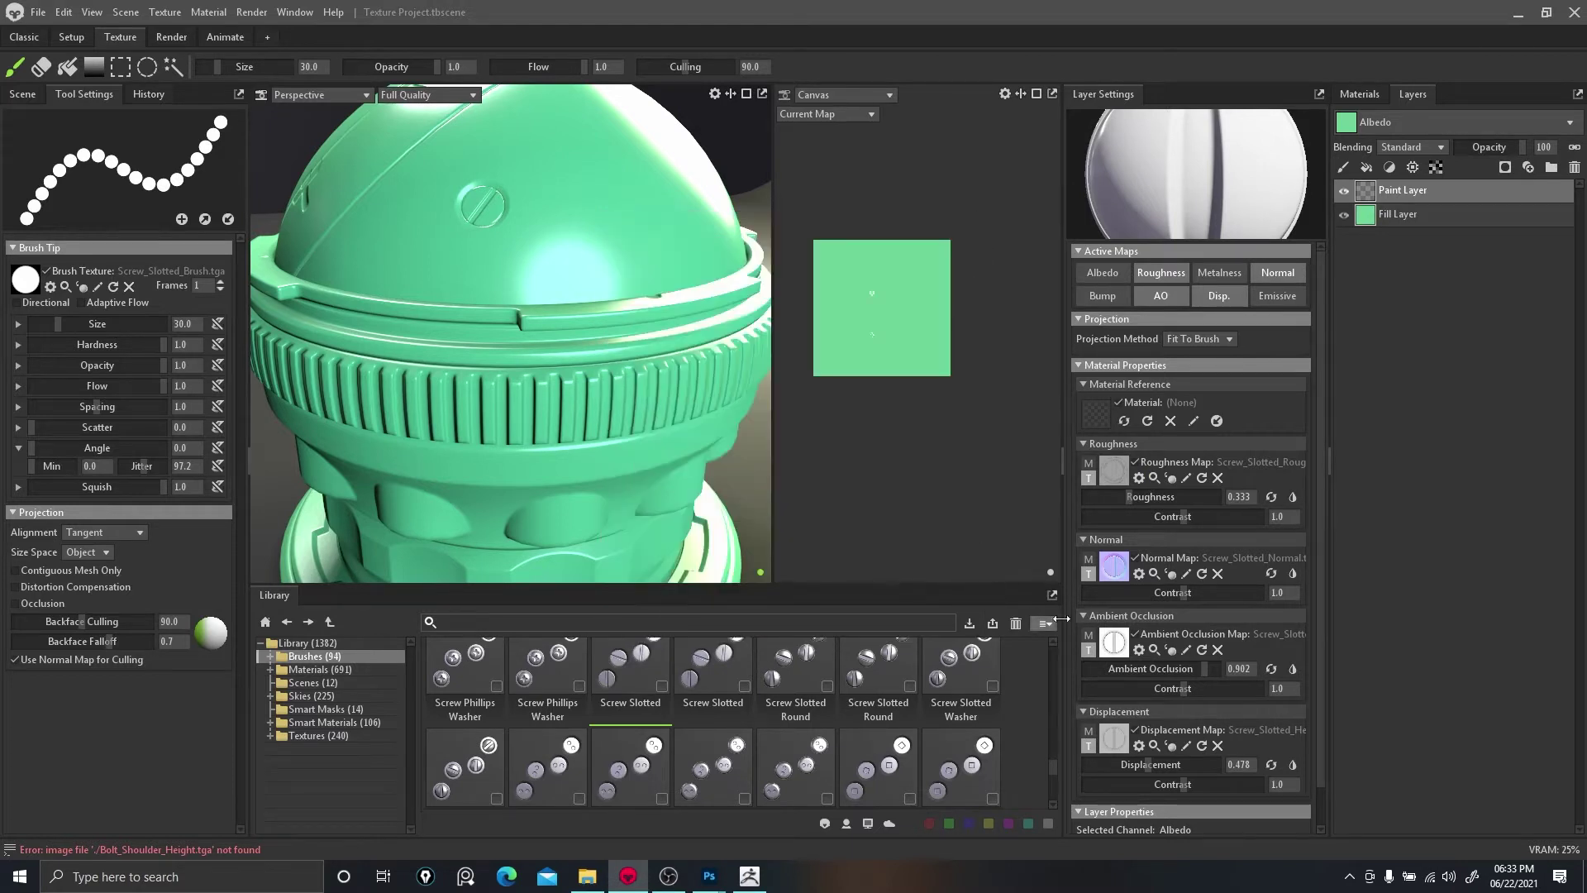
pyautogui.click(1154, 573)
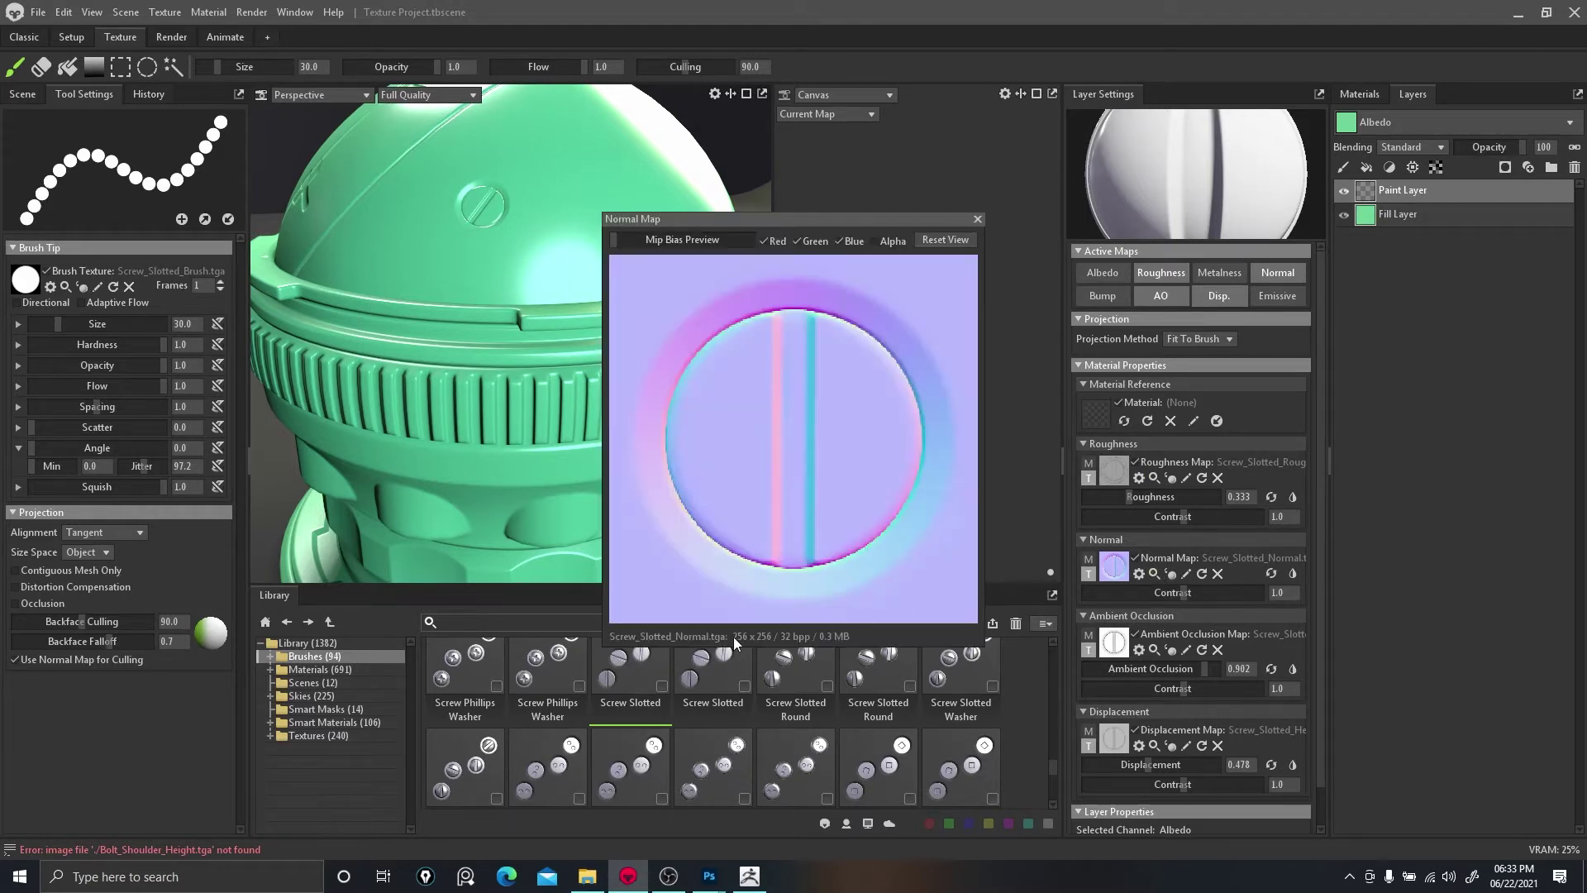
pyautogui.click(977, 219)
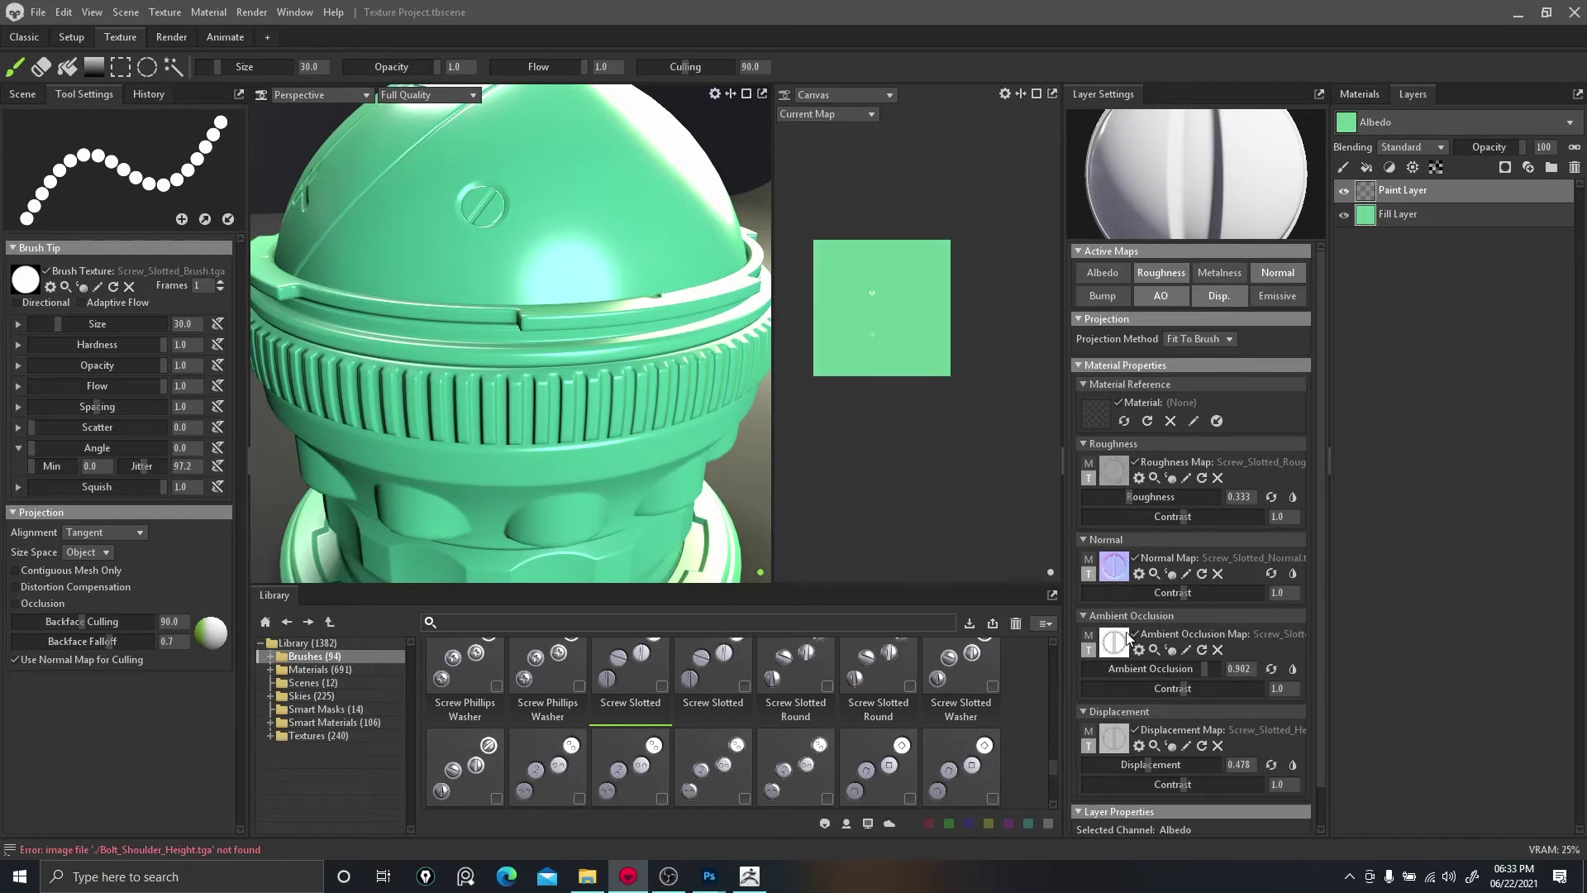
pyautogui.click(1152, 651)
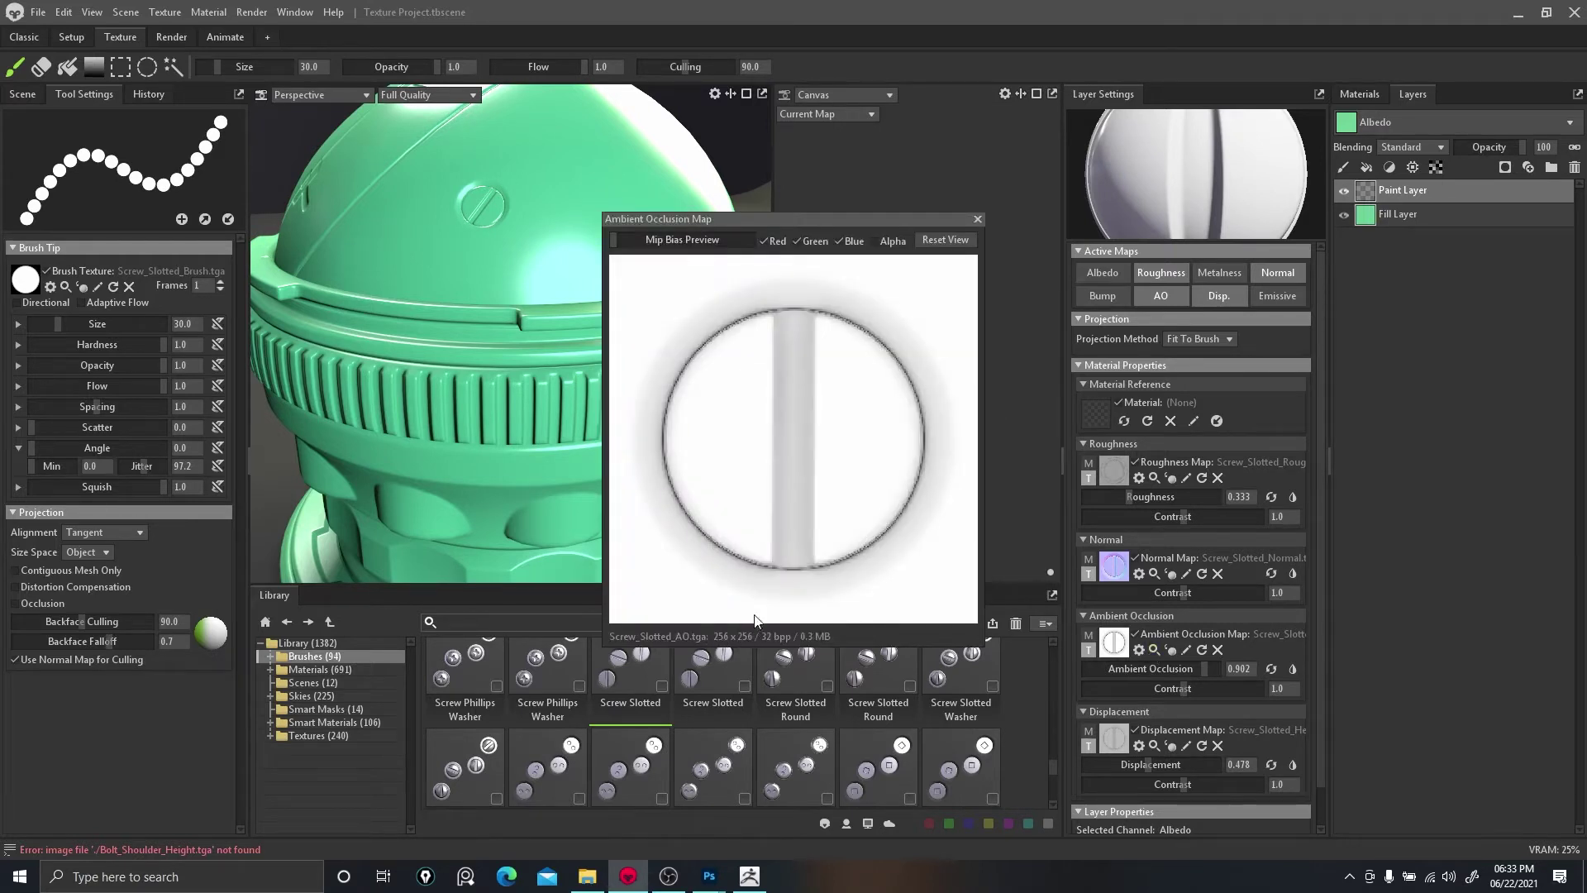
pyautogui.click(976, 221)
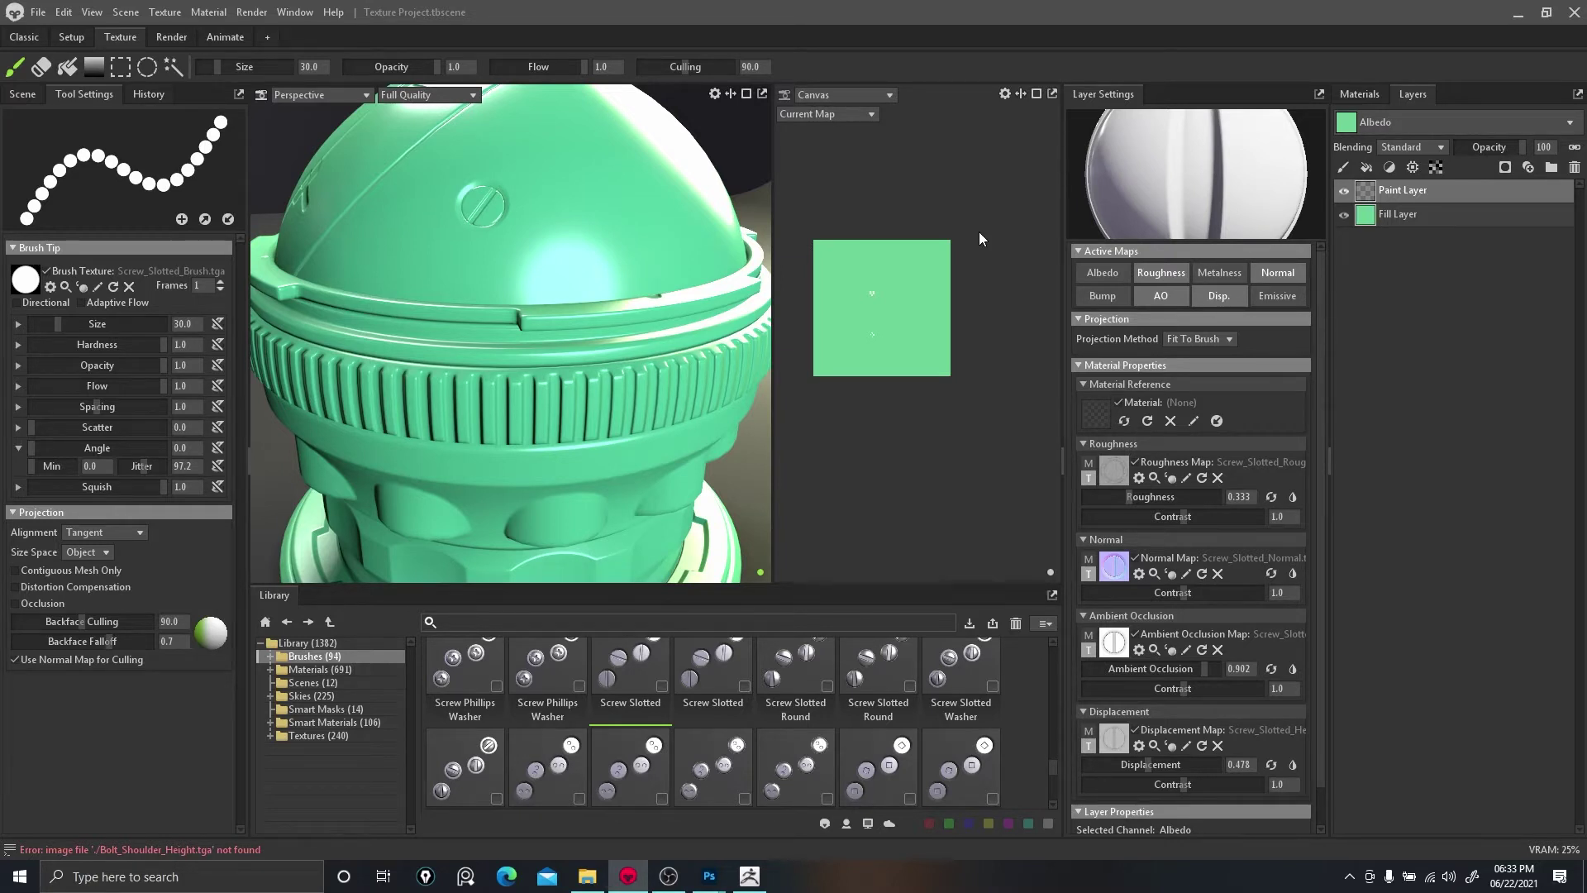
# Turn the slotted screw brush's Albedo and Metalness maps back on.
pyautogui.scroll(-5, 576, 243)
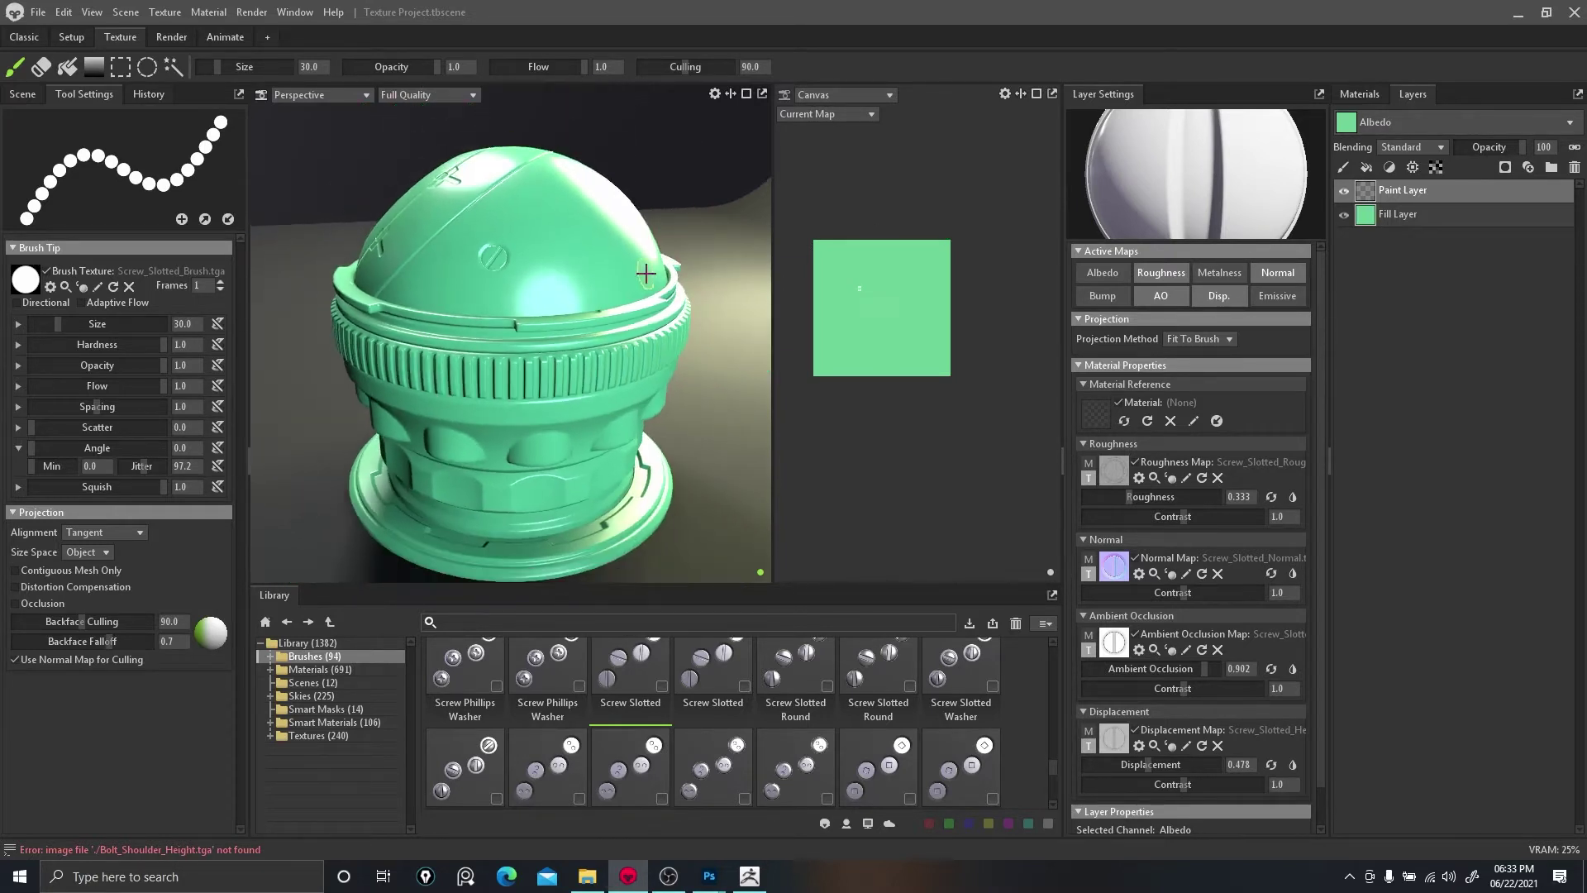
pyautogui.keyDown('alt'); pyautogui.moveTo(576, 243); pyautogui.dragTo(672, 117); pyautogui.keyUp('alt')
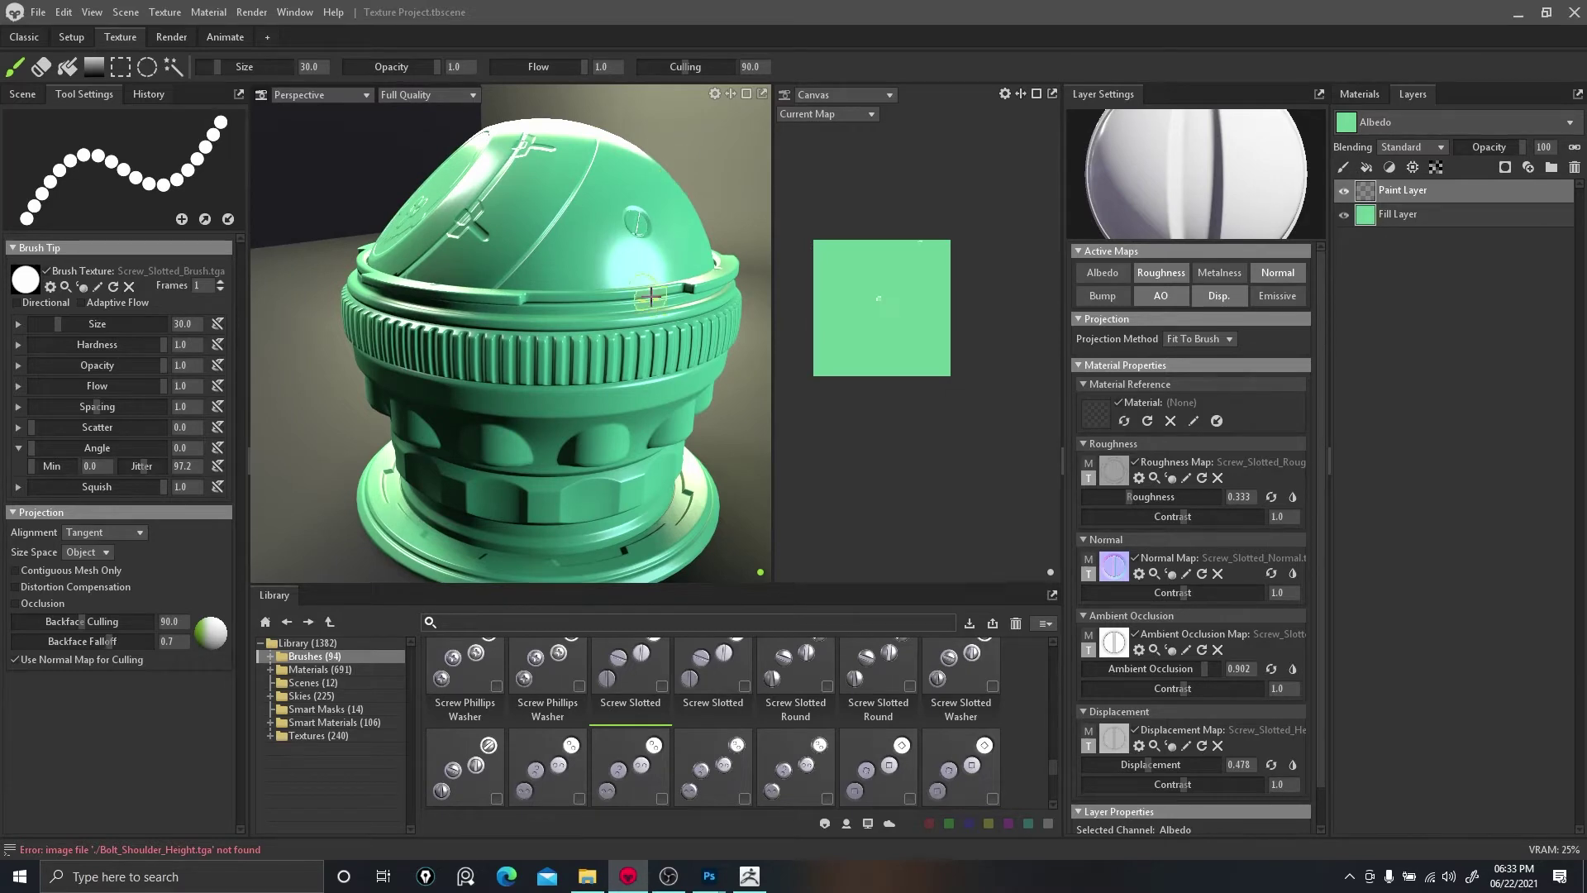
pyautogui.moveTo(648, 351)
pyautogui.keyDown('alt'); pyautogui.mouseDown()
pyautogui.moveTo(376, 176)
pyautogui.moveTo(512, 152)
pyautogui.moveTo(428, 165)
pyautogui.moveTo(463, 165)
pyautogui.mouseUp(); pyautogui.keyUp('alt')
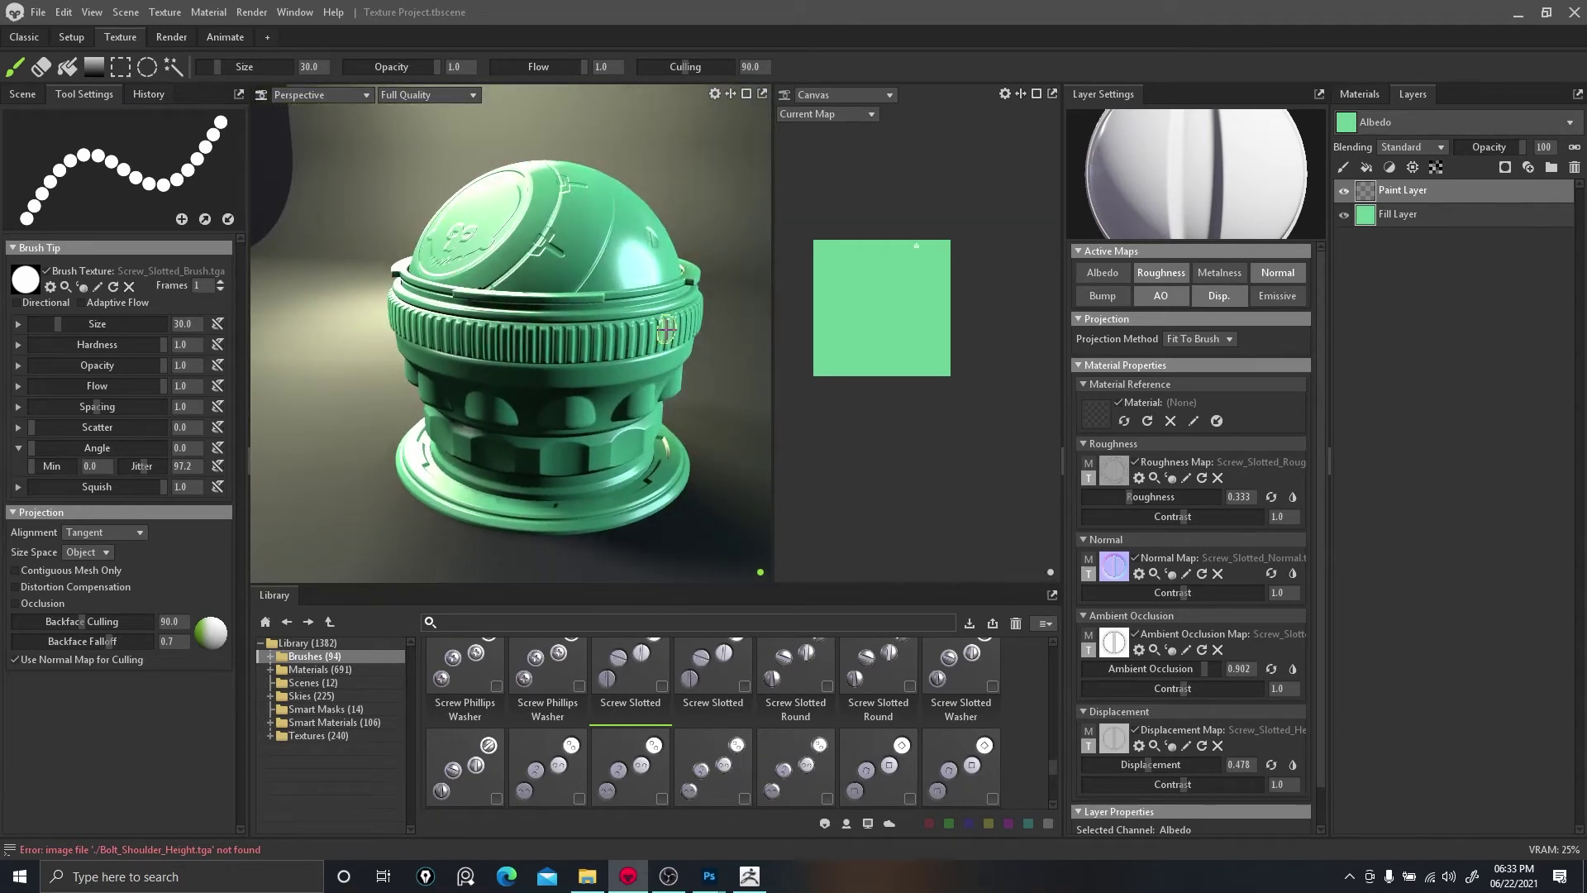
pyautogui.keyDown('alt'); pyautogui.moveTo(395, 192); pyautogui.dragTo(355, 176); pyautogui.keyUp('alt')
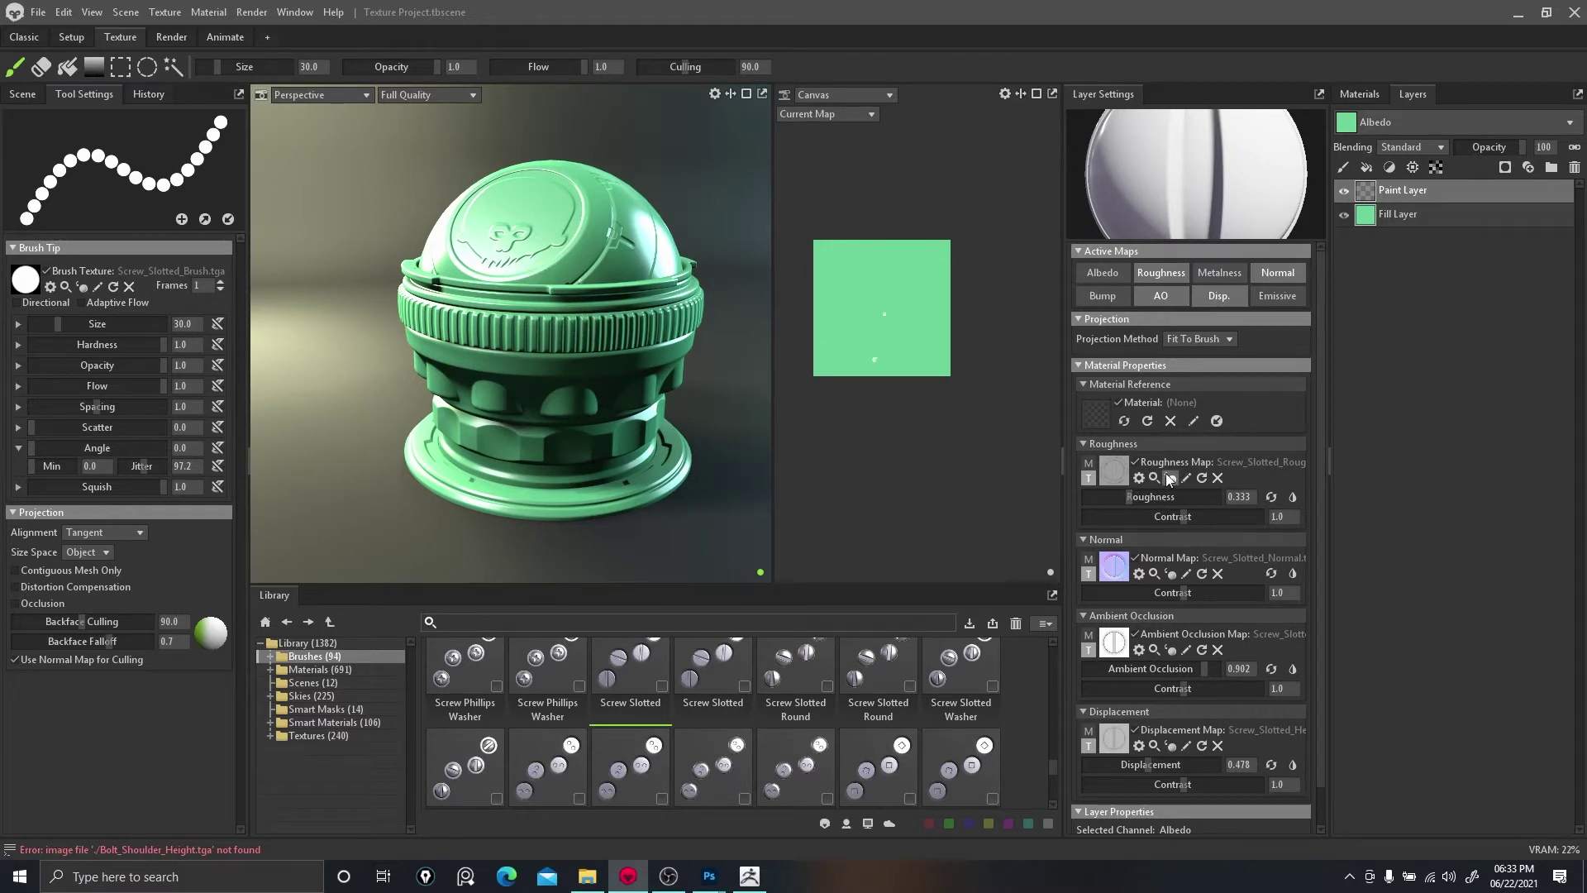
pyautogui.scroll(-1, 1127, 688)
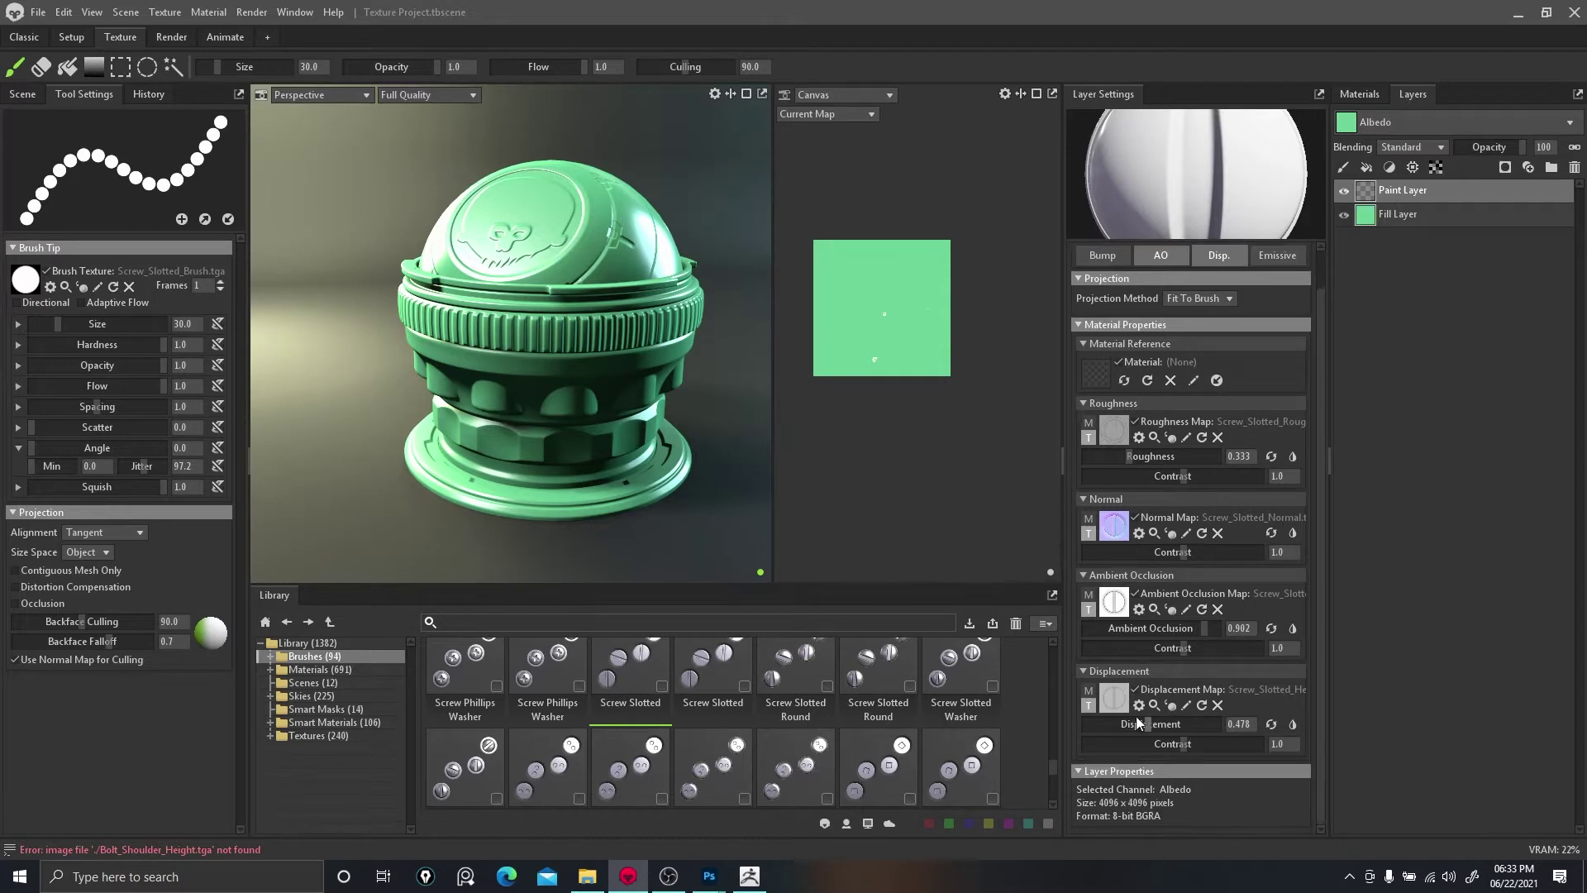
pyautogui.scroll(1, 1157, 552)
pyautogui.click(1116, 274)
pyautogui.click(1227, 267)
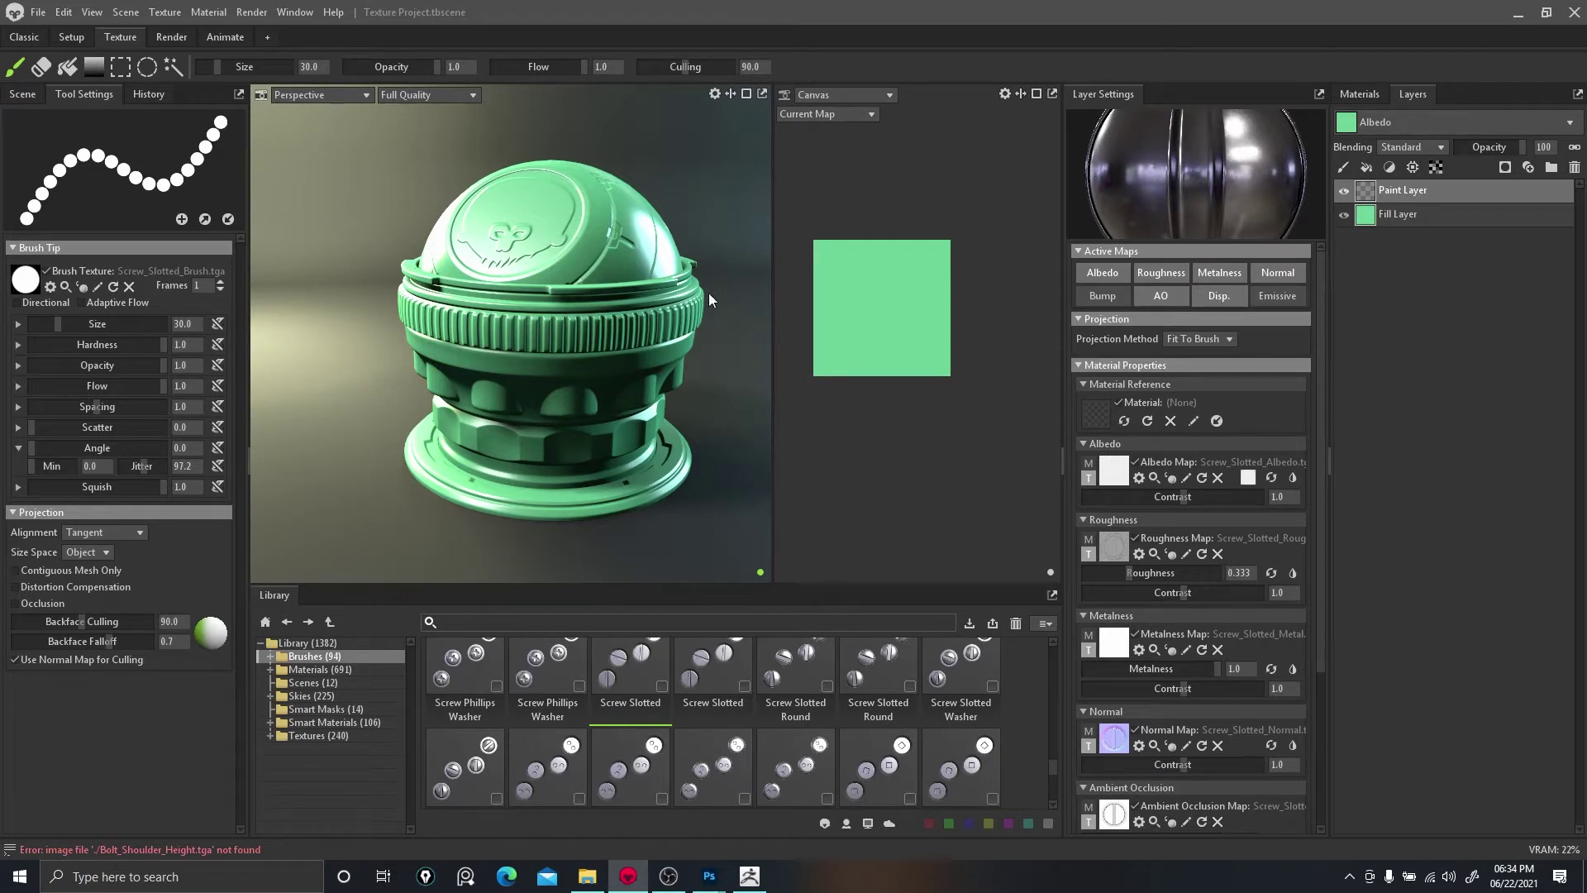
pyautogui.click(564, 260)
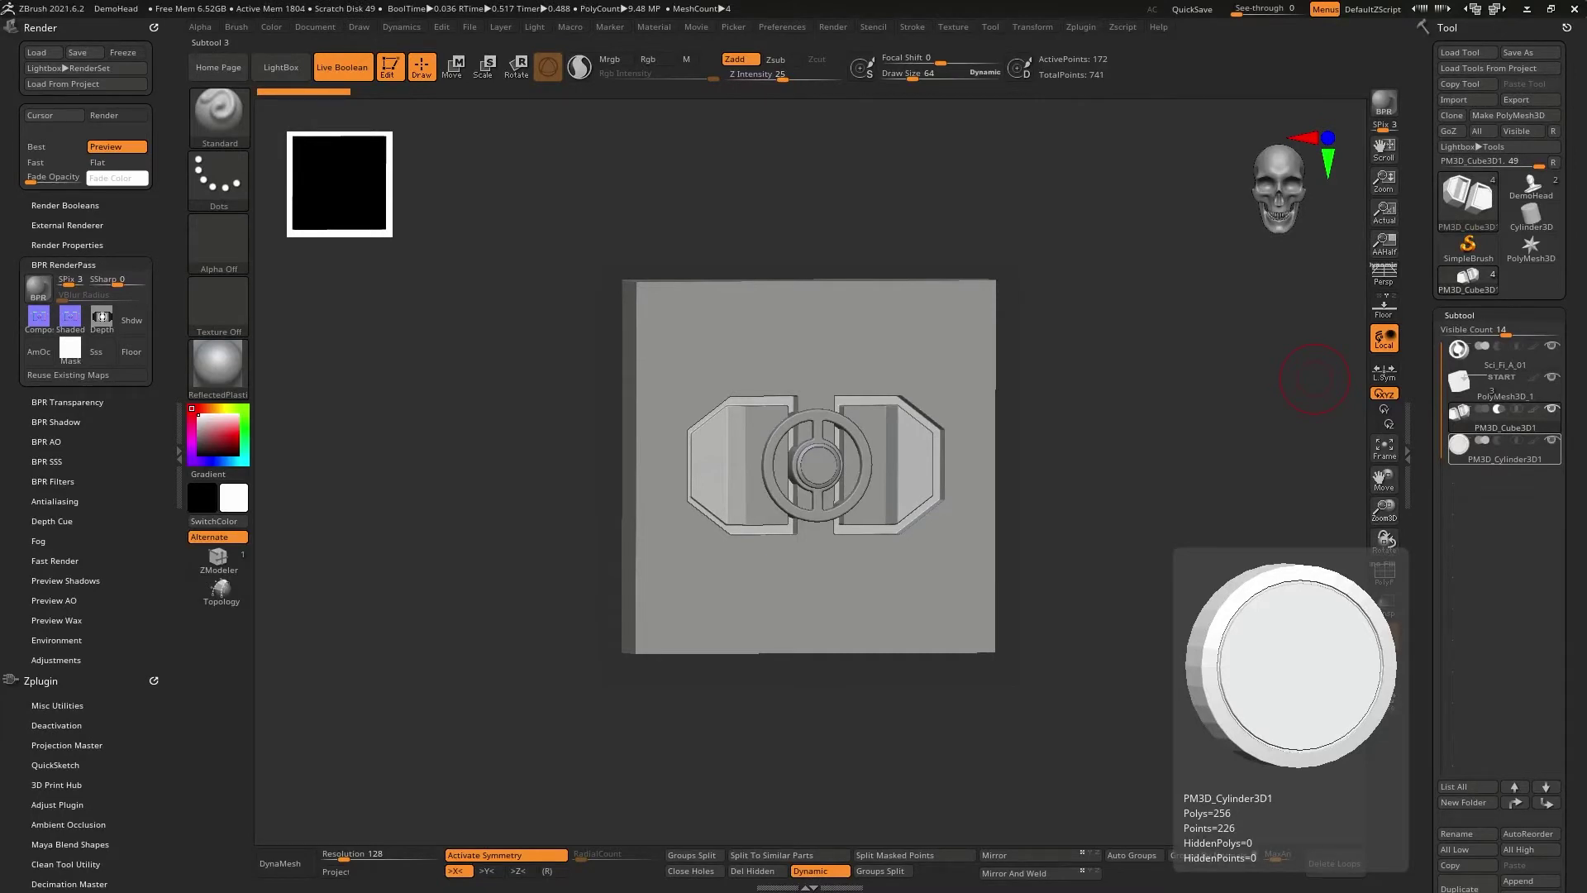
# Switch to ZBrush, select the PolyMesh3D_1 slab subtool and hide all the other subtools.
pyautogui.moveTo(1063, 344); pyautogui.dragTo(1322, 389)
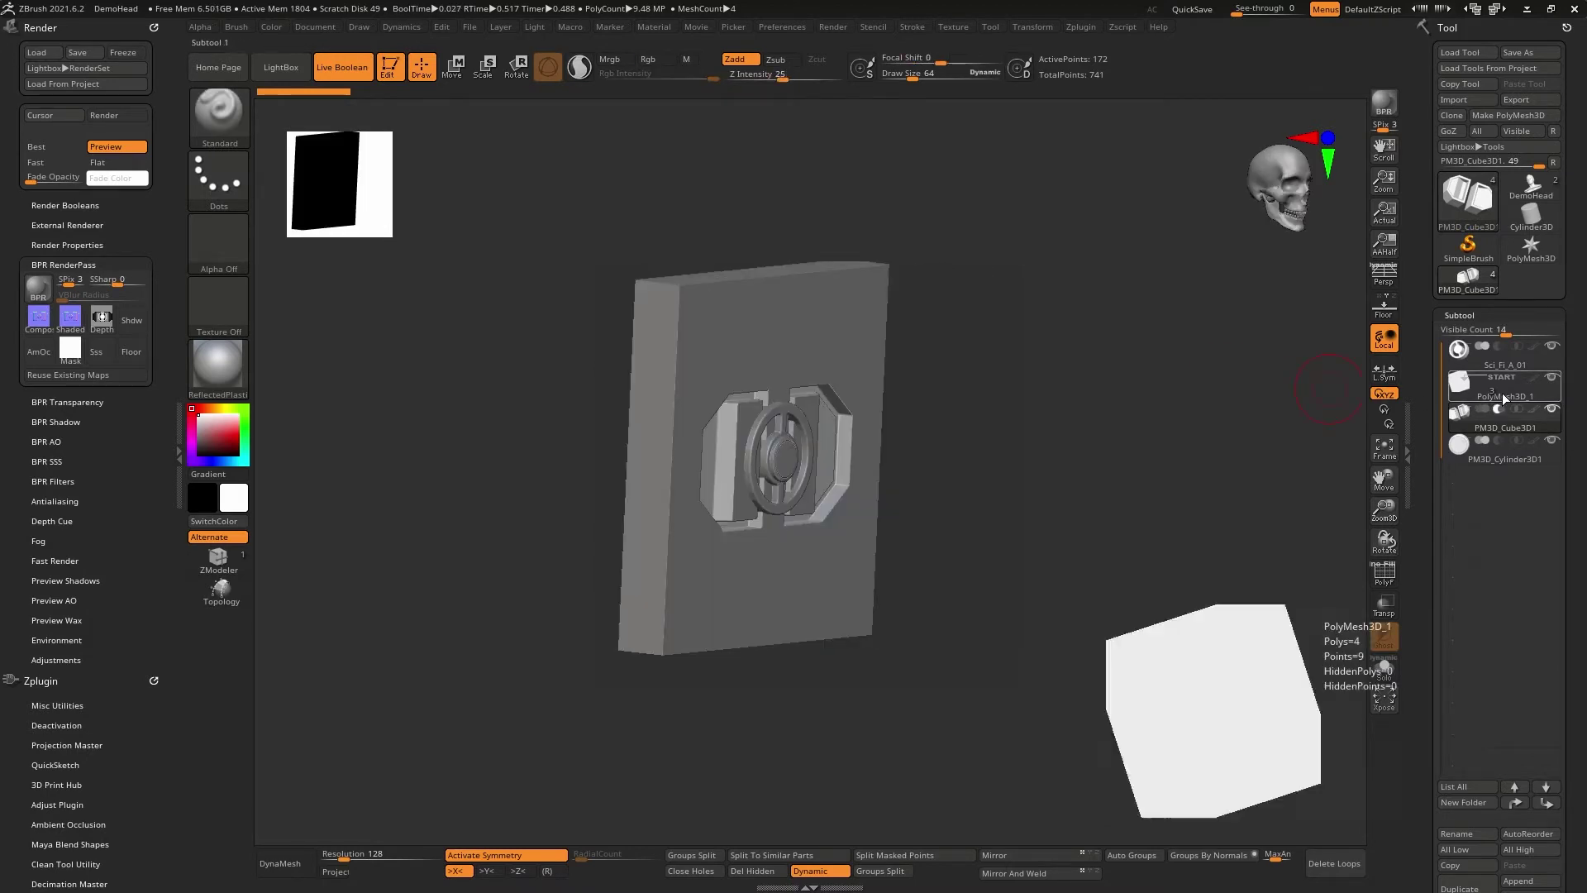
pyautogui.click(1503, 393)
pyautogui.click(1551, 378)
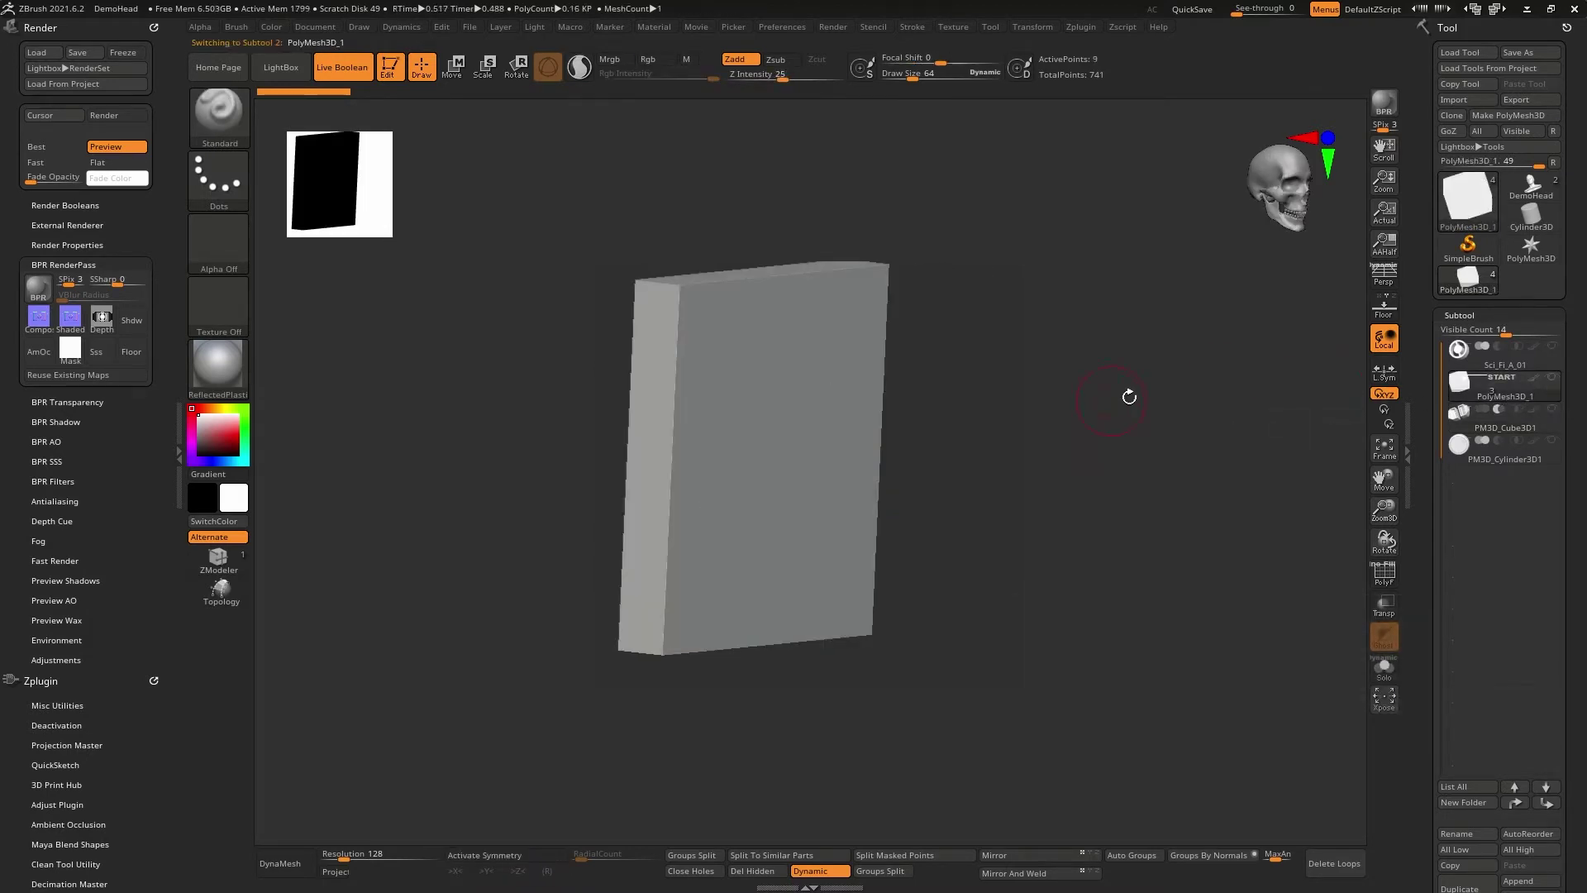
pyautogui.moveTo(1128, 397)
pyautogui.keyDown('shift'); pyautogui.mouseDown()
pyautogui.moveTo(1148, 376)
pyautogui.moveTo(1158, 407)
pyautogui.moveTo(1141, 439)
pyautogui.moveTo(1130, 396)
pyautogui.mouseUp(); pyautogui.keyUp('shift')
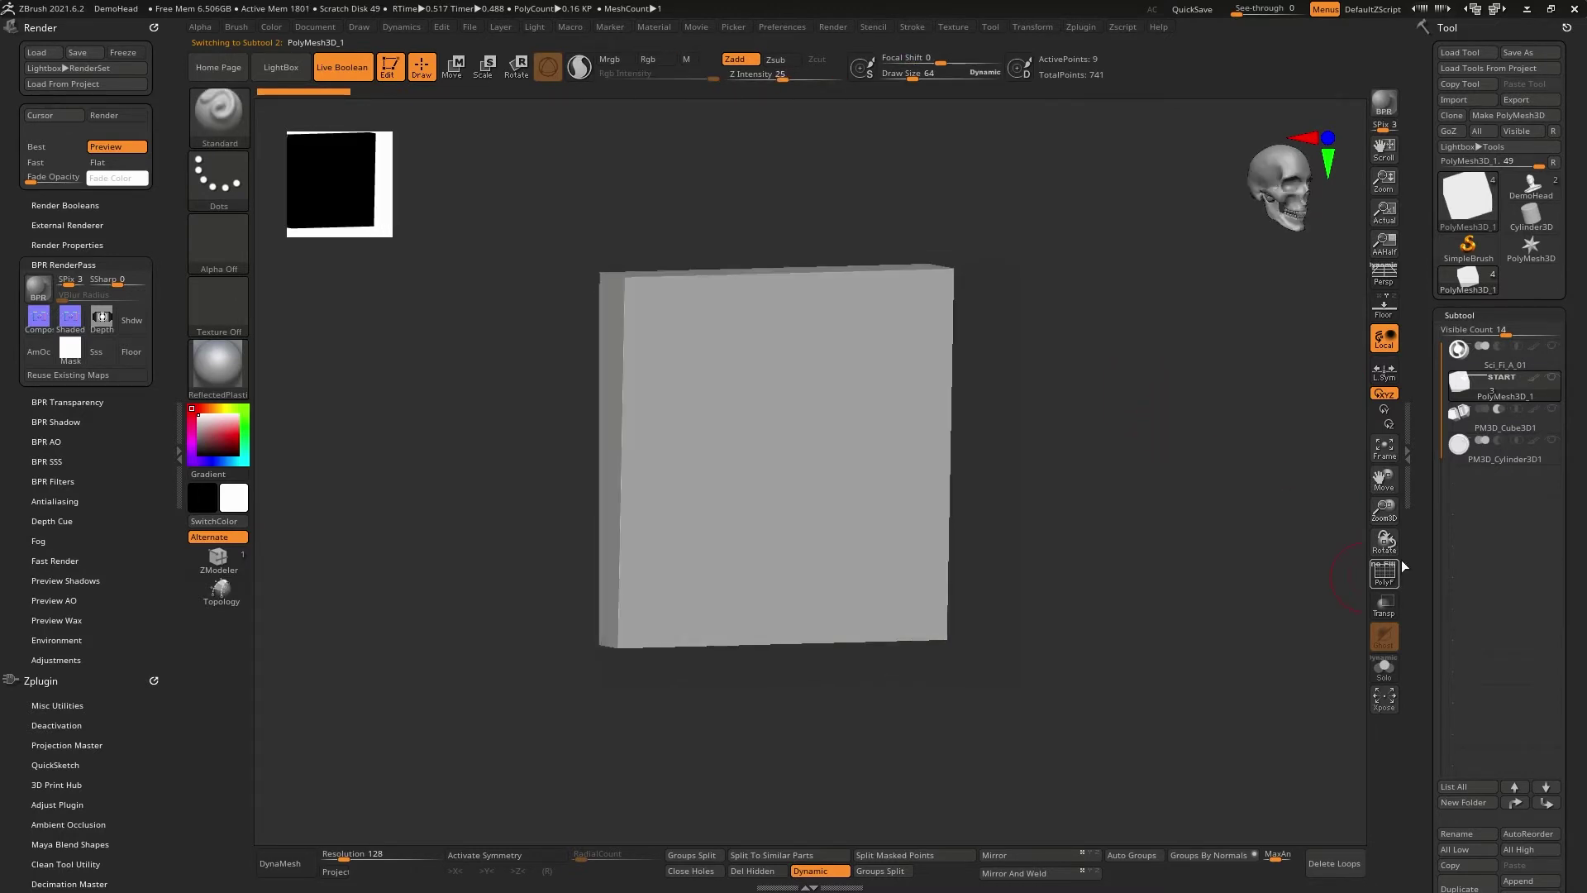
pyautogui.scroll(-10, 1407, 577)
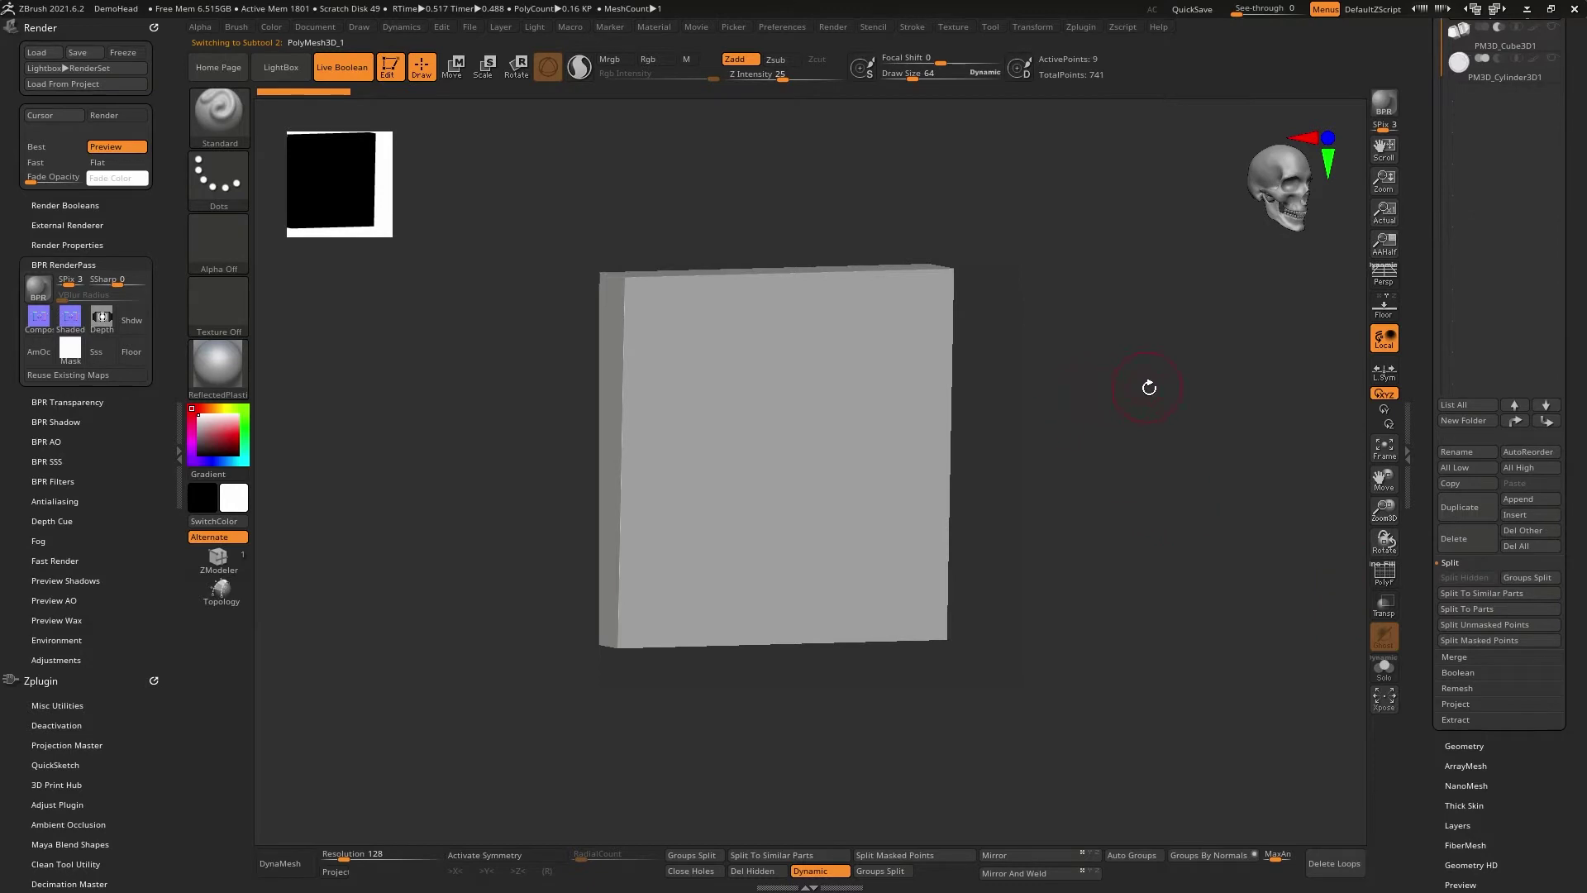
pyautogui.keyDown('shift'); pyautogui.moveTo(1149, 388); pyautogui.dragTo(1333, 315); pyautogui.keyUp('shift')
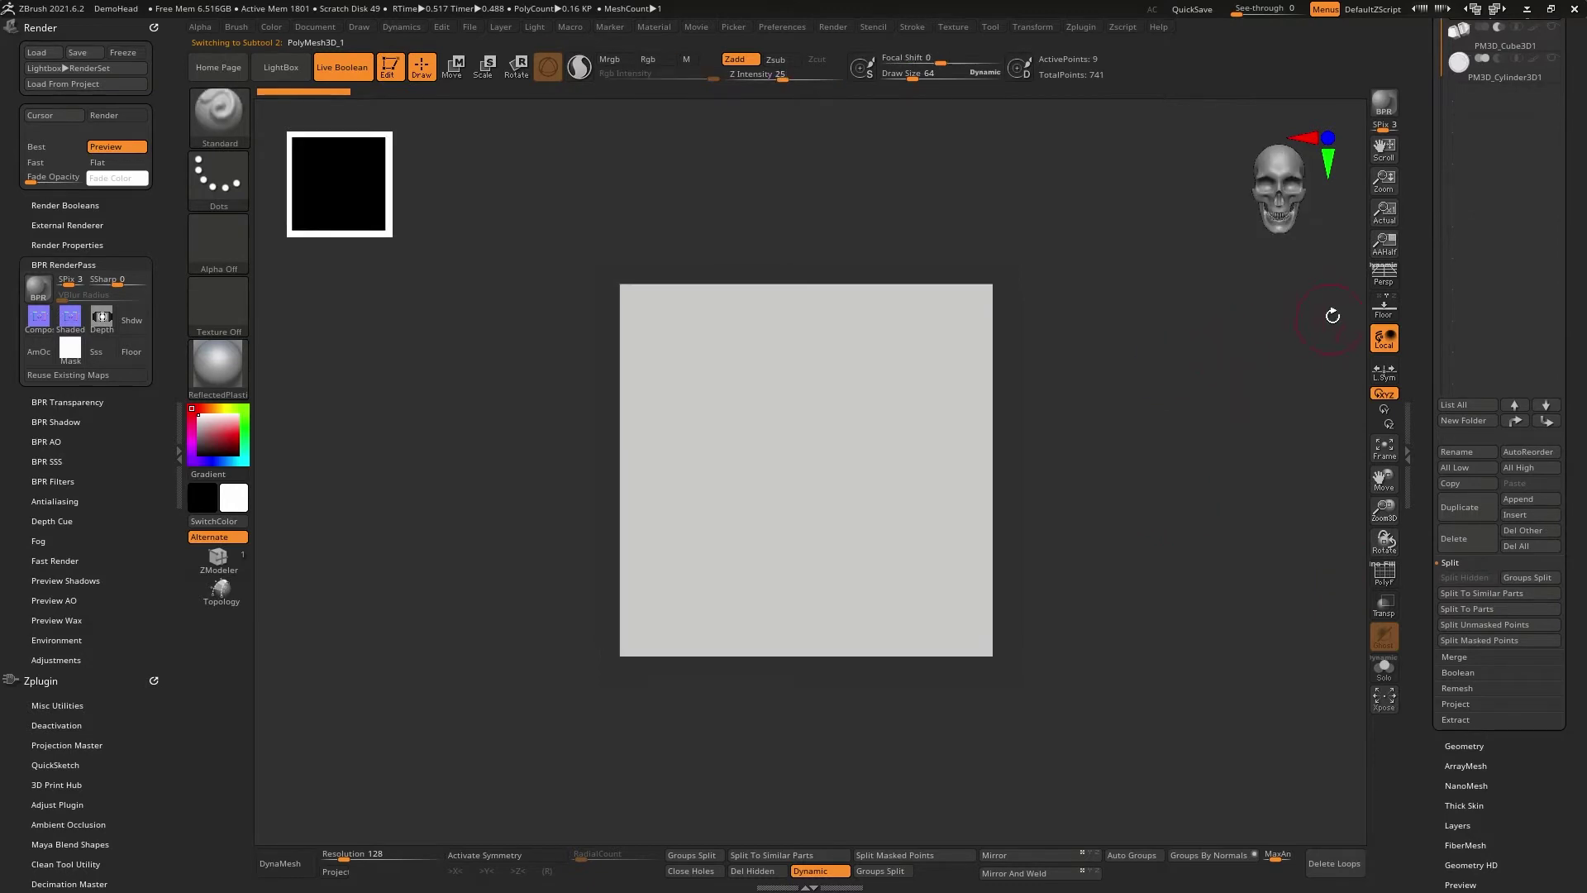
# Look up the IMM Boolean brush among the 3D sculpting brushes.
pyautogui.click(225, 98)
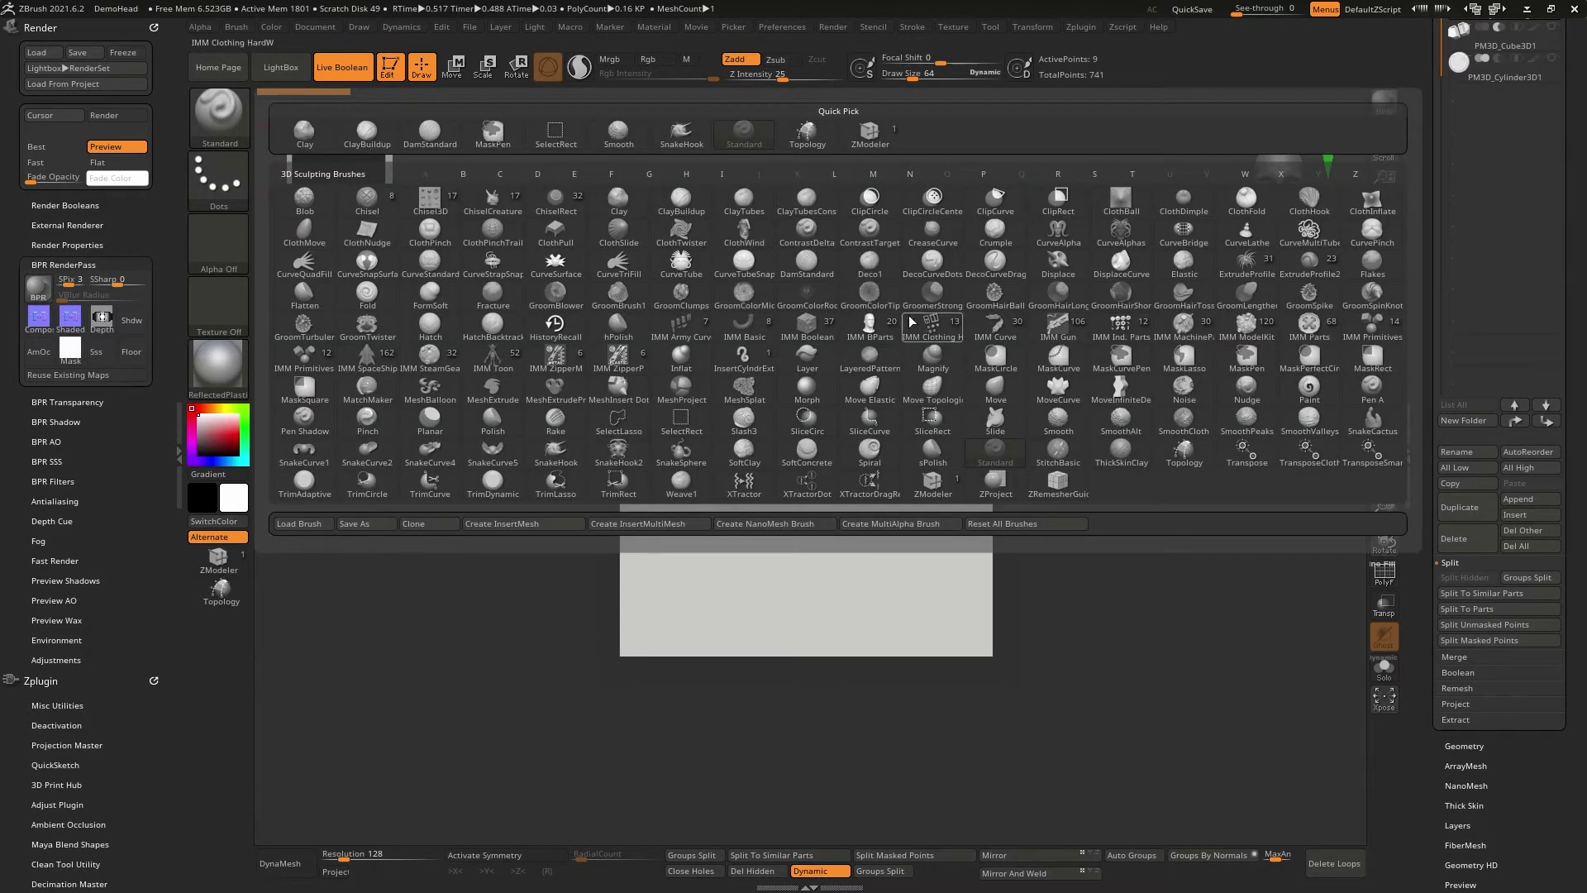
pyautogui.moveTo(820, 324)
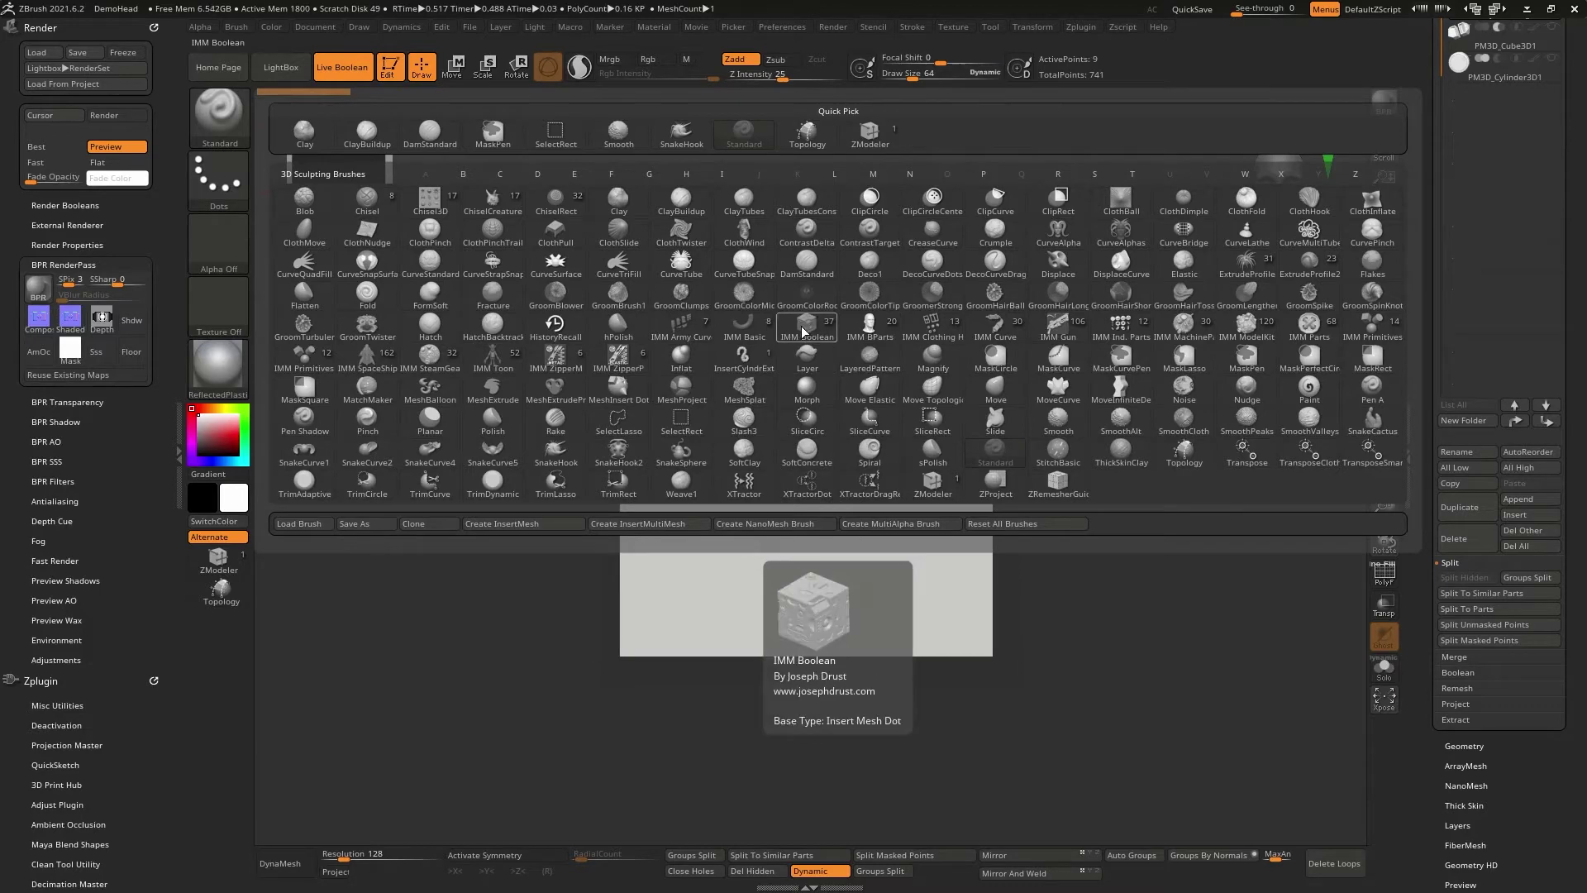
pyautogui.click(804, 337)
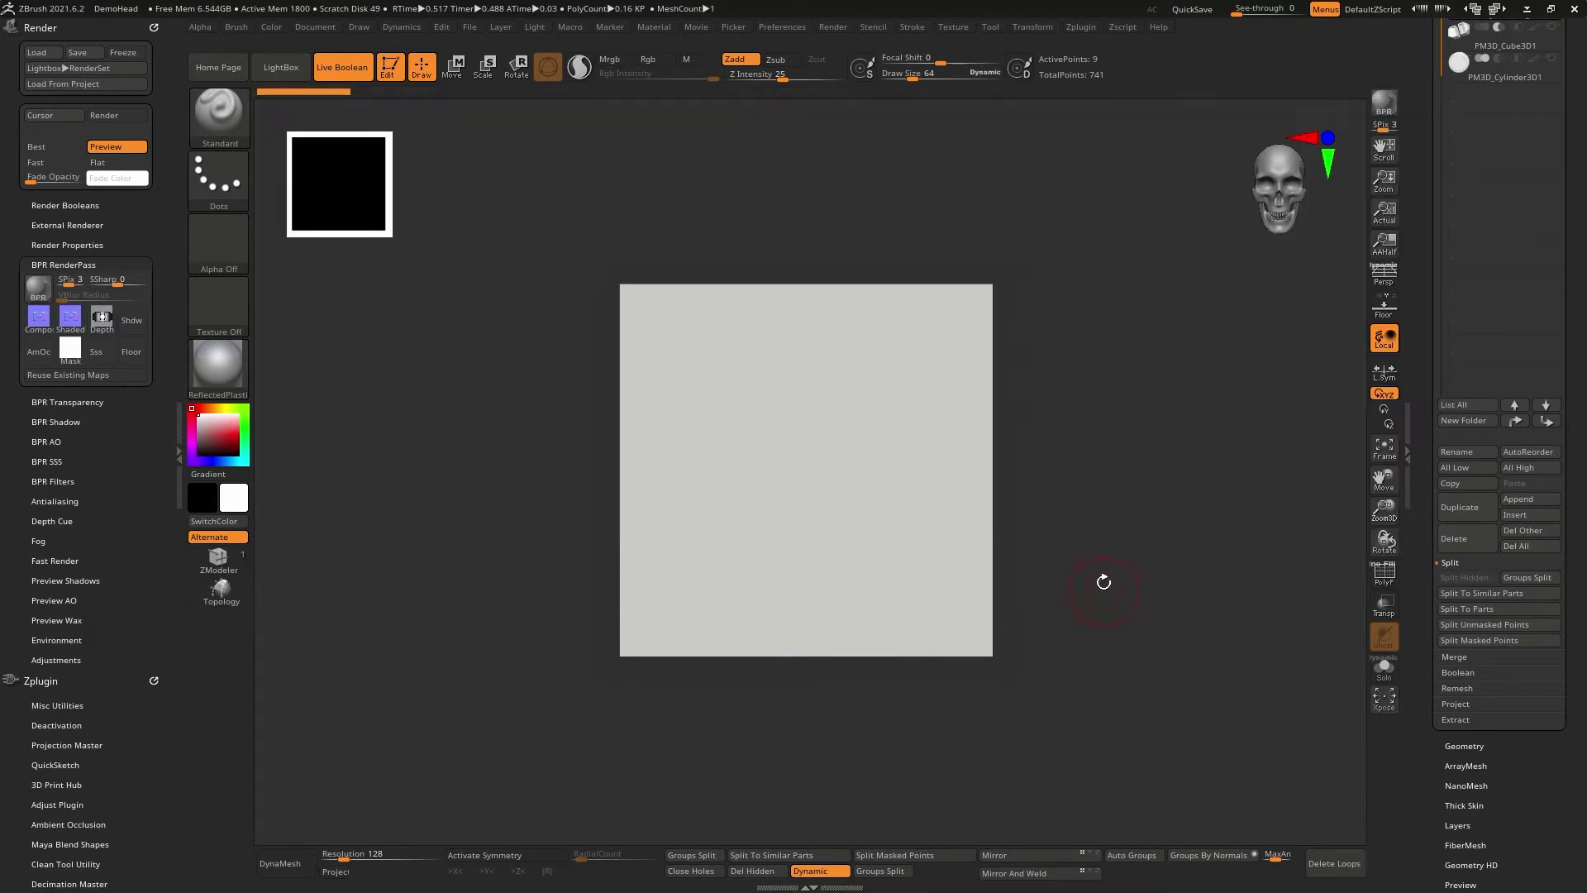
# Show the subtractive PM3D_Cube3D1 subtool together with the PolyMesh3D_1 slab.
pyautogui.scroll(3, 1437, 242)
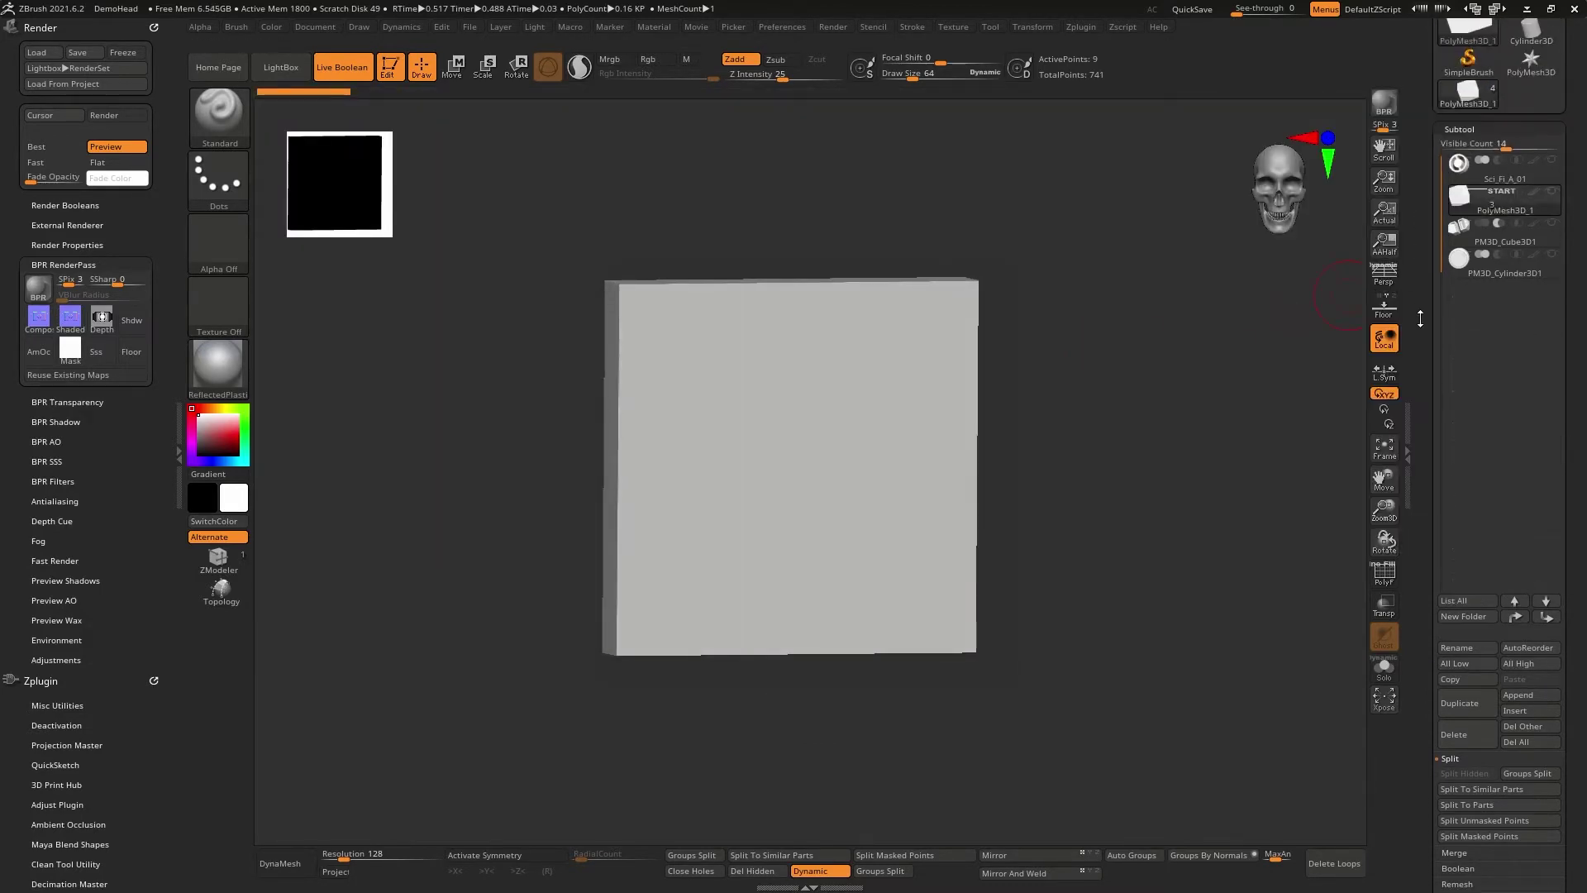
pyautogui.click(1552, 230)
pyautogui.click(1524, 212)
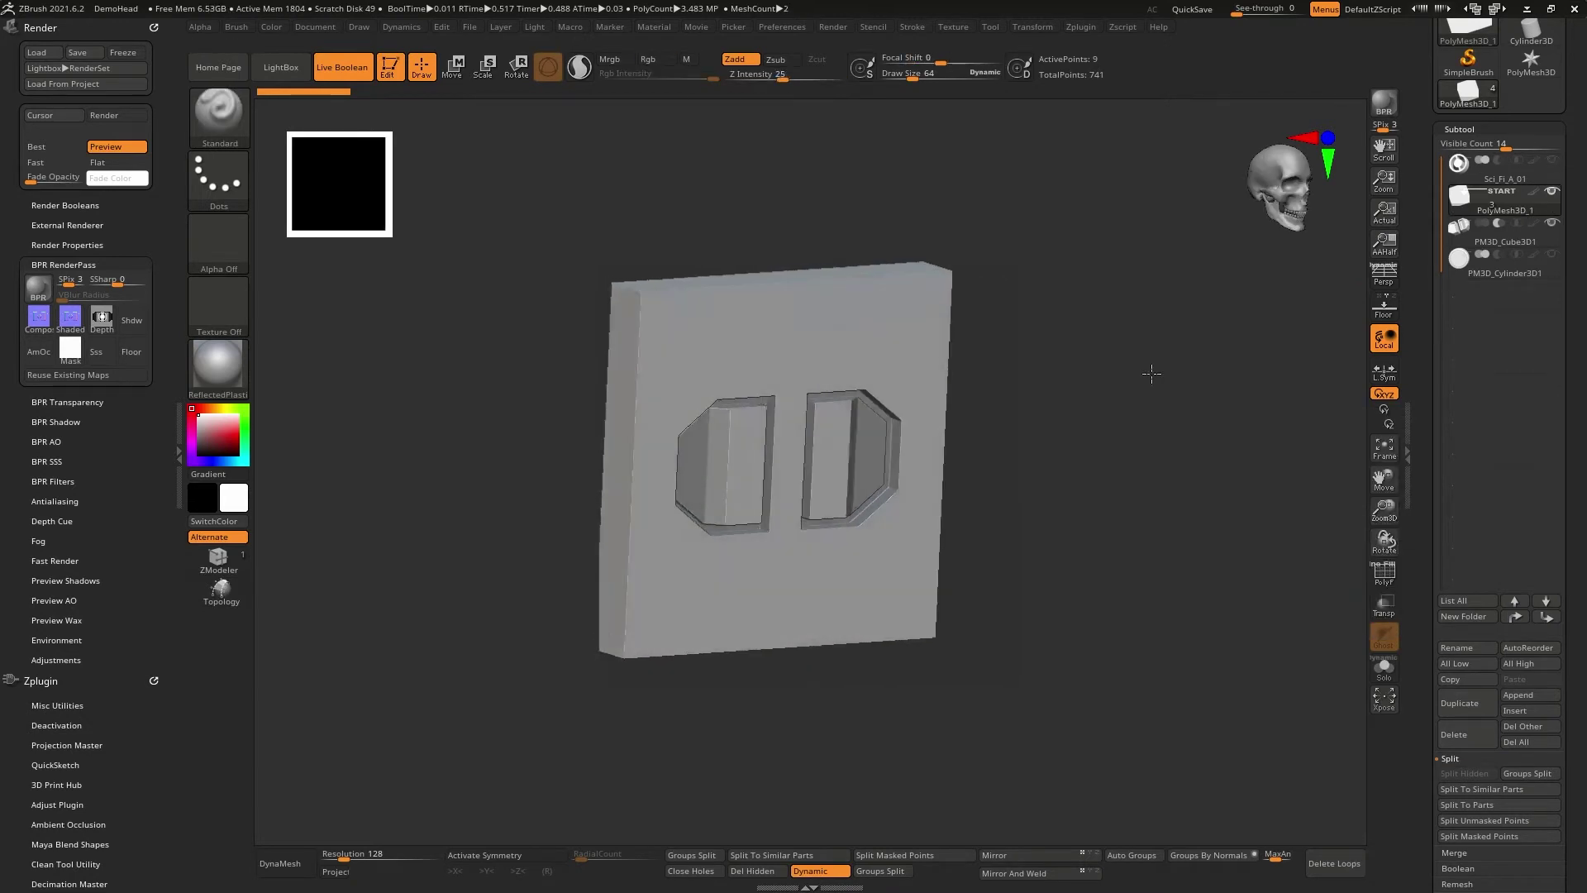
# Try moving the PM3D_Cube3D1 cutter along the slab's depth with the gizmo and undo the move.
pyautogui.click(1505, 241)
pyautogui.press('x')
pyautogui.press('w')
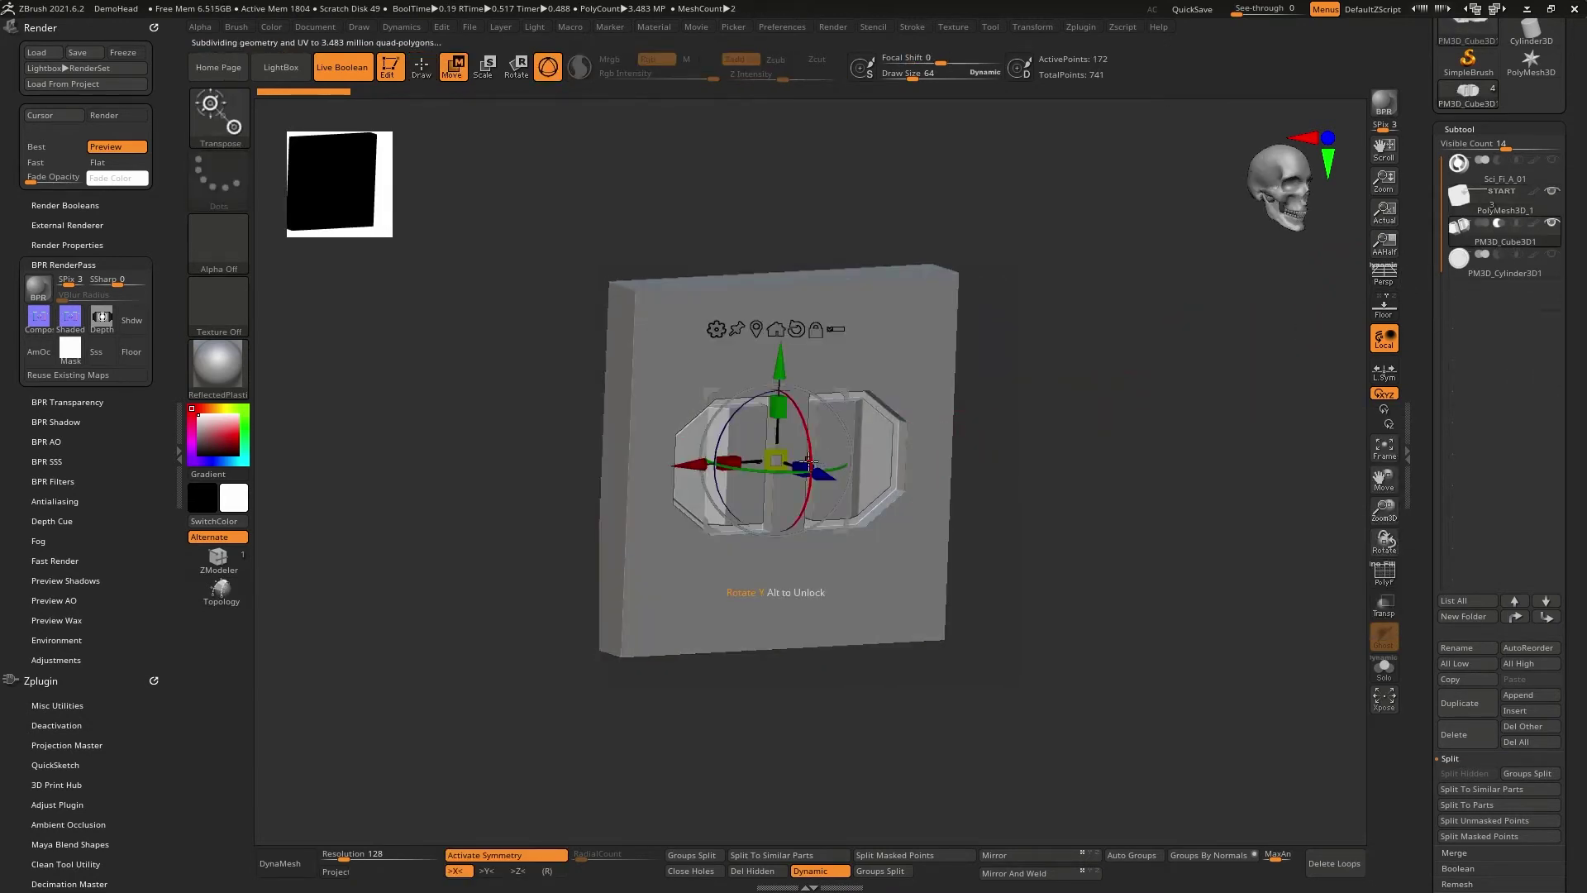
pyautogui.moveTo(831, 475); pyautogui.dragTo(882, 458)
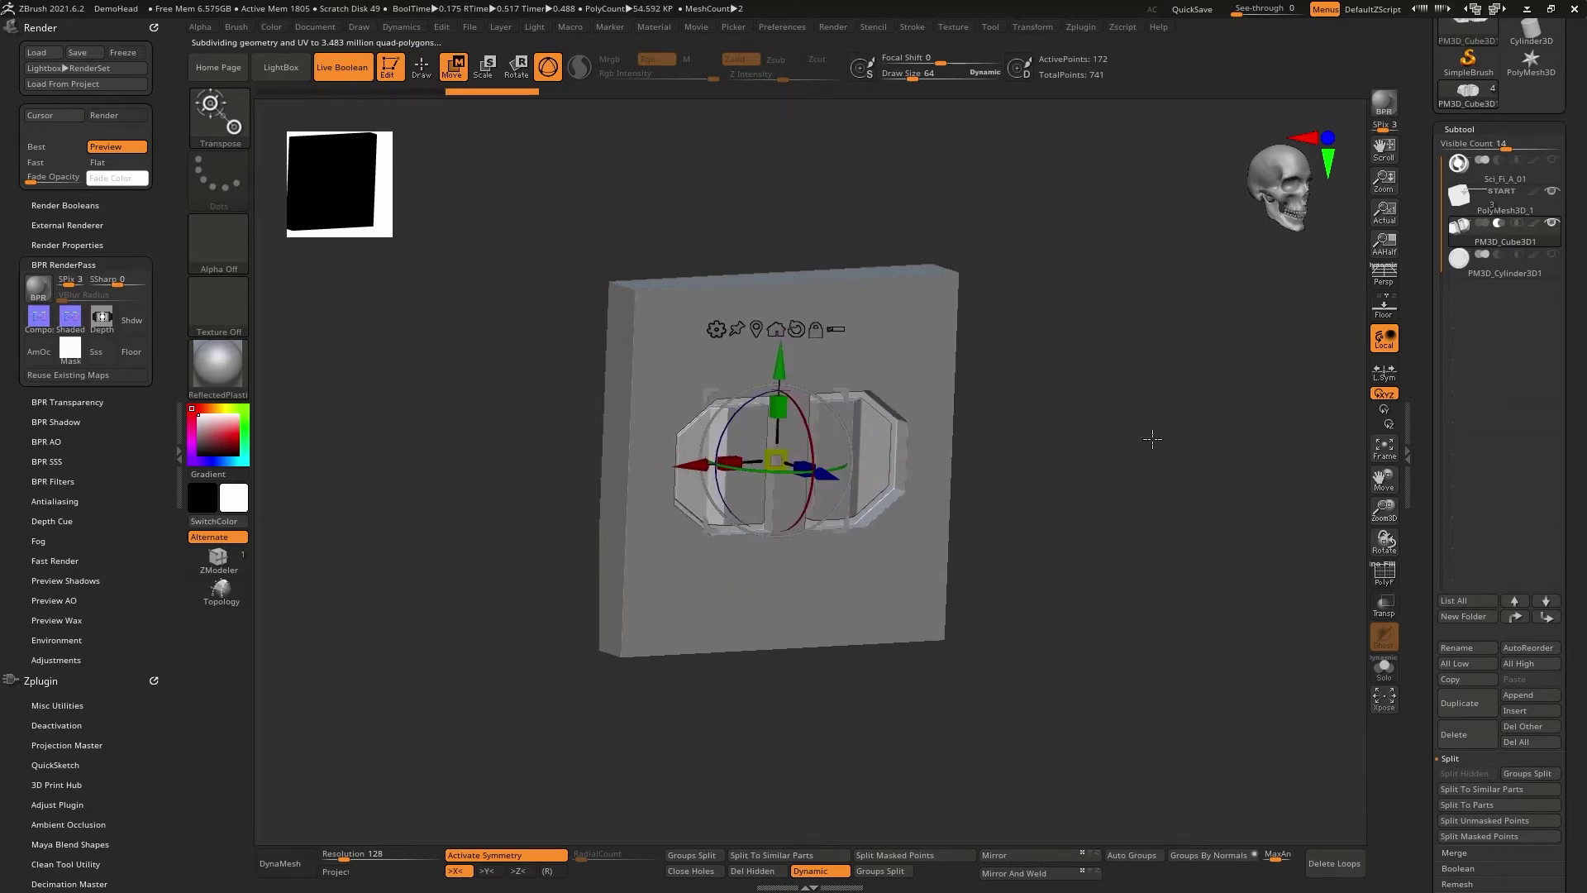
pyautogui.keyDown('shift'); pyautogui.moveTo(1152, 443); pyautogui.dragTo(1126, 418); pyautogui.keyUp('shift')
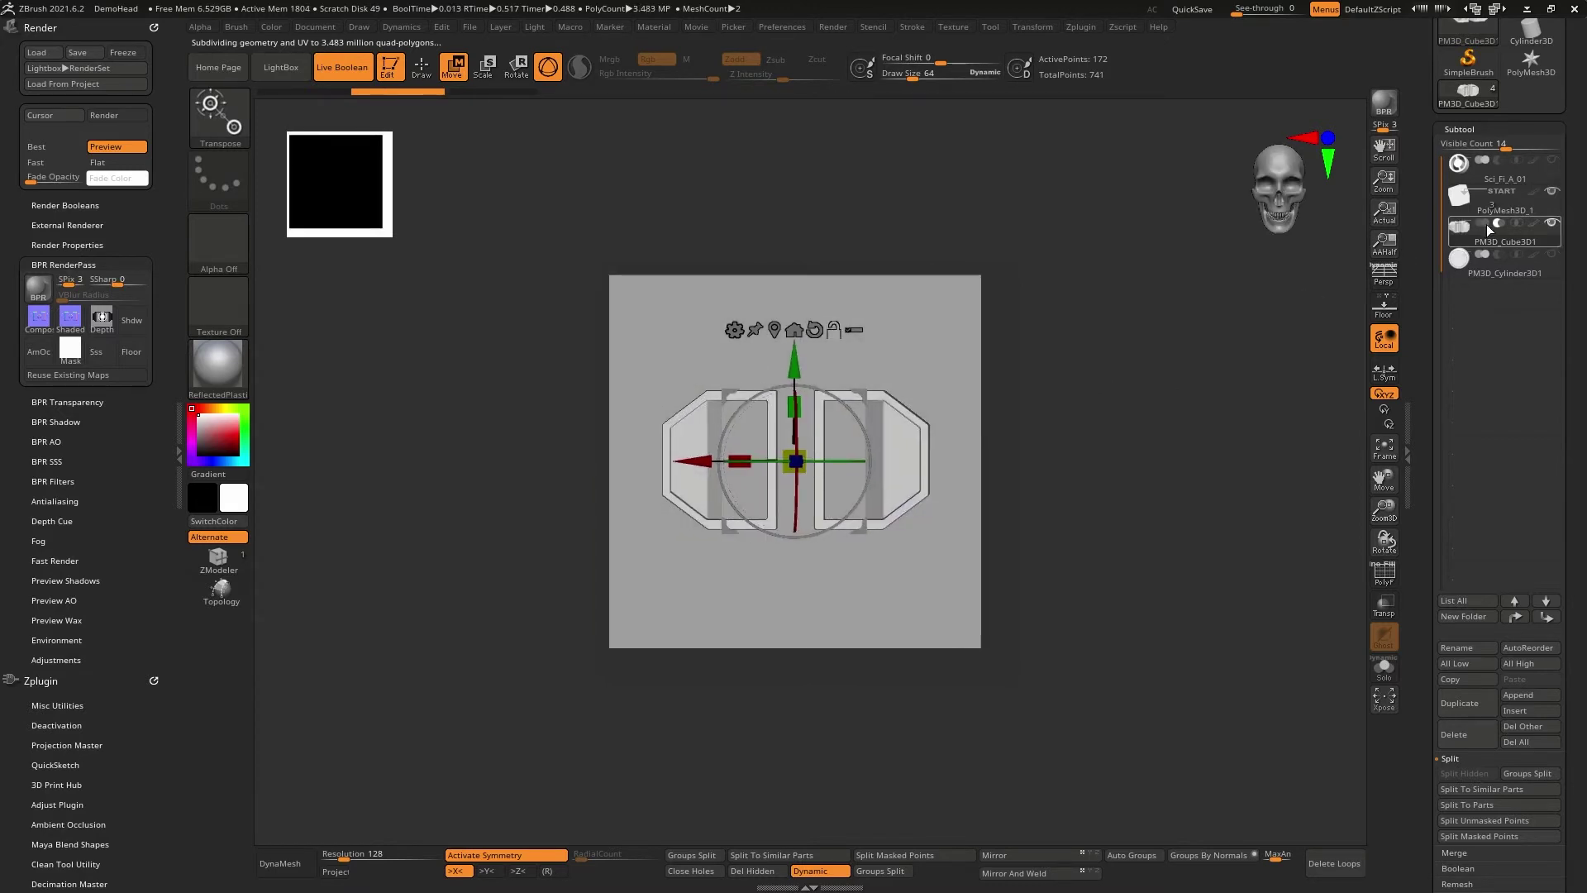
# Show the PM3D_Cylinder3D1 and Sci_Fi_A_01 subtools on the slab and return to Draw mode.
pyautogui.moveTo(1553, 262)
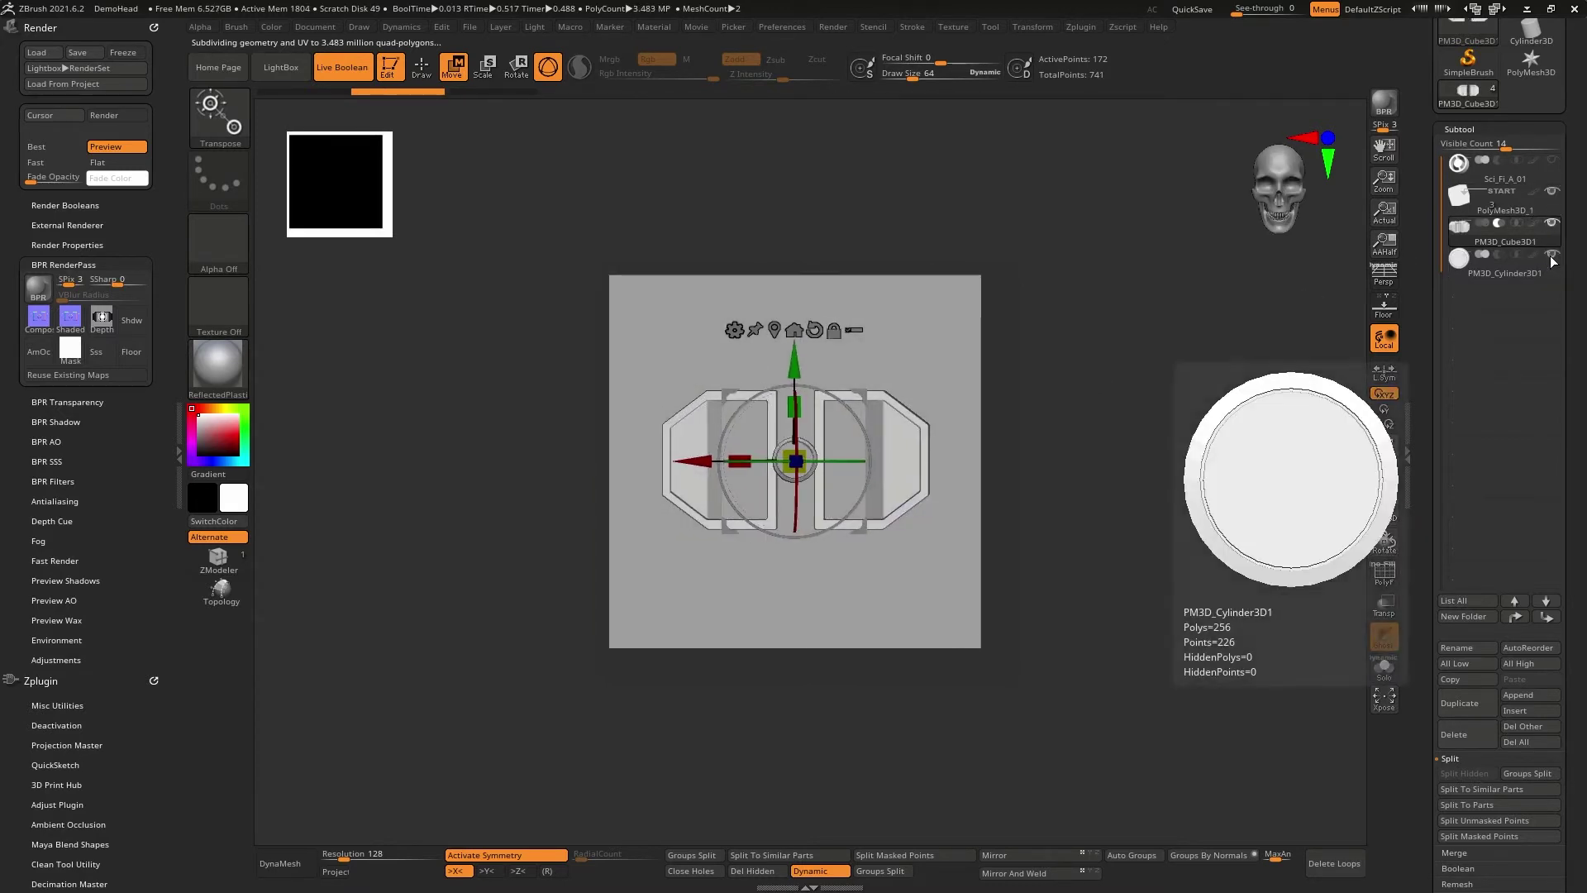
pyautogui.moveTo(1145, 372); pyautogui.dragTo(1117, 358)
pyautogui.press('q')
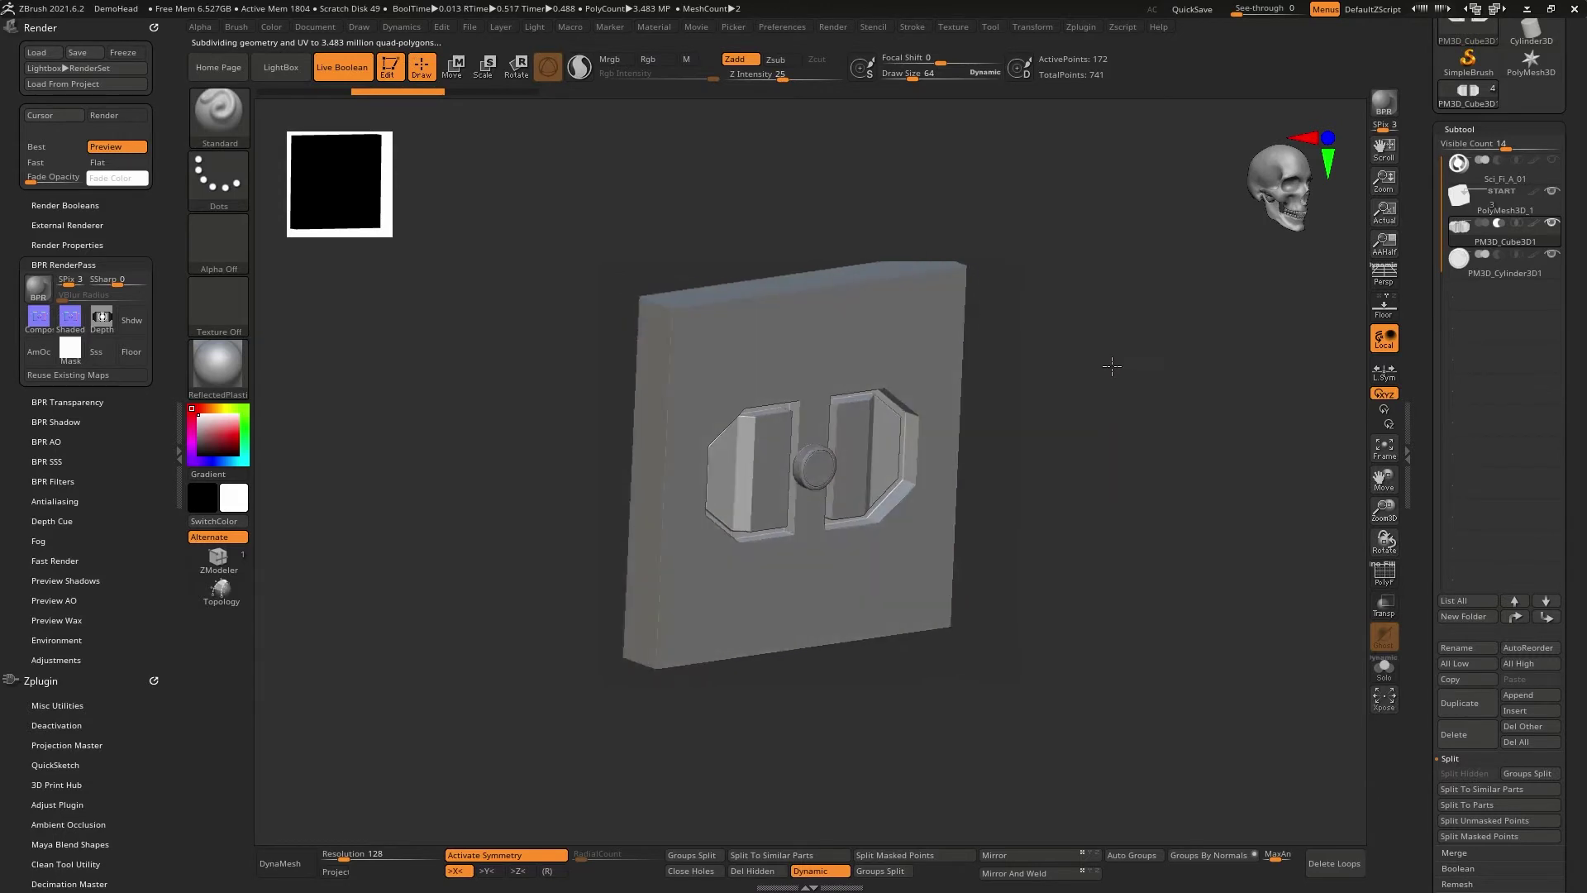
pyautogui.keyDown('shift'); pyautogui.moveTo(1213, 391); pyautogui.dragTo(1187, 365); pyautogui.keyUp('shift')
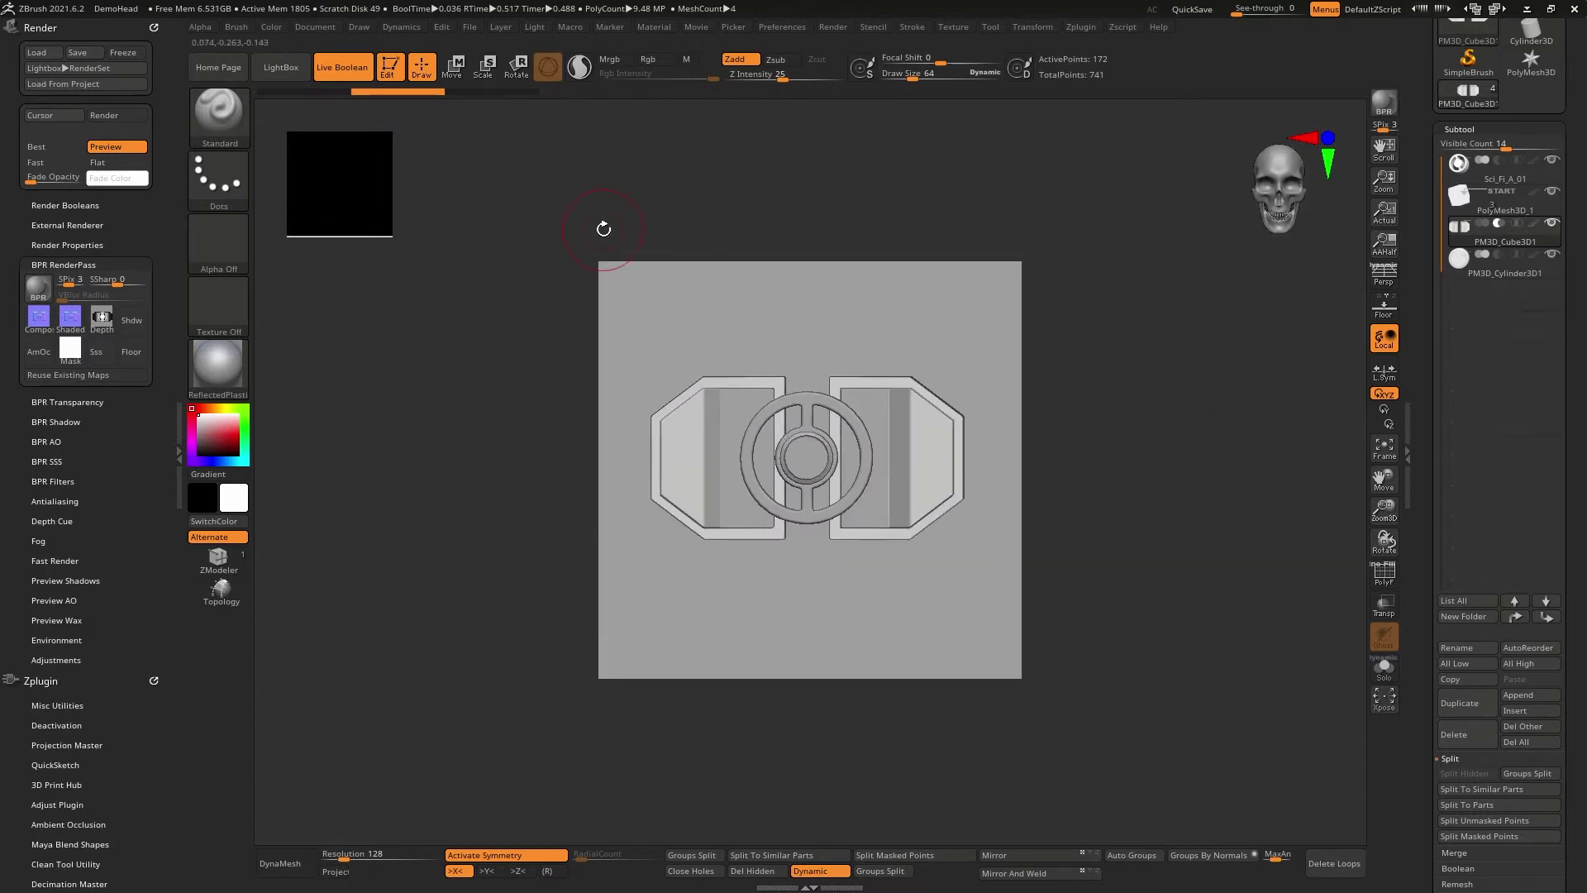
# Try inserting the IMM Boolean brush's Holes mesh symmetrically below the slab's two cutouts and undo it.
pyautogui.press('b')
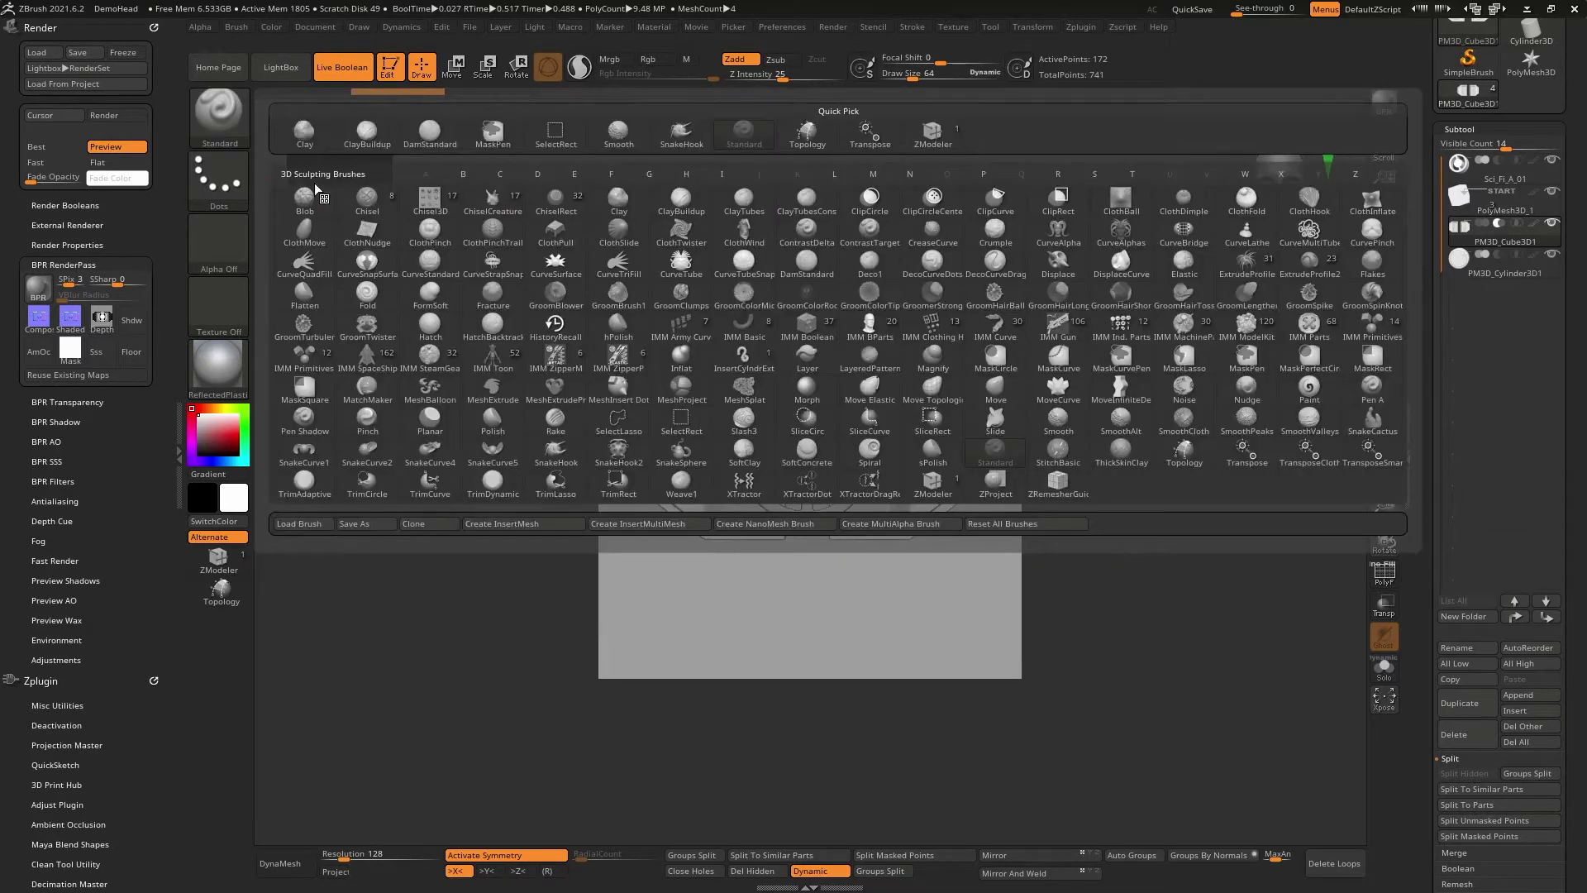
pyautogui.click(806, 326)
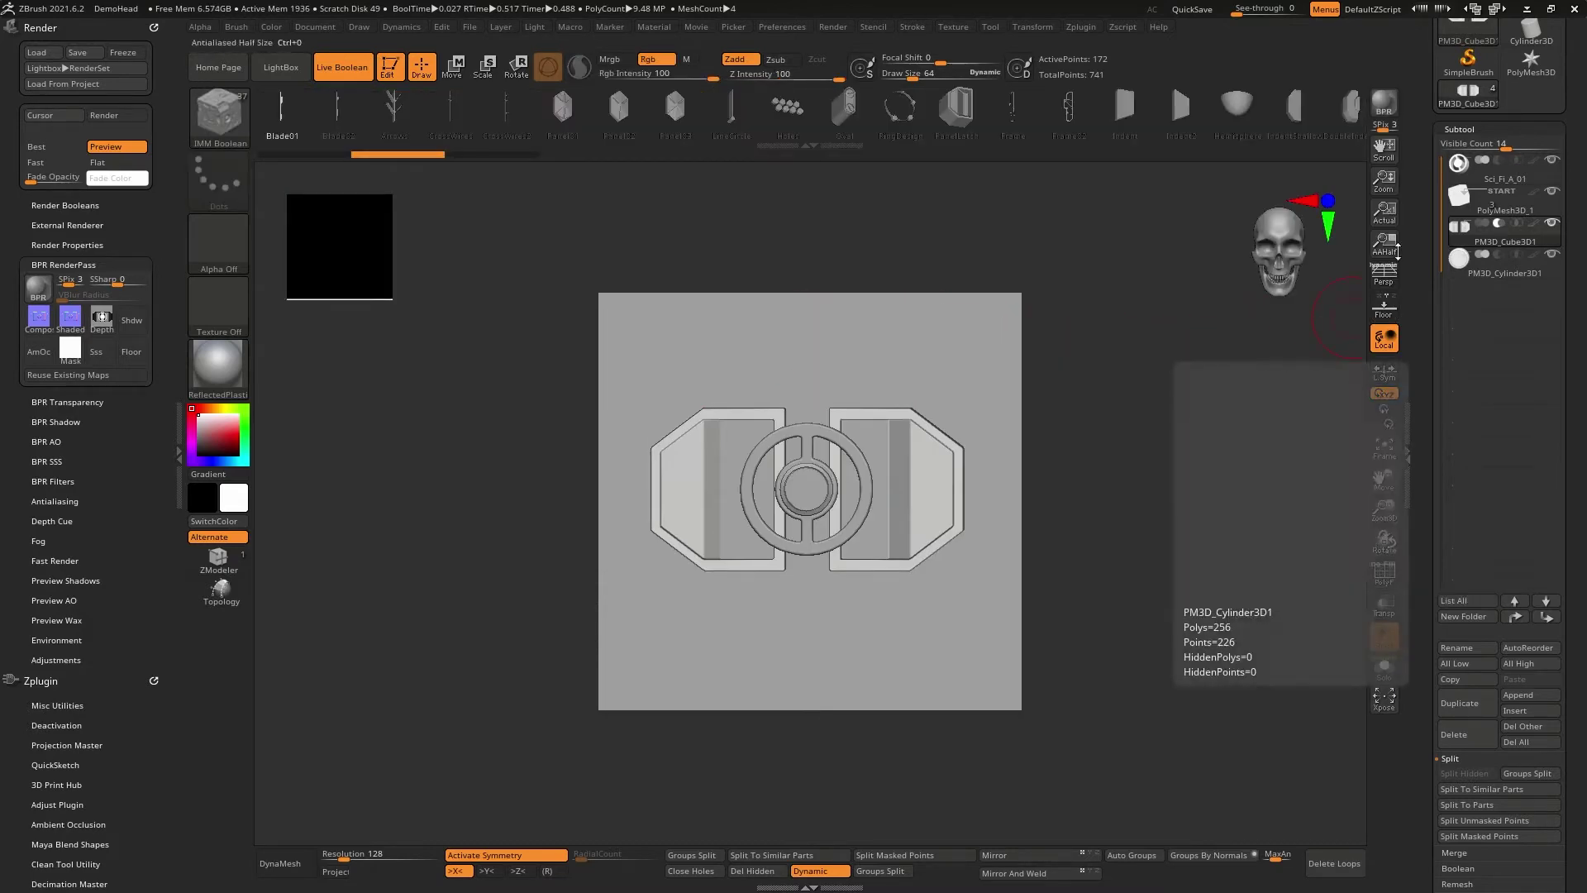
pyautogui.click(799, 124)
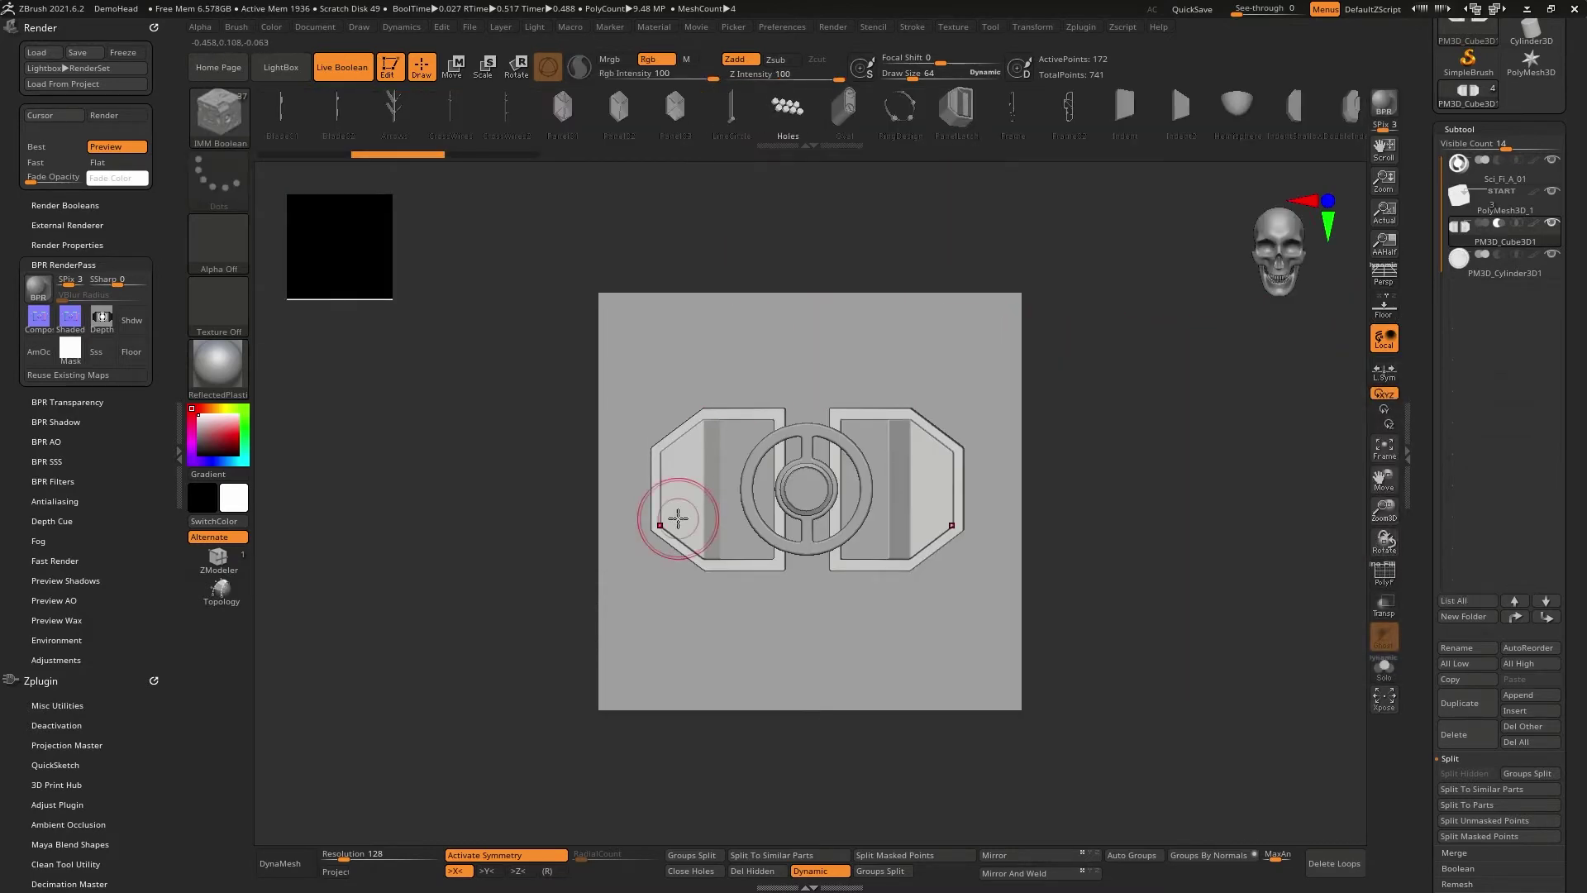
pyautogui.moveTo(709, 630); pyautogui.dragTo(696, 716)
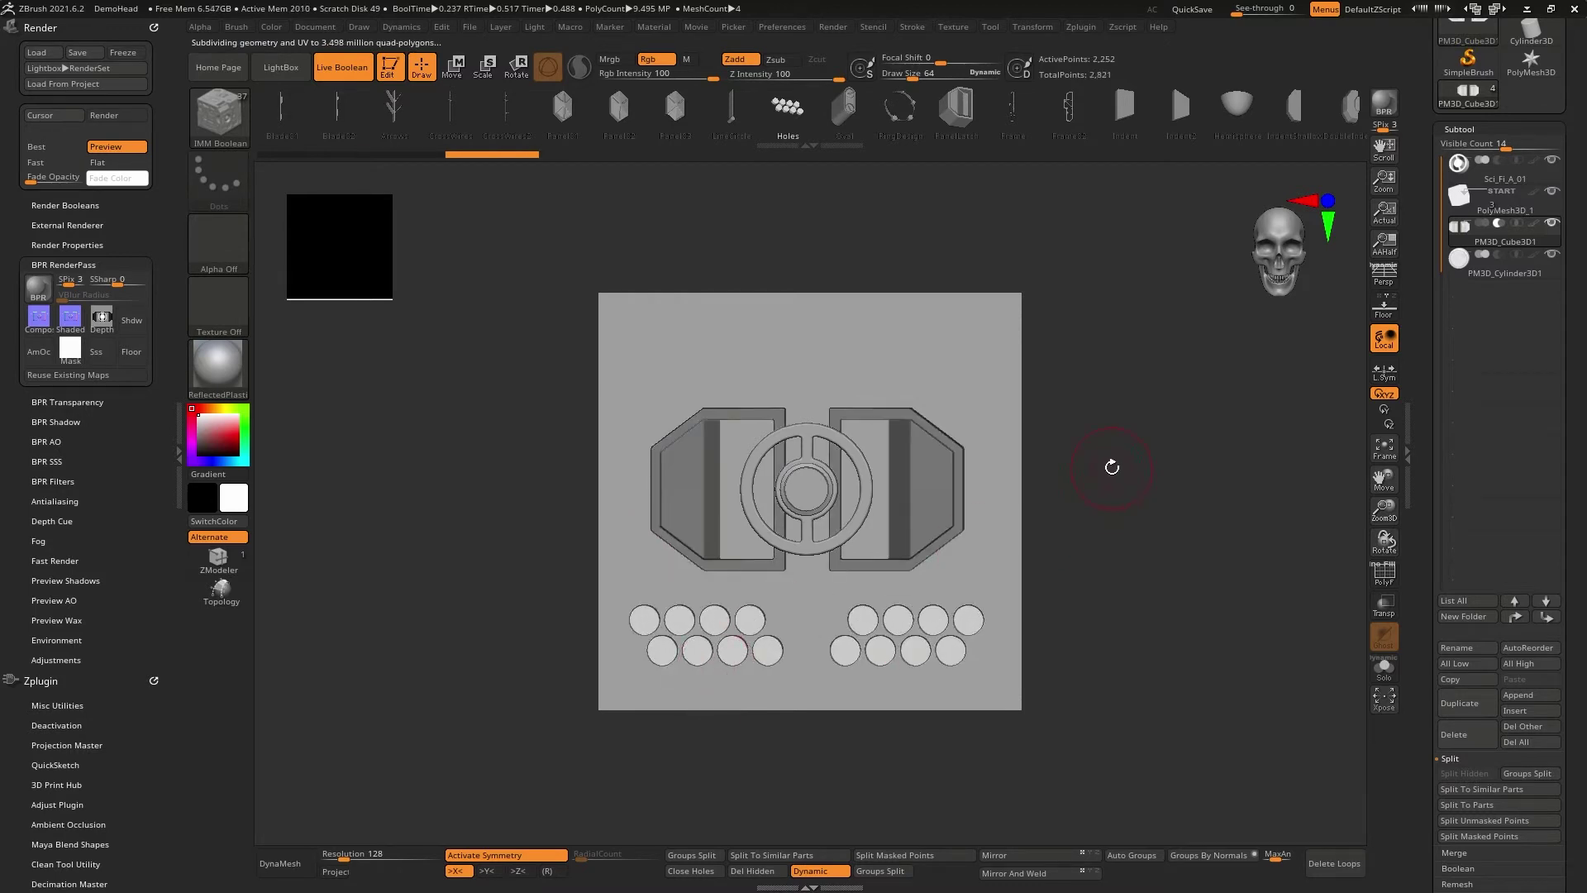
pyautogui.moveTo(1116, 425); pyautogui.dragTo(1148, 443)
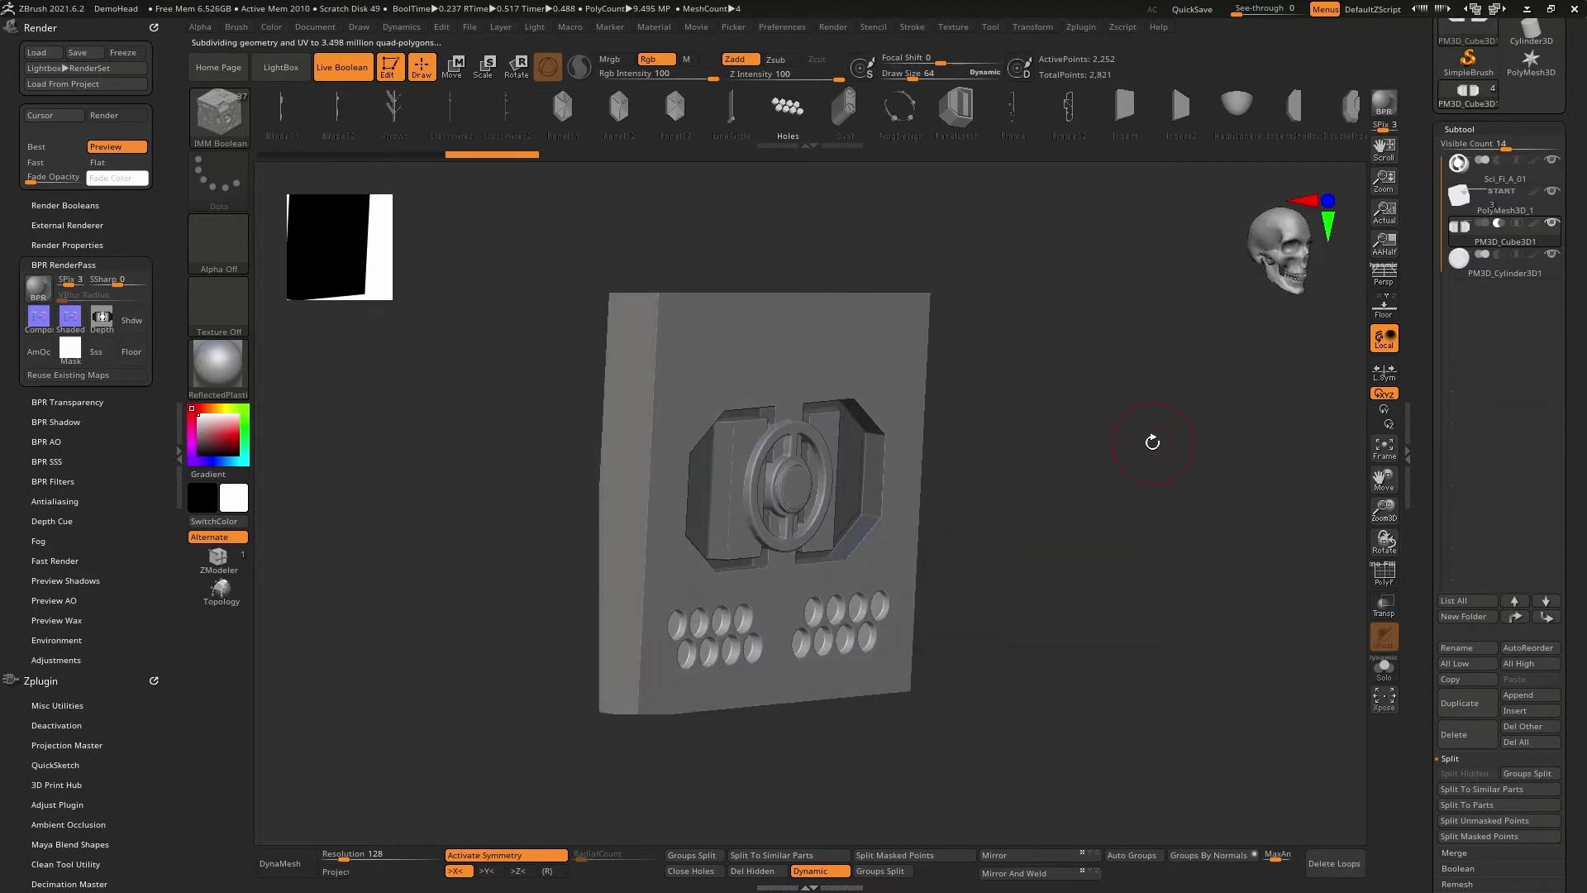
pyautogui.keyDown('shift'); pyautogui.moveTo(1159, 516); pyautogui.dragTo(1118, 495); pyautogui.keyUp('shift')
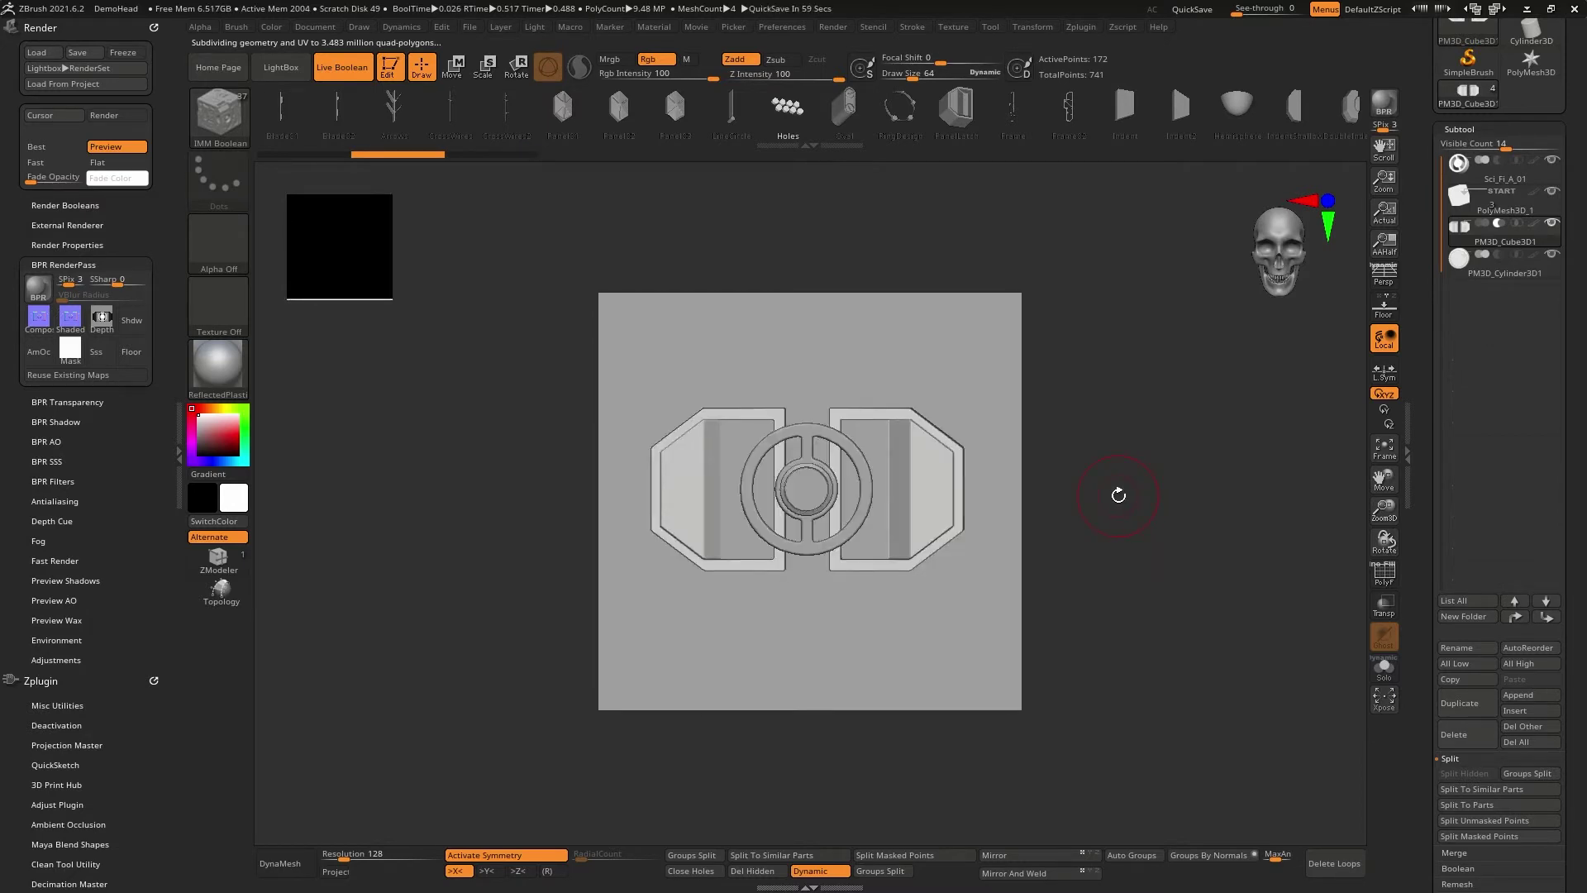
# Preview the shaded and depth images of the latest BPR render.
pyautogui.keyDown('shift'); pyautogui.moveTo(1059, 373); pyautogui.dragTo(1127, 404); pyautogui.keyUp('shift')
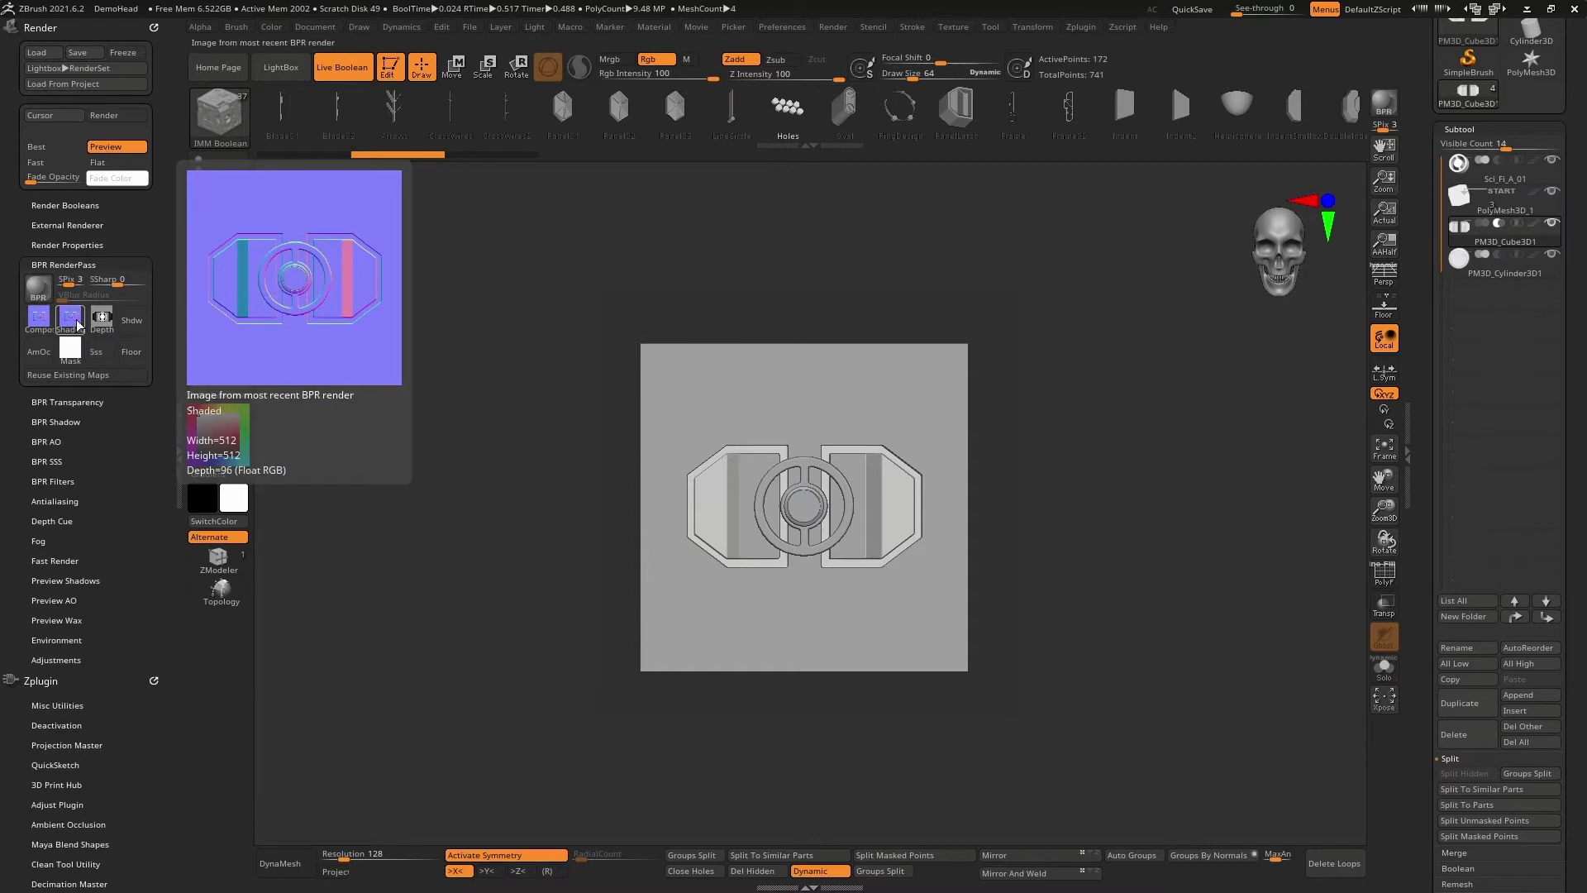
pyautogui.moveTo(108, 329)
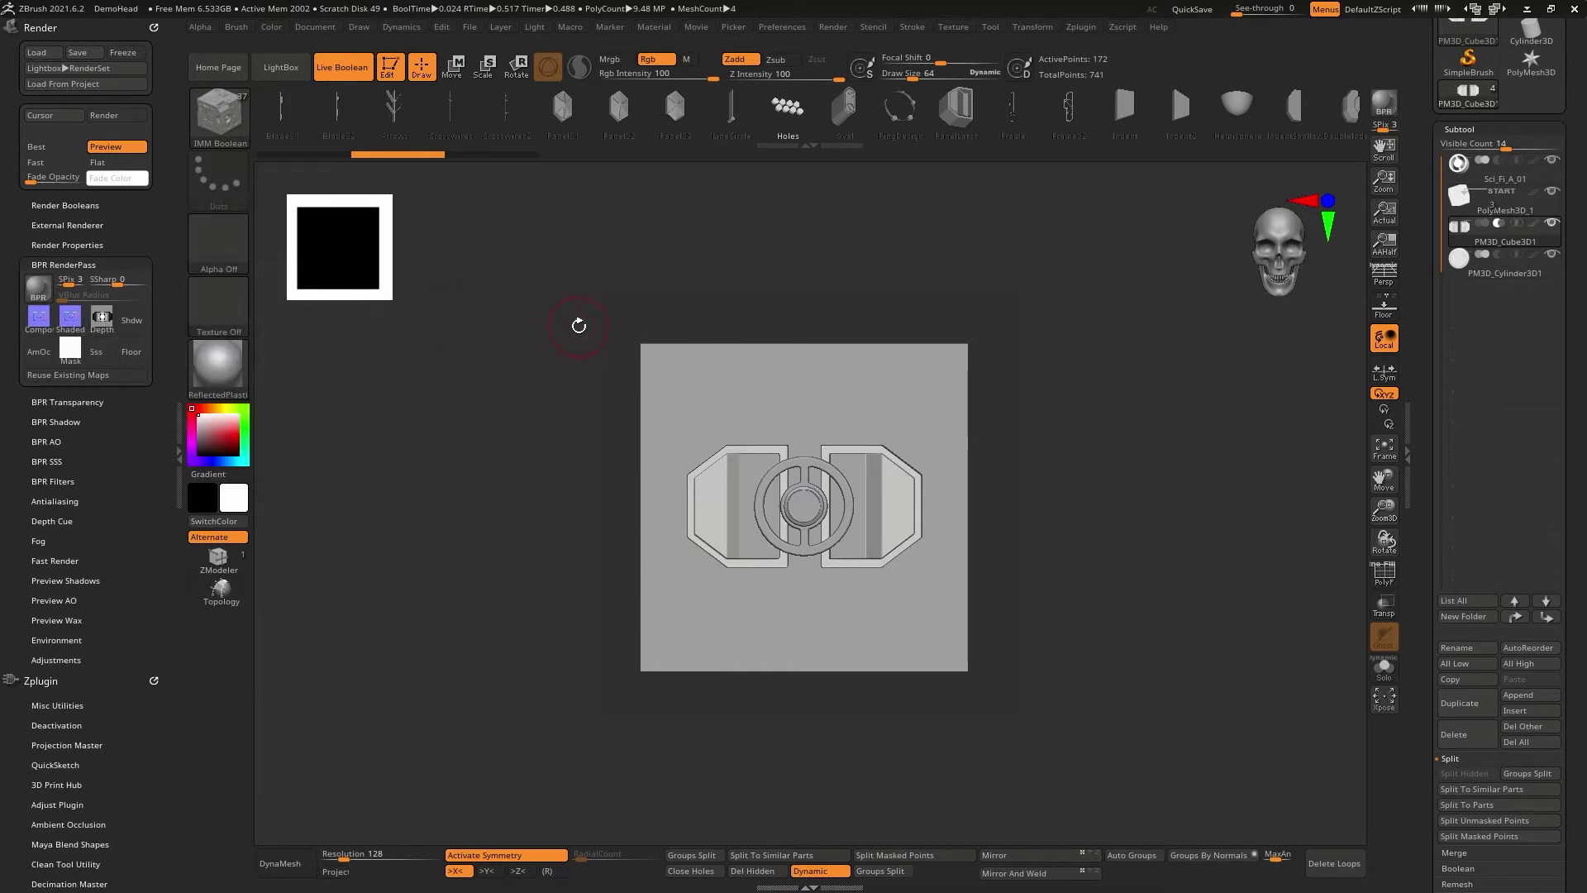
# Select the PolyMesh3D_1 slab, check the document's width and height, and frame the design face-on so the slab fills the canvas.
pyautogui.click(1509, 213)
pyautogui.moveTo(1062, 400)
pyautogui.mouseDown()
pyautogui.moveTo(1088, 463)
pyautogui.moveTo(1080, 496)
pyautogui.moveTo(1066, 443)
pyautogui.mouseUp()
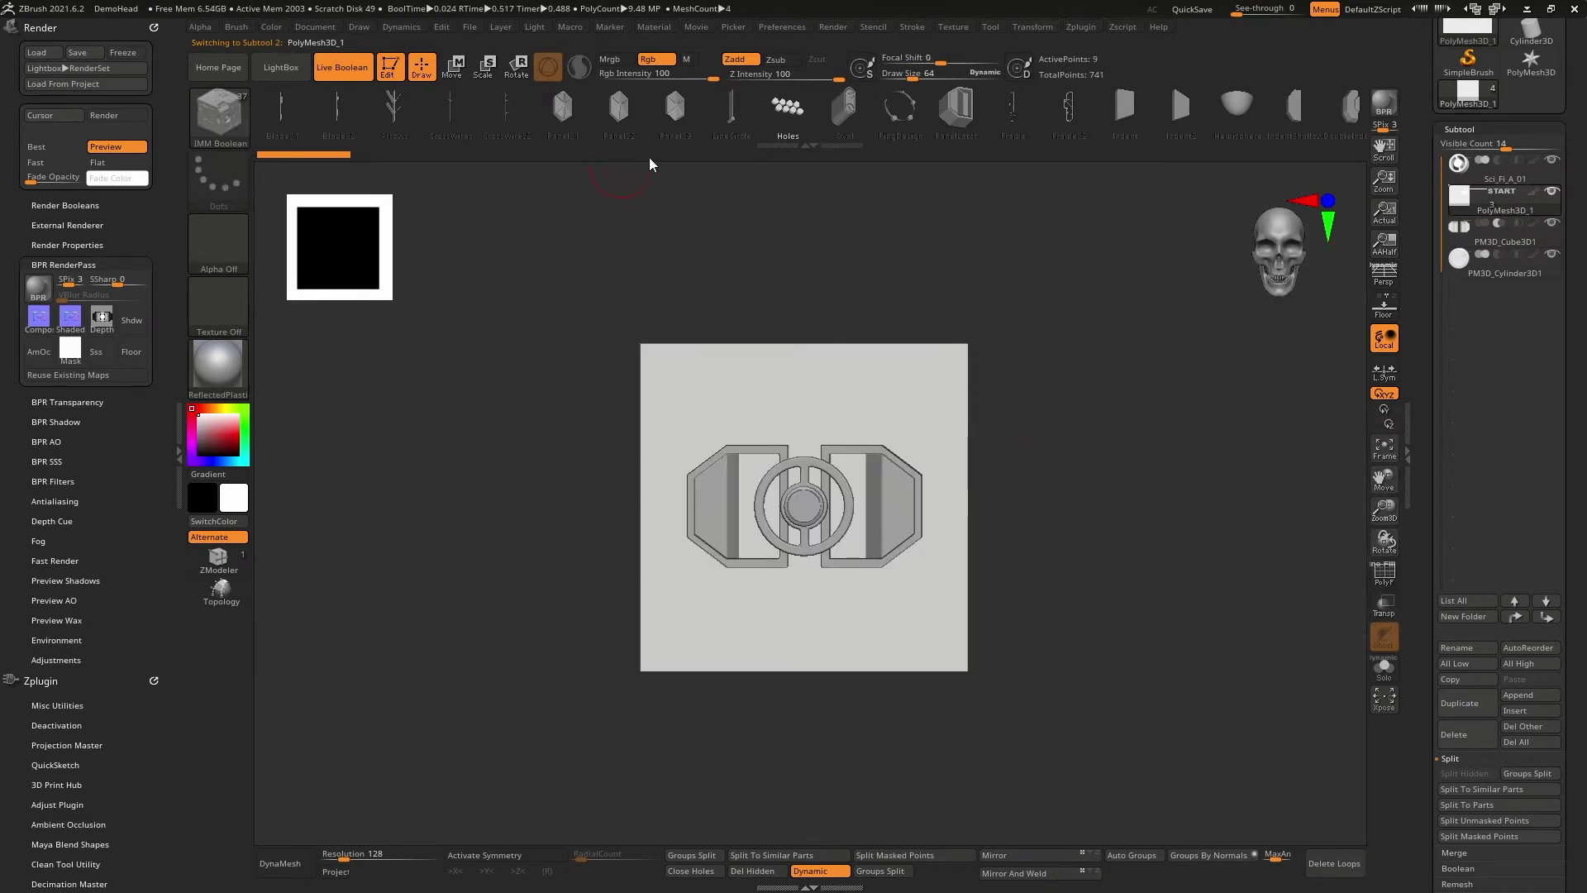
pyautogui.click(321, 28)
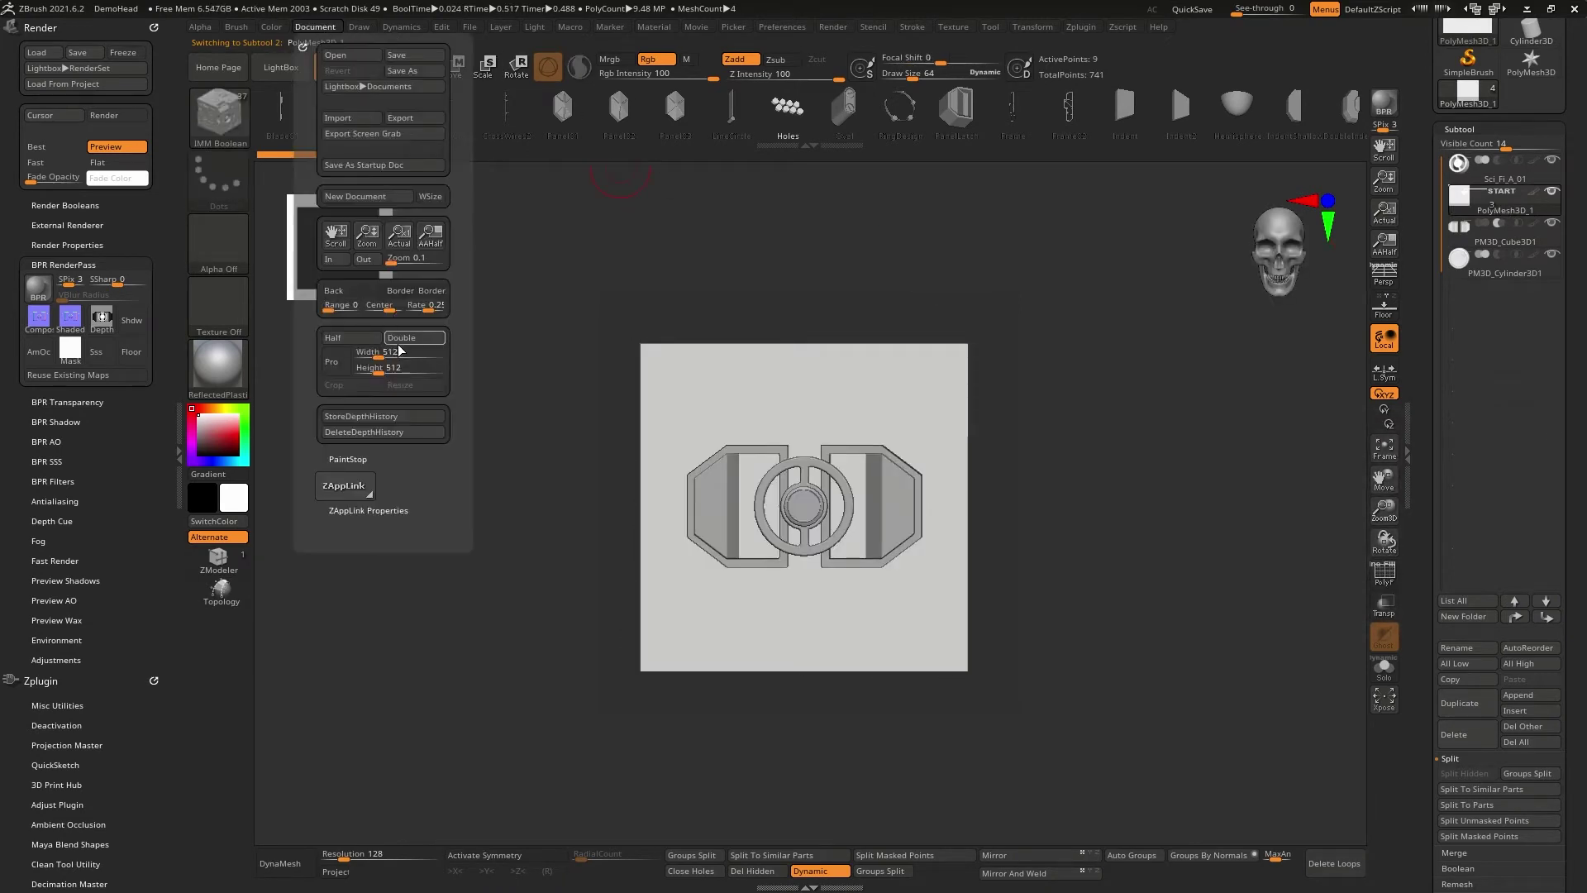
pyautogui.moveTo(826, 262)
pyautogui.mouseDown()
pyautogui.moveTo(1063, 364)
pyautogui.moveTo(1080, 329)
pyautogui.moveTo(1103, 338)
pyautogui.moveTo(1114, 375)
pyautogui.mouseUp()
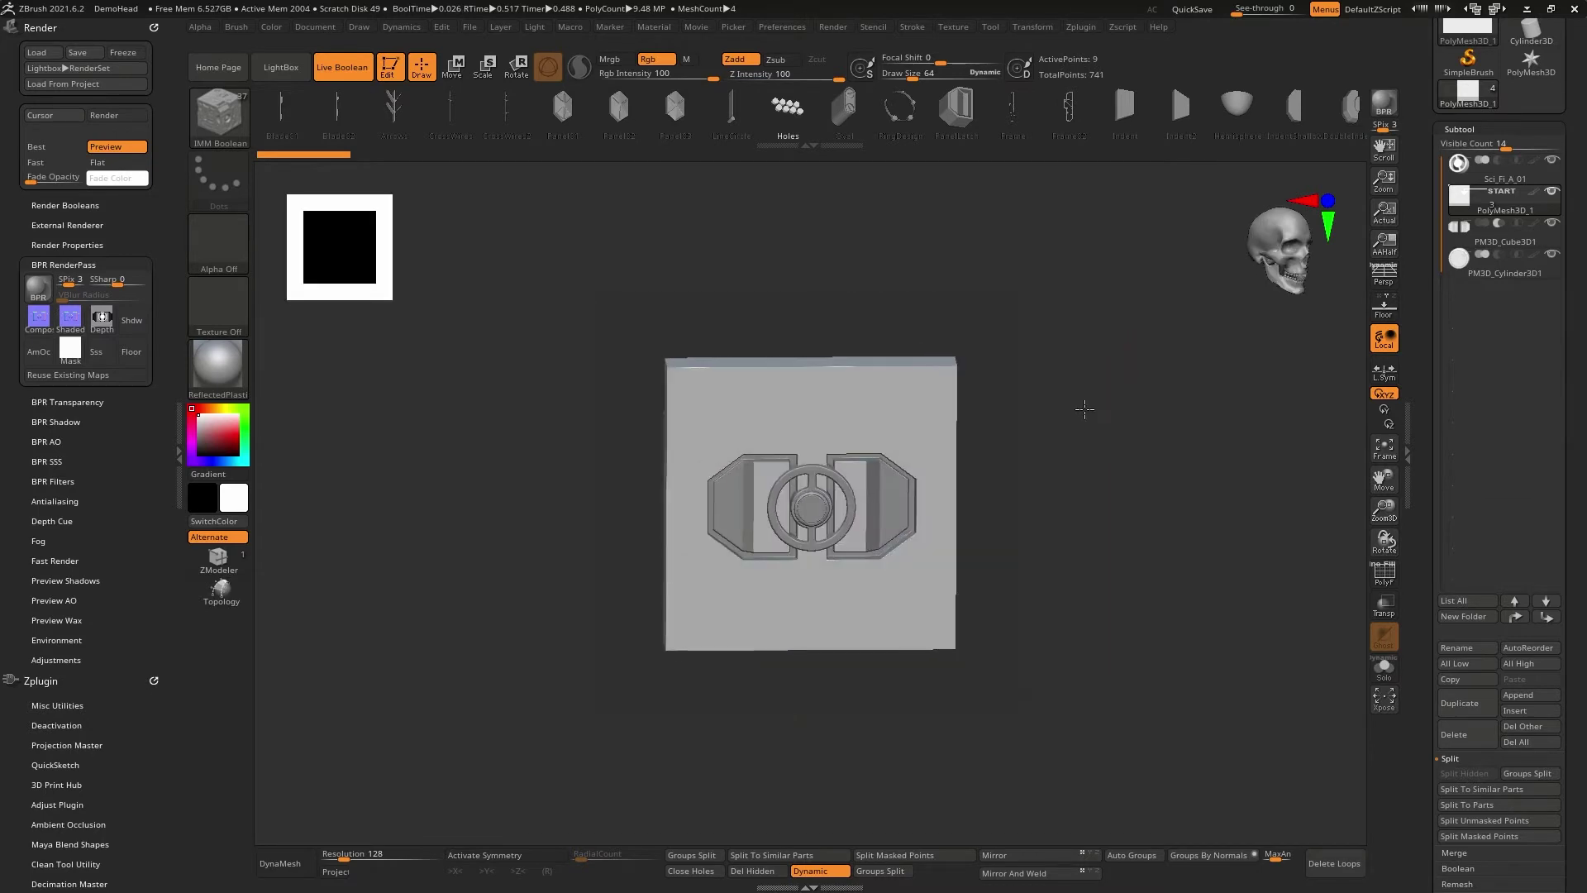
pyautogui.keyDown('alt'); pyautogui.moveTo(1108, 379); pyautogui.dragTo(1126, 495); pyautogui.keyUp('alt')
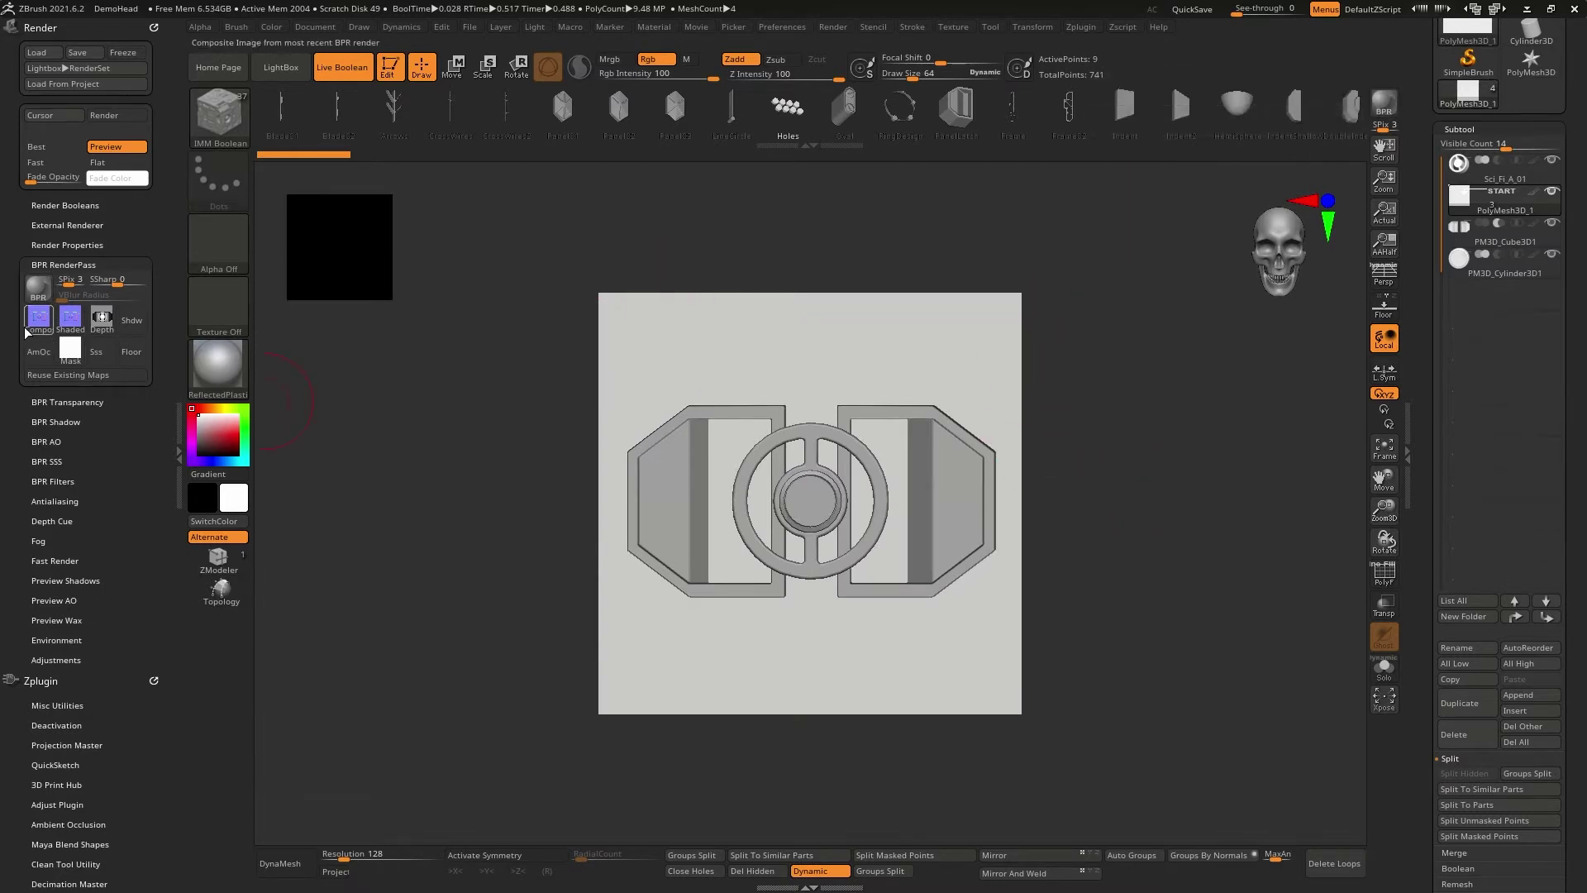
# Examine which maps the ZBrush To Photoshop plugin can export, then return to the render settings.
pyautogui.click(27, 263)
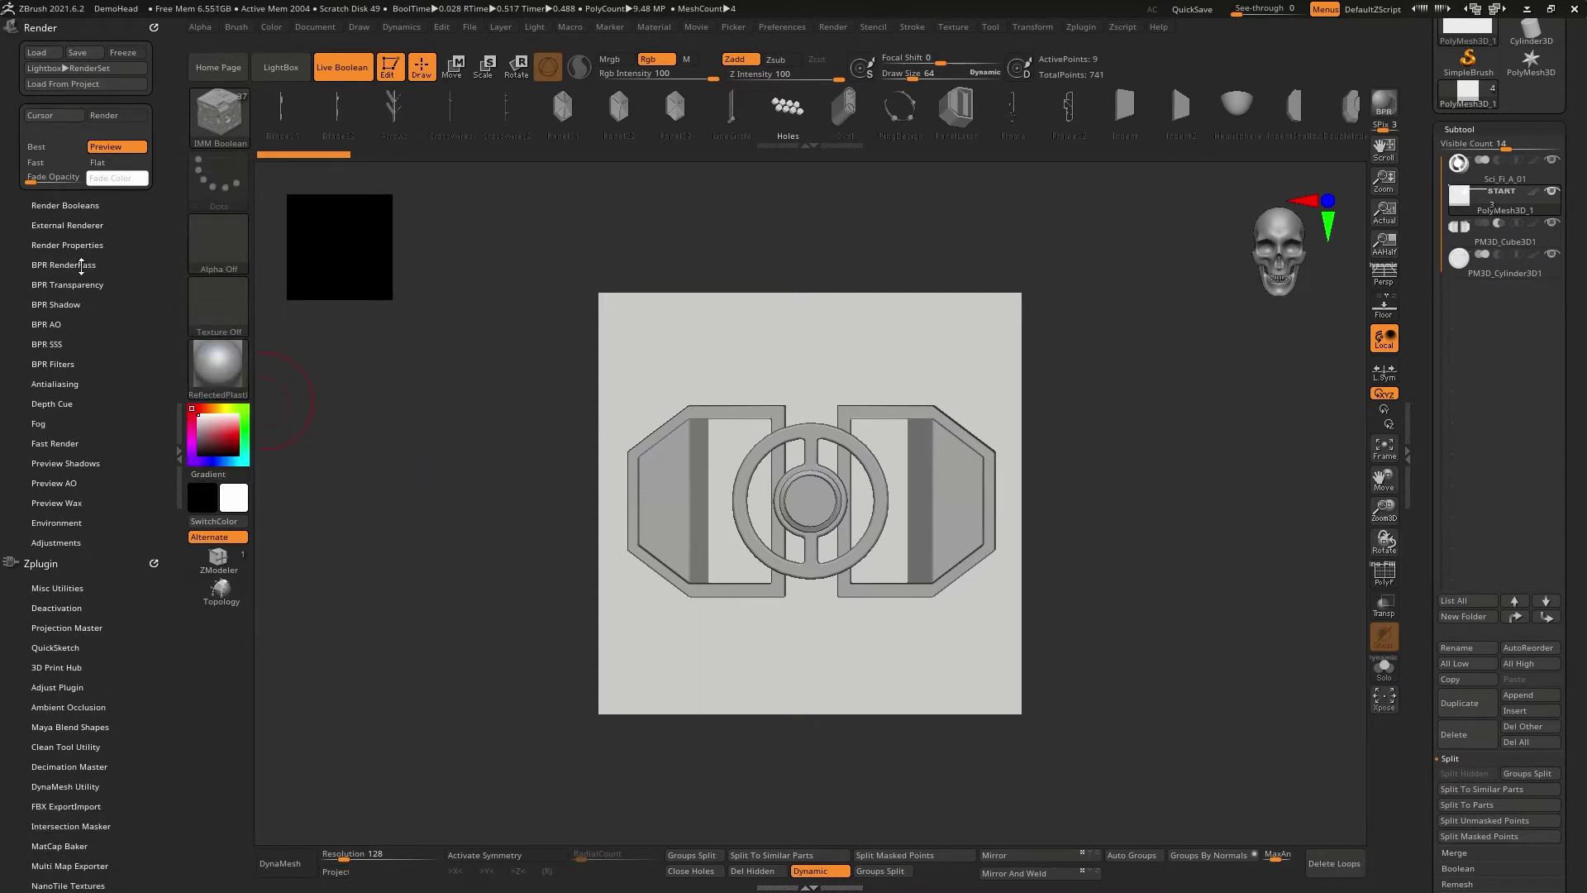
pyautogui.click(81, 265)
pyautogui.click(60, 265)
pyautogui.moveTo(20, 453); pyautogui.dragTo(23, 343)
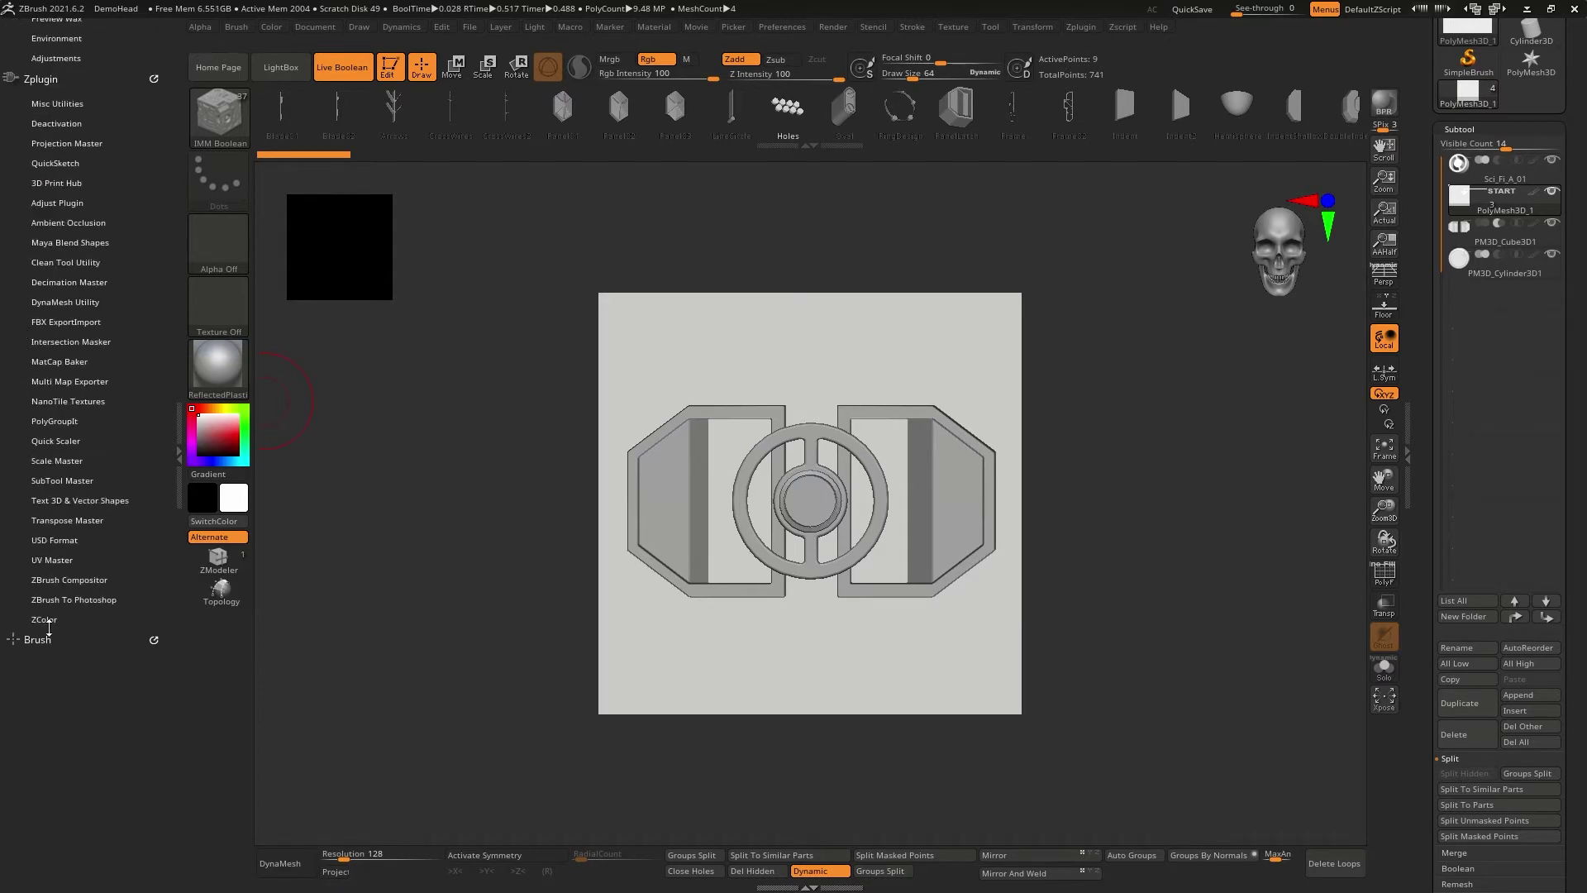
pyautogui.click(57, 599)
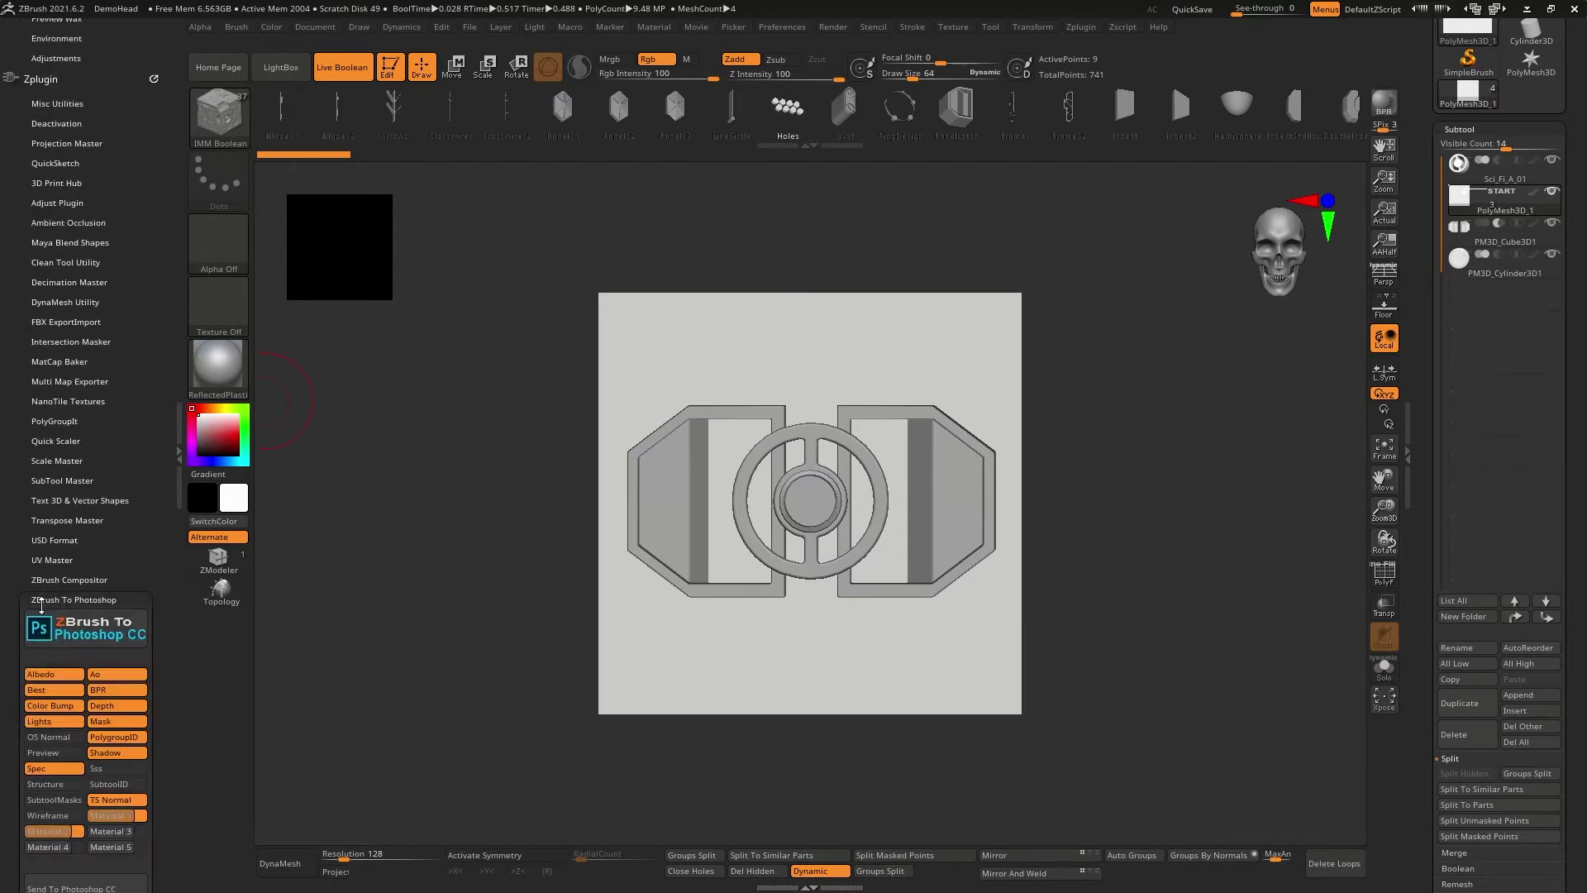
pyautogui.moveTo(21, 583); pyautogui.dragTo(25, 469)
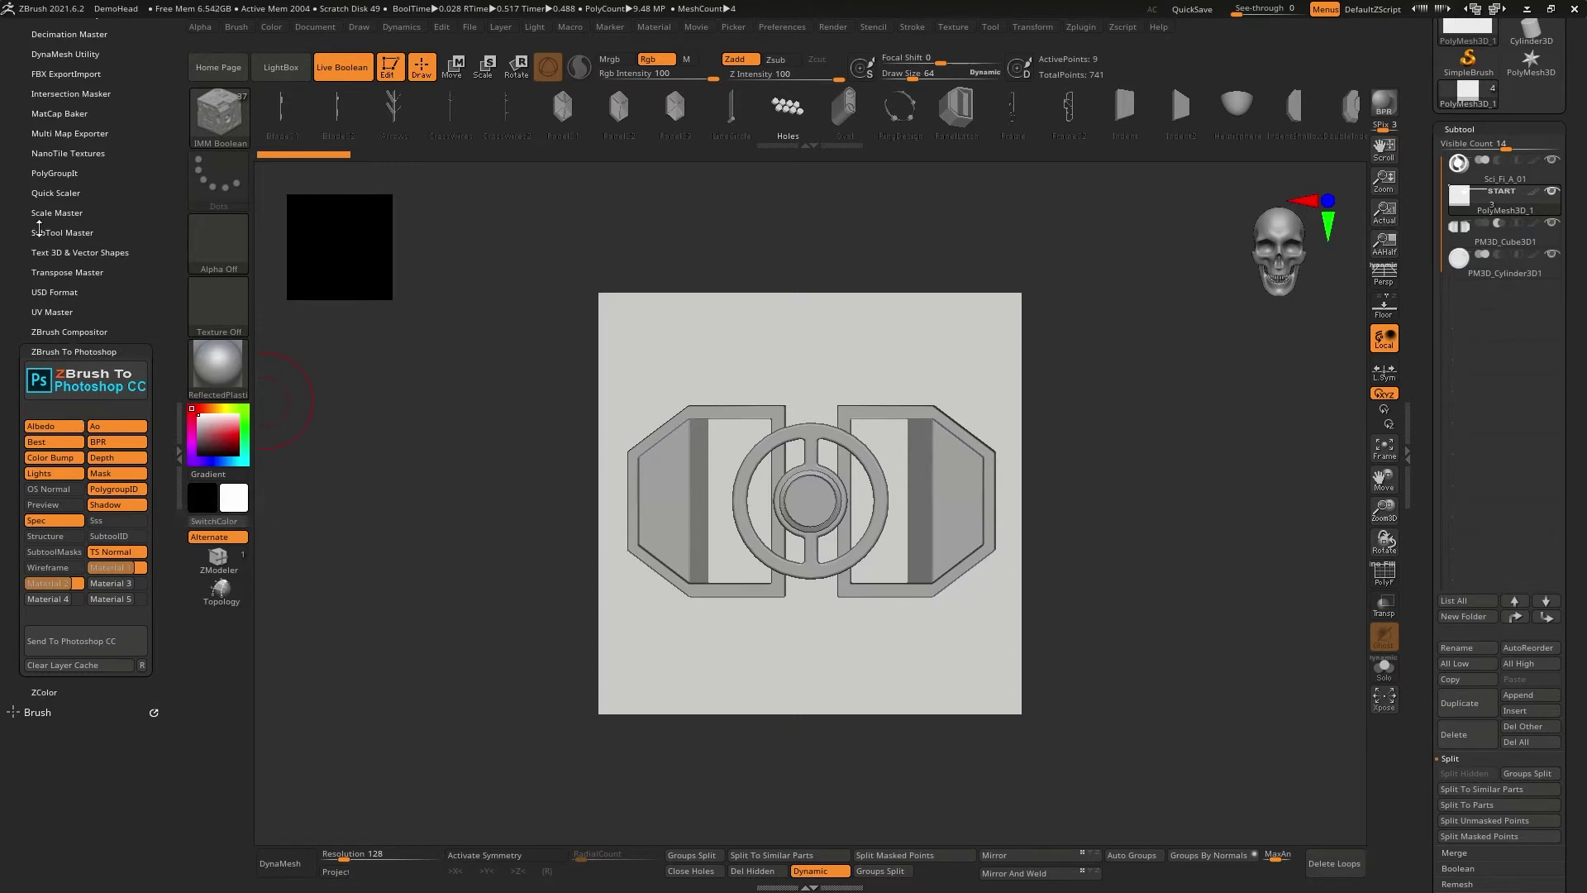
pyautogui.moveTo(21, 50); pyautogui.dragTo(21, 406)
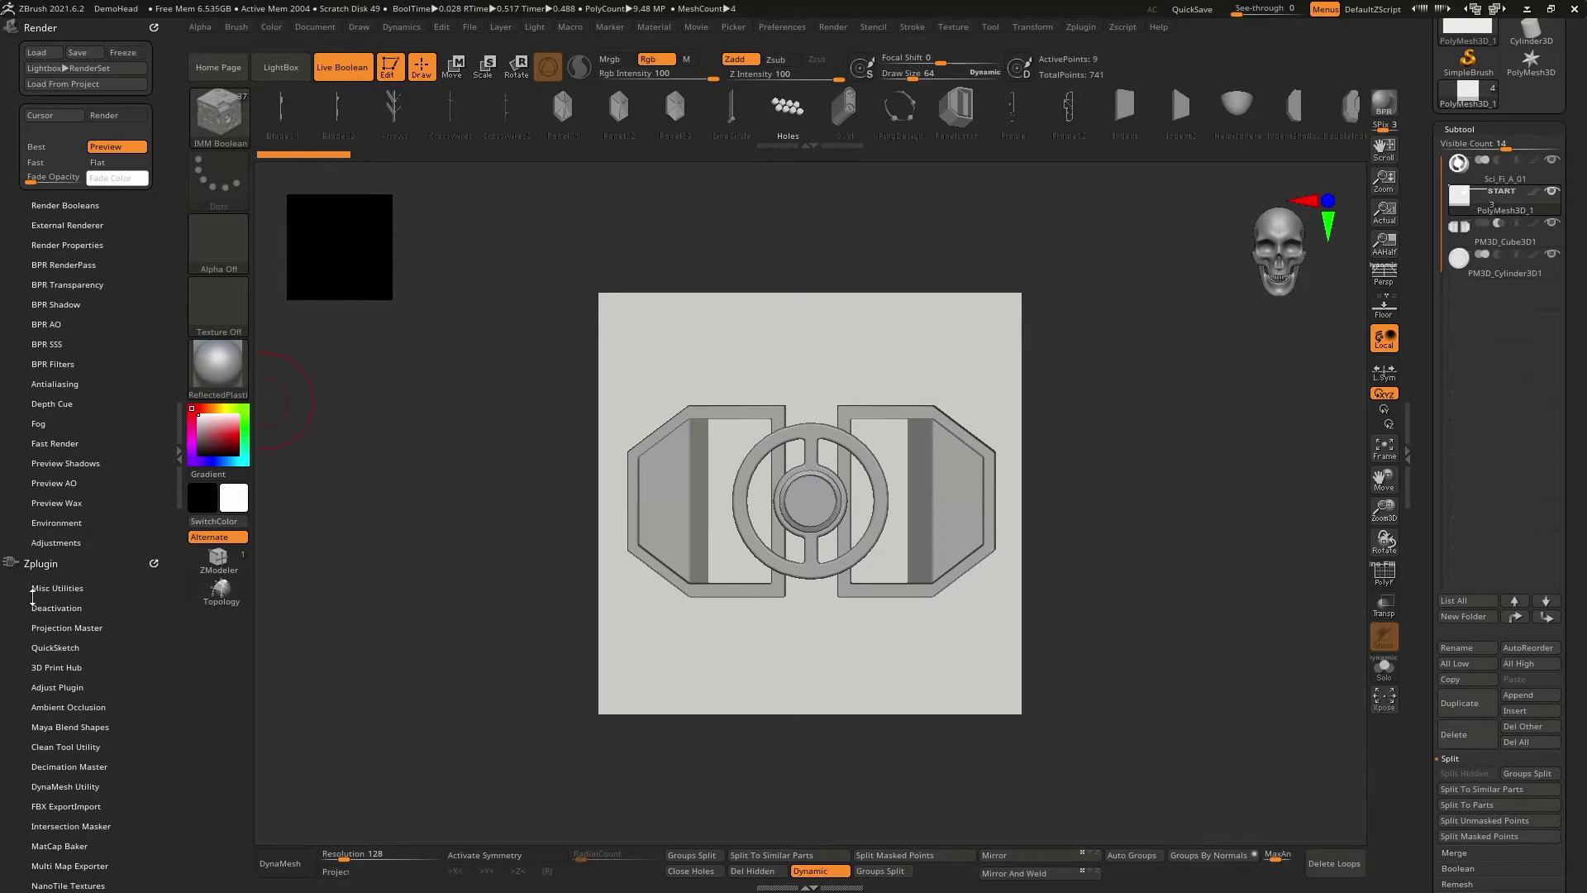
pyautogui.moveTo(29, 657); pyautogui.dragTo(58, 491)
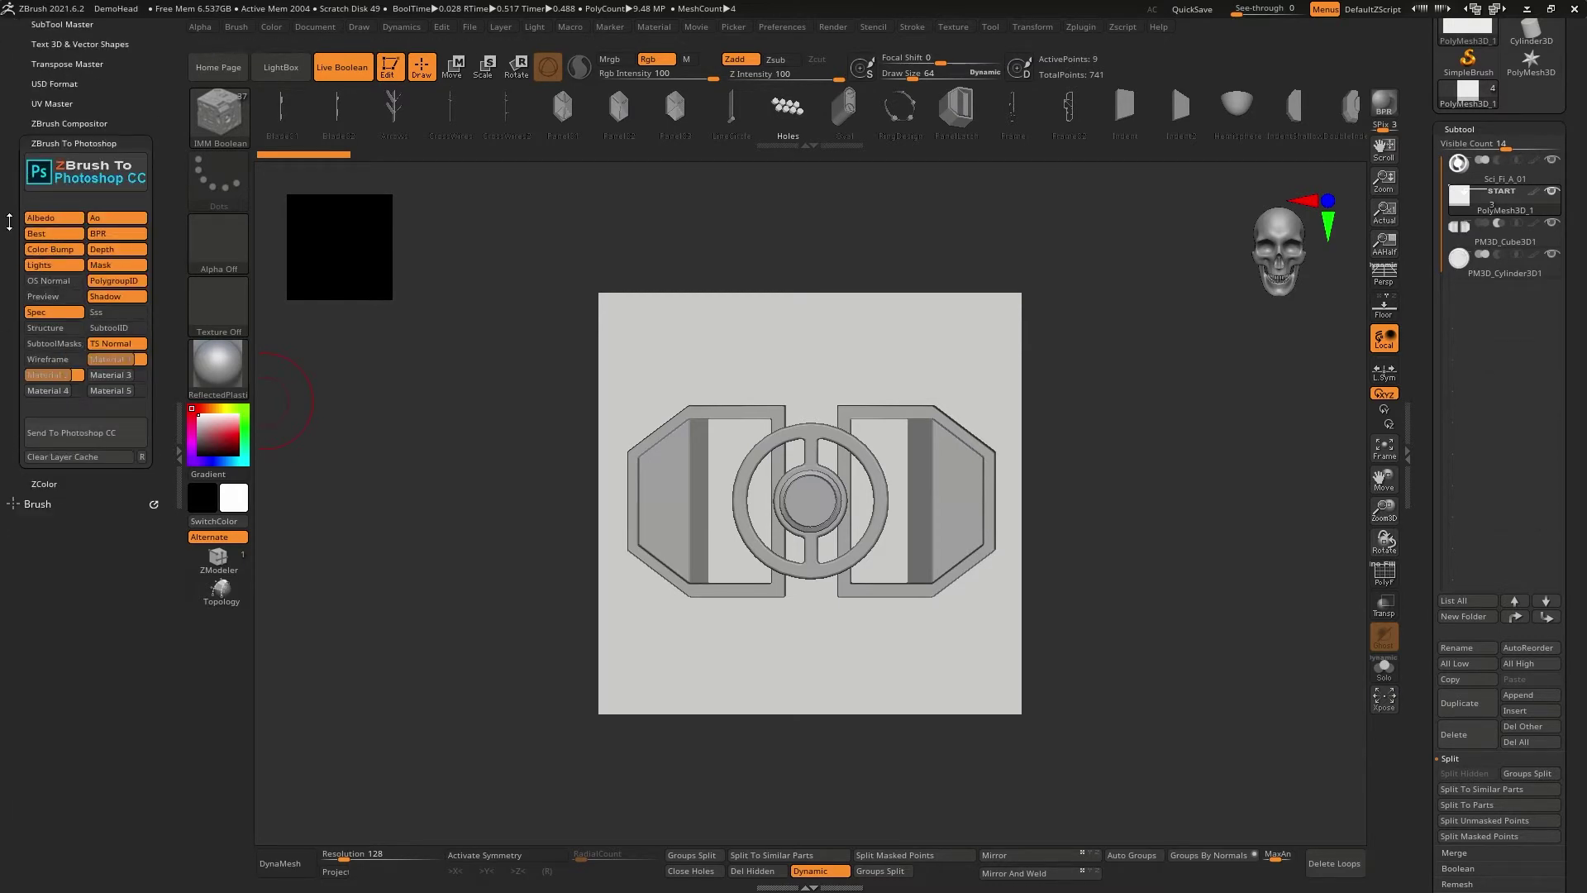
pyautogui.moveTo(9, 220); pyautogui.dragTo(2, 344)
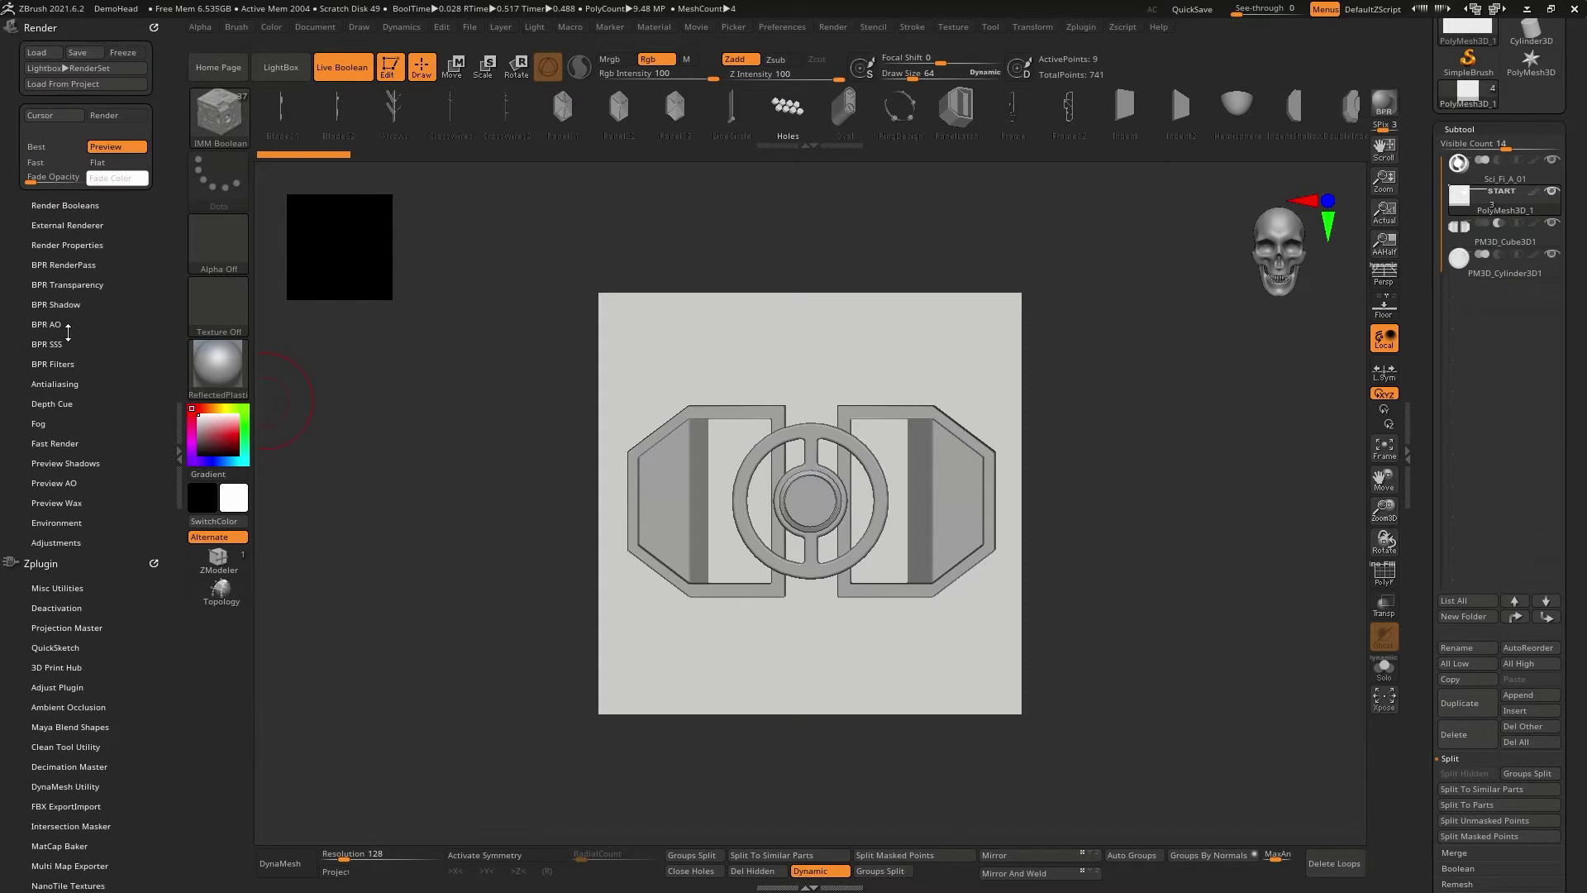
# Check the depth and ambient occlusion passes of the latest BPR render.
pyautogui.click(71, 264)
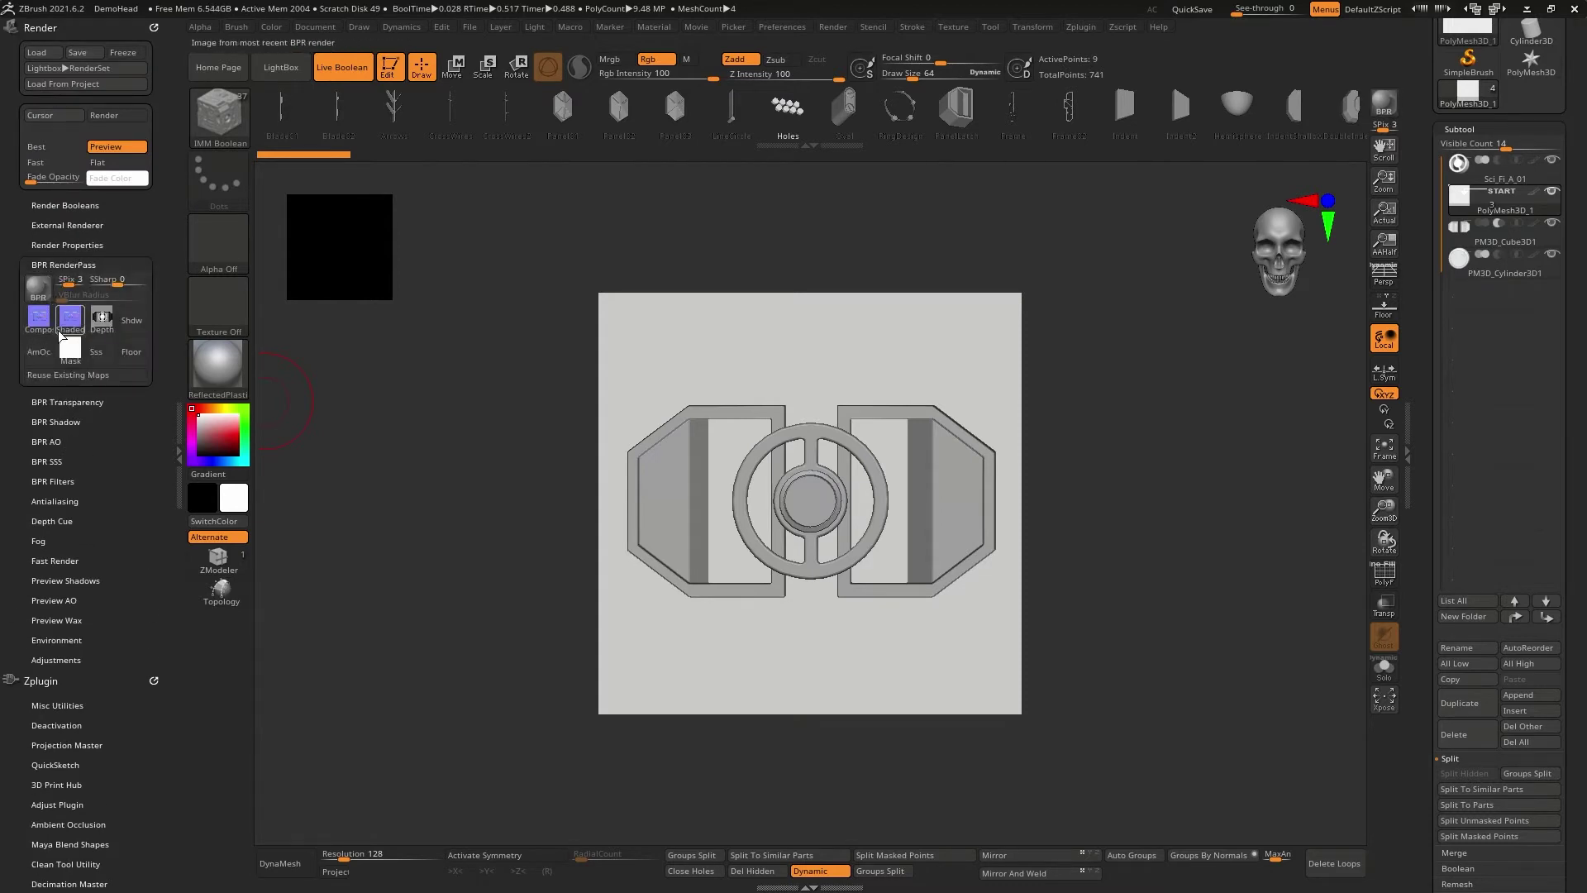
pyautogui.moveTo(111, 323)
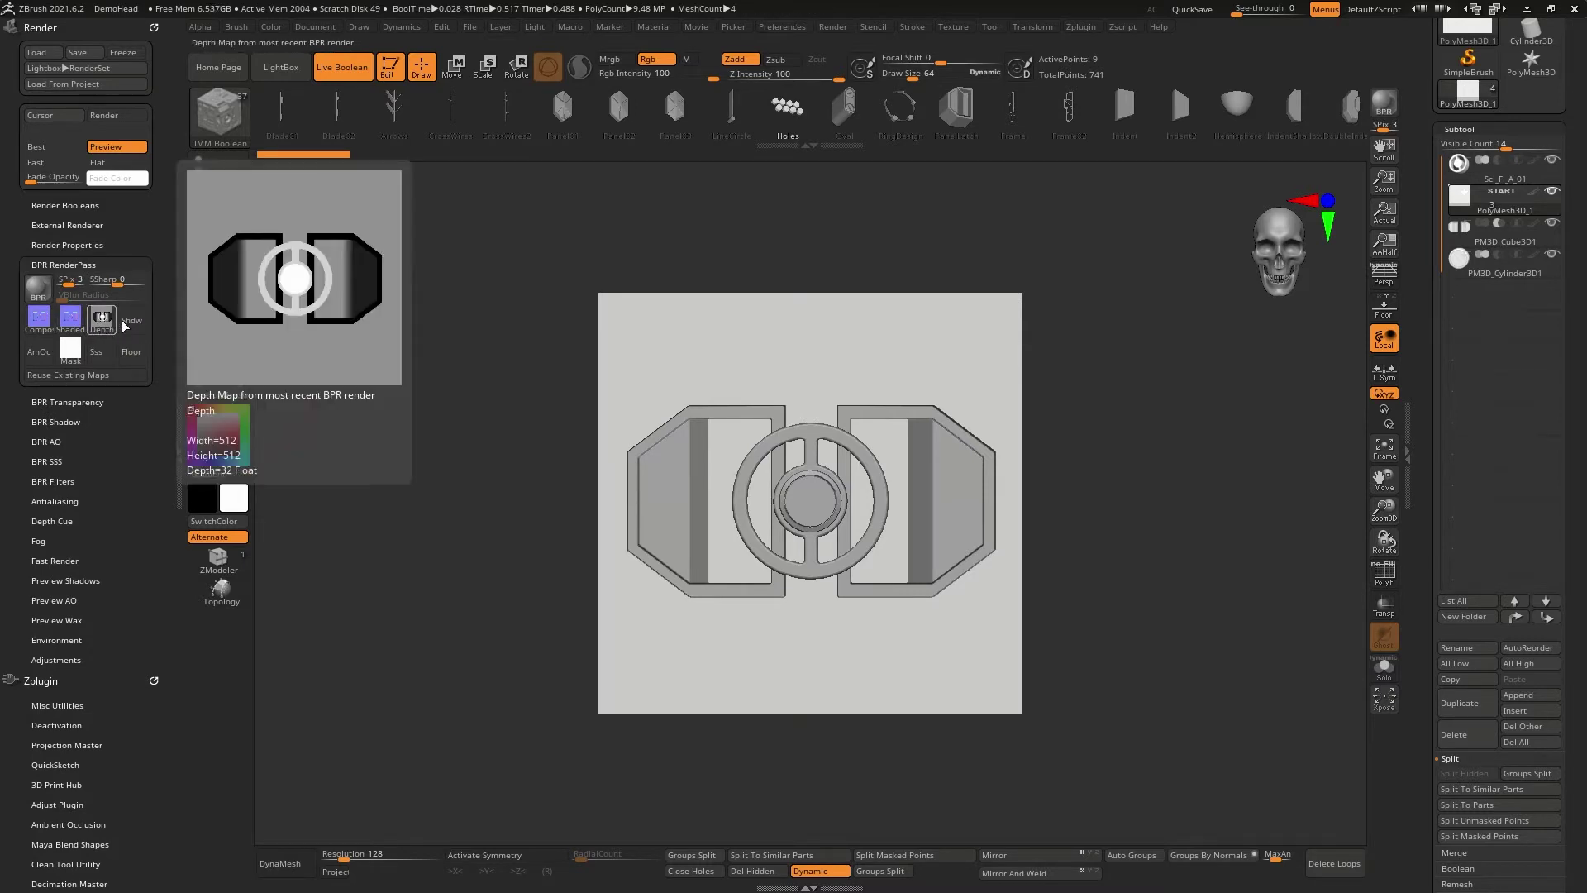
pyautogui.moveTo(60, 355)
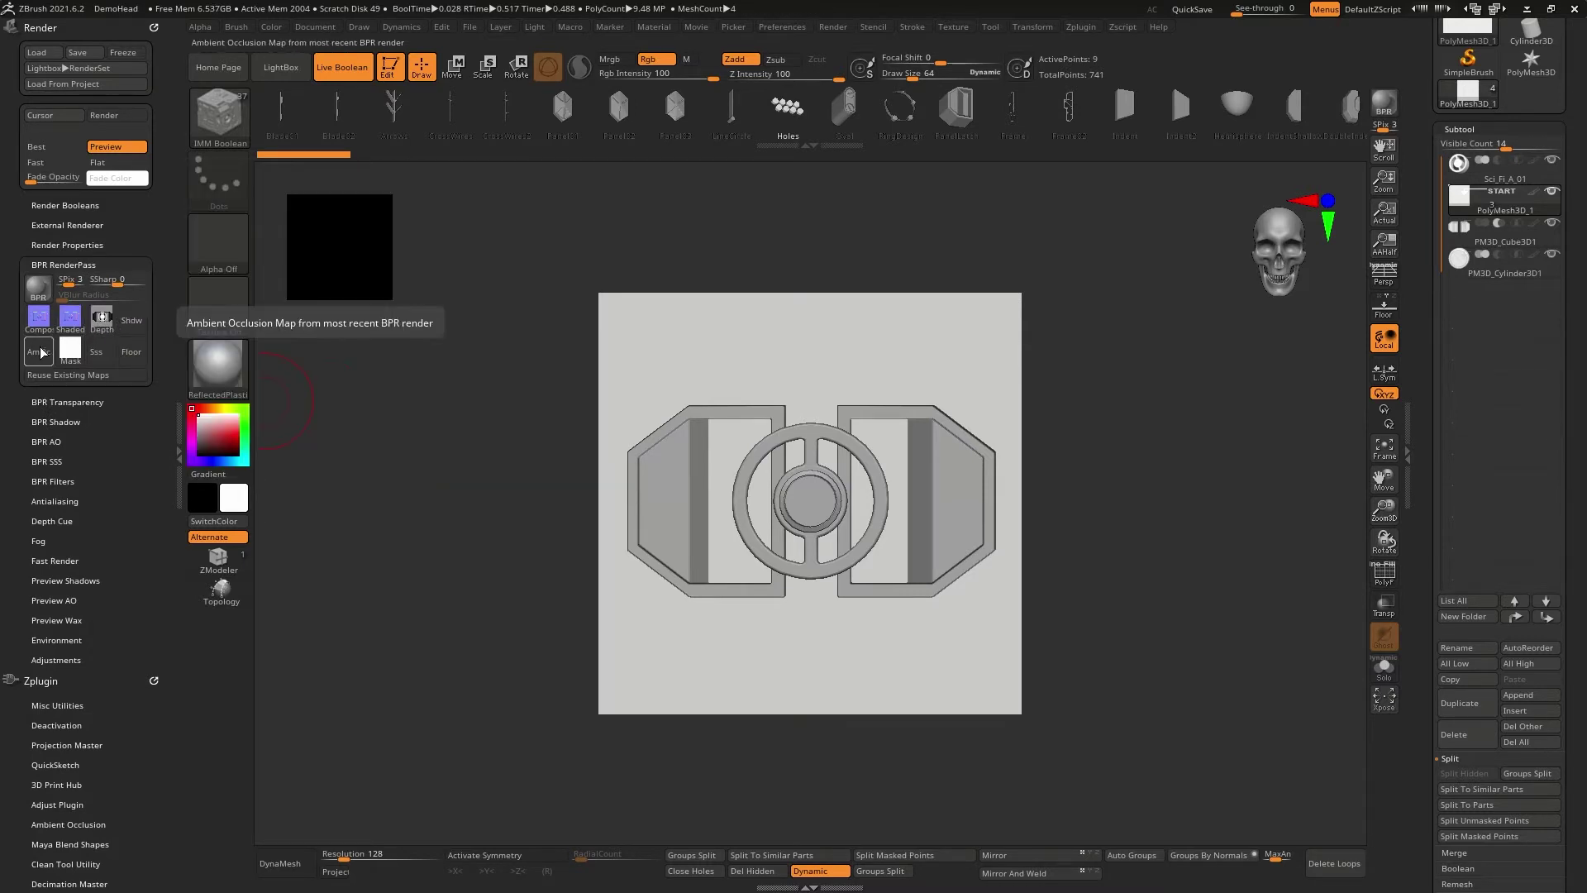
# Enable AOcclusion in the render properties, run a new BPR render and preview its passes.
pyautogui.click(50, 245)
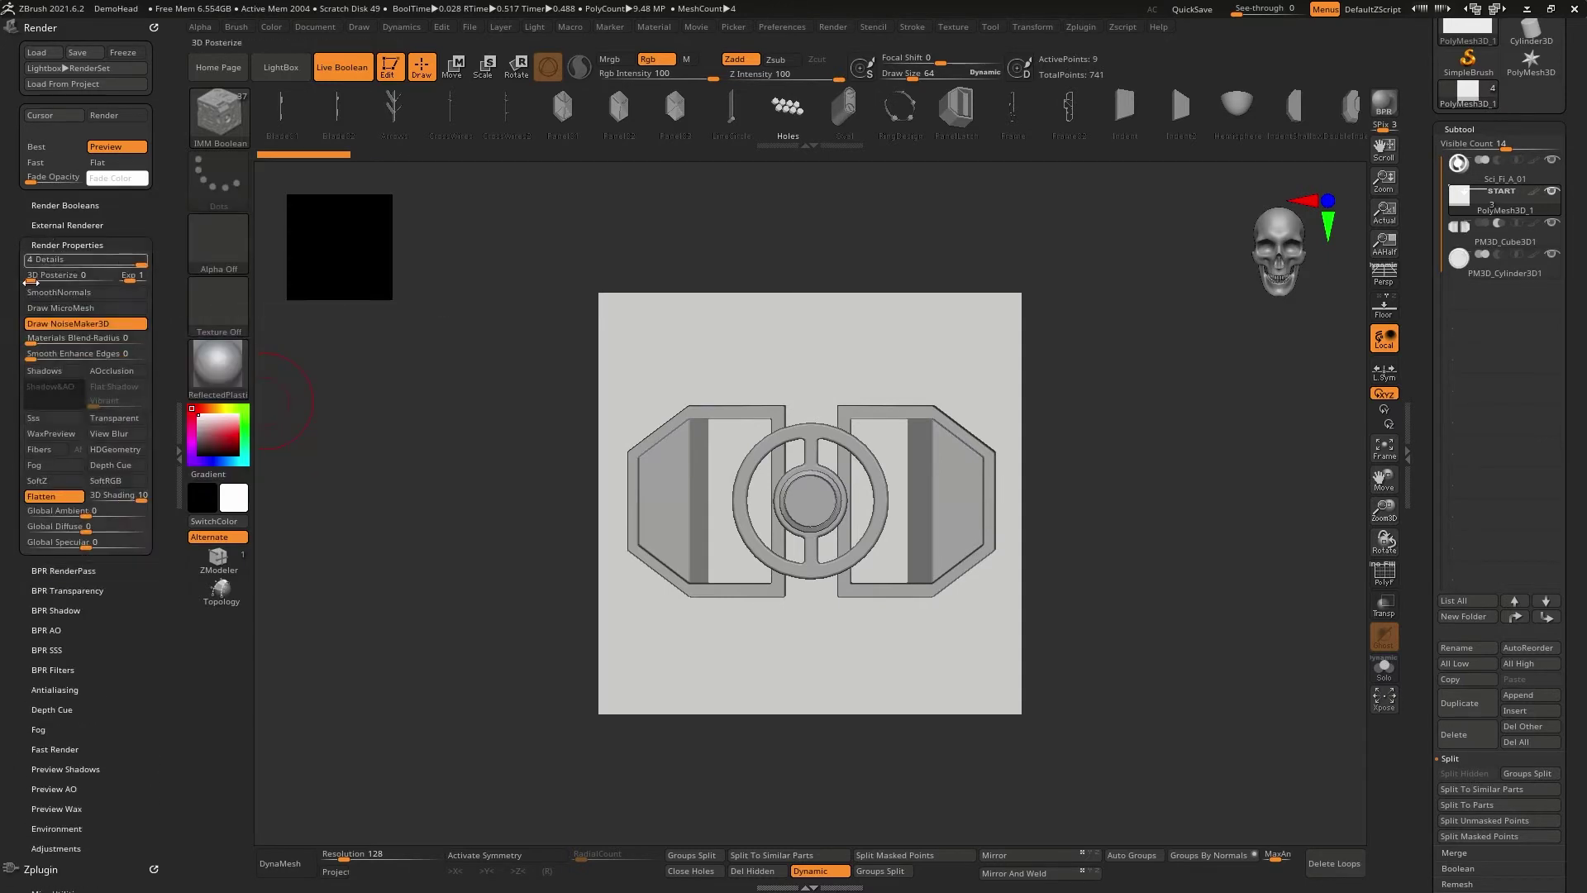
pyautogui.click(115, 370)
pyautogui.moveTo(15, 504); pyautogui.dragTo(25, 453)
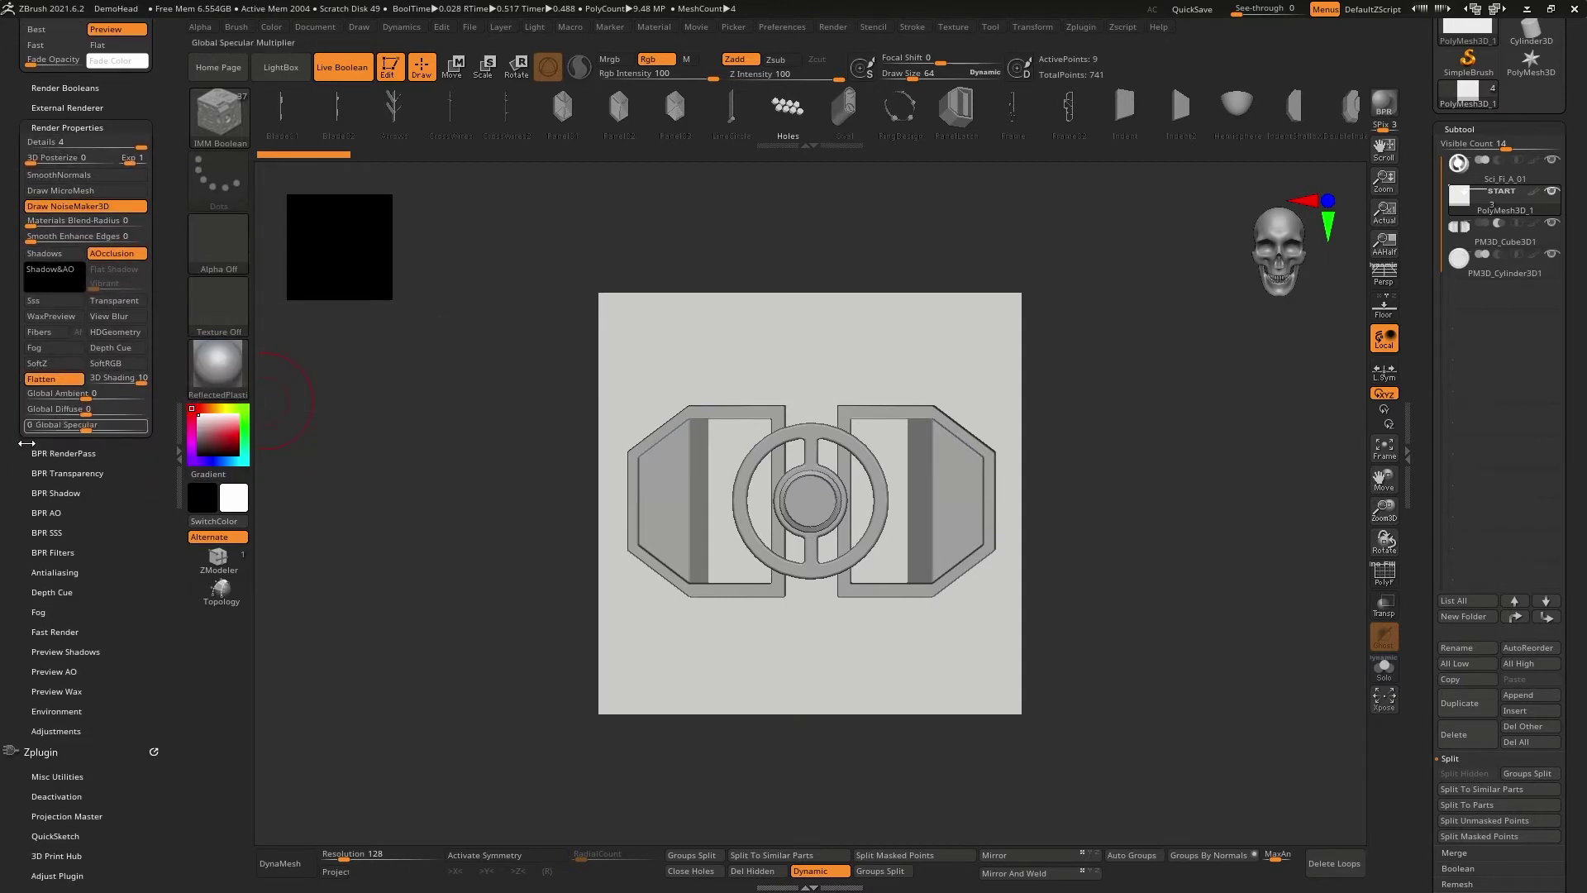
pyautogui.click(58, 455)
pyautogui.hotkey('shift', 'r')
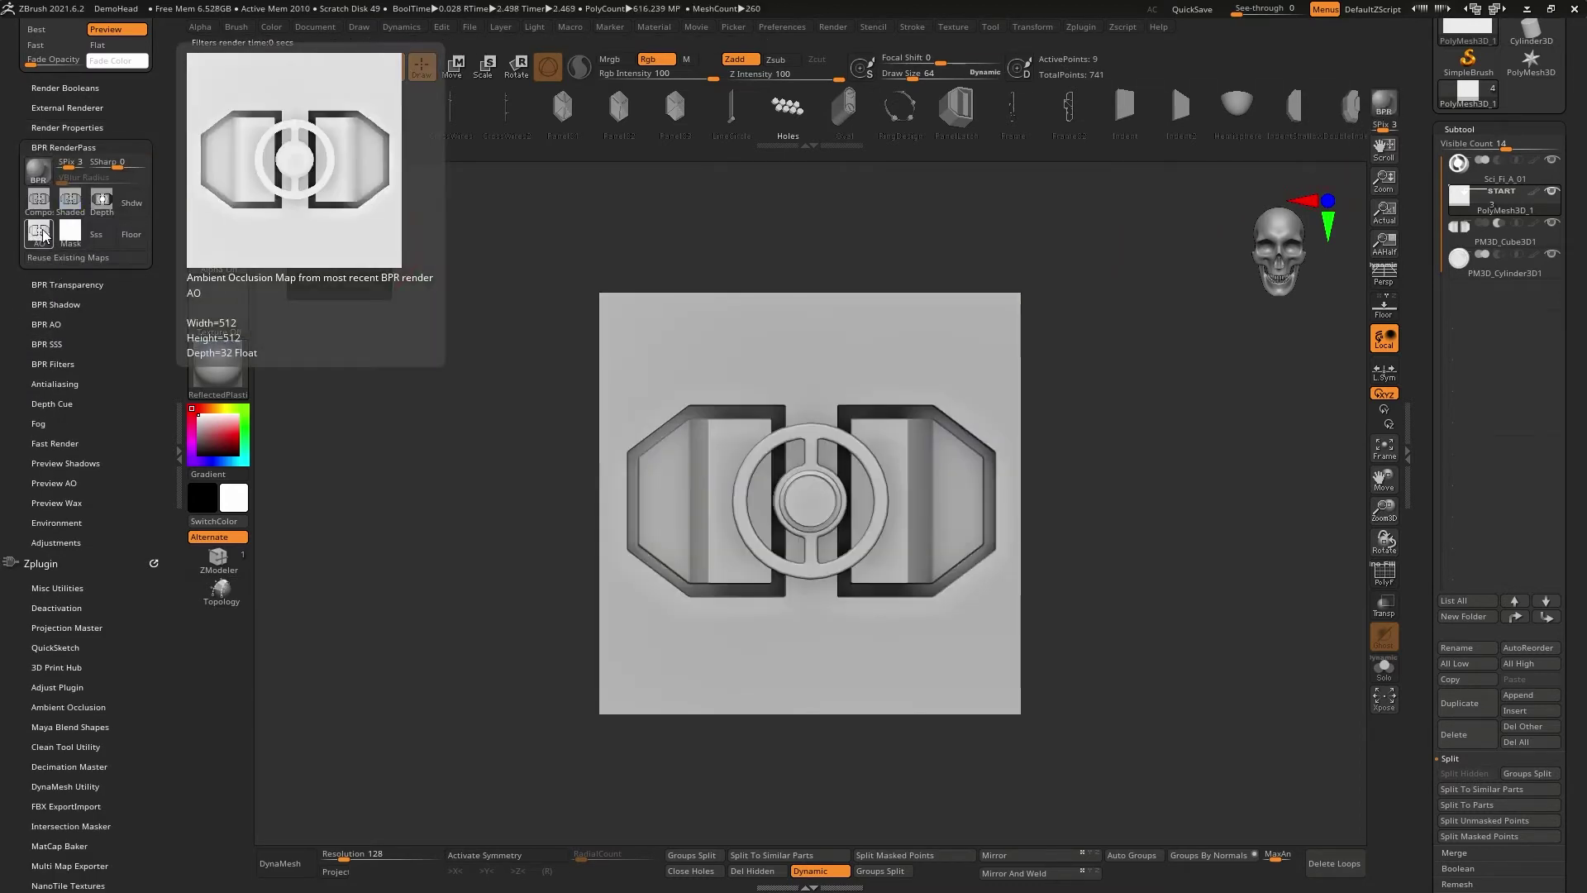
pyautogui.moveTo(57, 235)
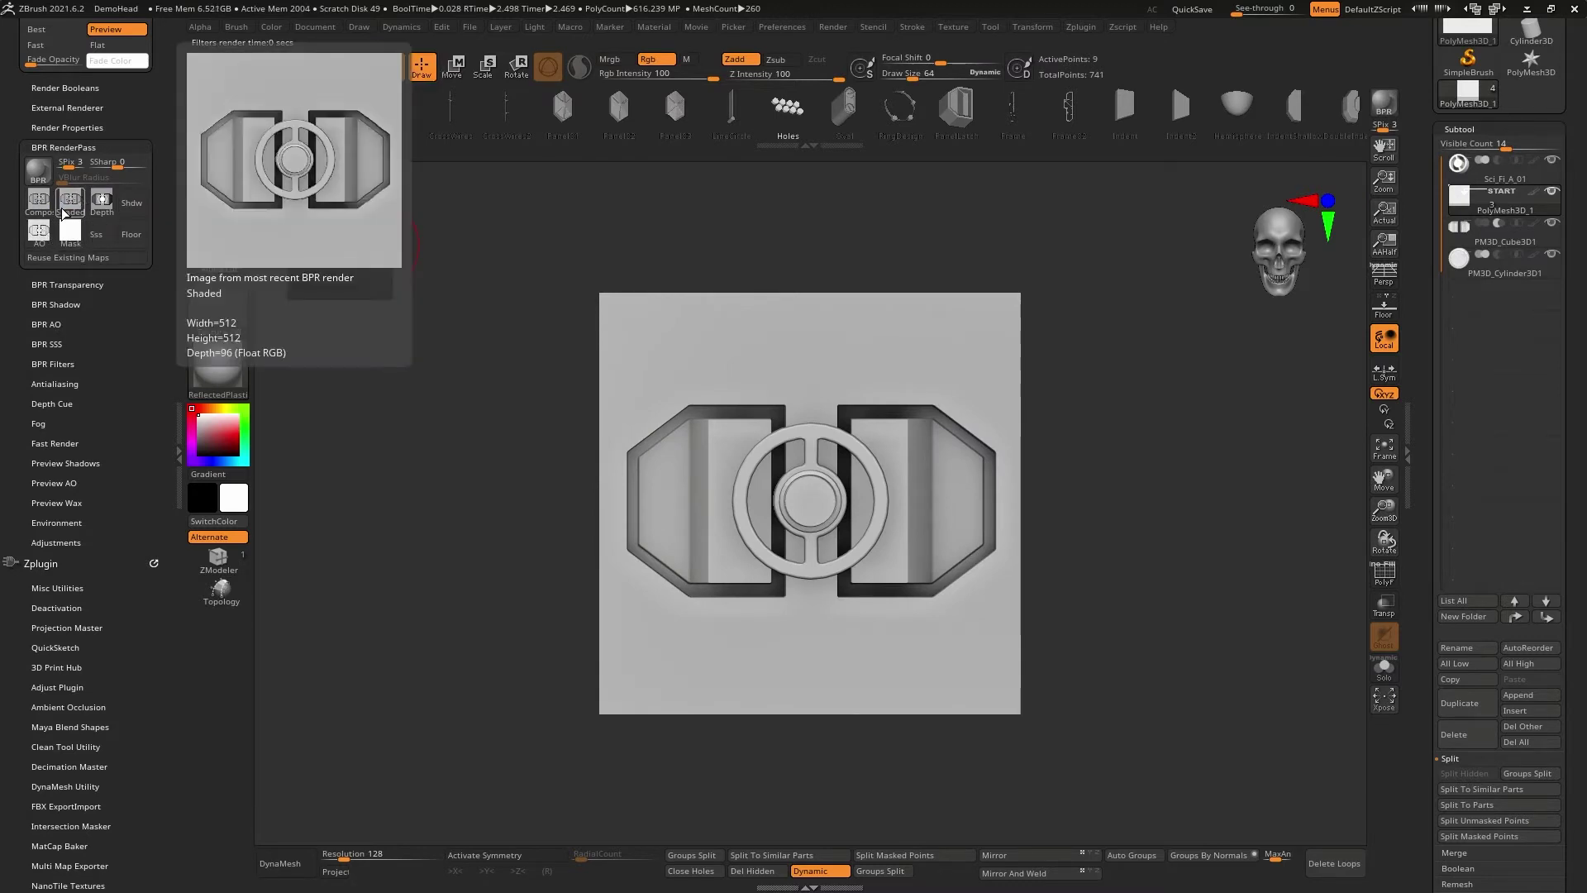
# Bring up the slab's masking options and apply the Flat Color material.
pyautogui.moveTo(1419, 485); pyautogui.dragTo(1419, 326)
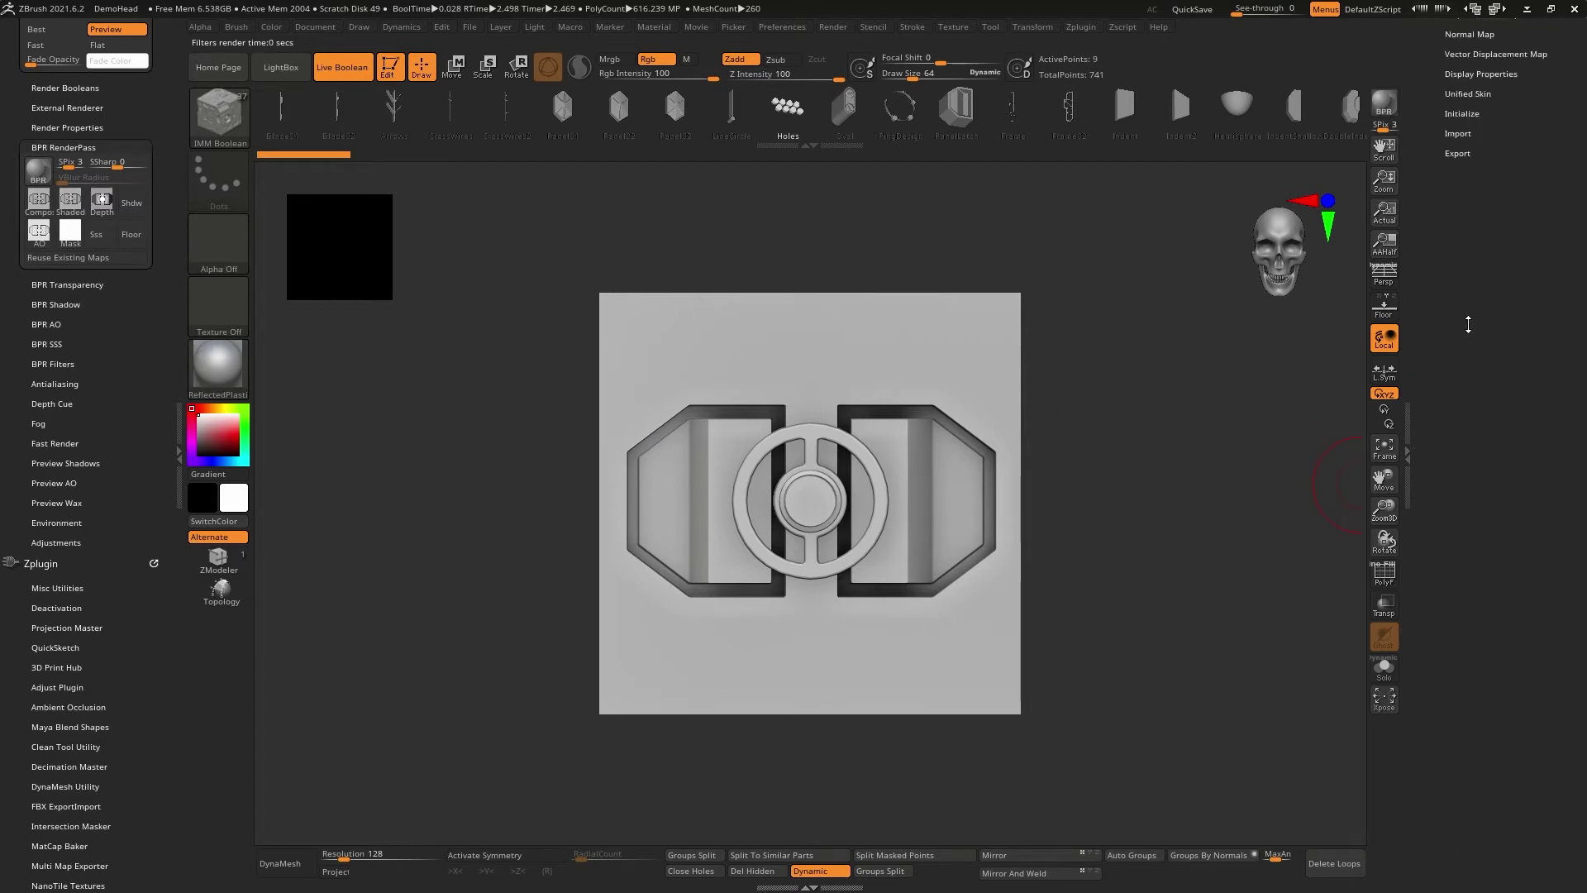
pyautogui.click(1461, 327)
pyautogui.click(217, 364)
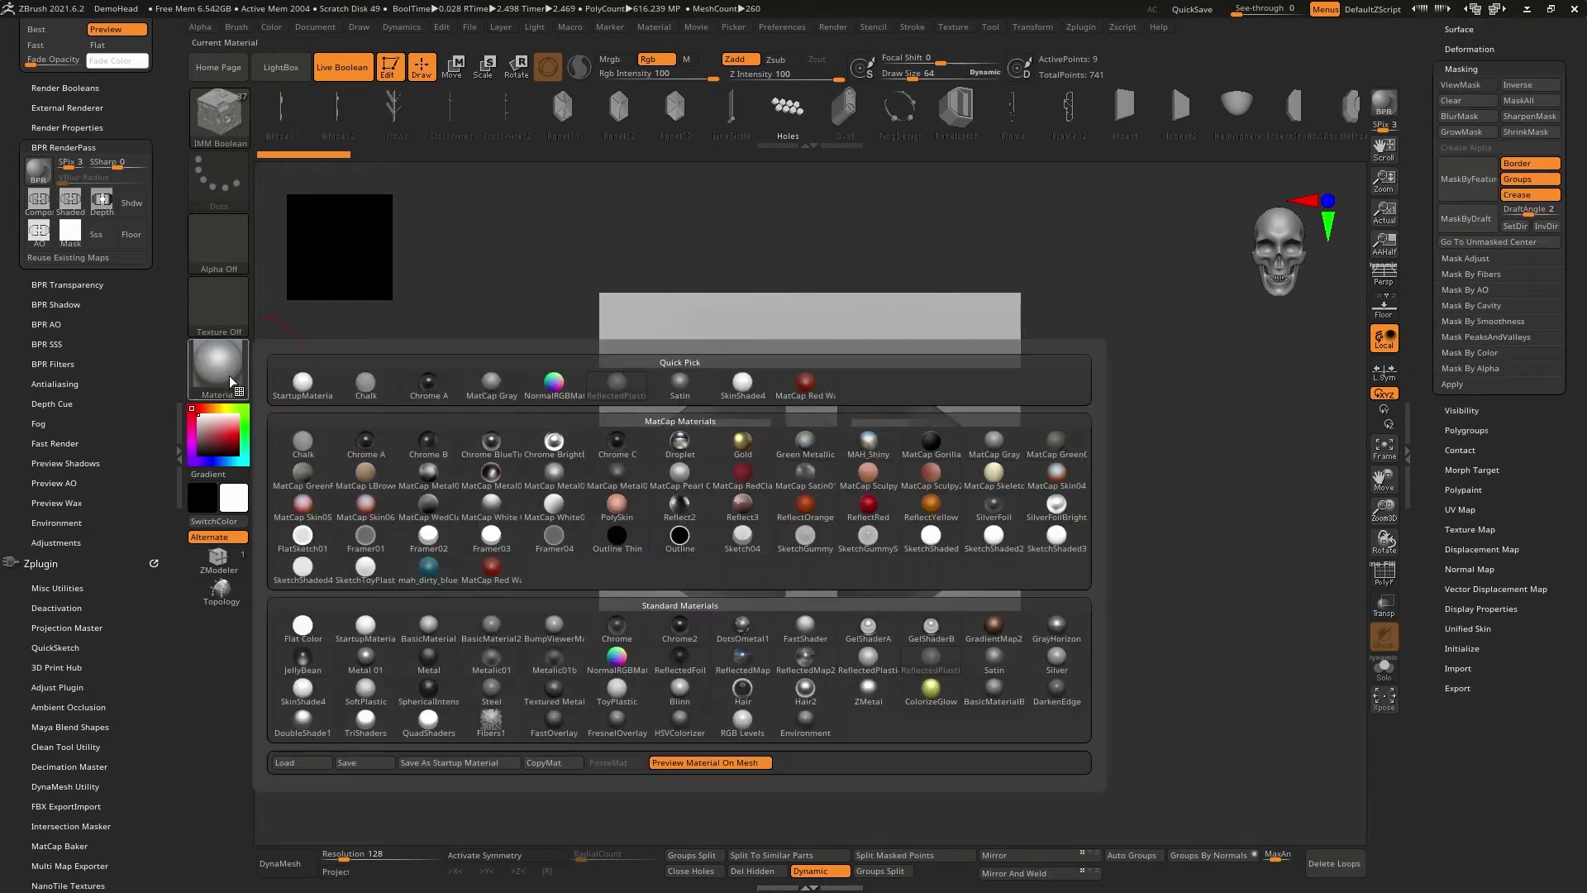
pyautogui.click(217, 364)
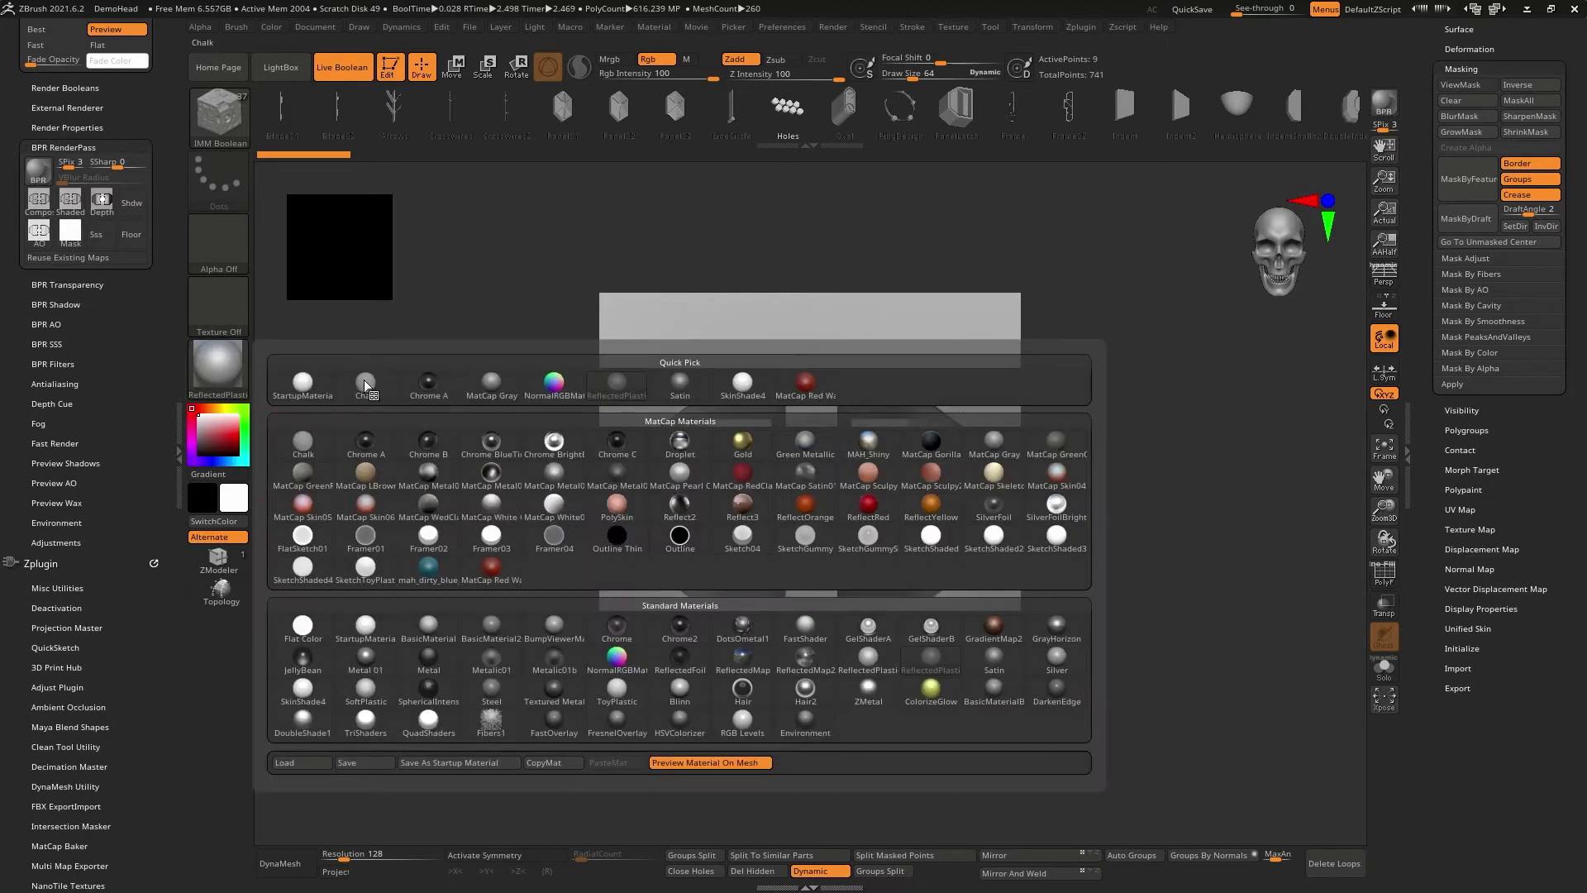
pyautogui.click(303, 625)
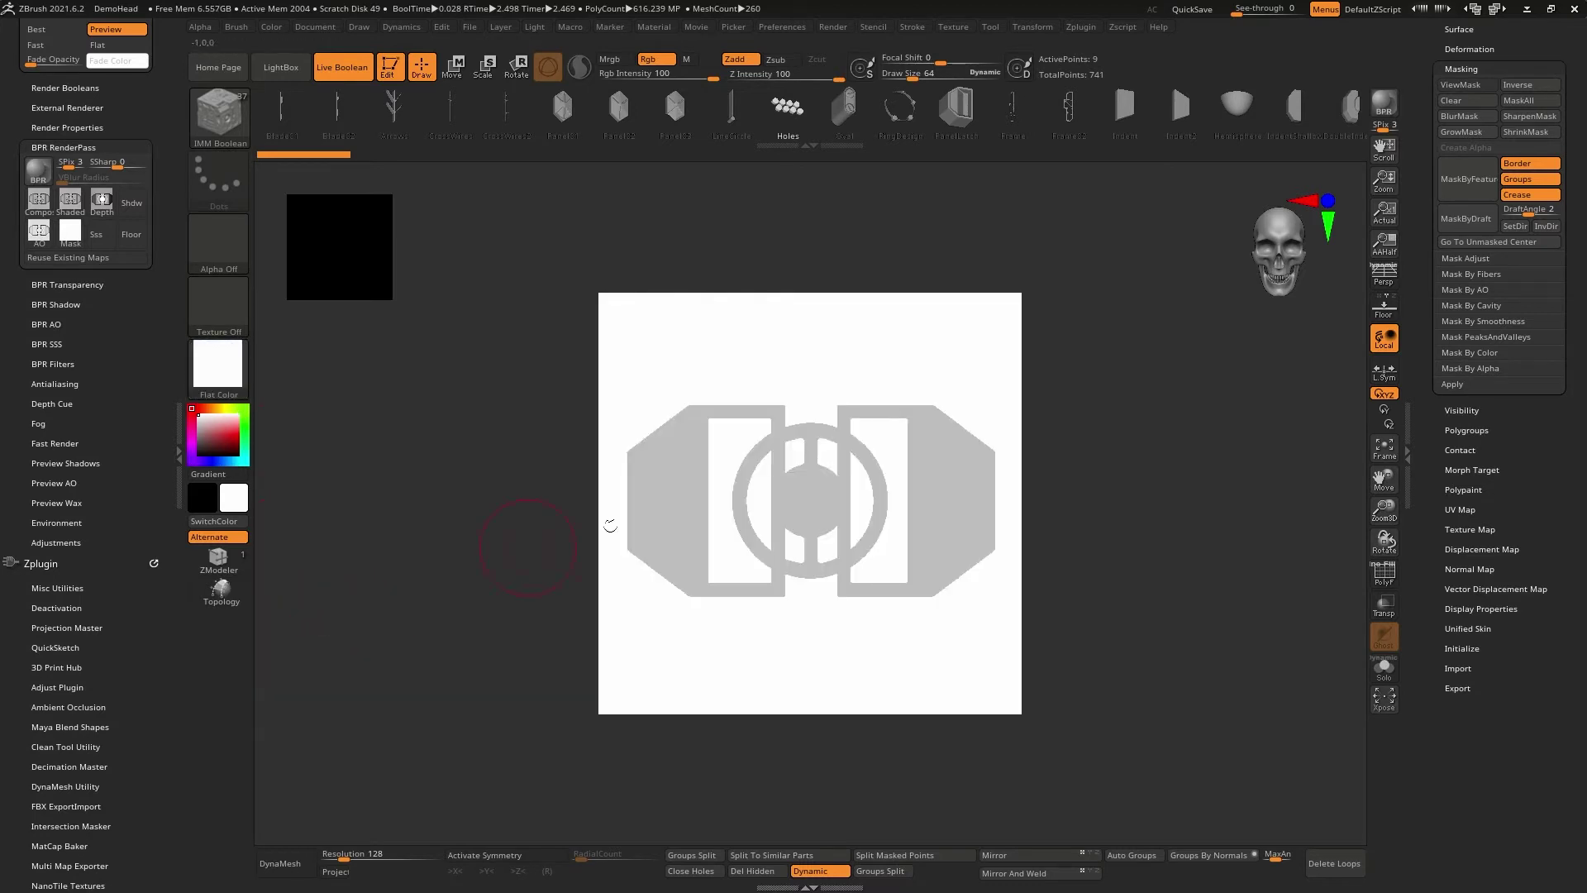
# Mask the slab by cavity at intensity 100 and run a BPR render.
pyautogui.click(1473, 306)
pyautogui.click(1483, 322)
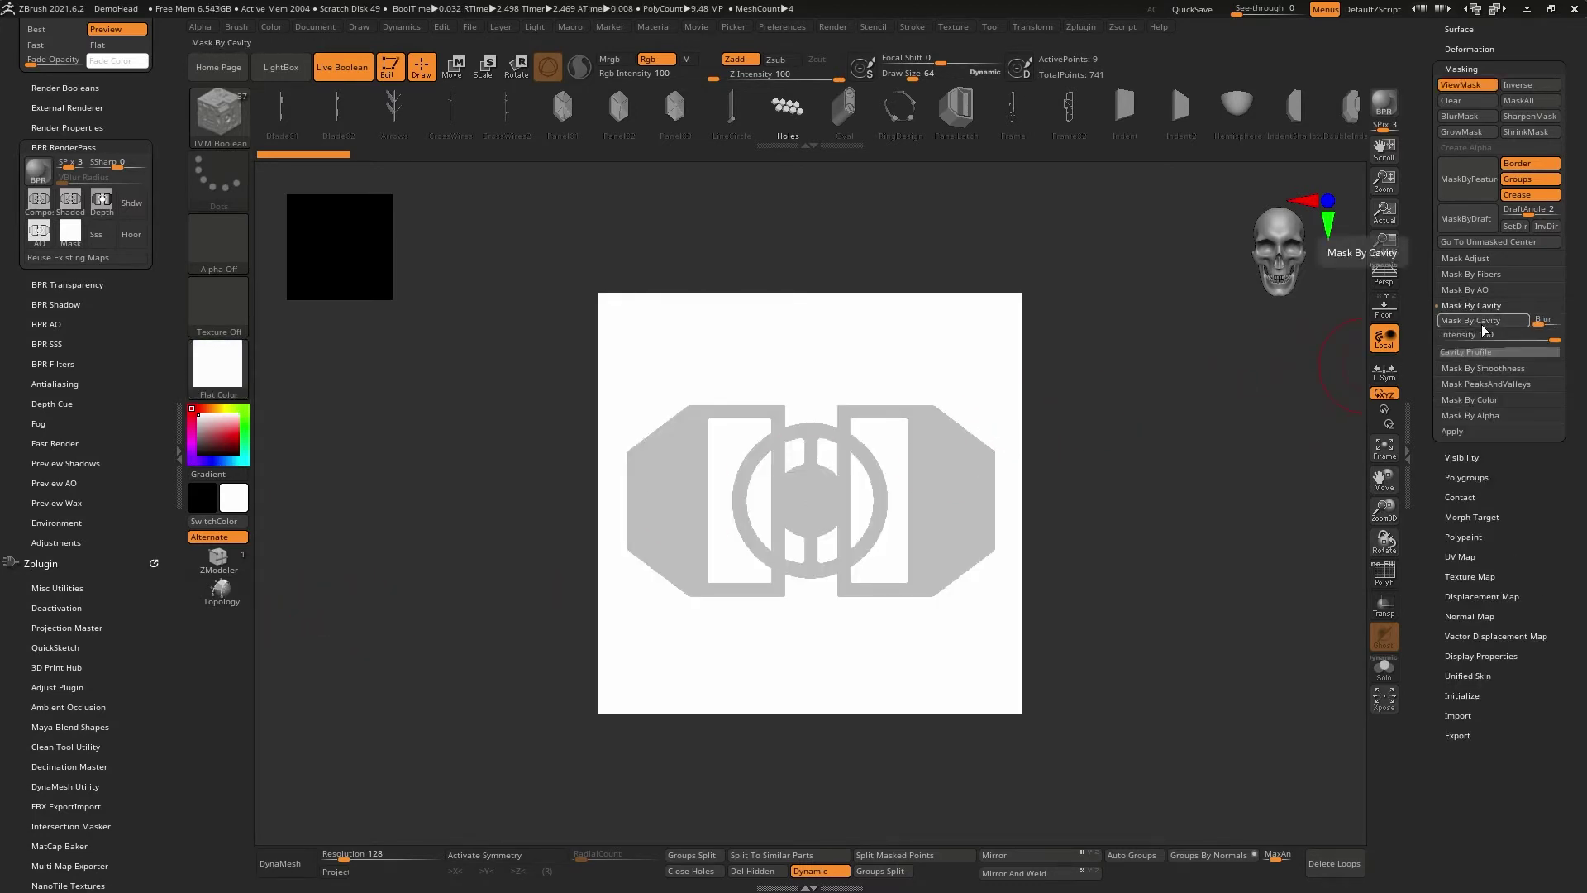
pyautogui.moveTo(1140, 379)
pyautogui.mouseDown()
pyautogui.moveTo(1144, 411)
pyautogui.moveTo(1144, 376)
pyautogui.mouseUp()
pyautogui.click(1381, 104)
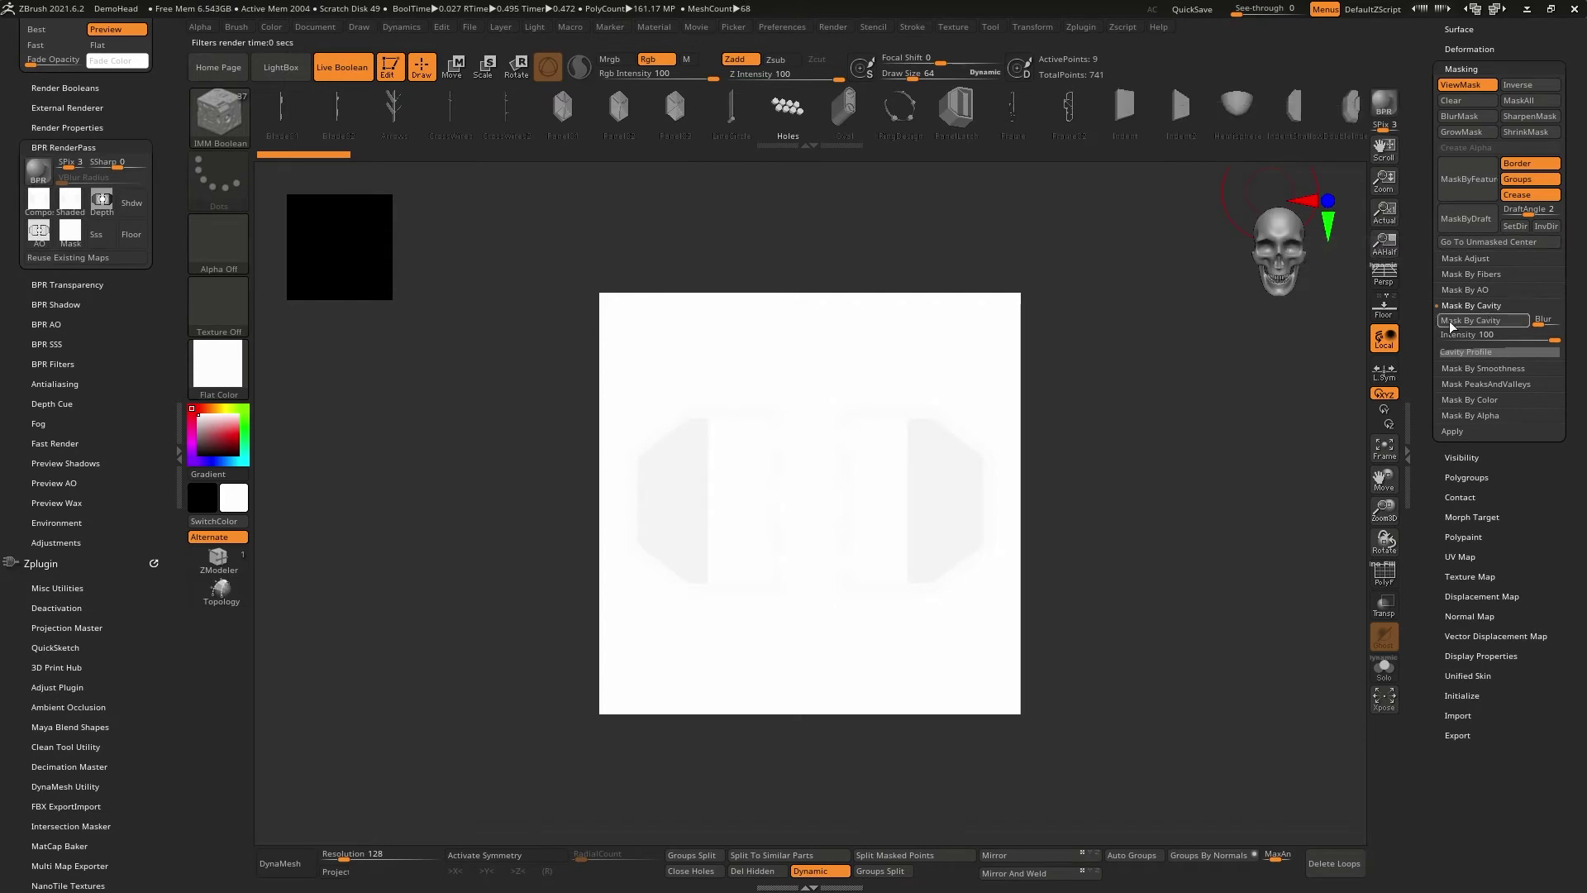
# Try StartupMaterial on the design and render it with BPR.
pyautogui.click(213, 368)
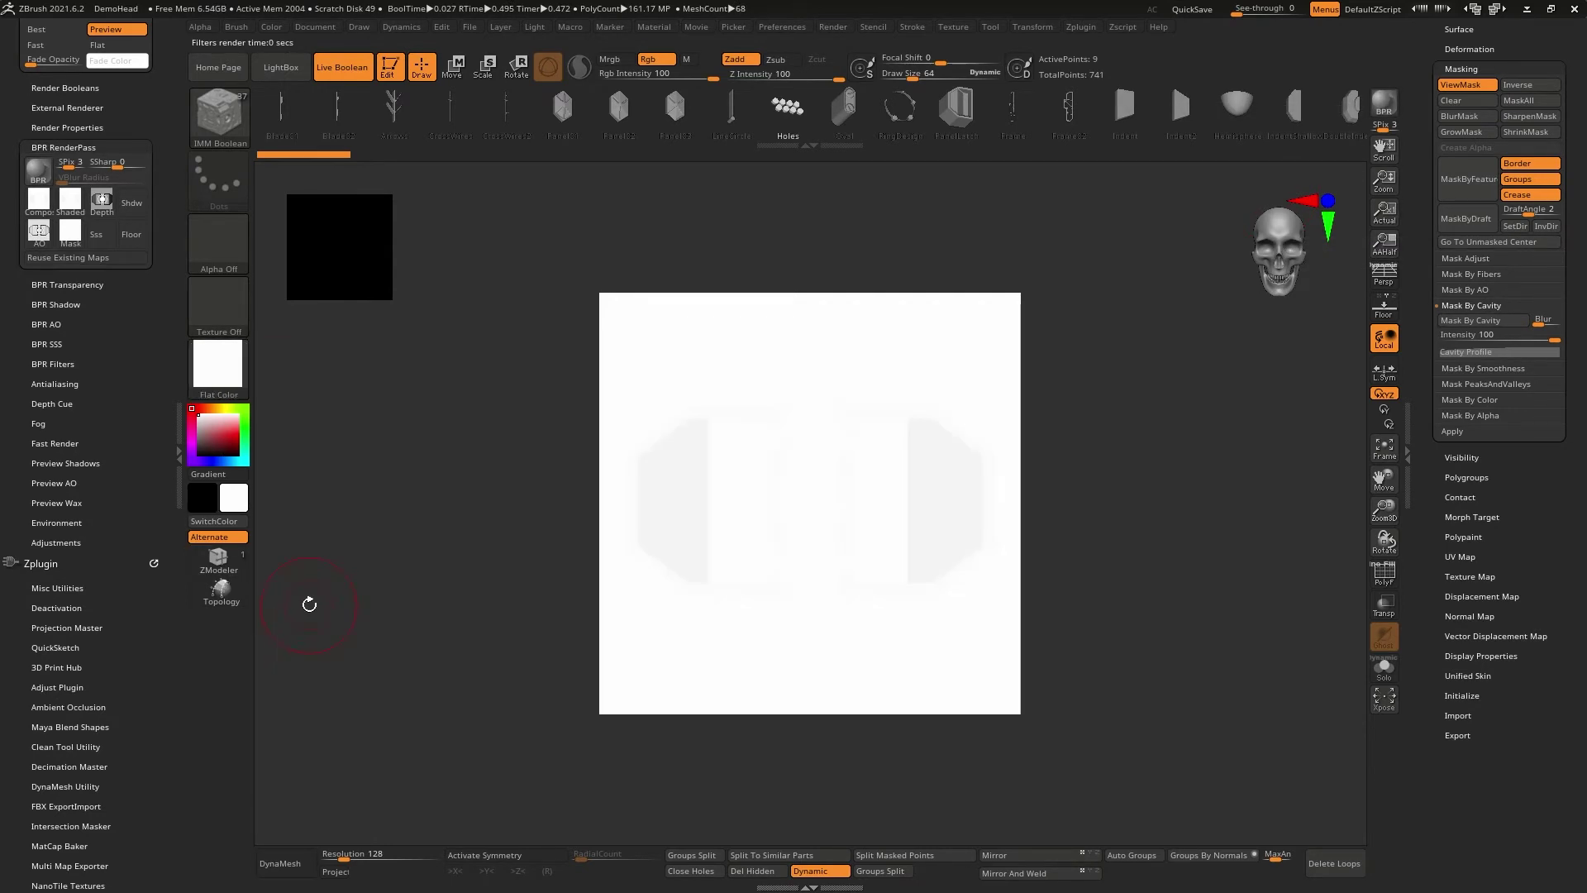
pyautogui.click(236, 366)
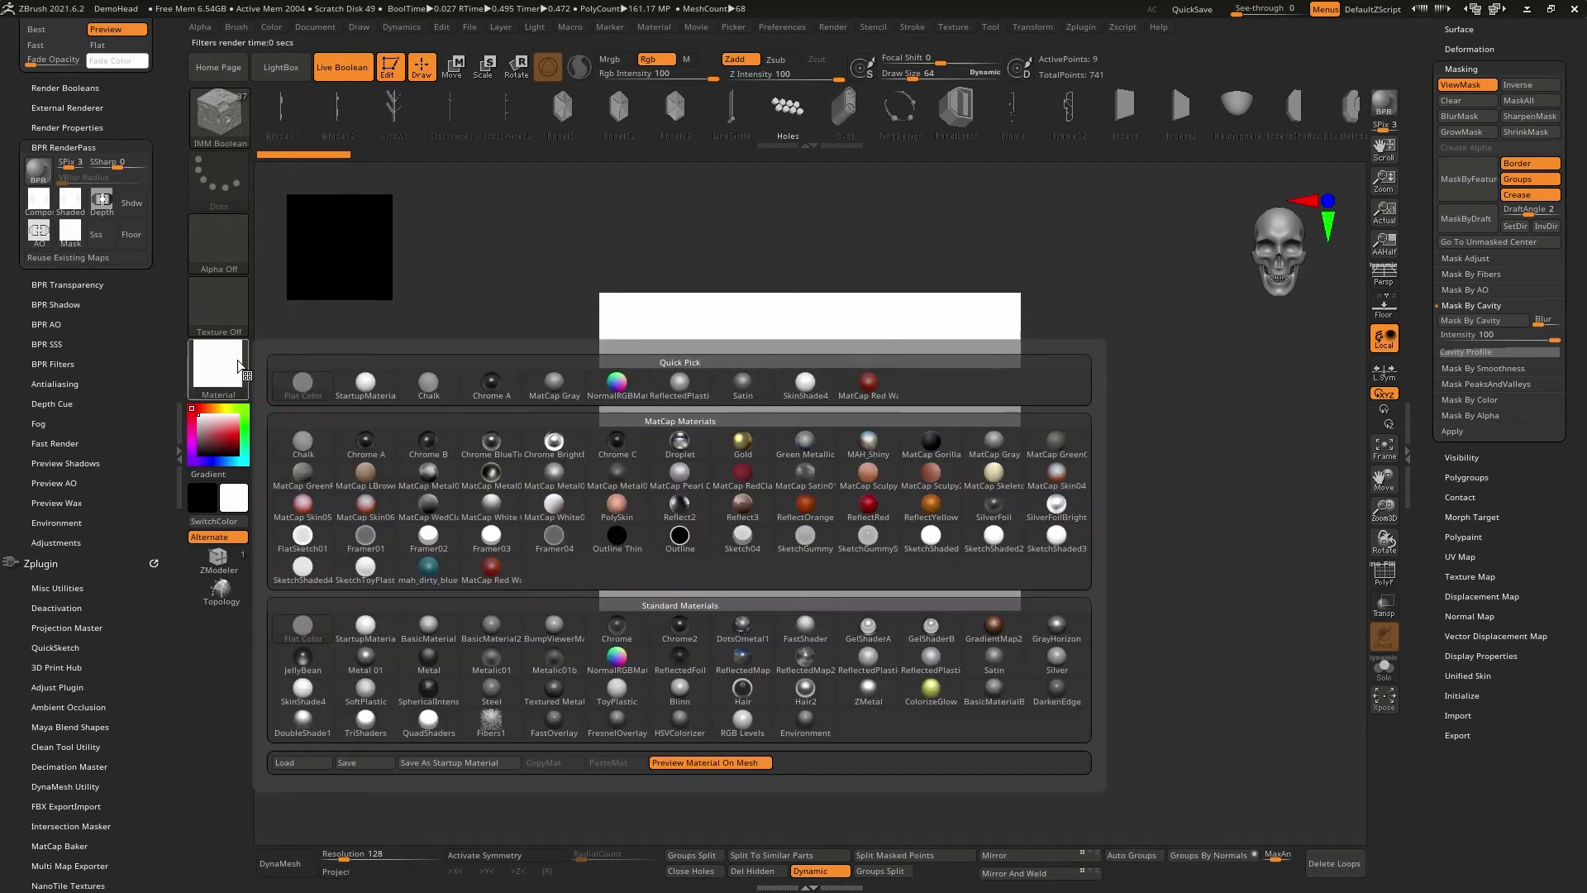
pyautogui.click(368, 639)
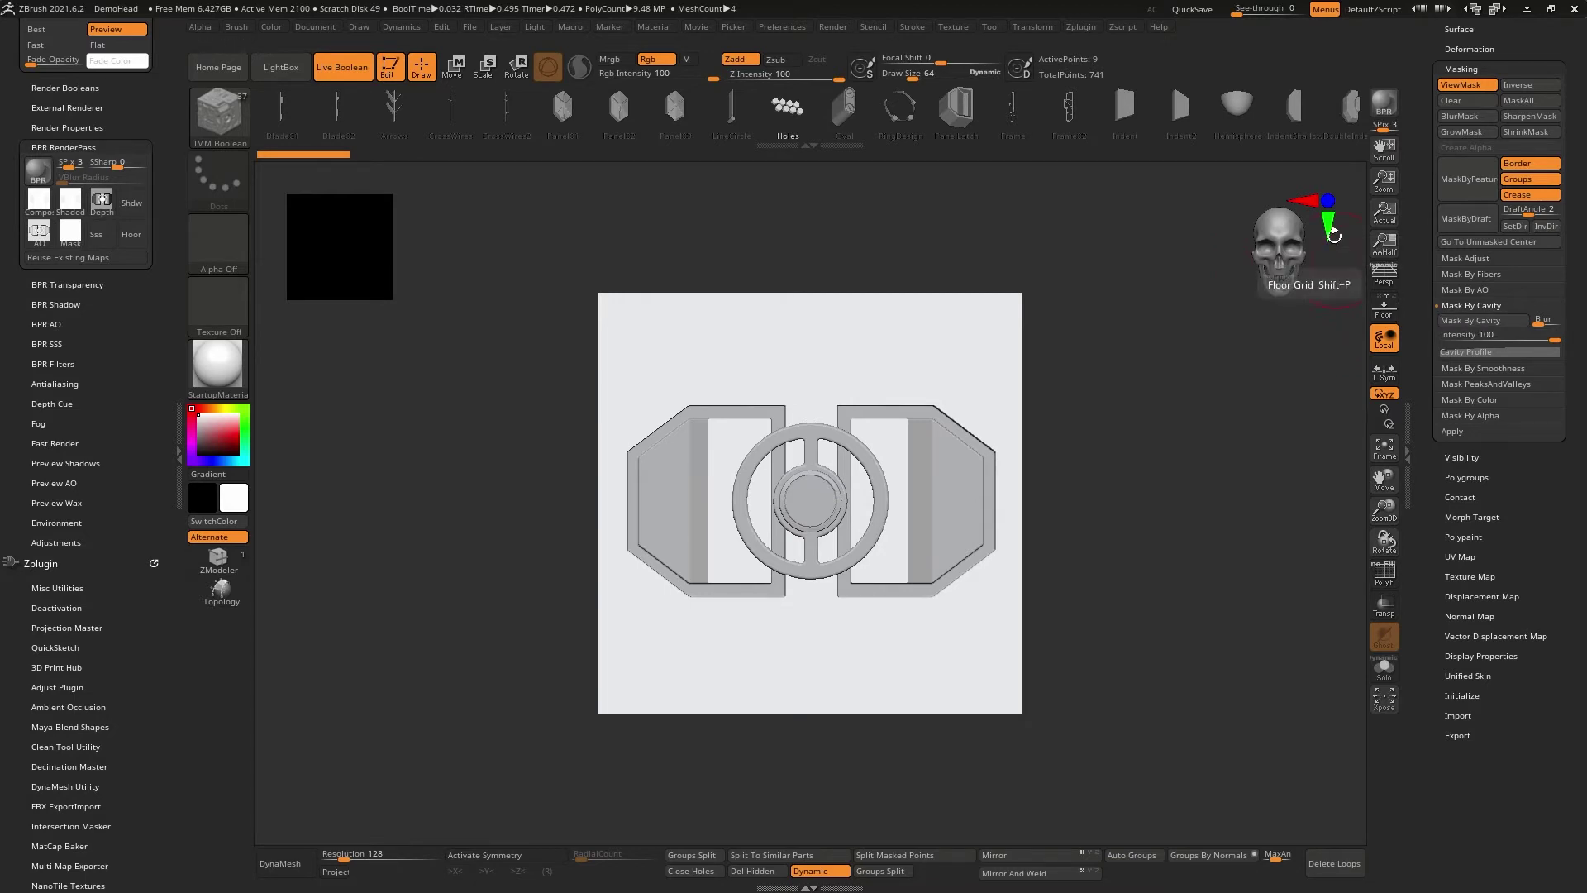
pyautogui.moveTo(1190, 347)
pyautogui.mouseDown()
pyautogui.moveTo(1210, 355)
pyautogui.moveTo(1204, 372)
pyautogui.moveTo(1185, 367)
pyautogui.mouseUp()
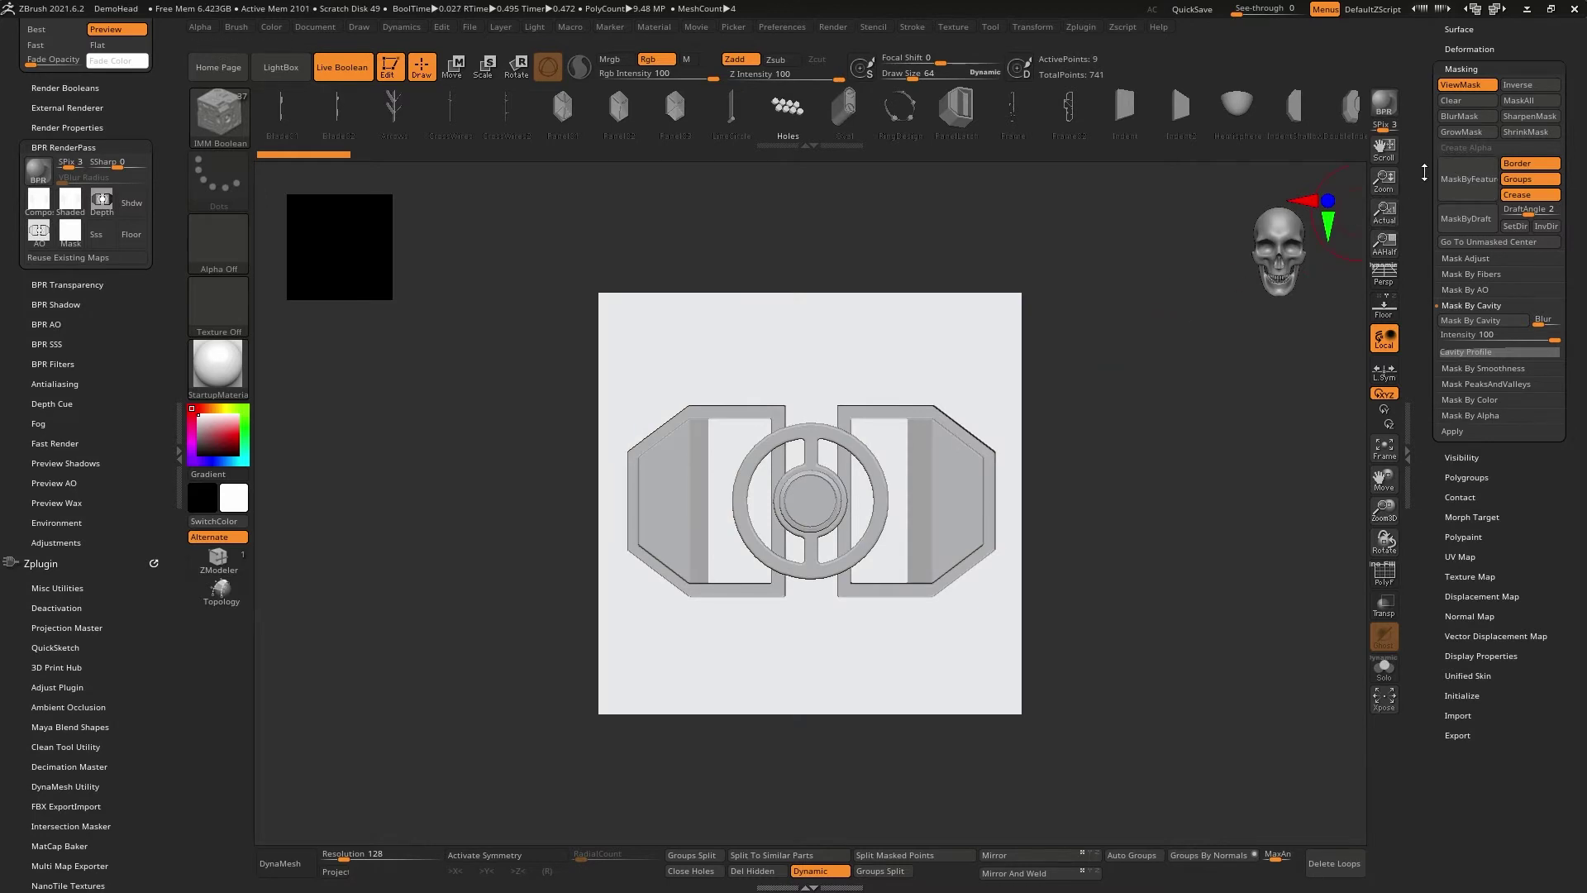
pyautogui.click(1396, 105)
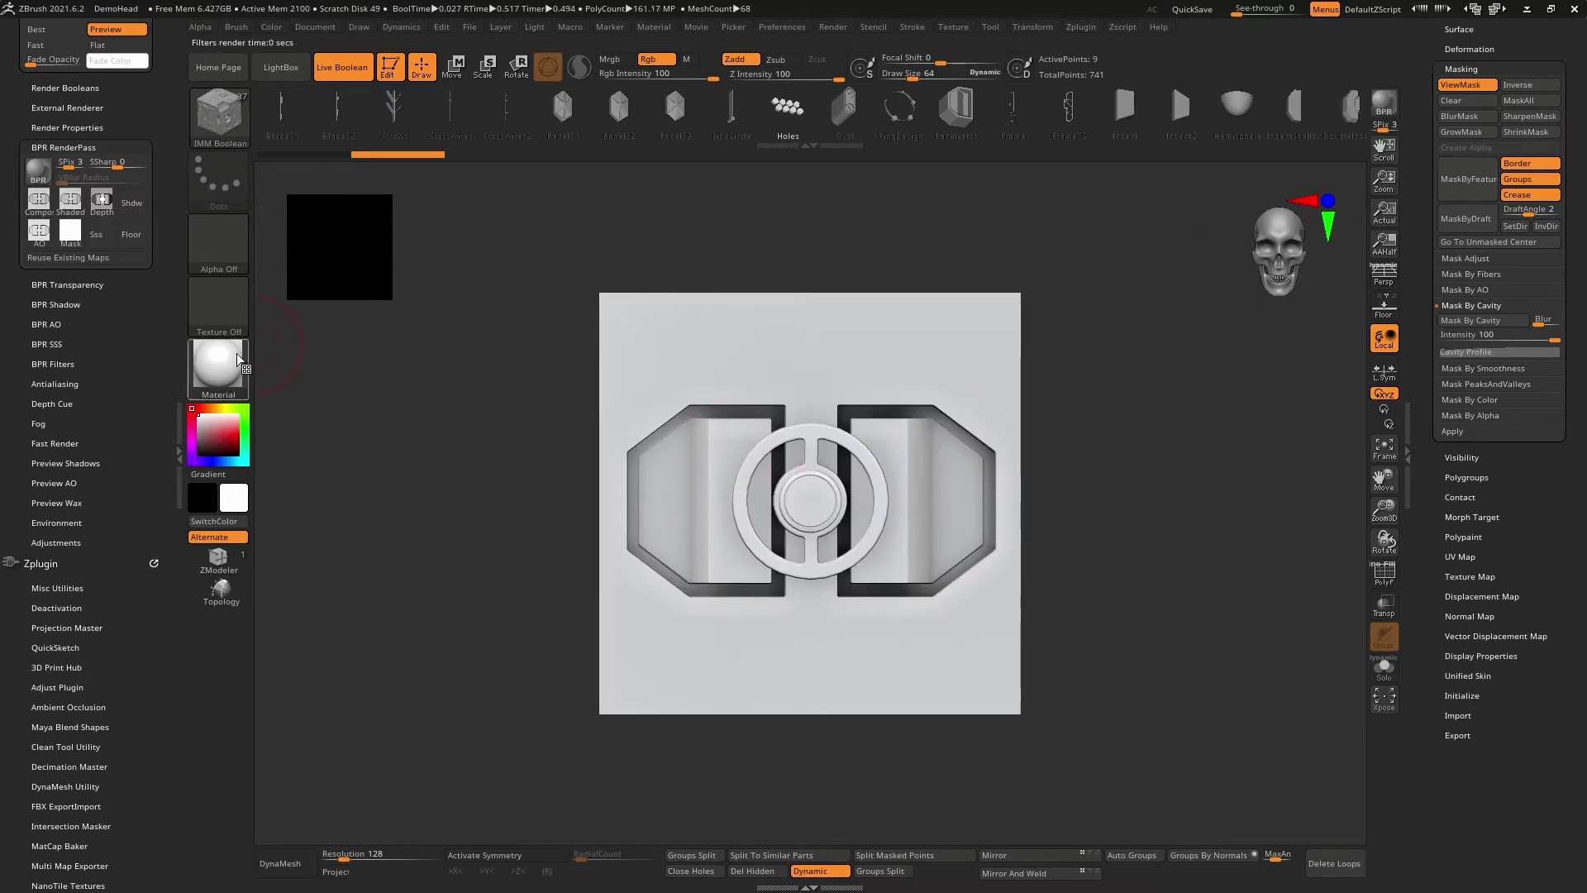
# Apply the Flat Color material again and re-render the design with BPR.
pyautogui.click(222, 376)
pyautogui.click(307, 621)
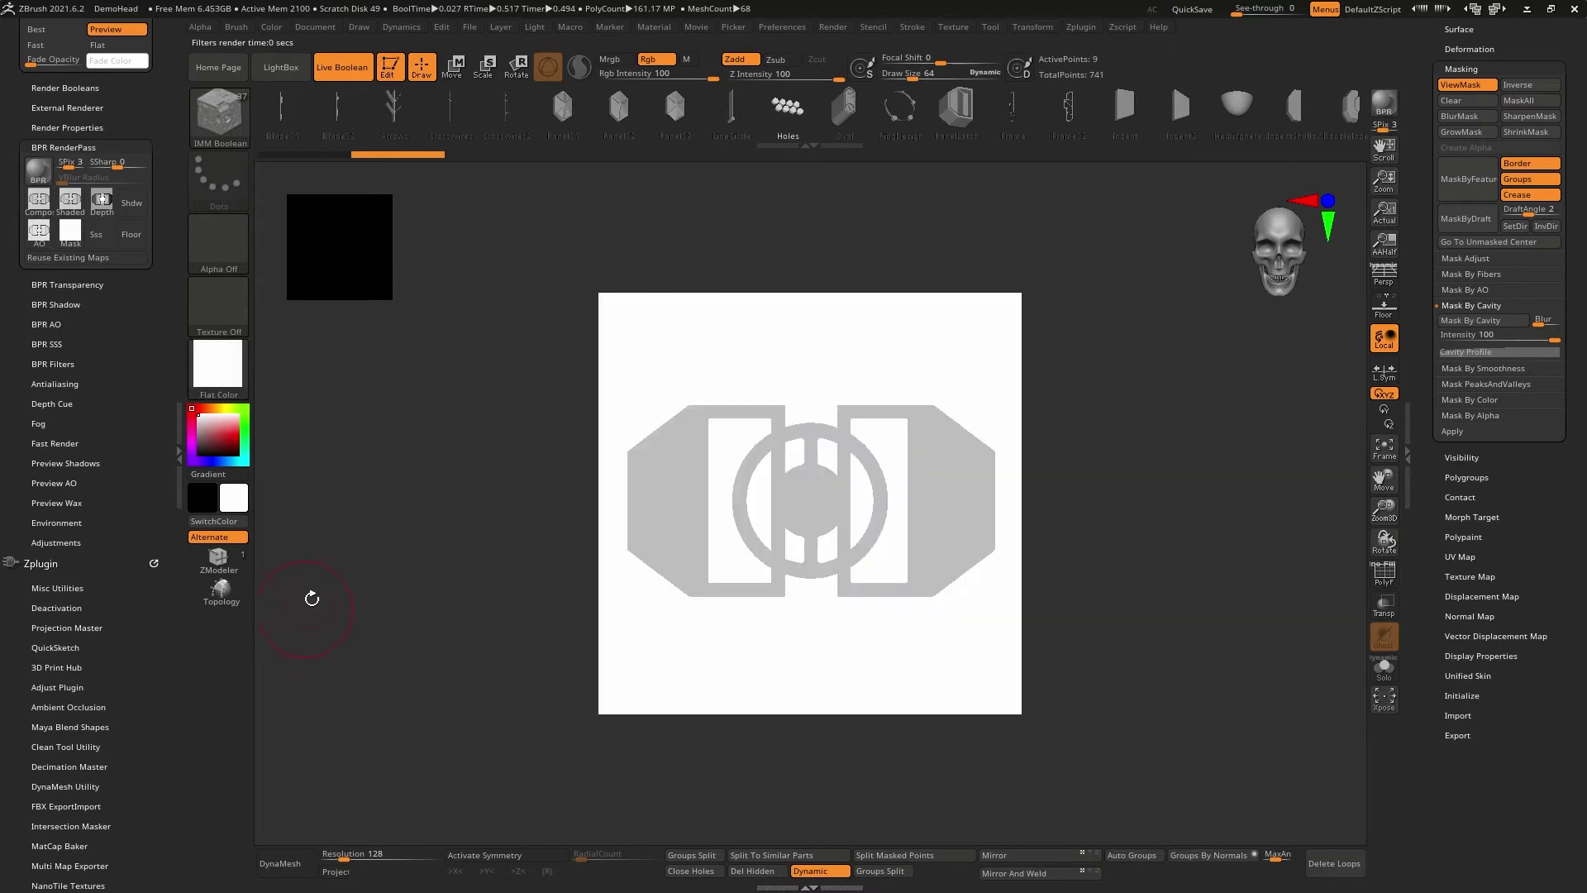
pyautogui.click(1385, 103)
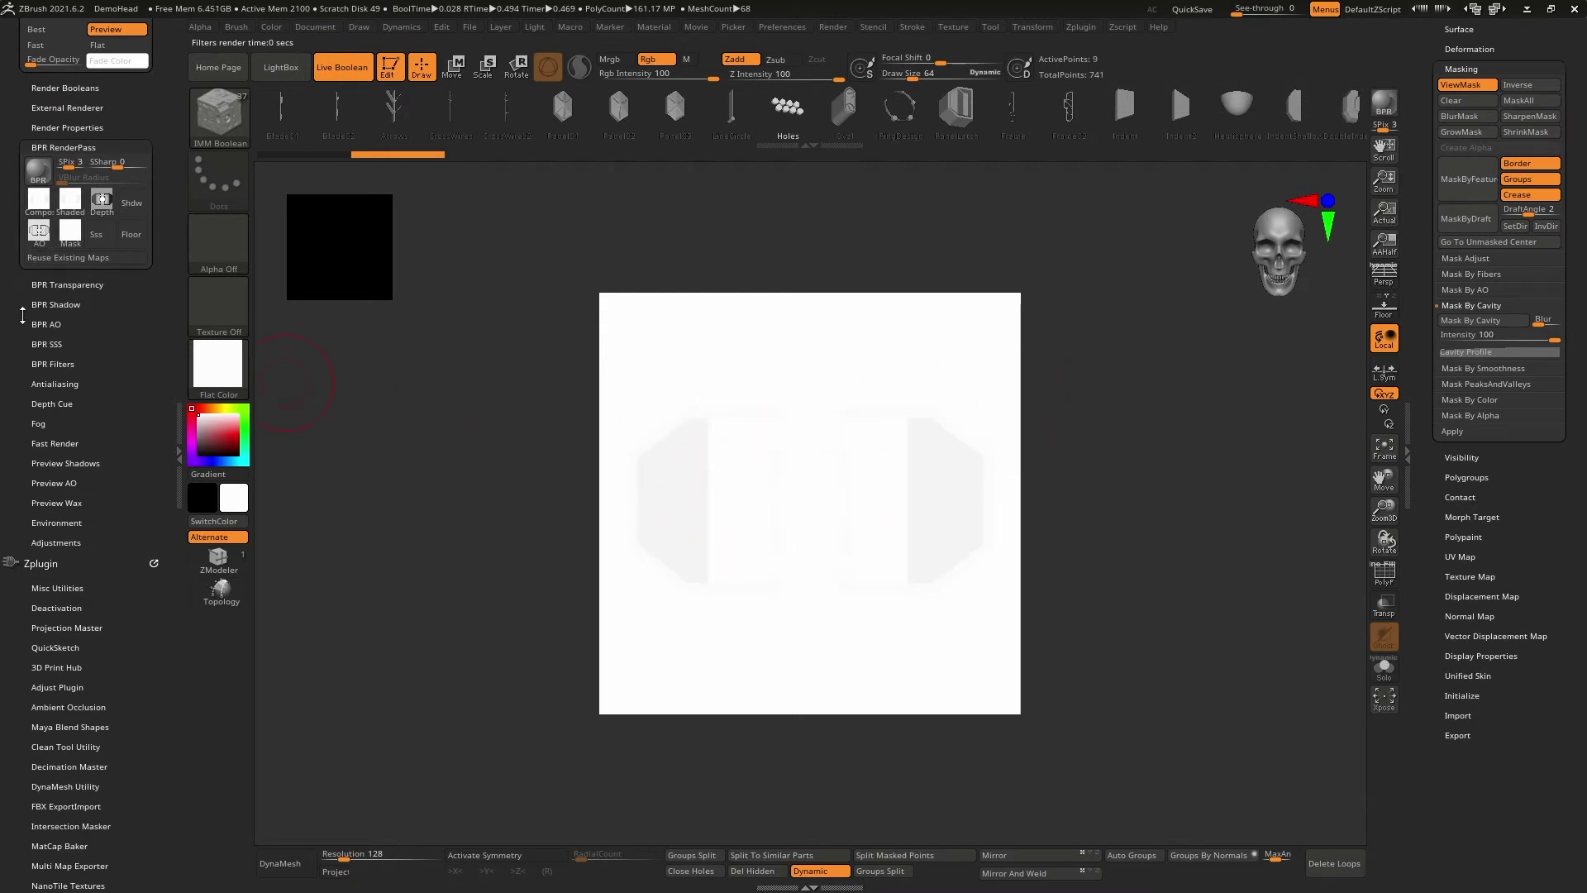
# Enable Shadows alongside ambient occlusion in the render properties and run another BPR render.
pyautogui.moveTo(24, 315); pyautogui.dragTo(23, 400)
pyautogui.click(58, 244)
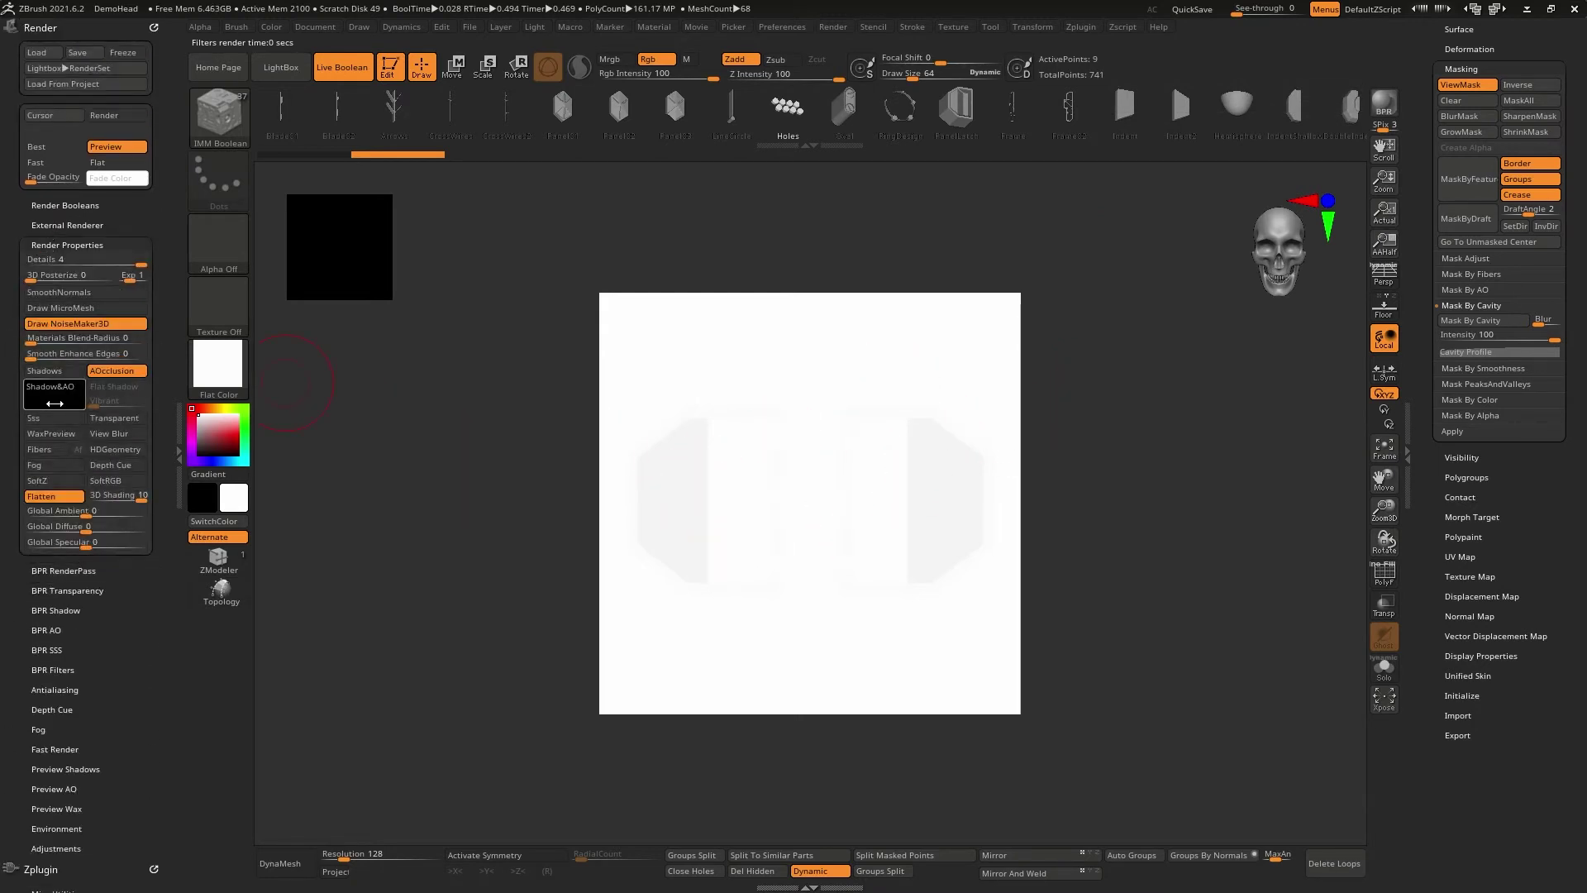
pyautogui.click(55, 372)
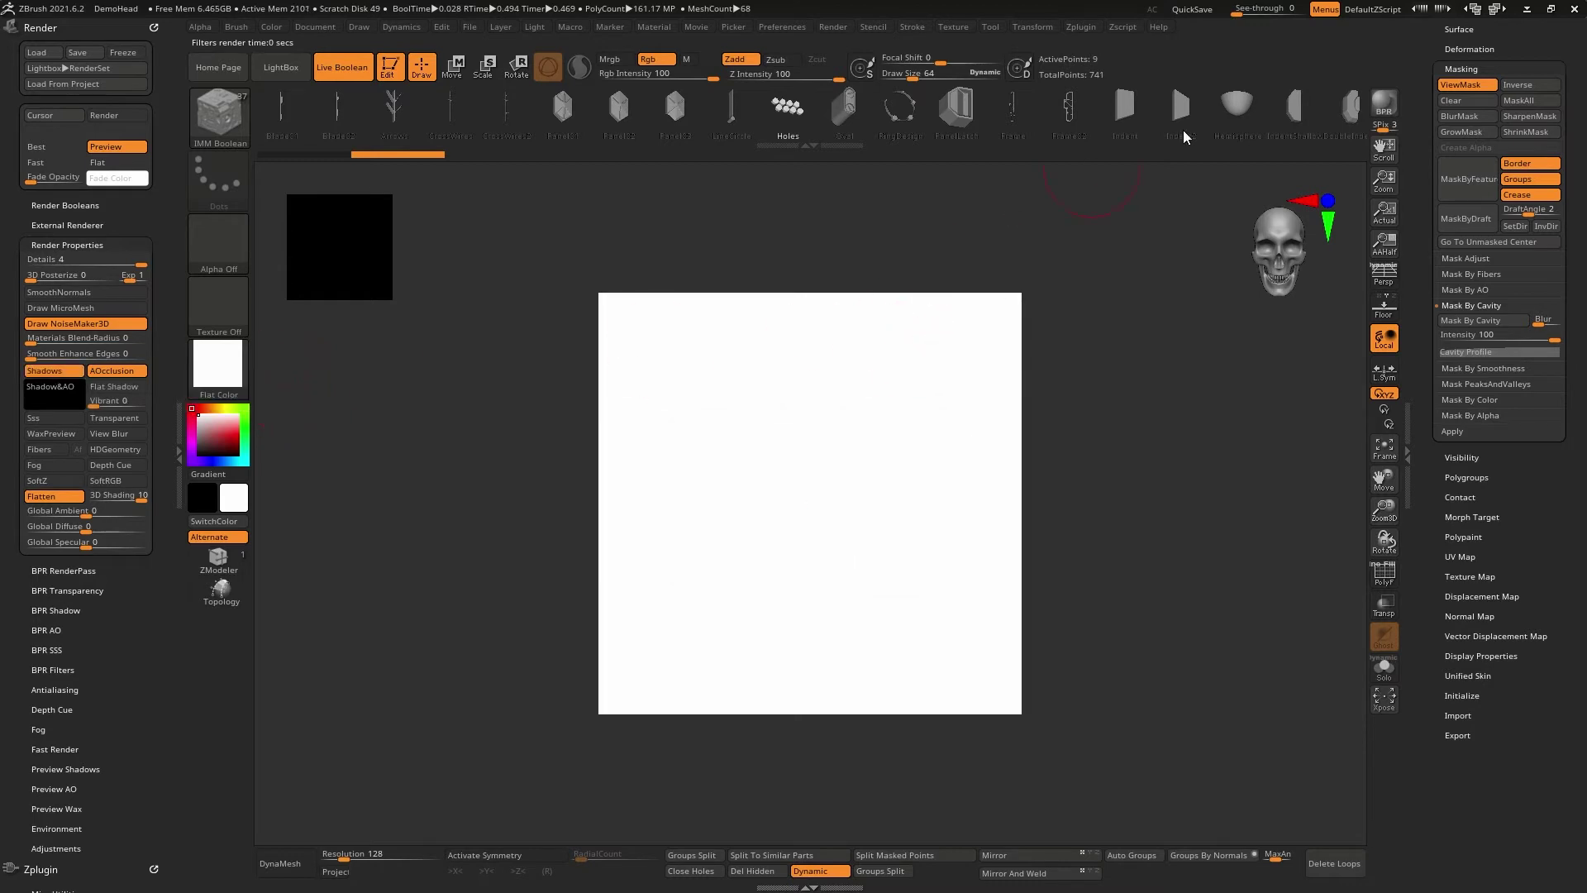
pyautogui.click(1392, 101)
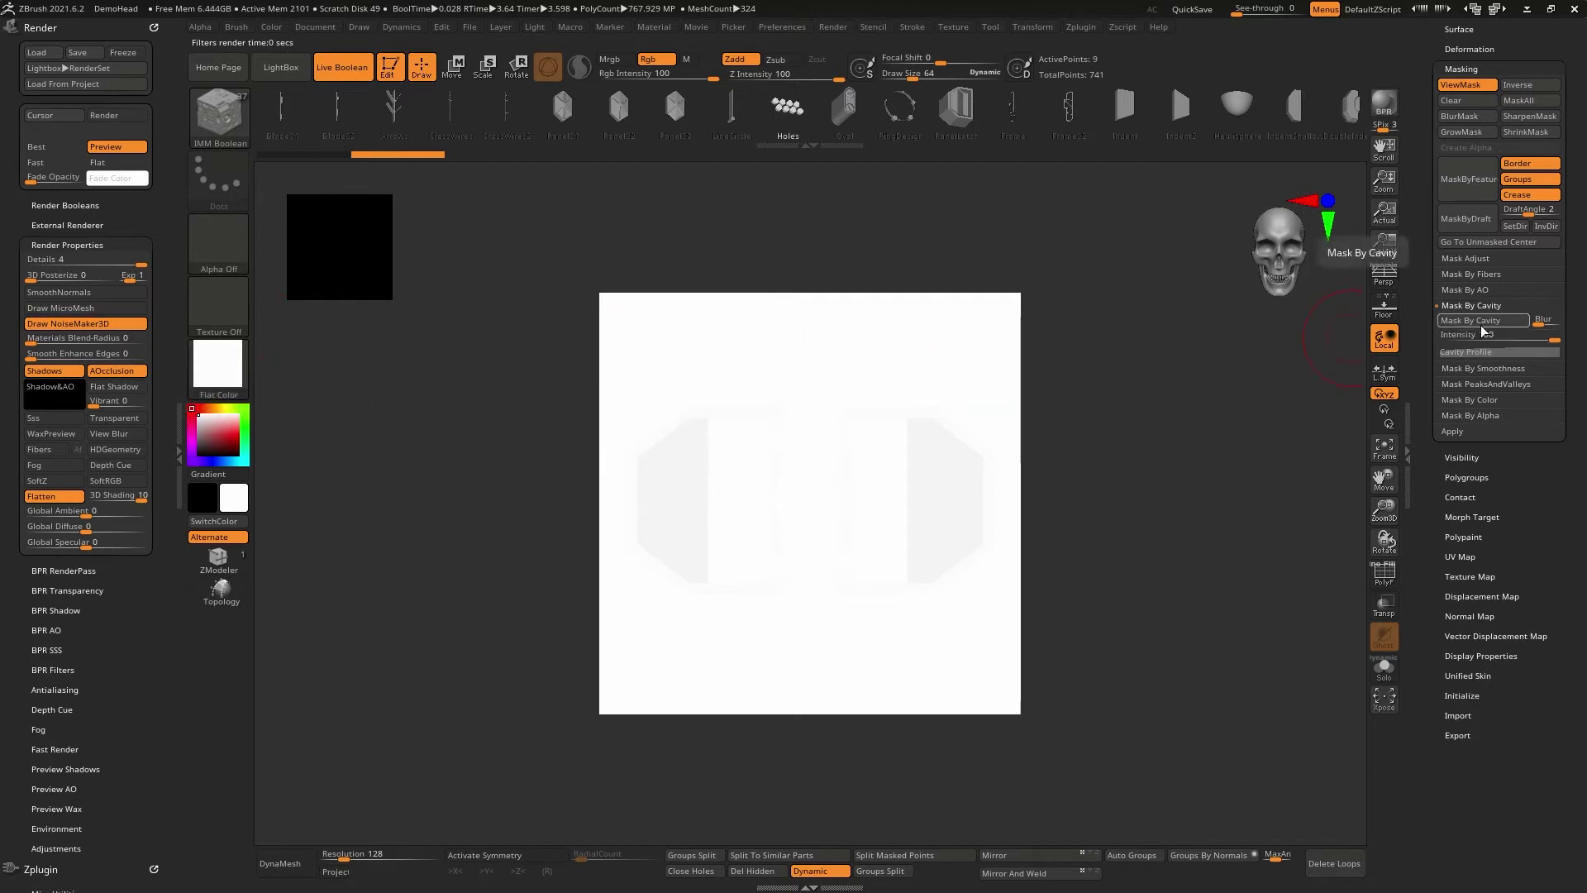
# Apply the ReflectedPlastic material, snap the design back to a face-on view and collapse the render properties.
pyautogui.moveTo(1172, 336); pyautogui.dragTo(1232, 388)
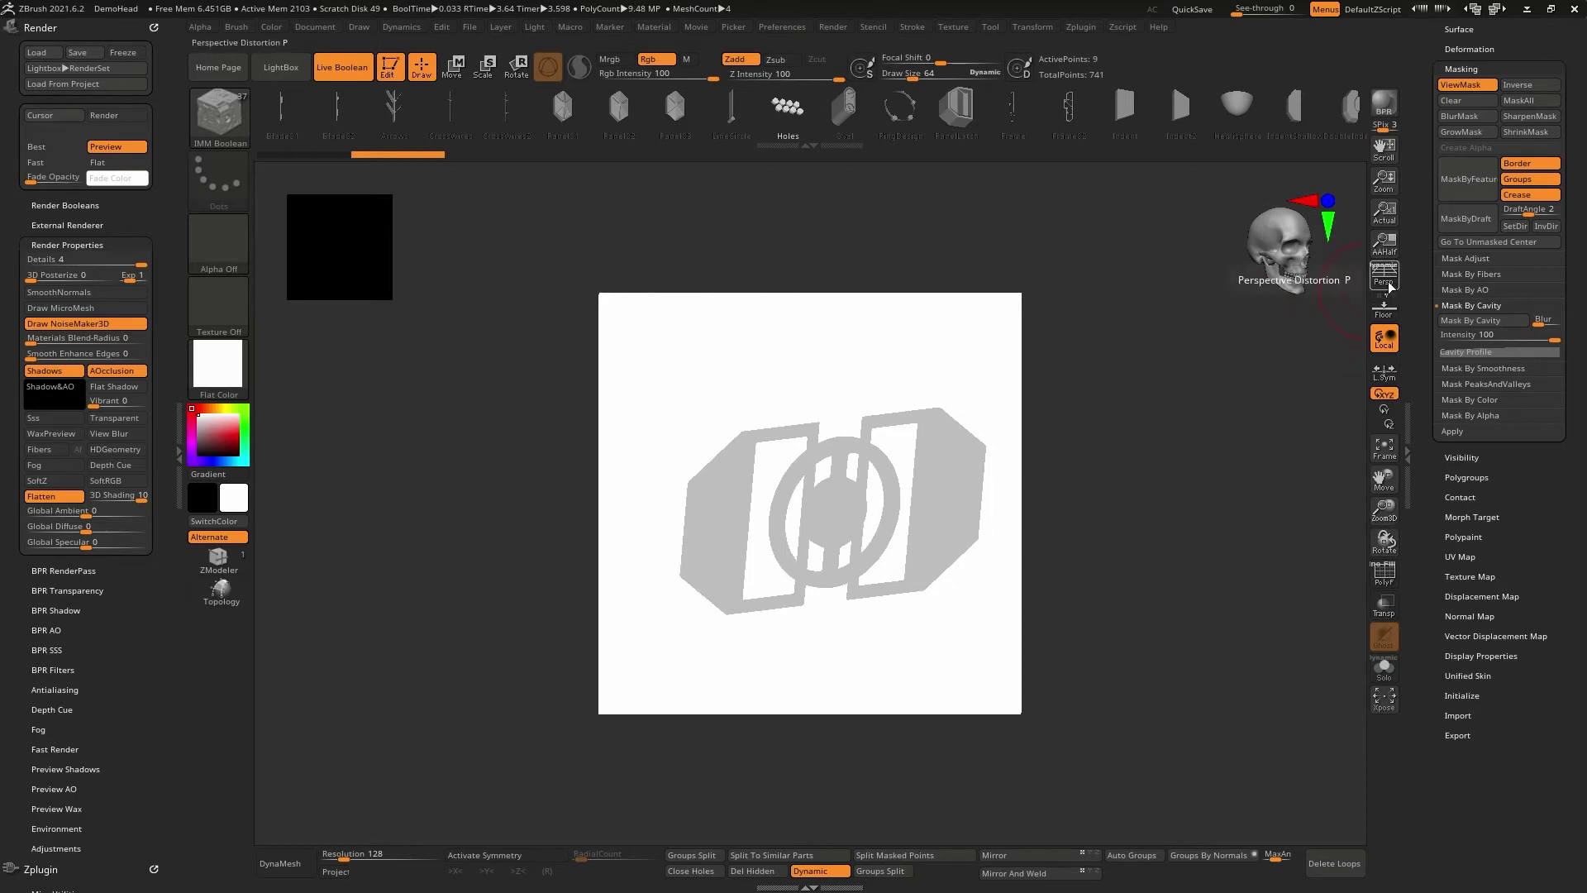
pyautogui.click(1384, 598)
pyautogui.click(1383, 598)
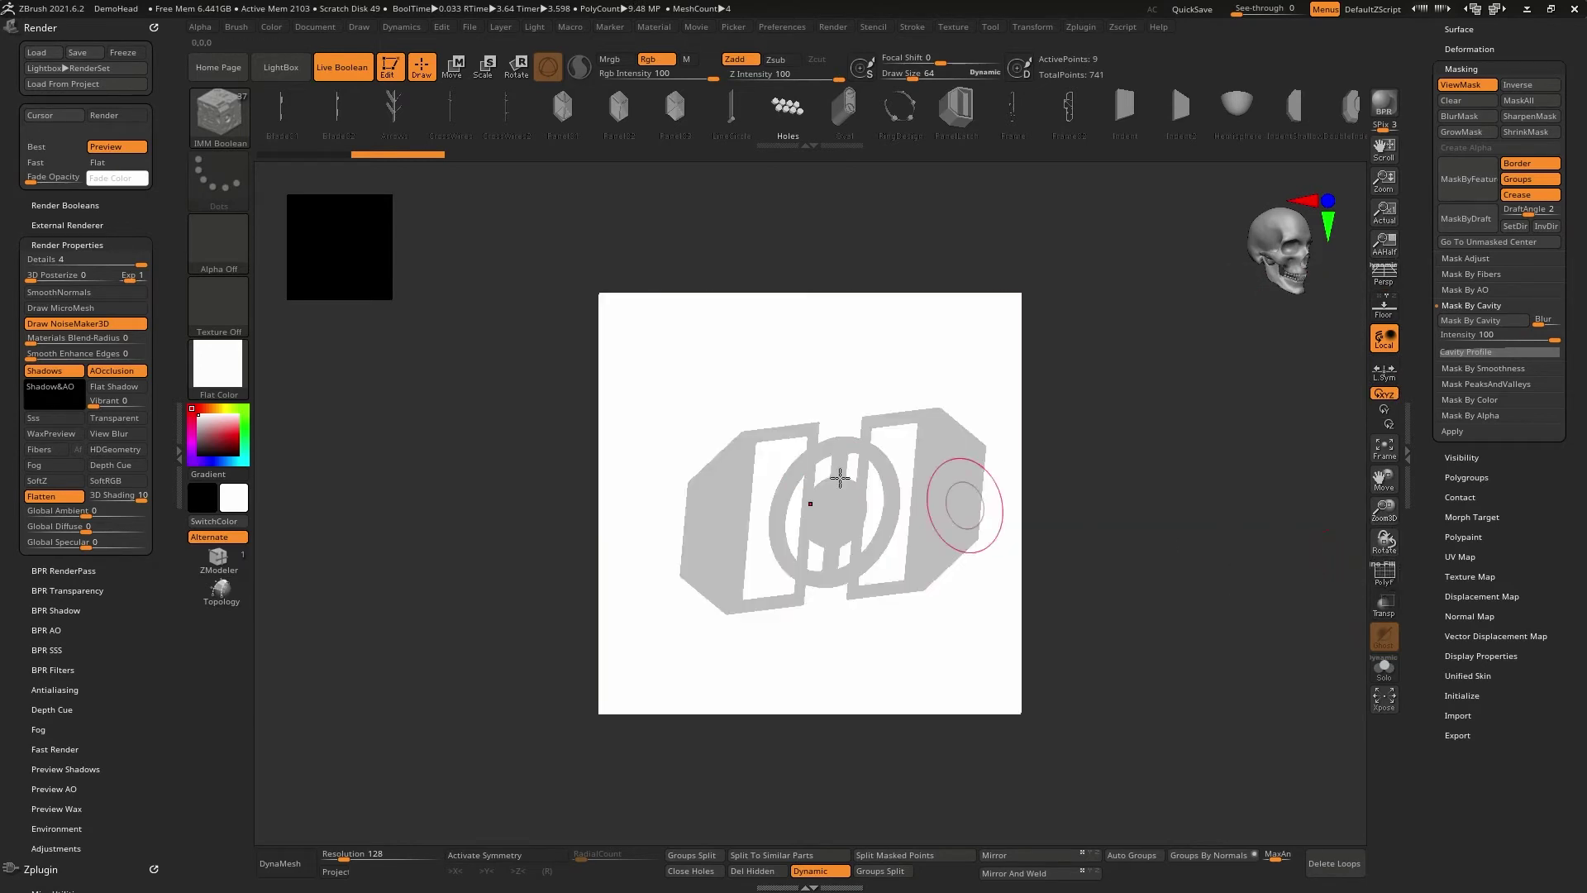
pyautogui.click(218, 364)
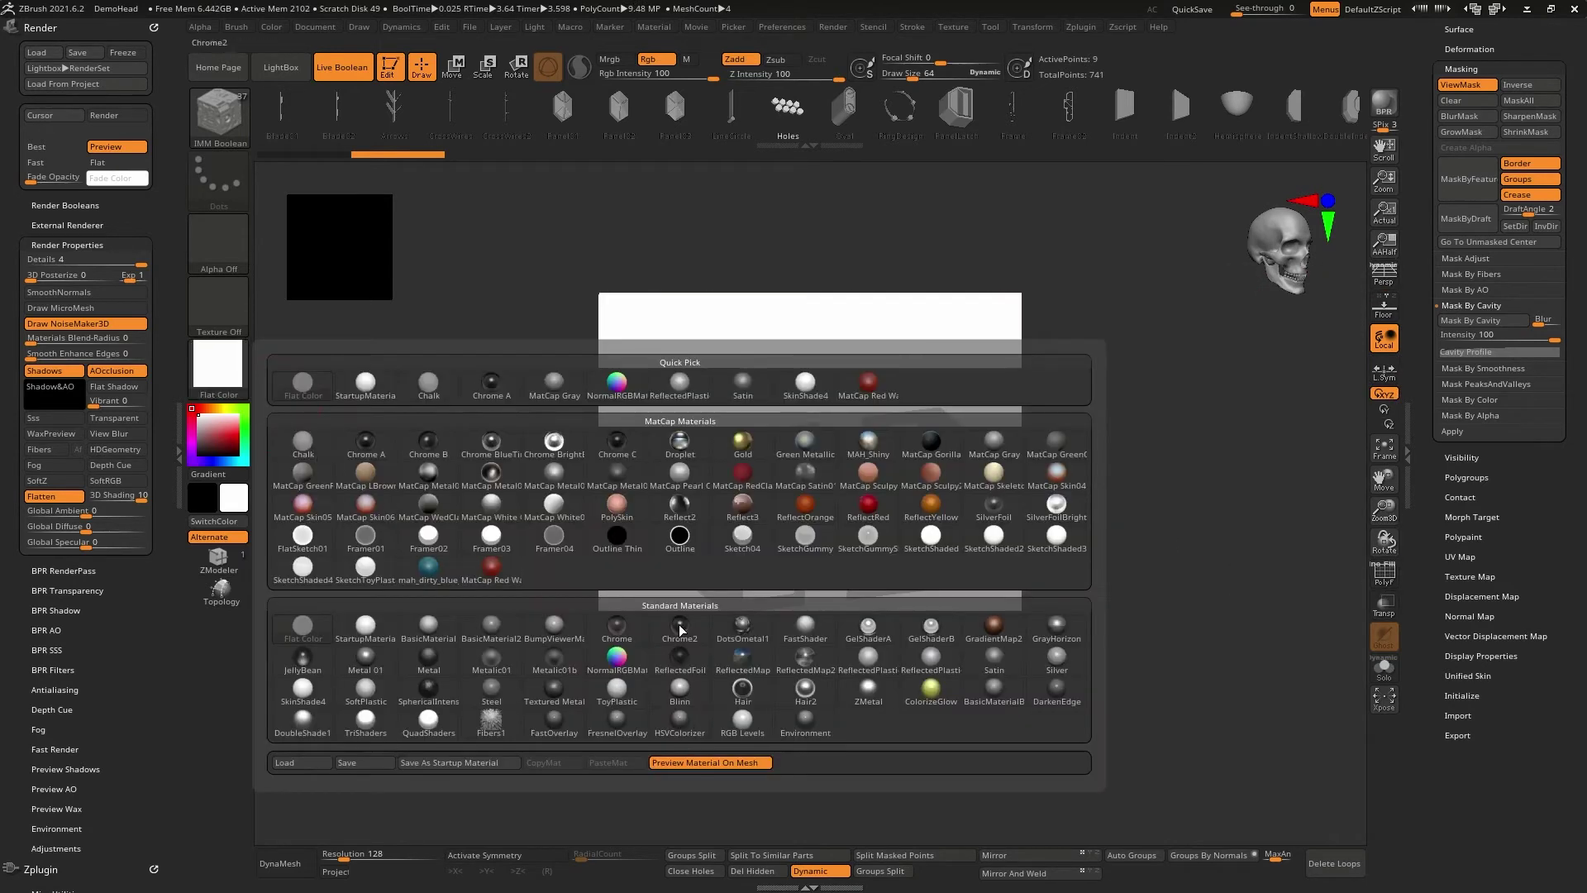
pyautogui.click(930, 660)
pyautogui.keyDown('shift'); pyautogui.moveTo(1155, 555); pyautogui.dragTo(1124, 536); pyautogui.keyUp('shift')
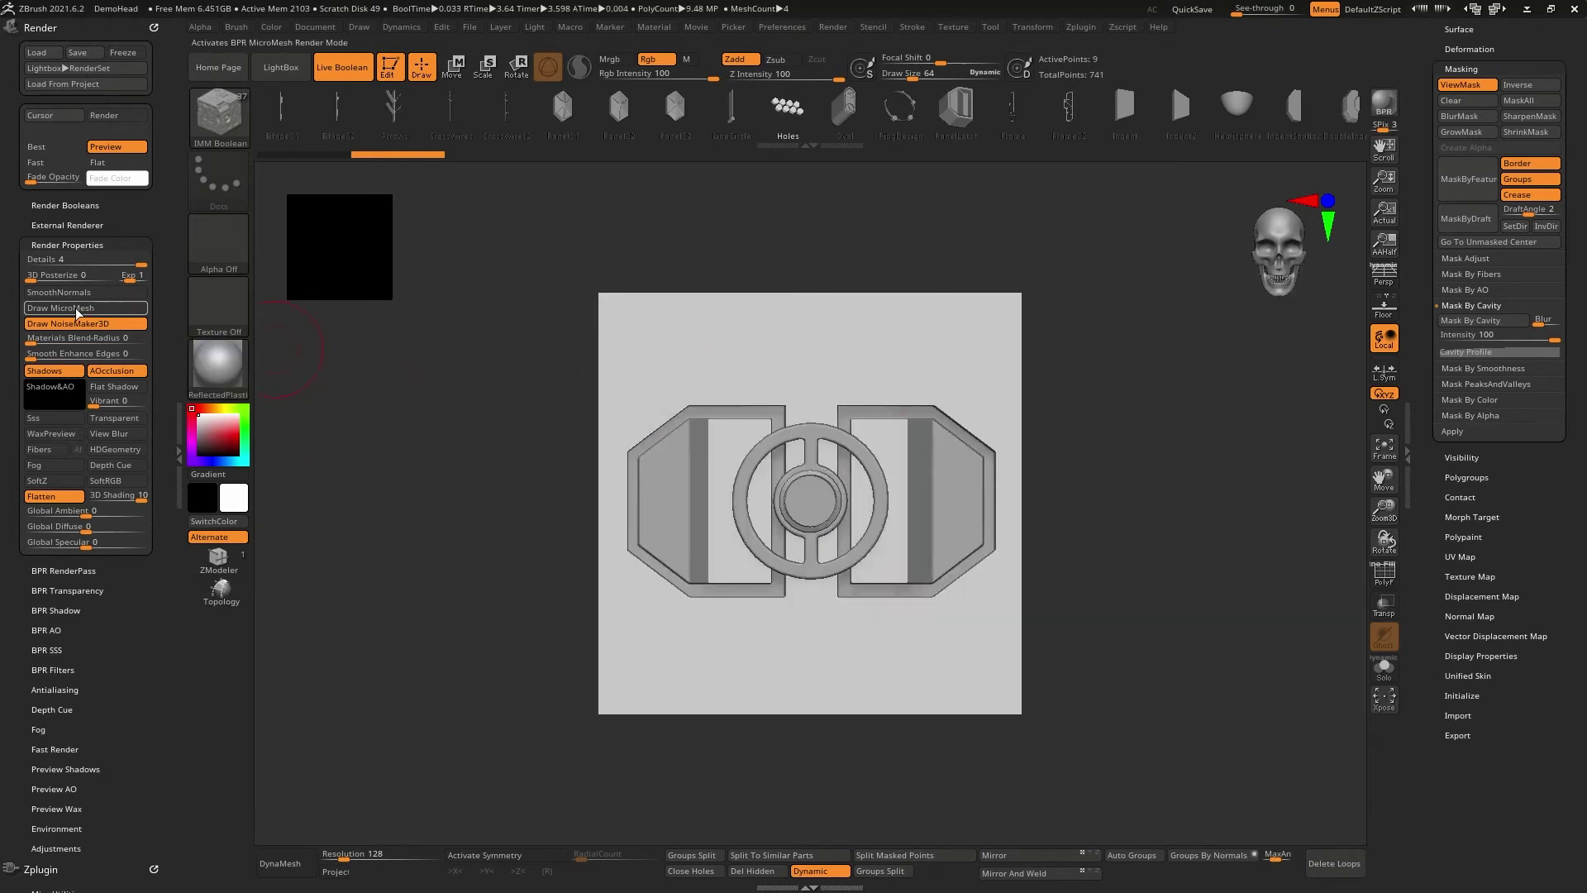
pyautogui.click(49, 243)
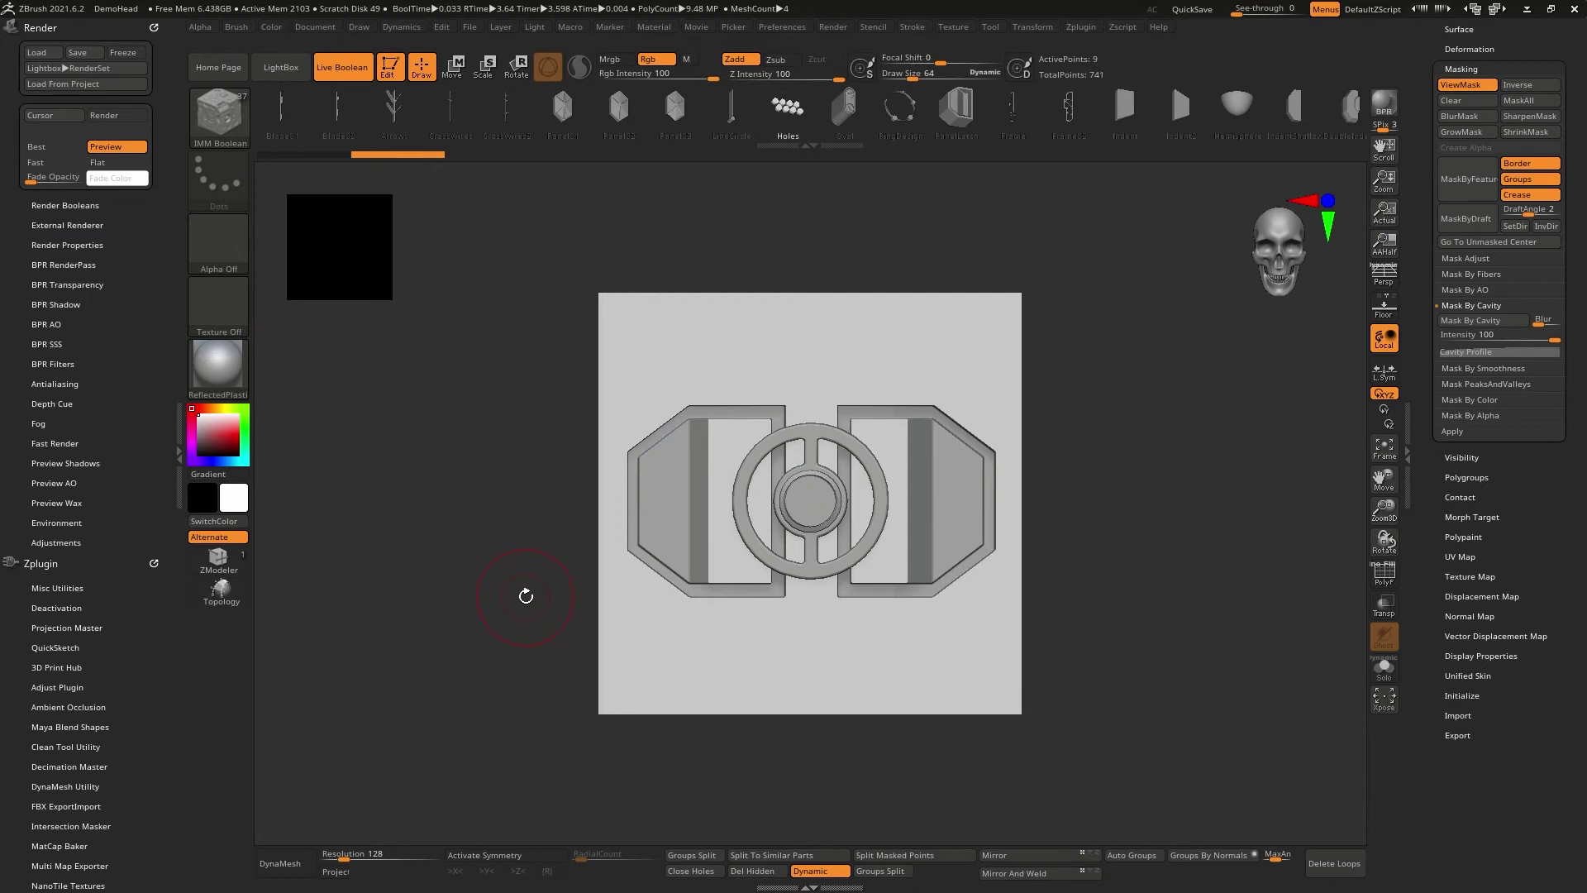
# Start exporting the depth map from the BPR render passes, check the available file types, and cancel the export.
pyautogui.click(62, 265)
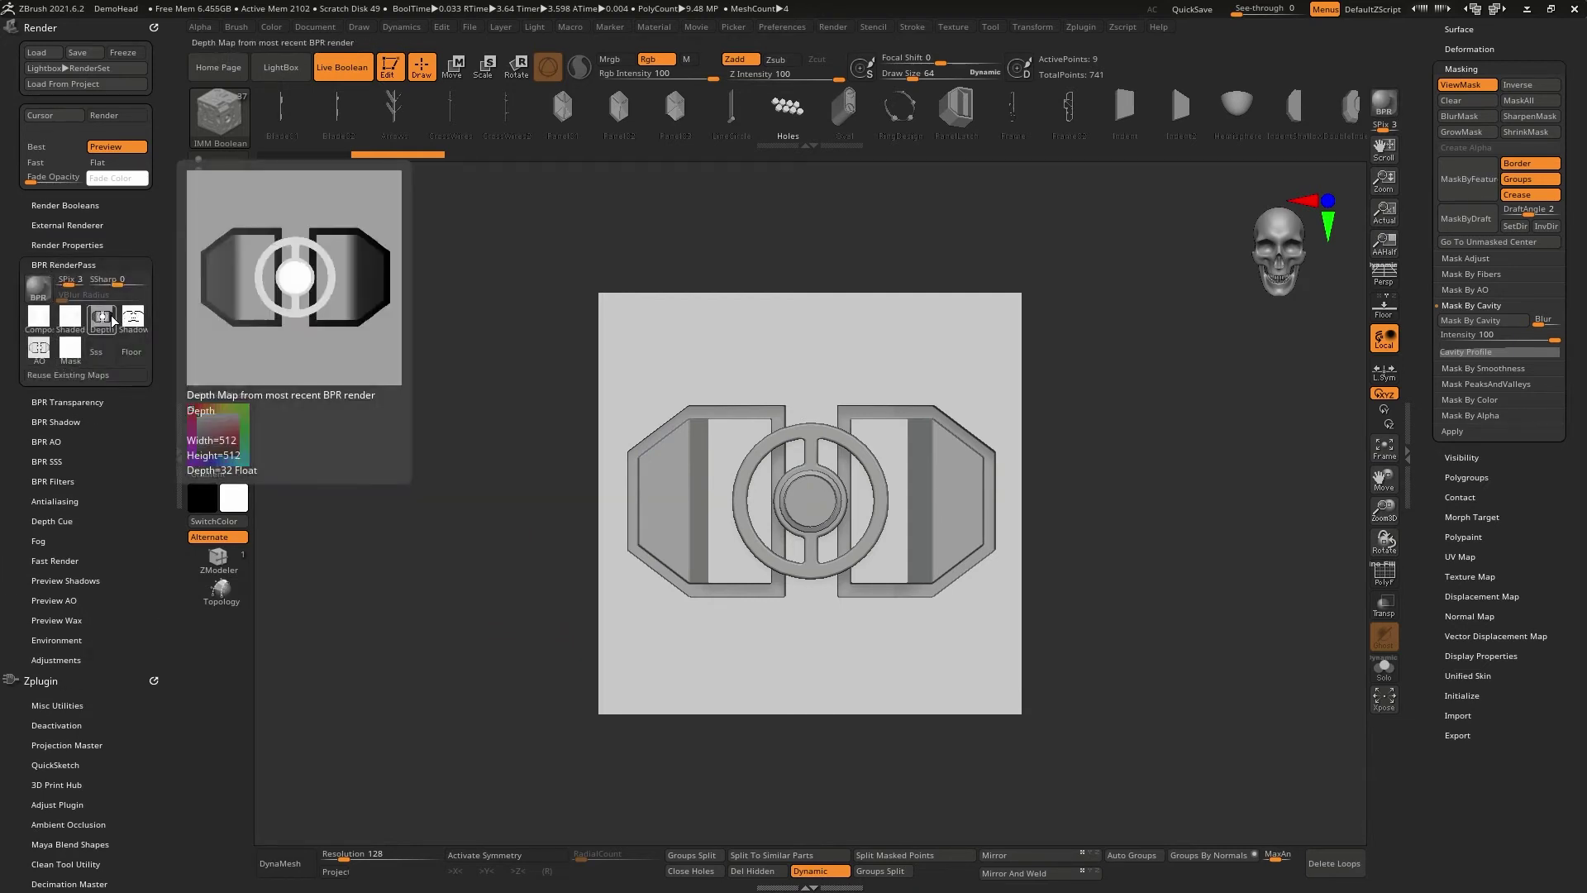
pyautogui.click(114, 322)
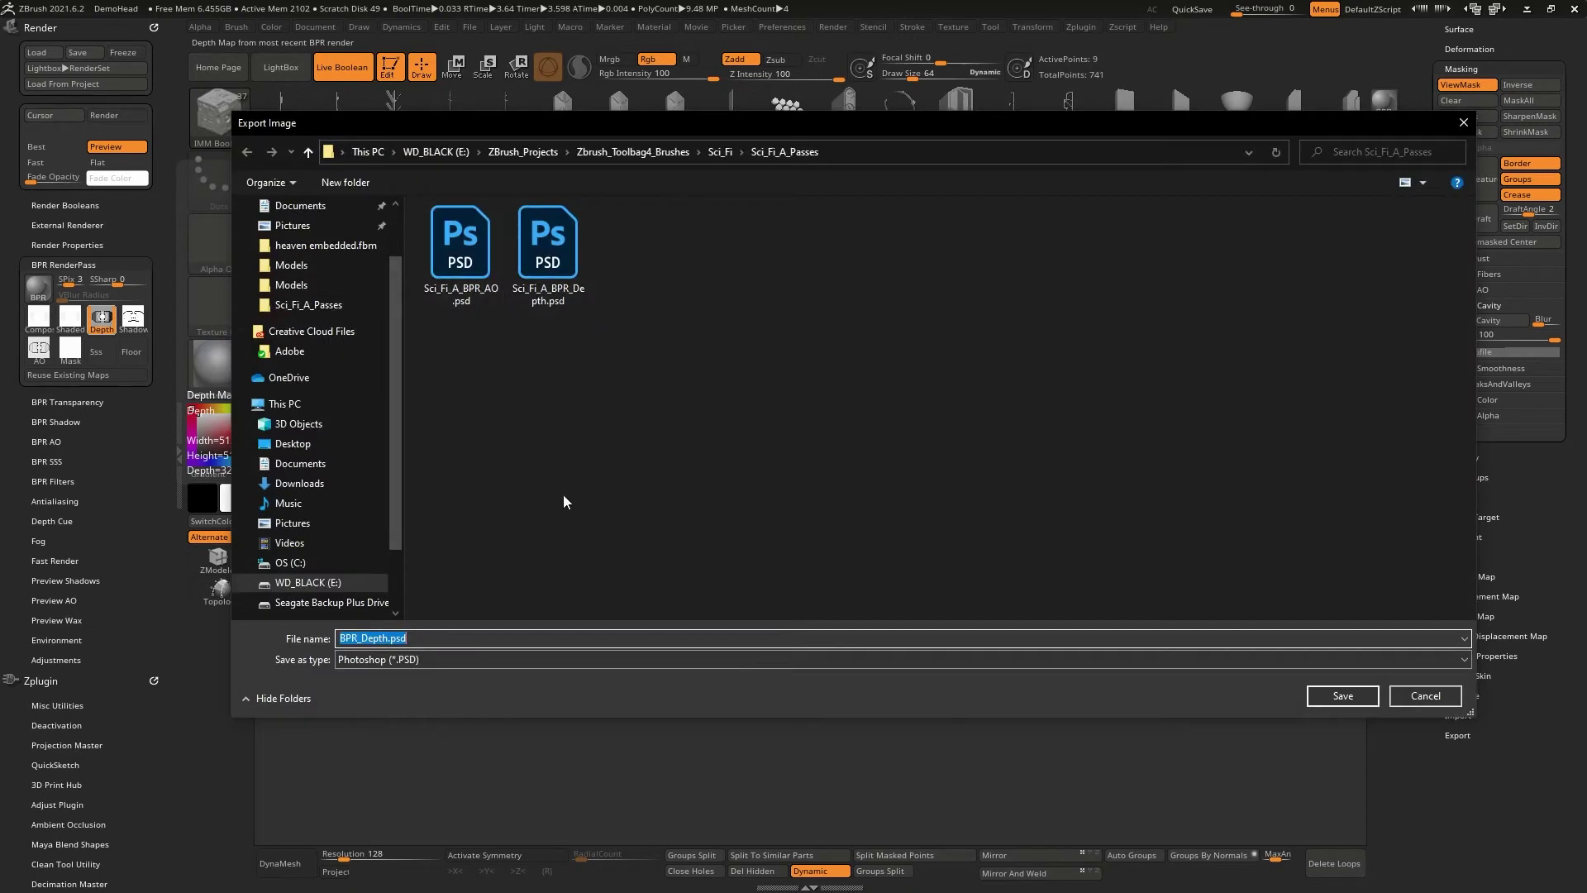
pyautogui.click(626, 660)
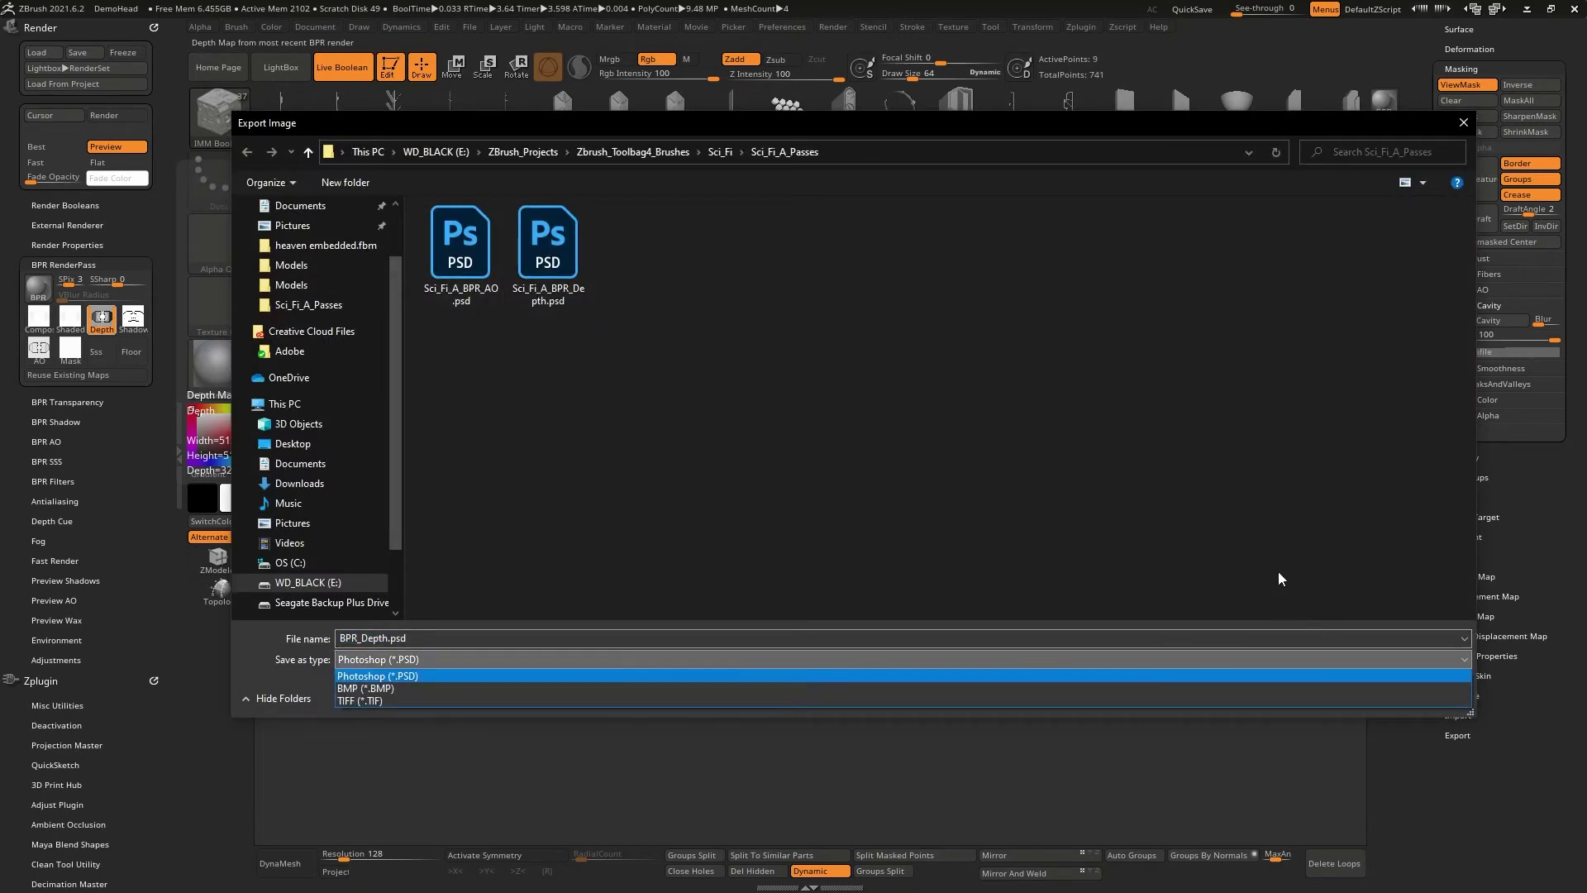
pyautogui.click(275, 693)
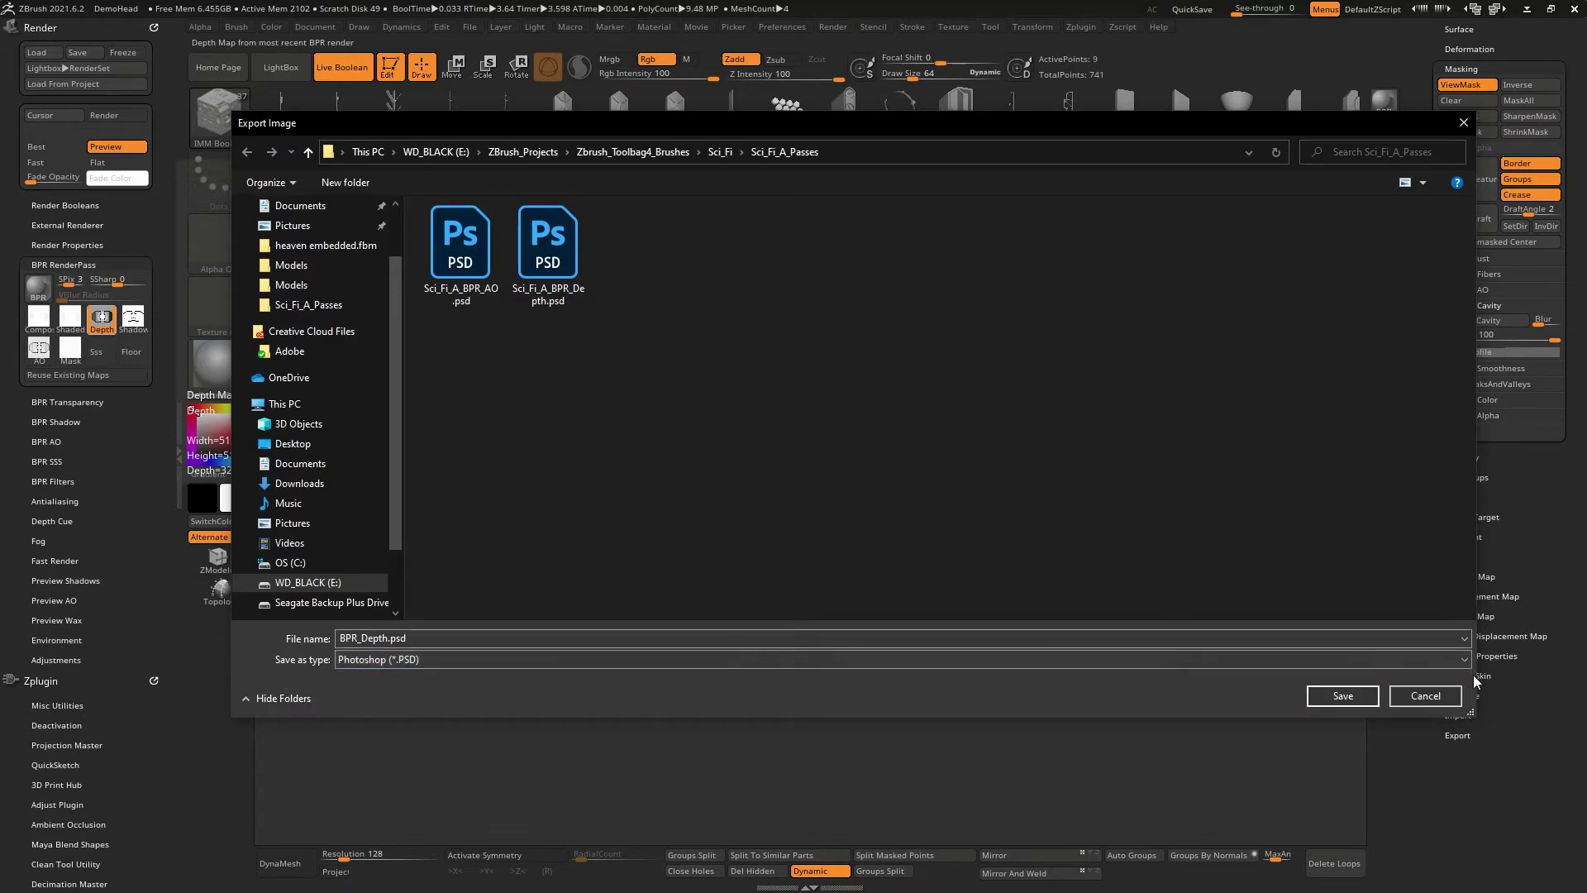
pyautogui.click(1409, 691)
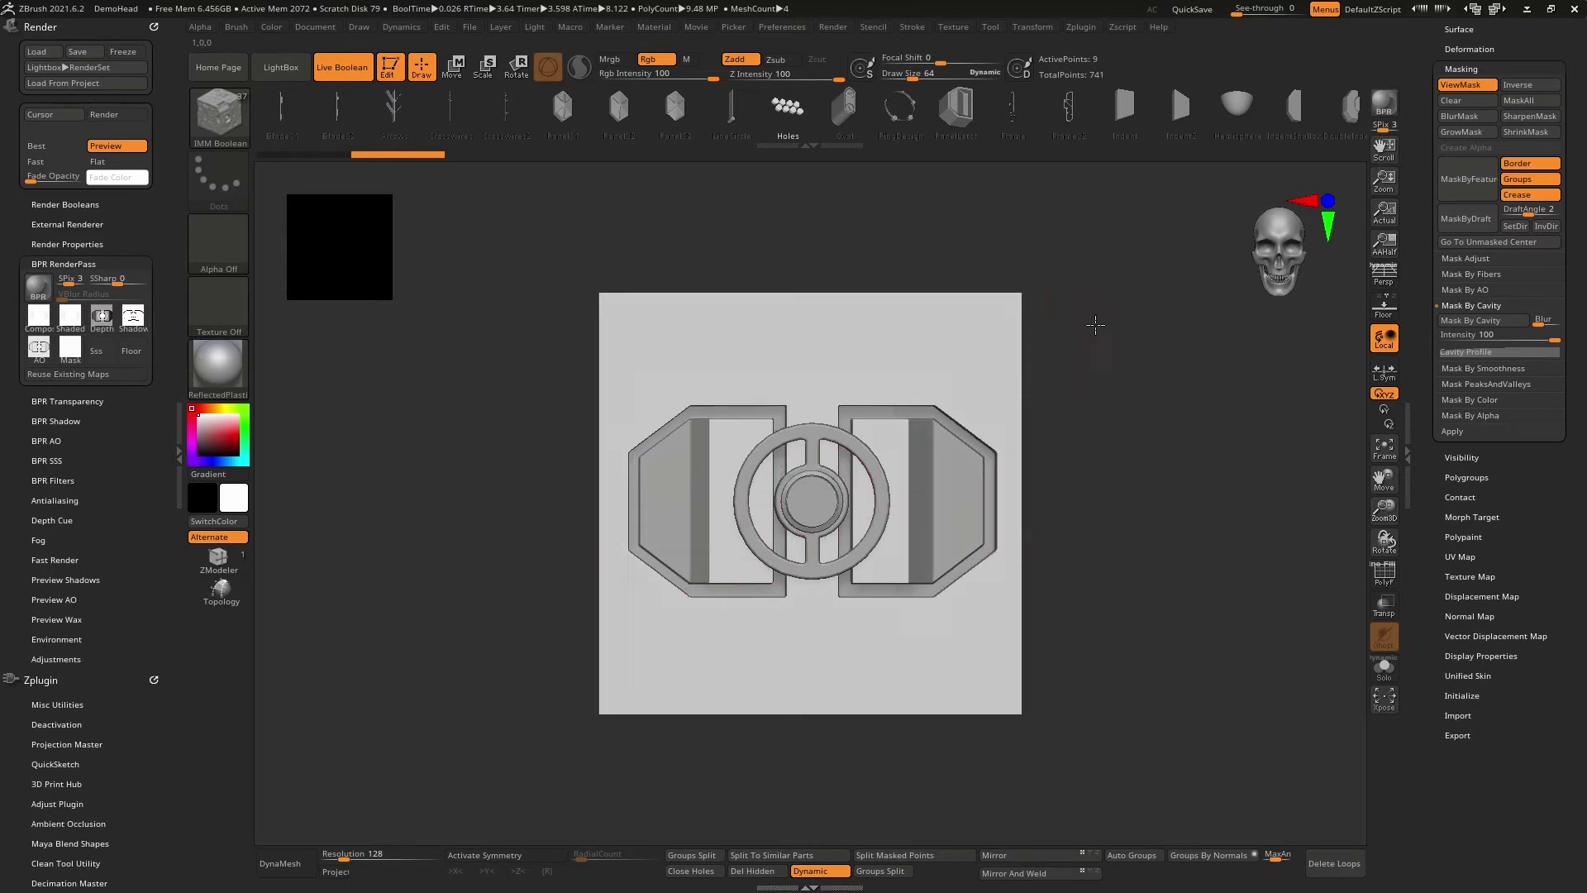
pyautogui.moveTo(1091, 330)
pyautogui.mouseDown()
pyautogui.moveTo(1144, 369)
pyautogui.moveTo(1104, 380)
pyautogui.moveTo(1099, 340)
pyautogui.mouseUp()
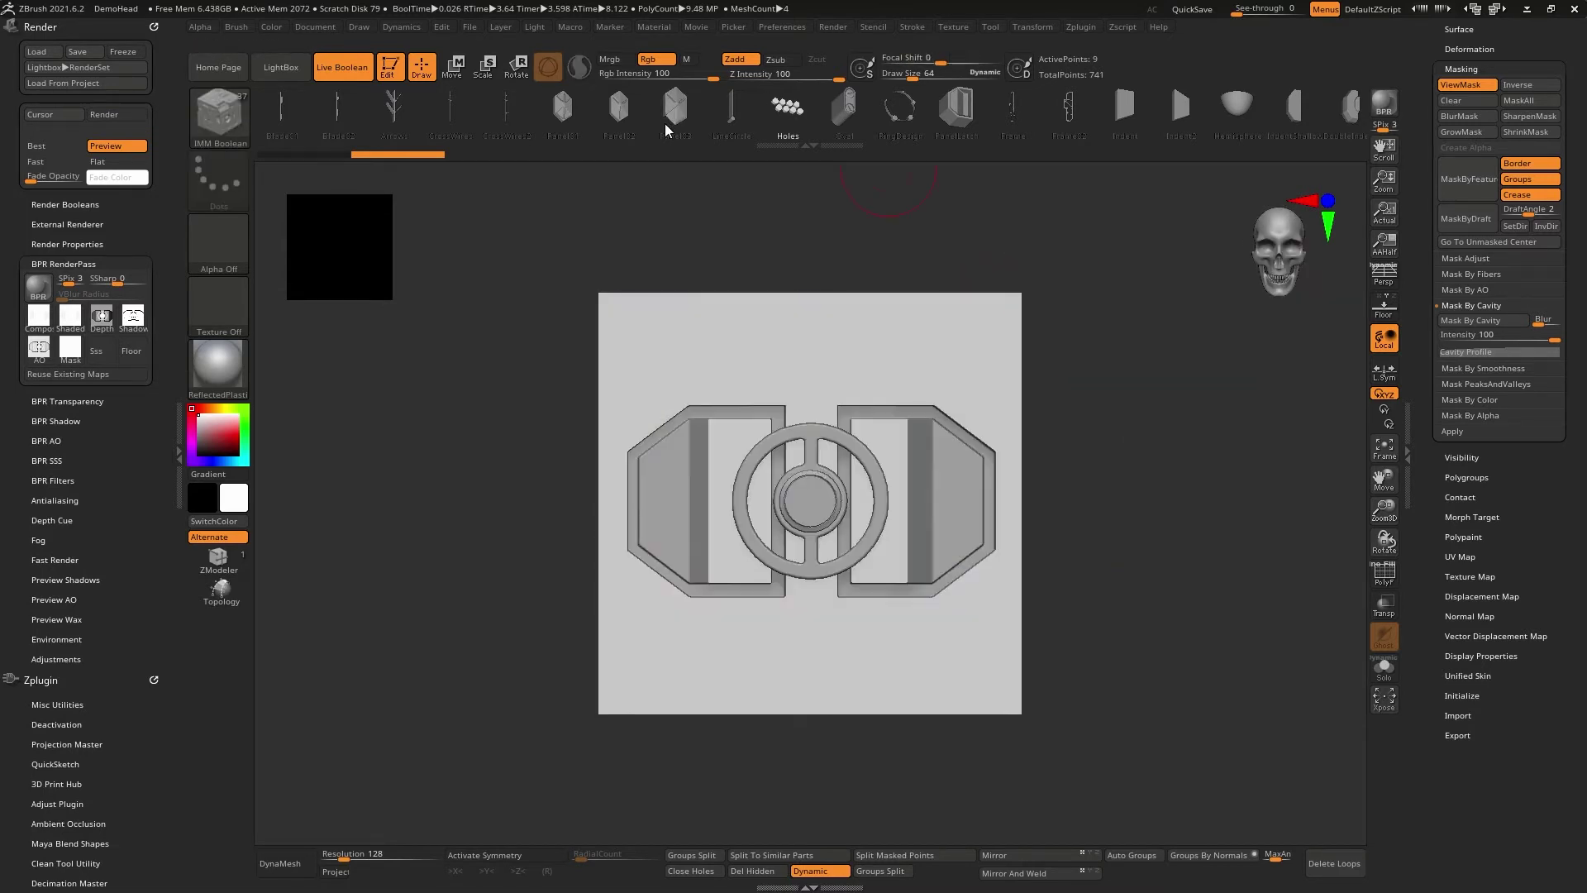
pyautogui.scroll(-5, 1166, 106)
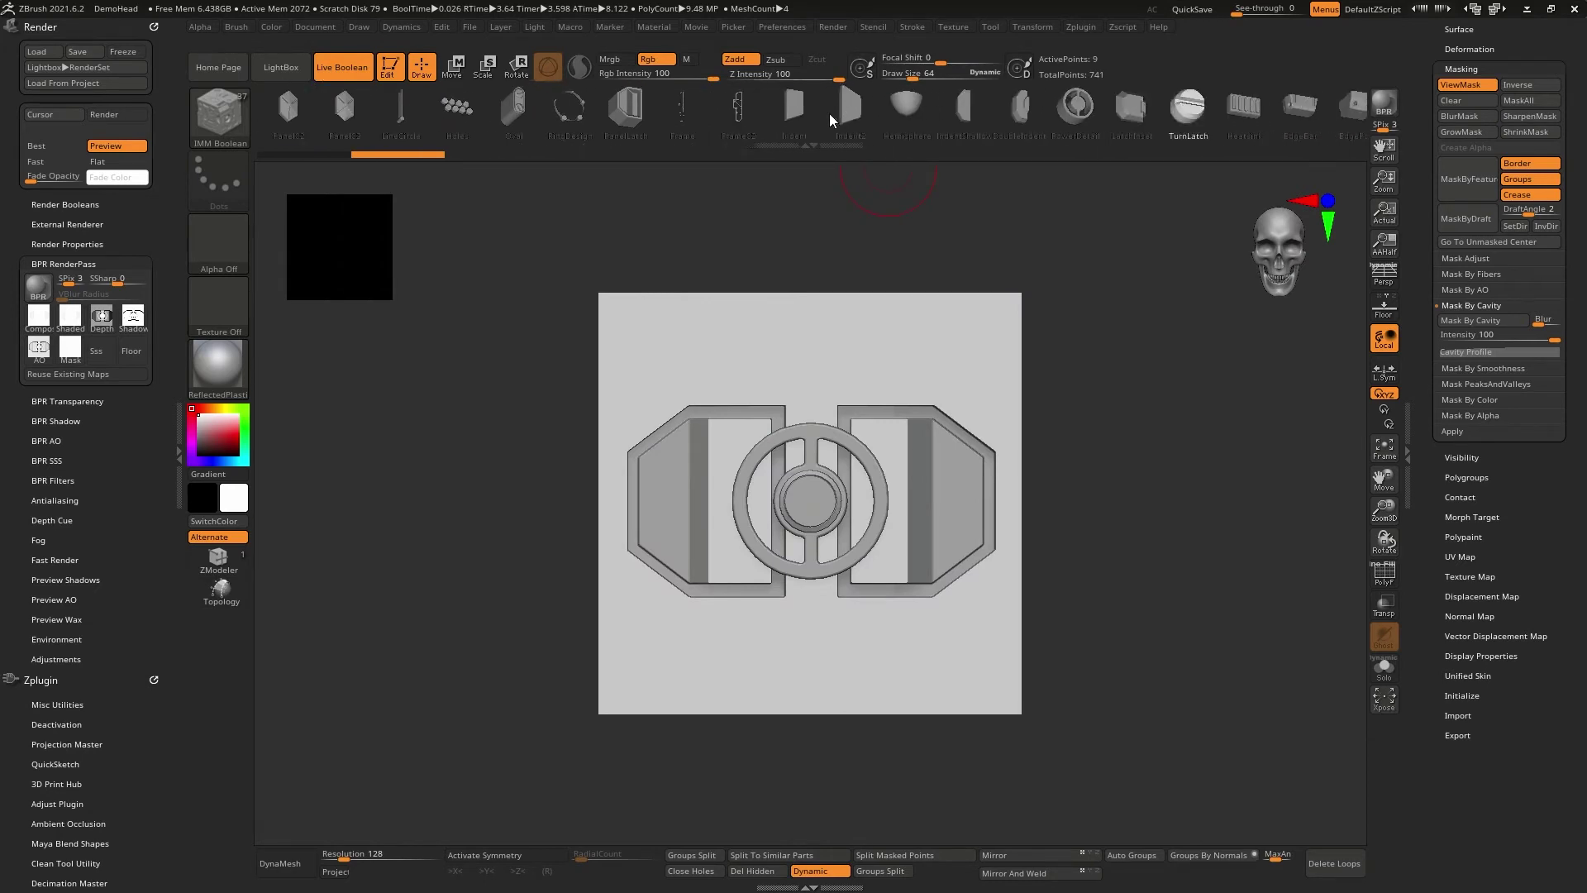
pyautogui.scroll(-3, 1192, 123)
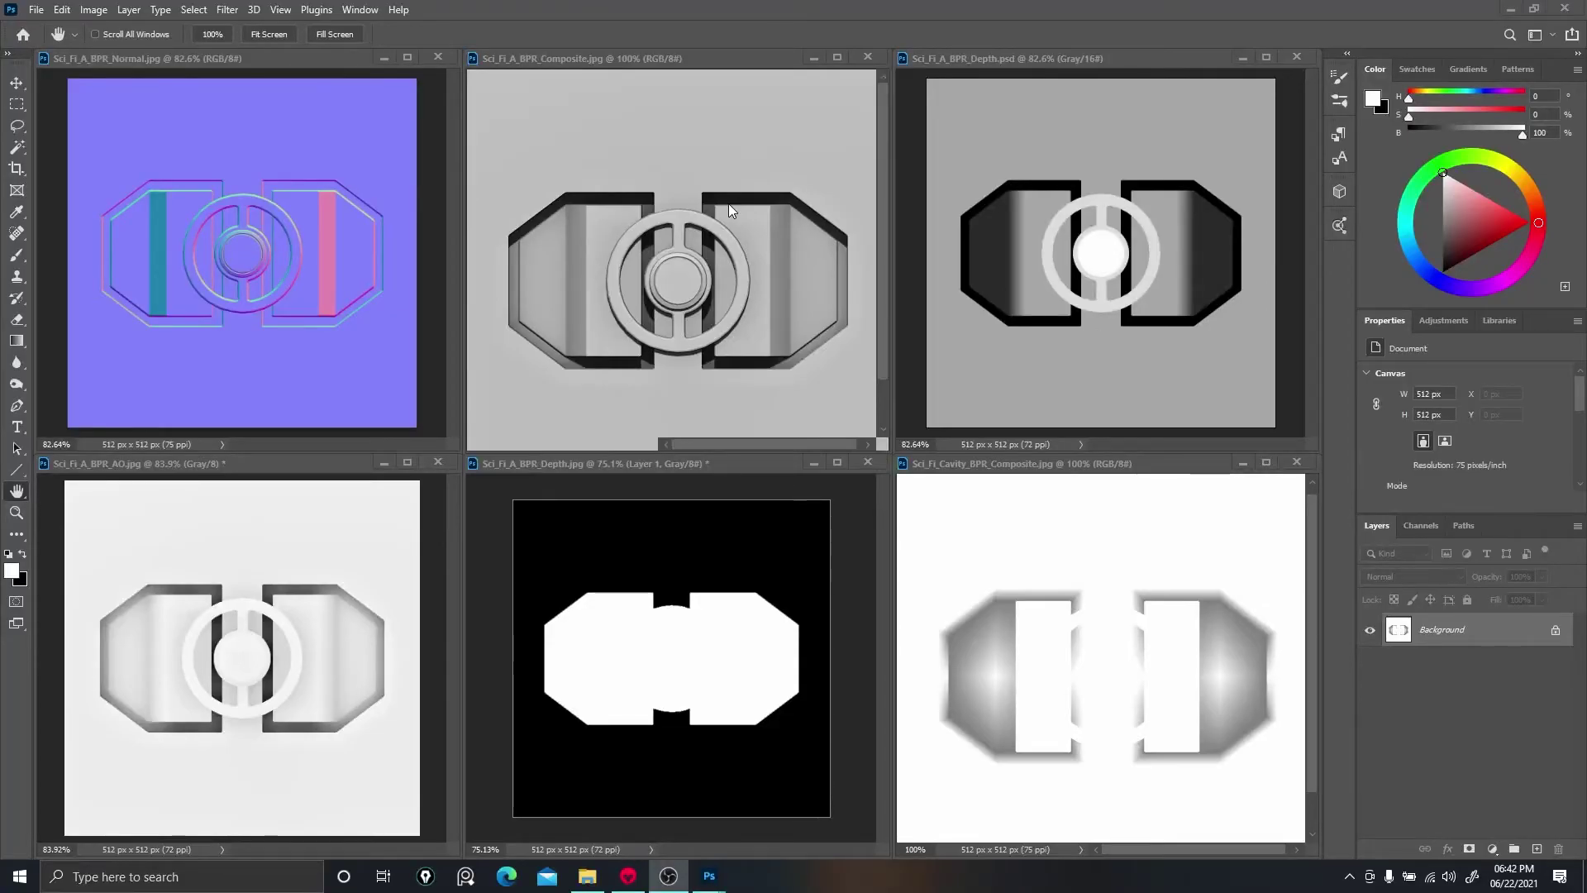
# Review the normal, composite and depth maps, fitting the composite and cavity images fully inside their document windows.
pyautogui.click(273, 58)
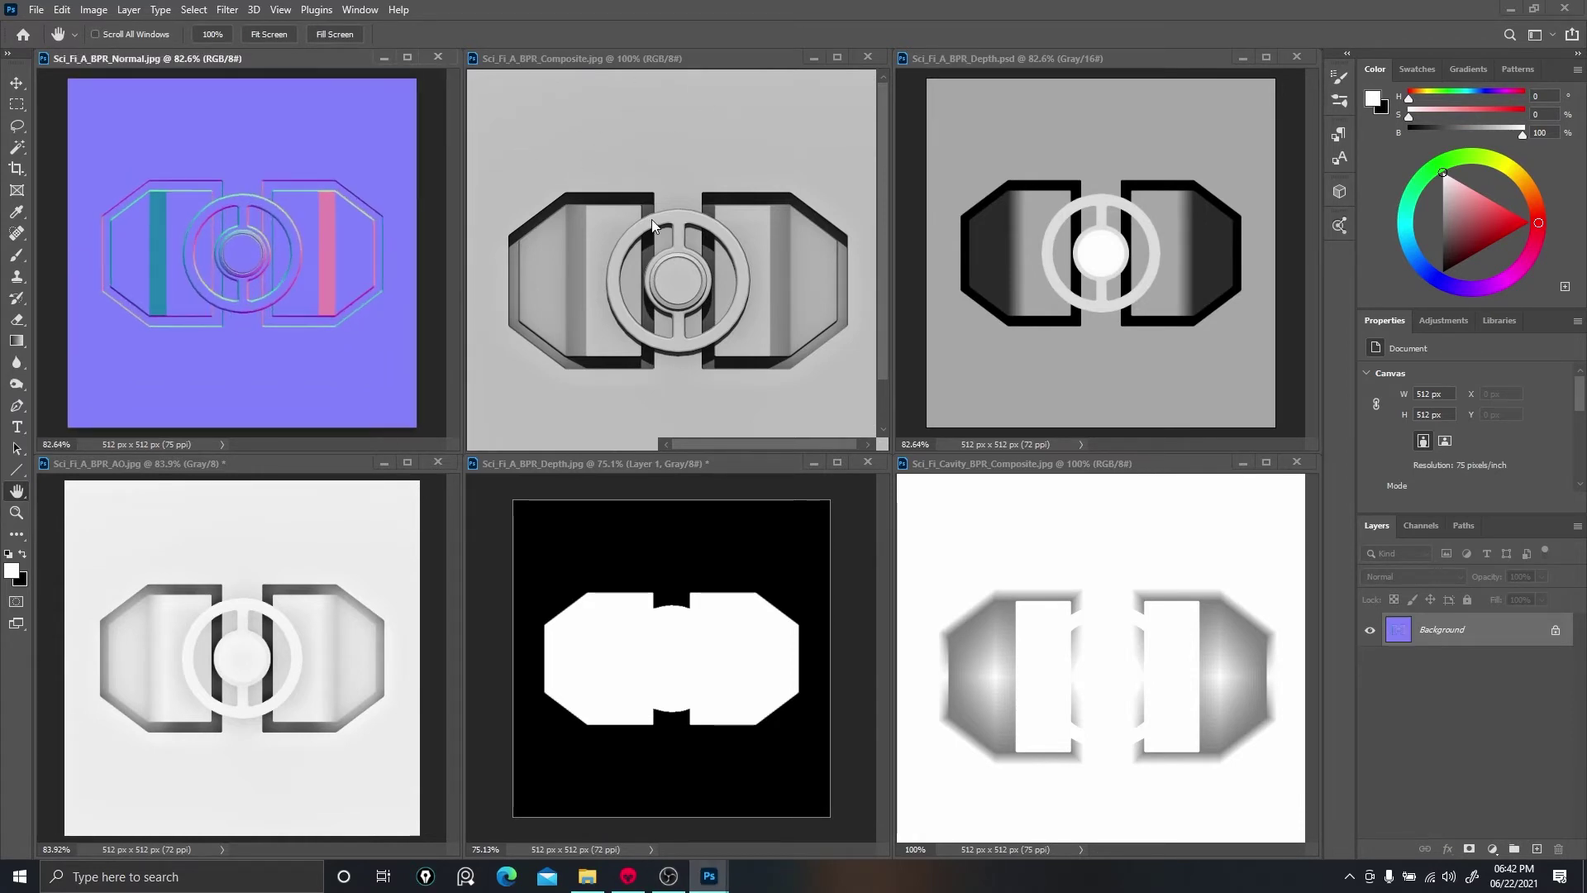
pyautogui.click(553, 203)
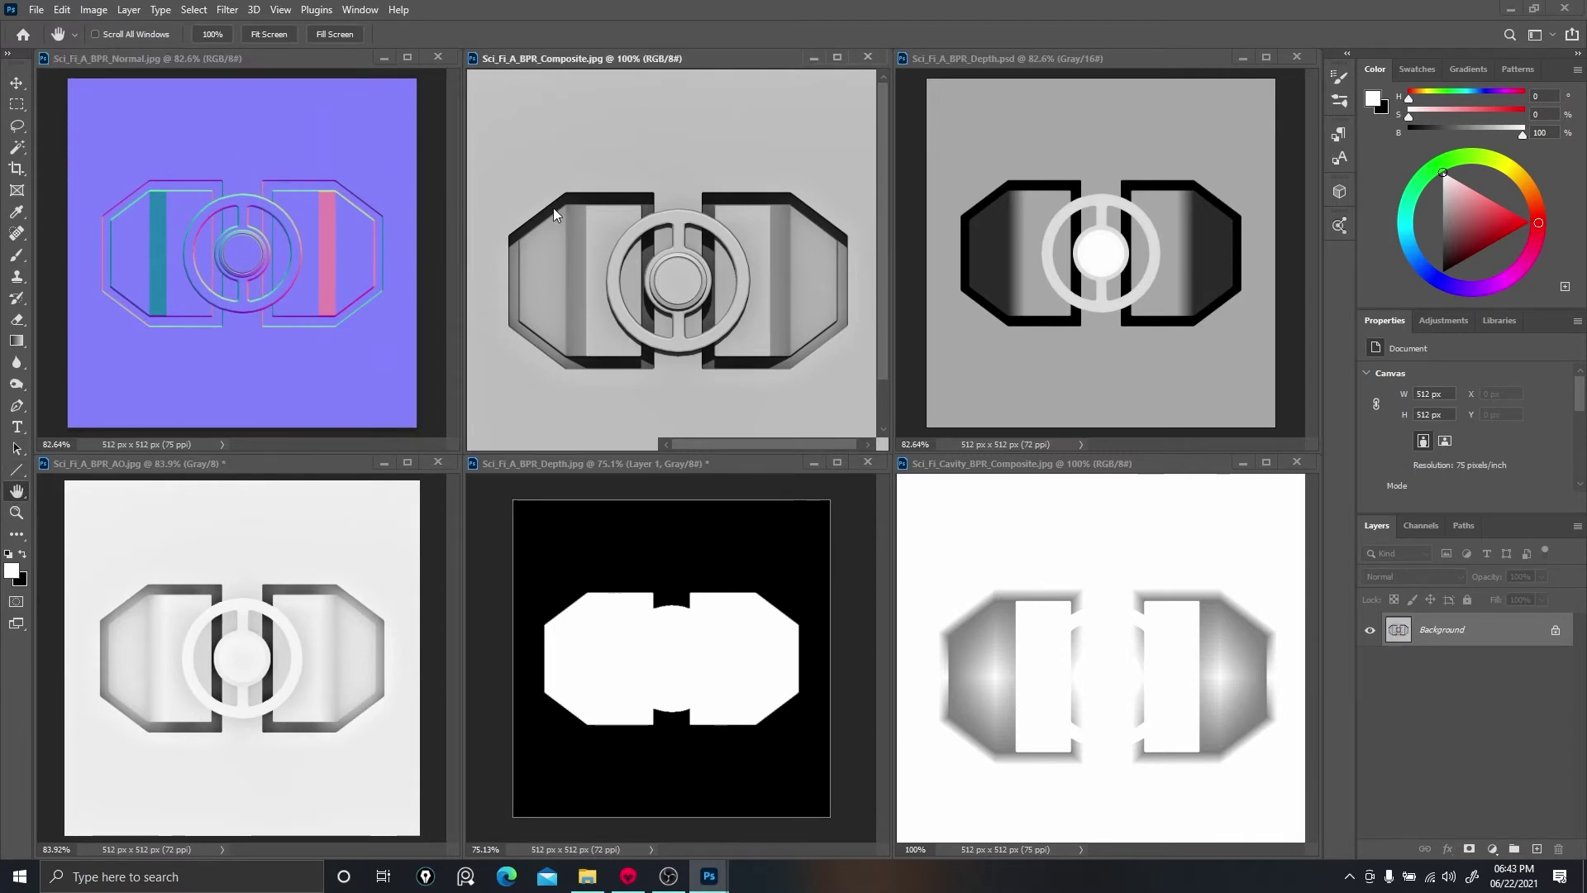
pyautogui.hotkey('ctrl', '0')
pyautogui.click(1014, 260)
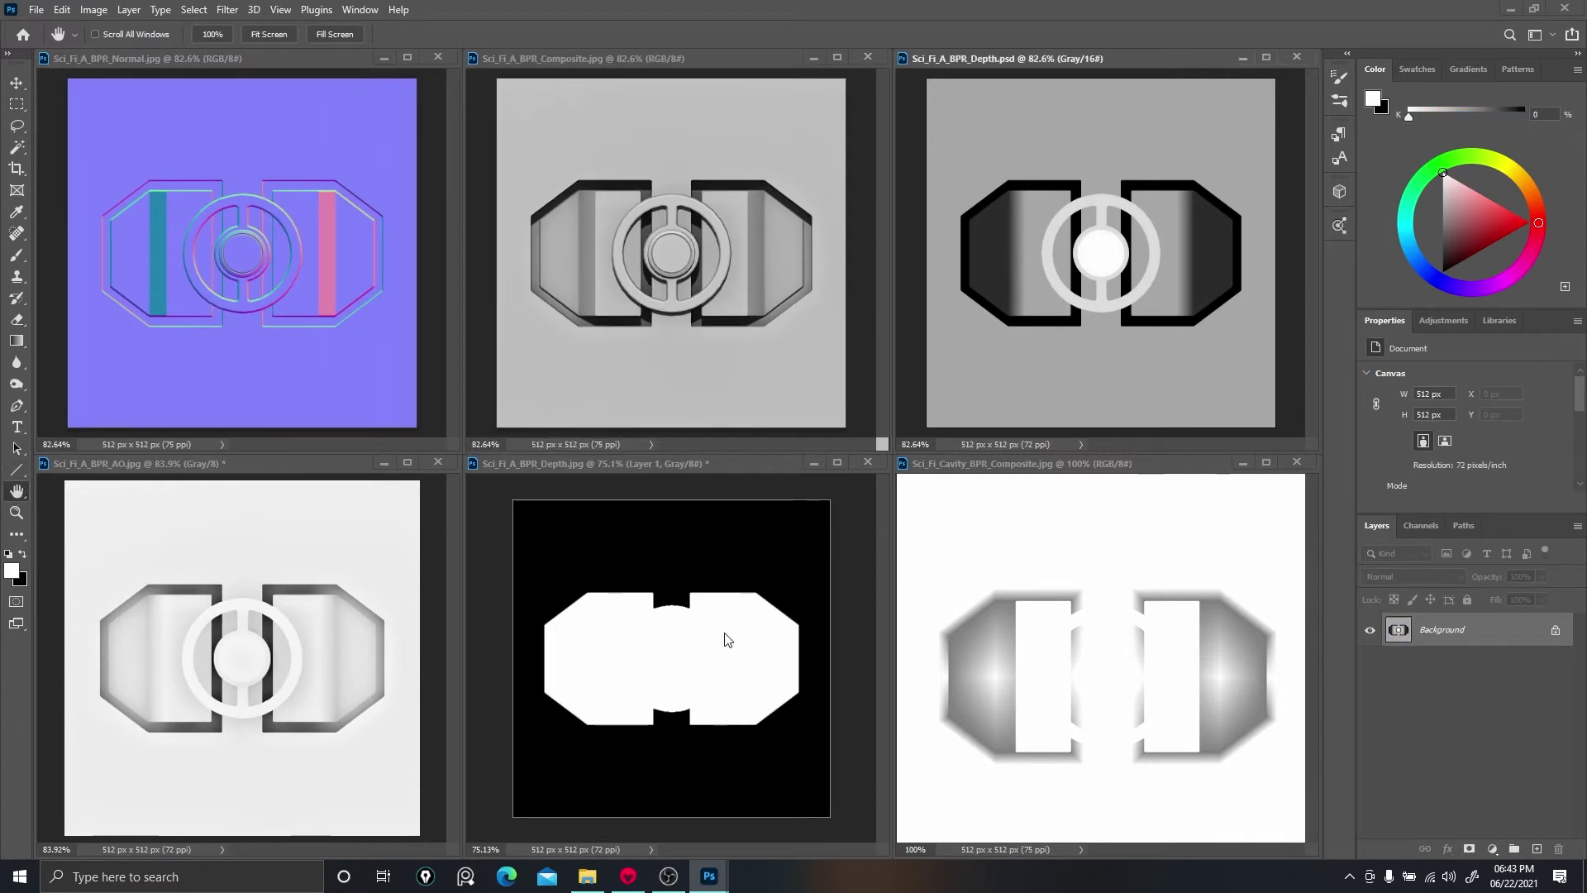
pyautogui.click(986, 623)
pyautogui.hotkey('ctrl', '0')
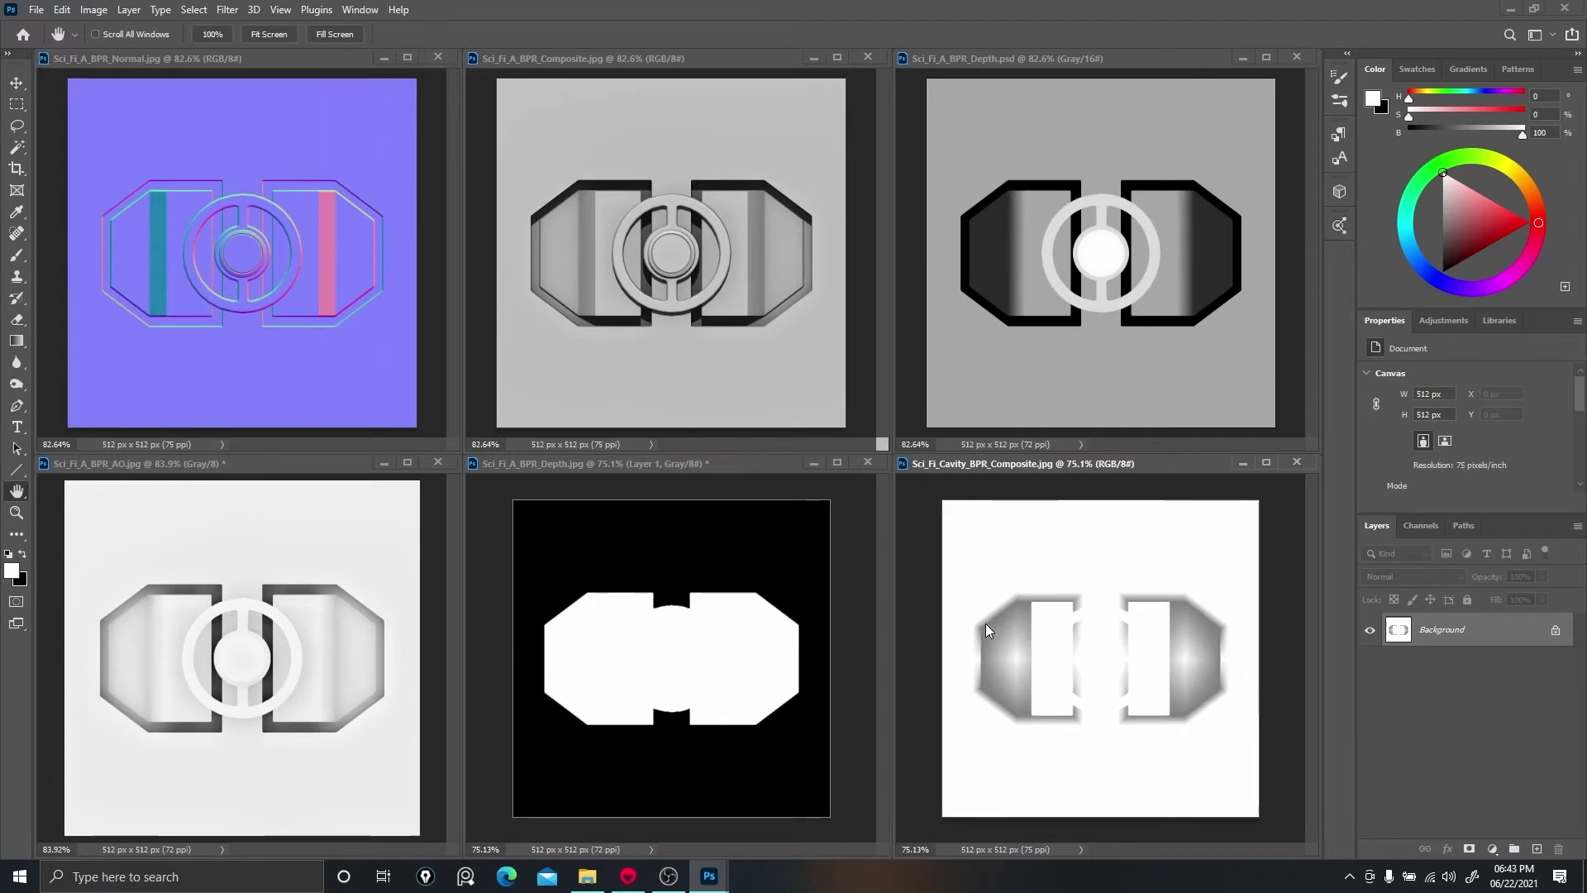
# Hide Layer 1 in Sci_Fi_A_BPR_Depth.jpg to inspect the depth map beneath the black-and-white mask, and show the layer again.
pyautogui.click(642, 546)
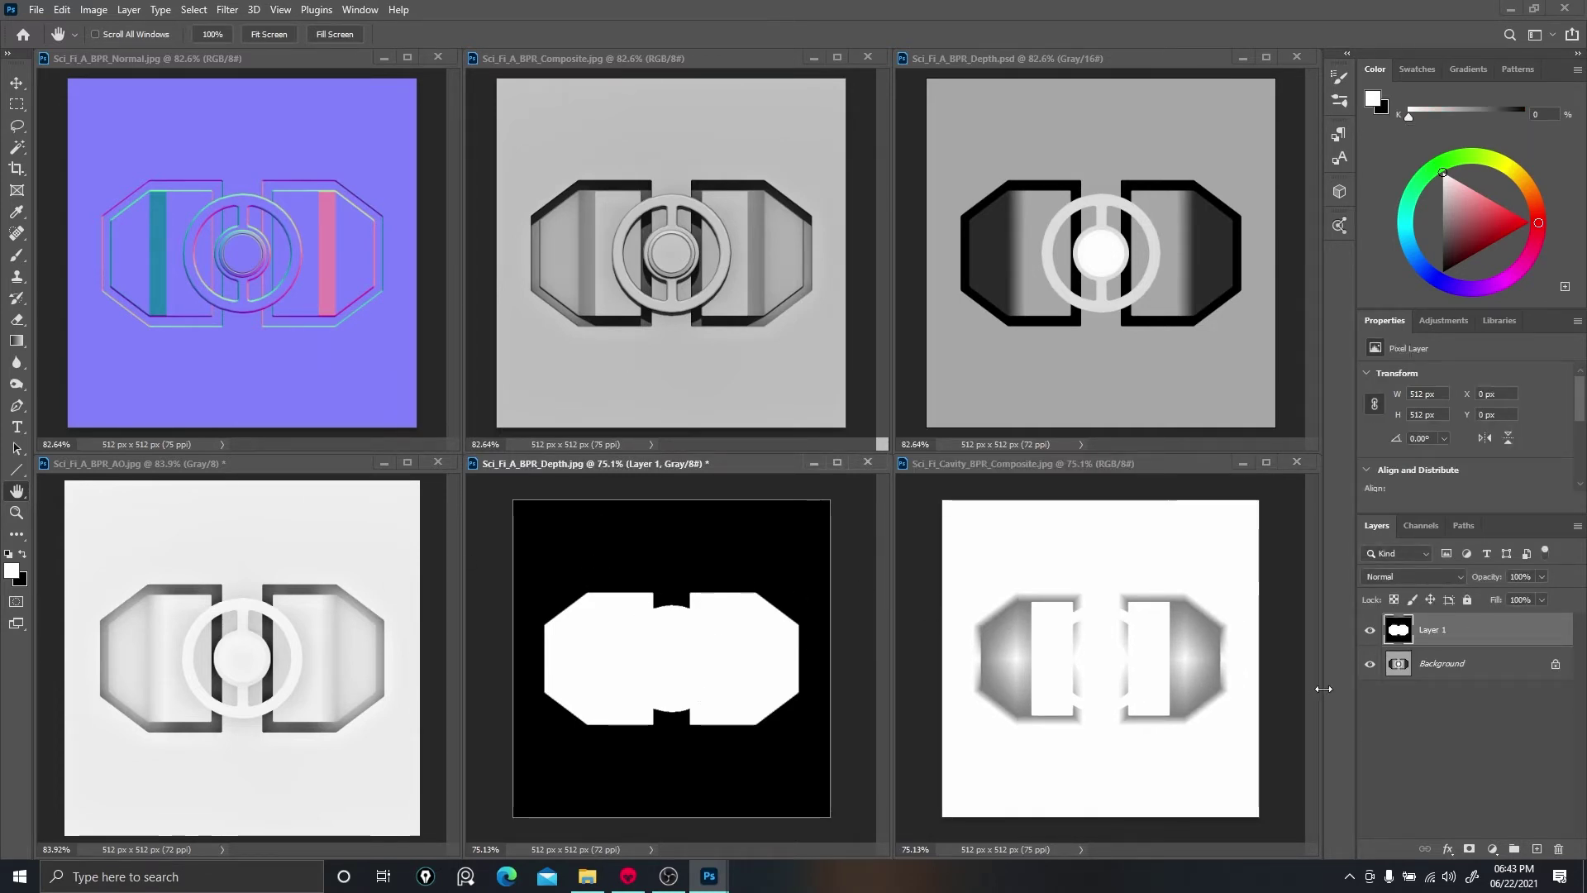
pyautogui.click(1368, 631)
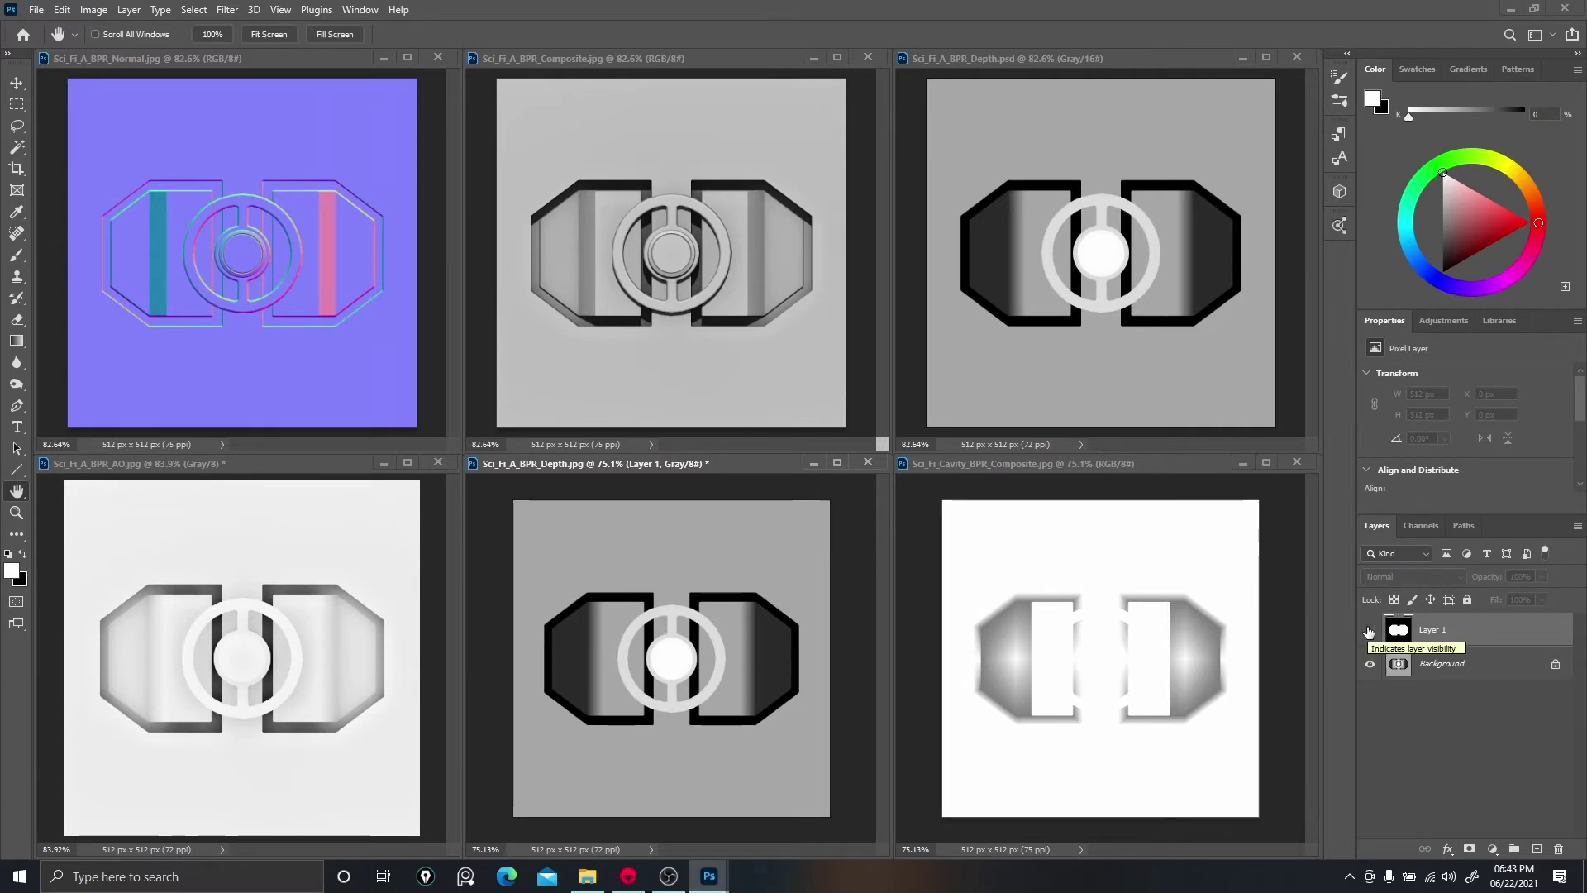
pyautogui.keyDown('alt'); pyautogui.scroll(3, 677, 553); pyautogui.keyUp('alt')
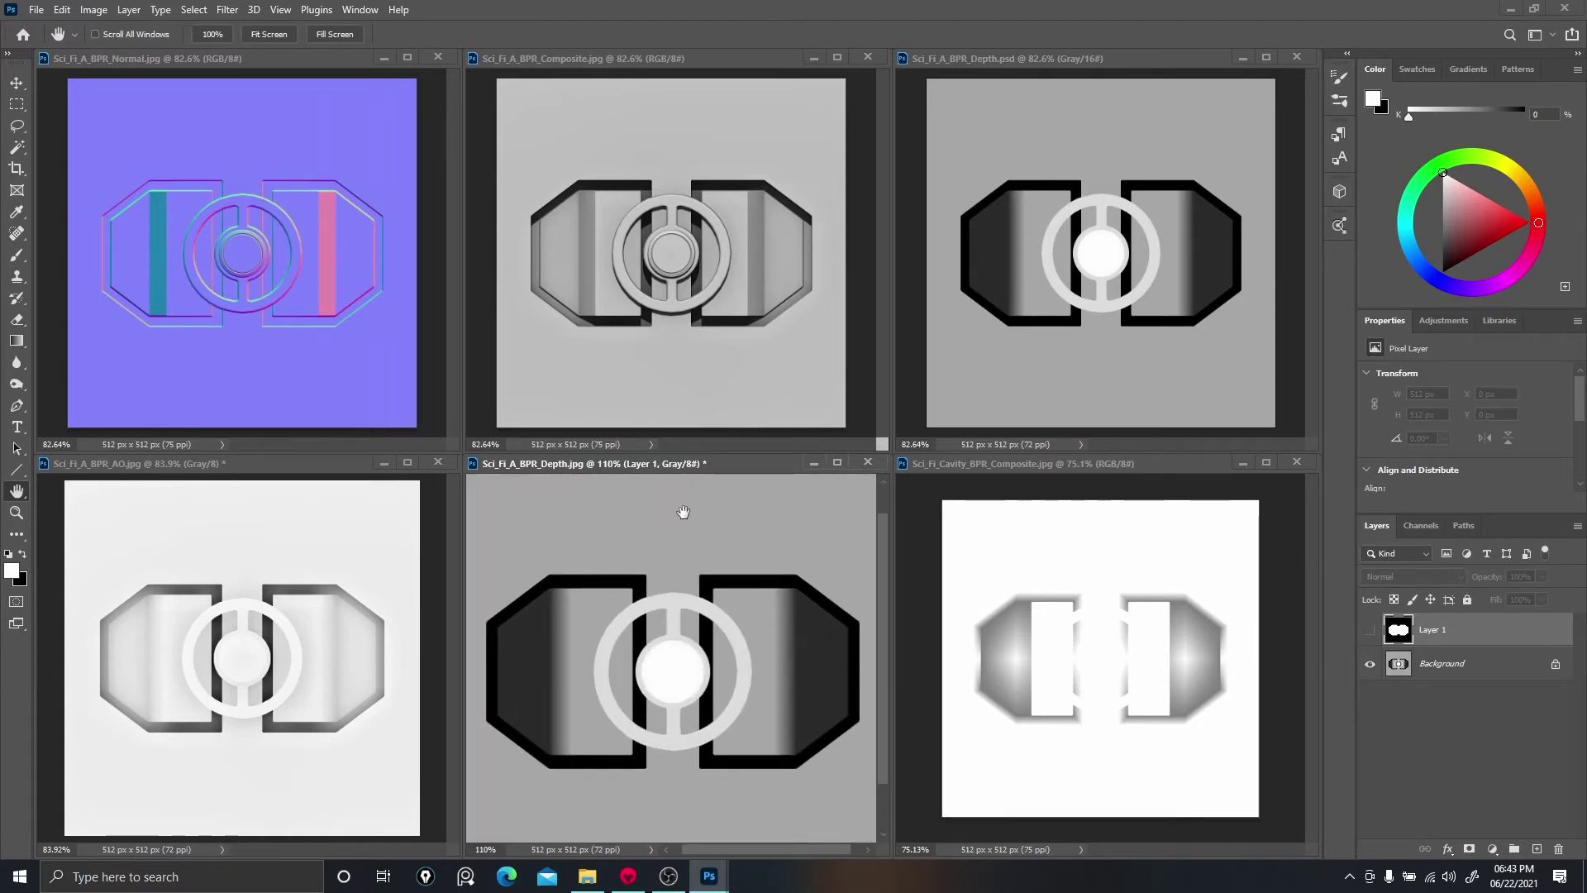
pyautogui.keyDown('alt'); pyautogui.scroll(-2, 674, 516); pyautogui.keyUp('alt')
pyautogui.click(1369, 630)
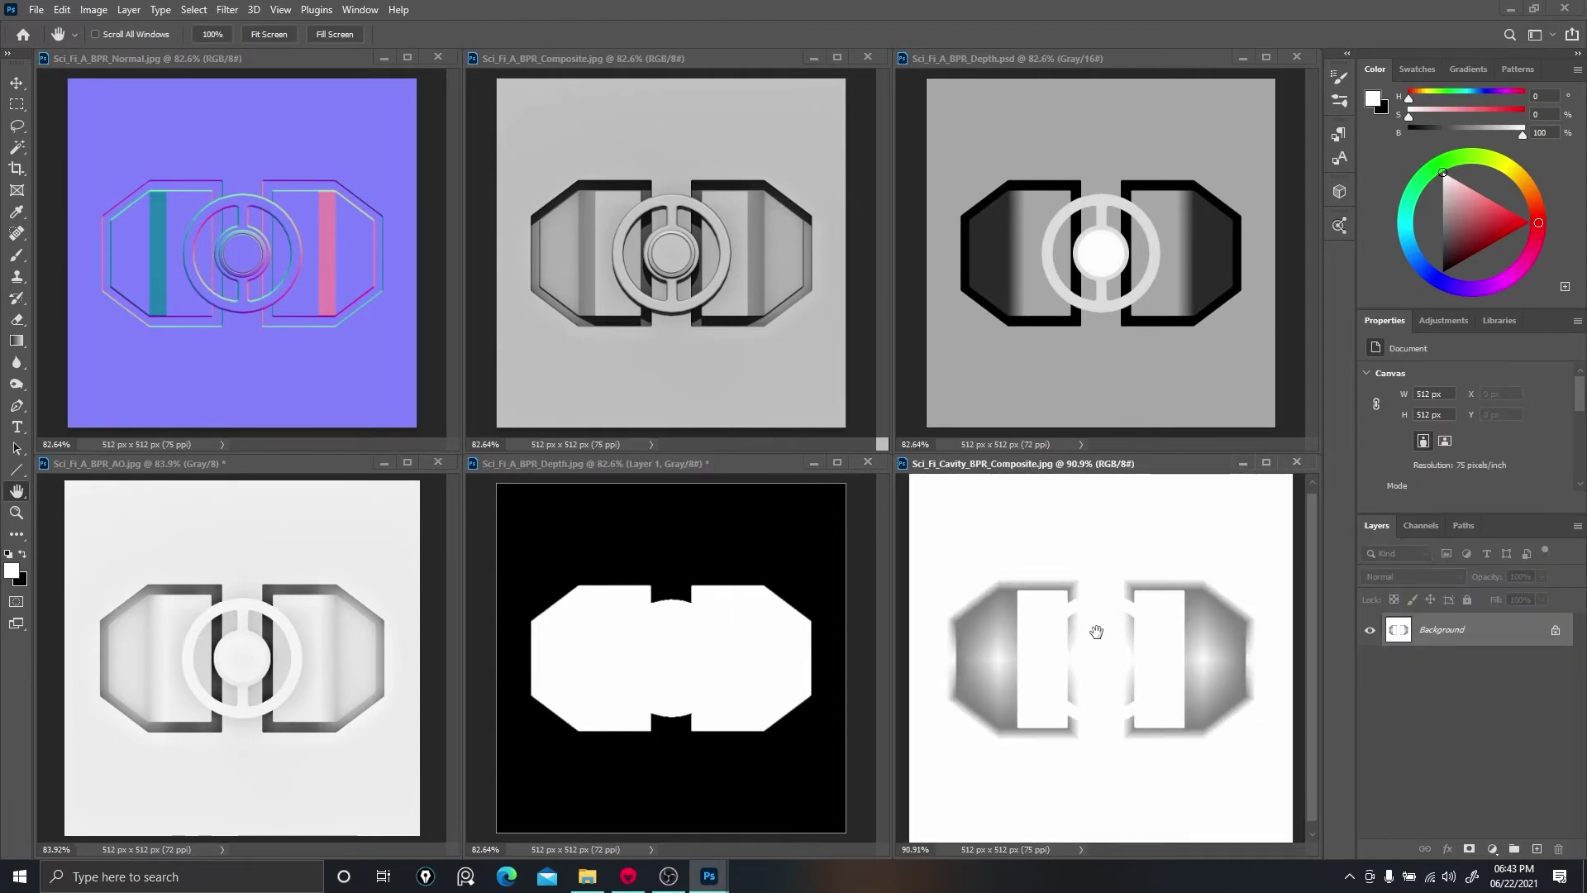
# Compare the cavity, normal, composite, mask, depth and AO maps of the sci-fi detail across the open documents.
pyautogui.keyDown('alt'); pyautogui.scroll(-2, 1094, 625); pyautogui.keyUp('alt')
pyautogui.keyDown('alt'); pyautogui.scroll(2, 1092, 619); pyautogui.keyUp('alt')
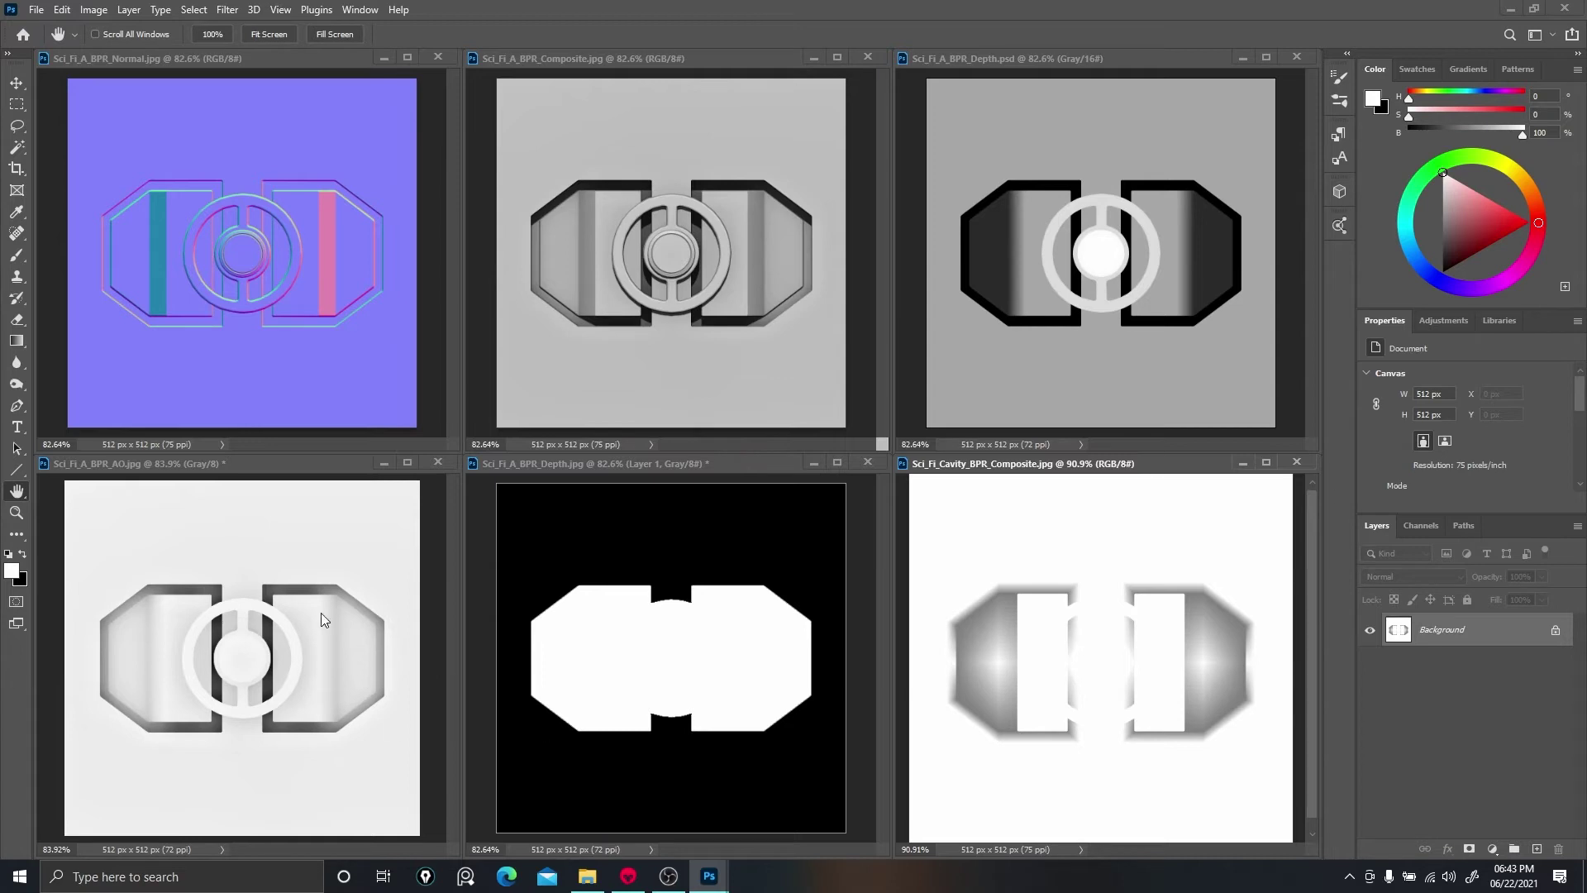
pyautogui.keyDown('alt'); pyautogui.scroll(-1, 1040, 659); pyautogui.keyUp('alt')
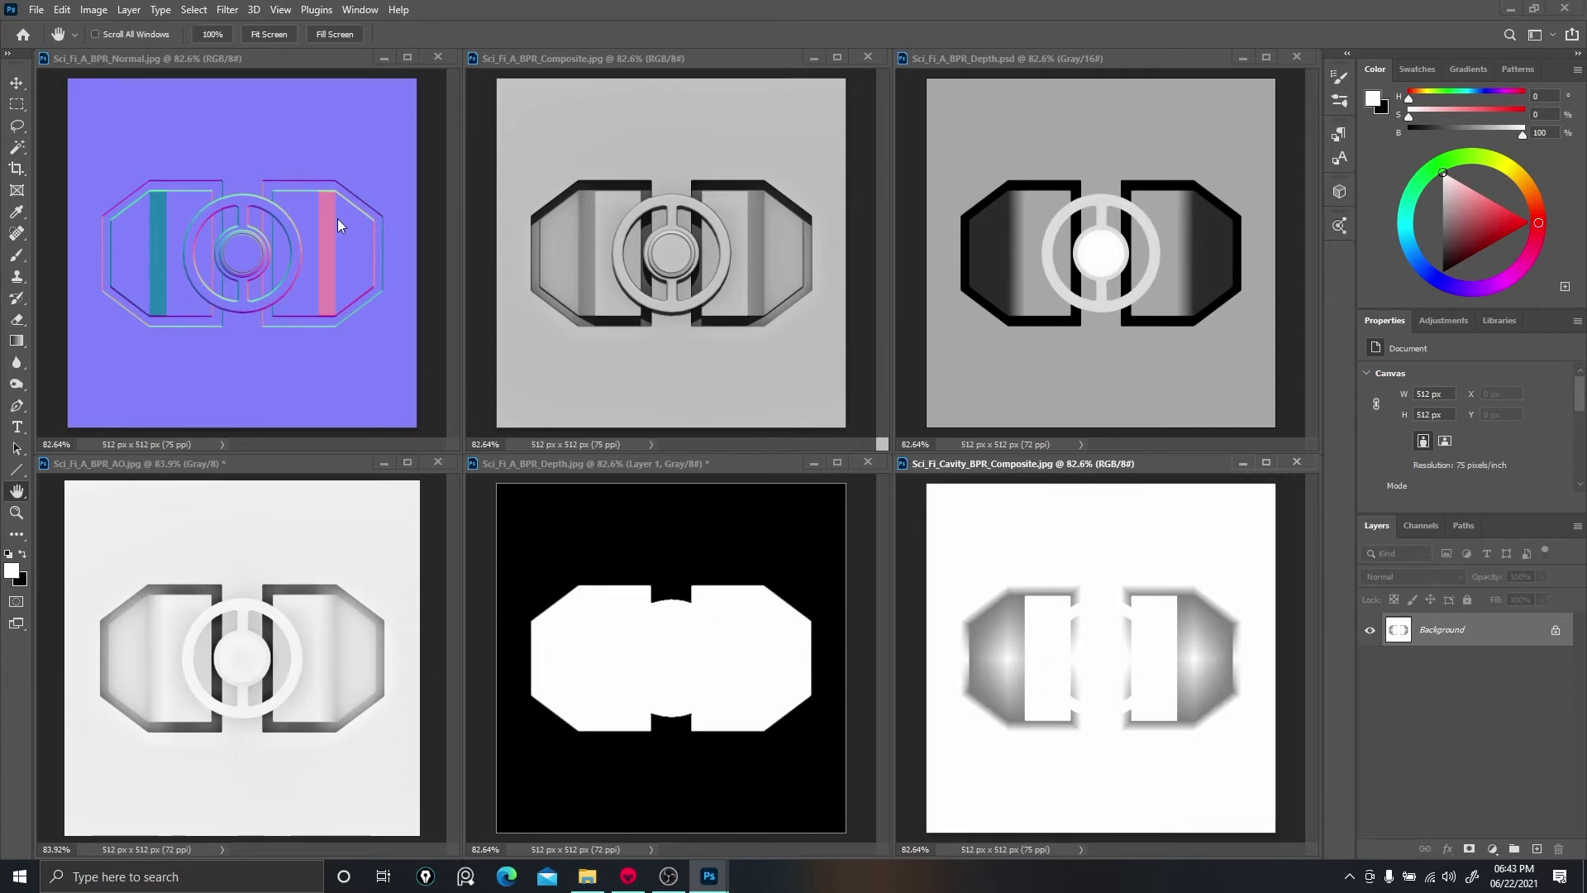
pyautogui.click(285, 165)
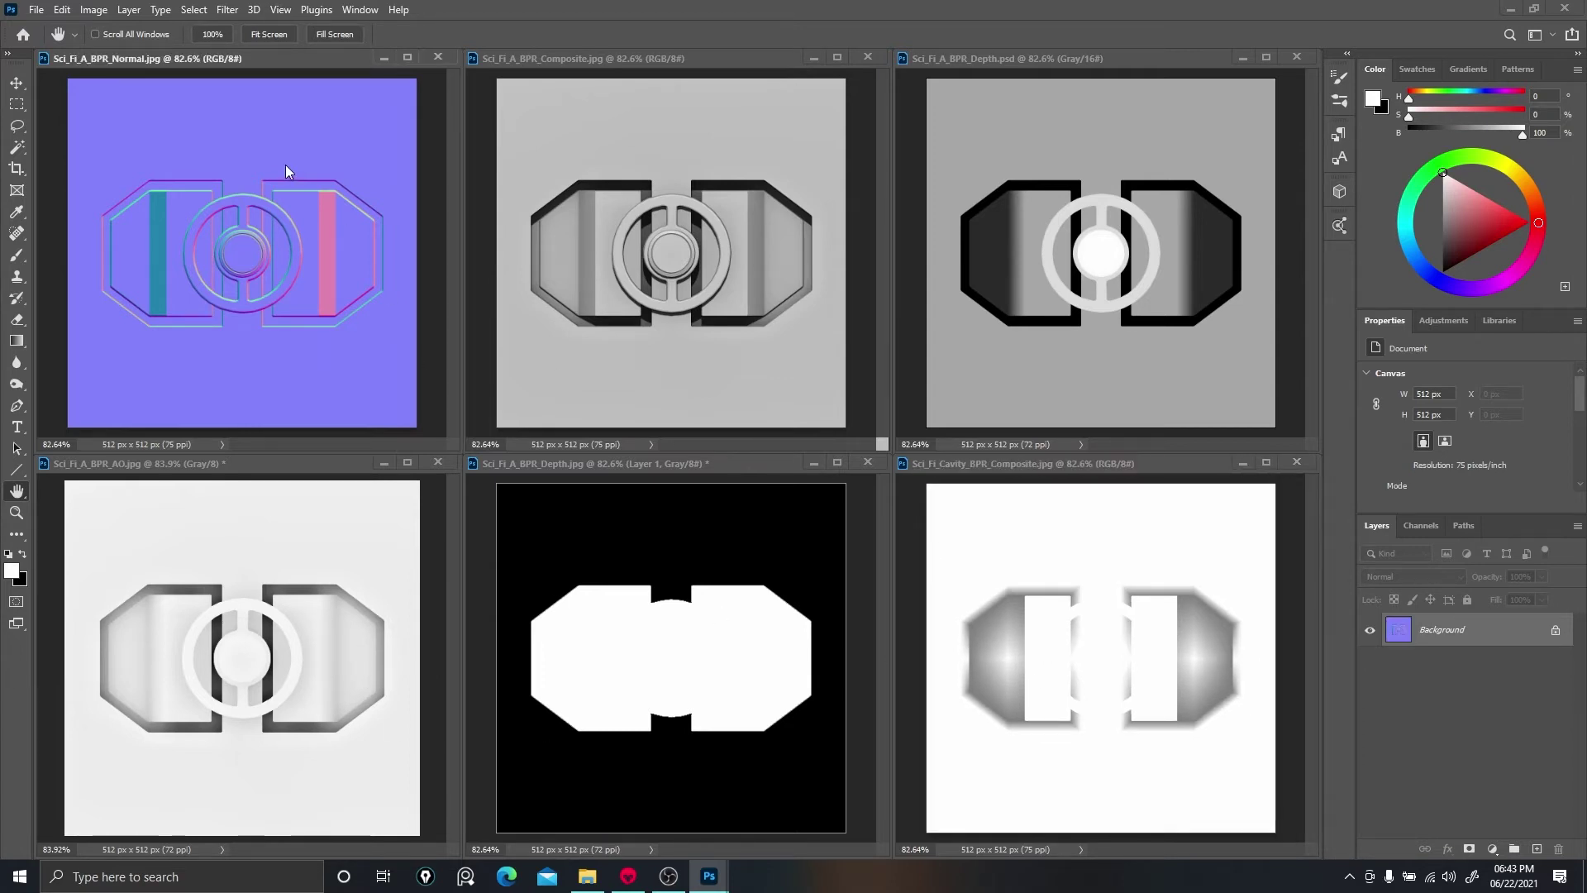
pyautogui.click(680, 174)
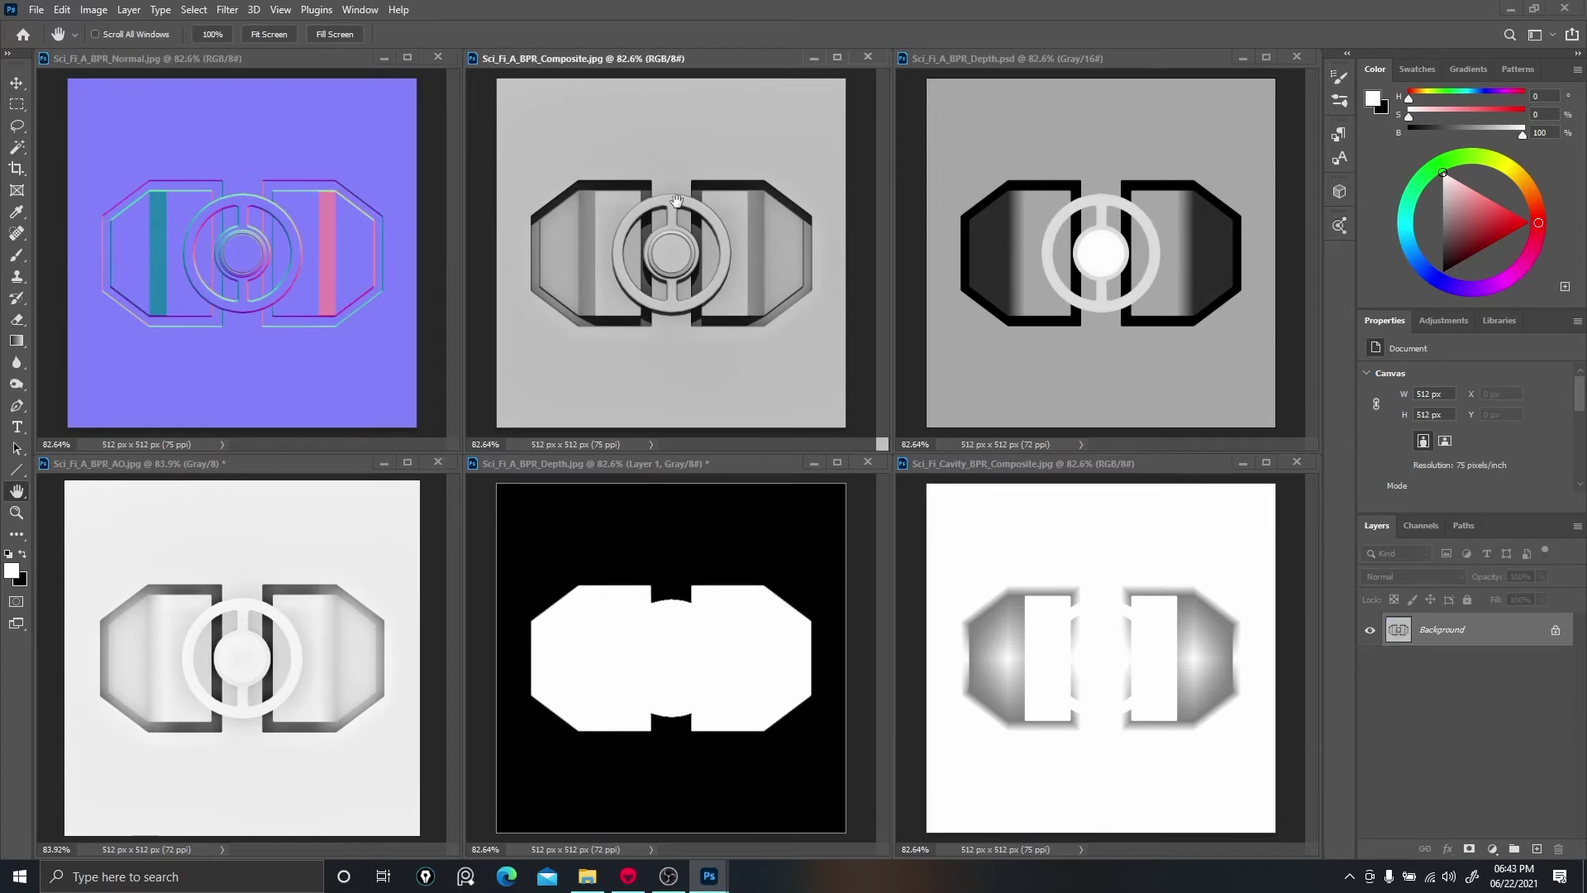
pyautogui.click(676, 646)
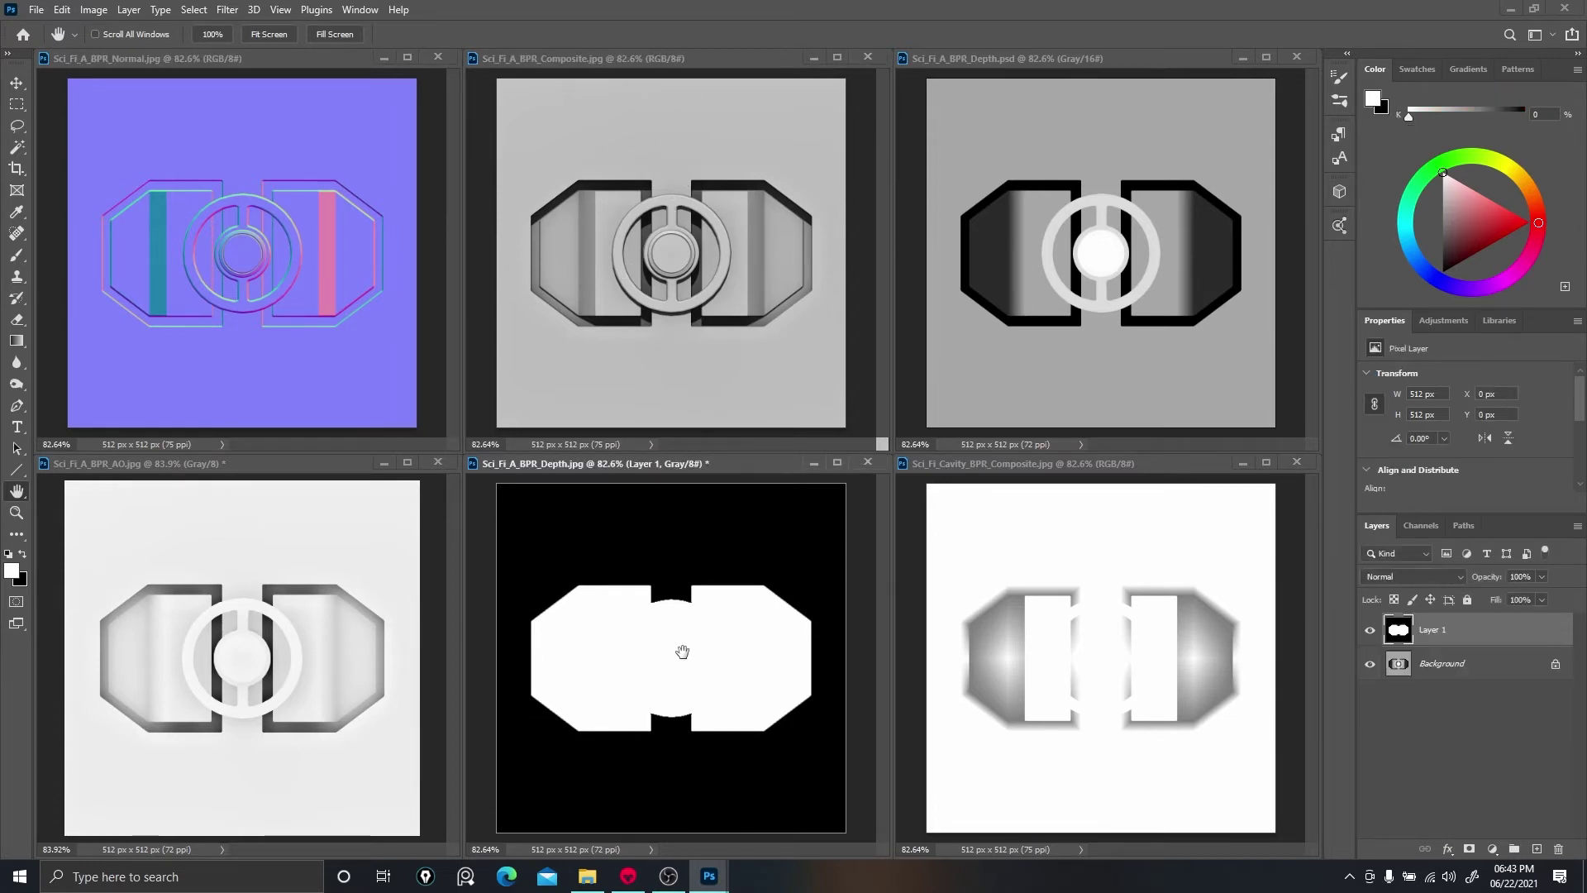
pyautogui.click(678, 279)
pyautogui.keyDown('alt'); pyautogui.scroll(1, 678, 280); pyautogui.keyUp('alt')
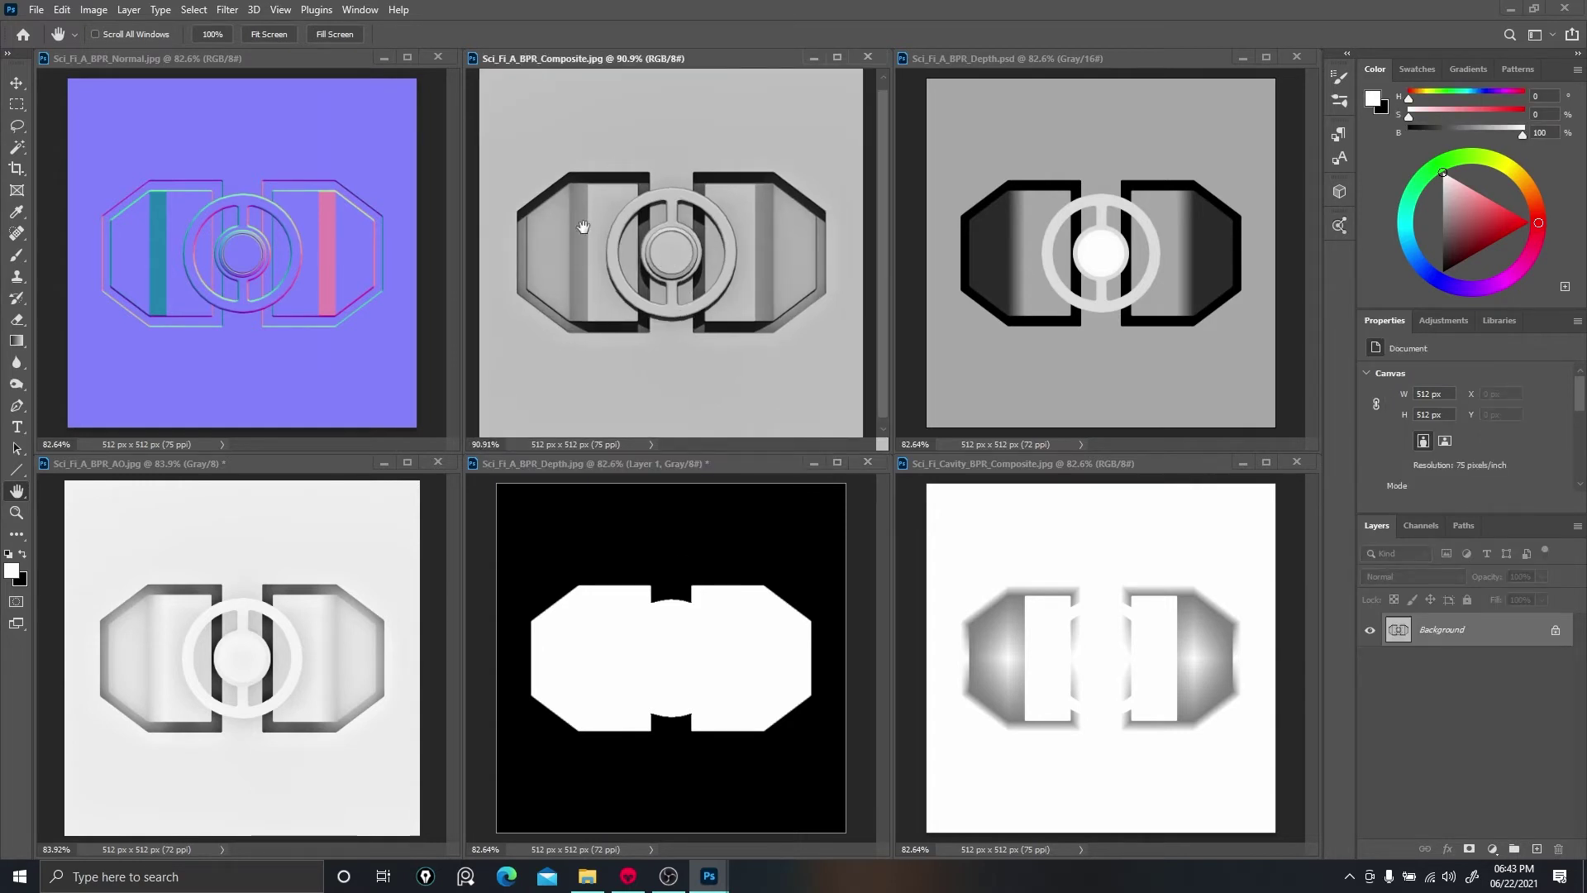
pyautogui.keyDown('alt'); pyautogui.scroll(-1, 720, 241); pyautogui.keyUp('alt')
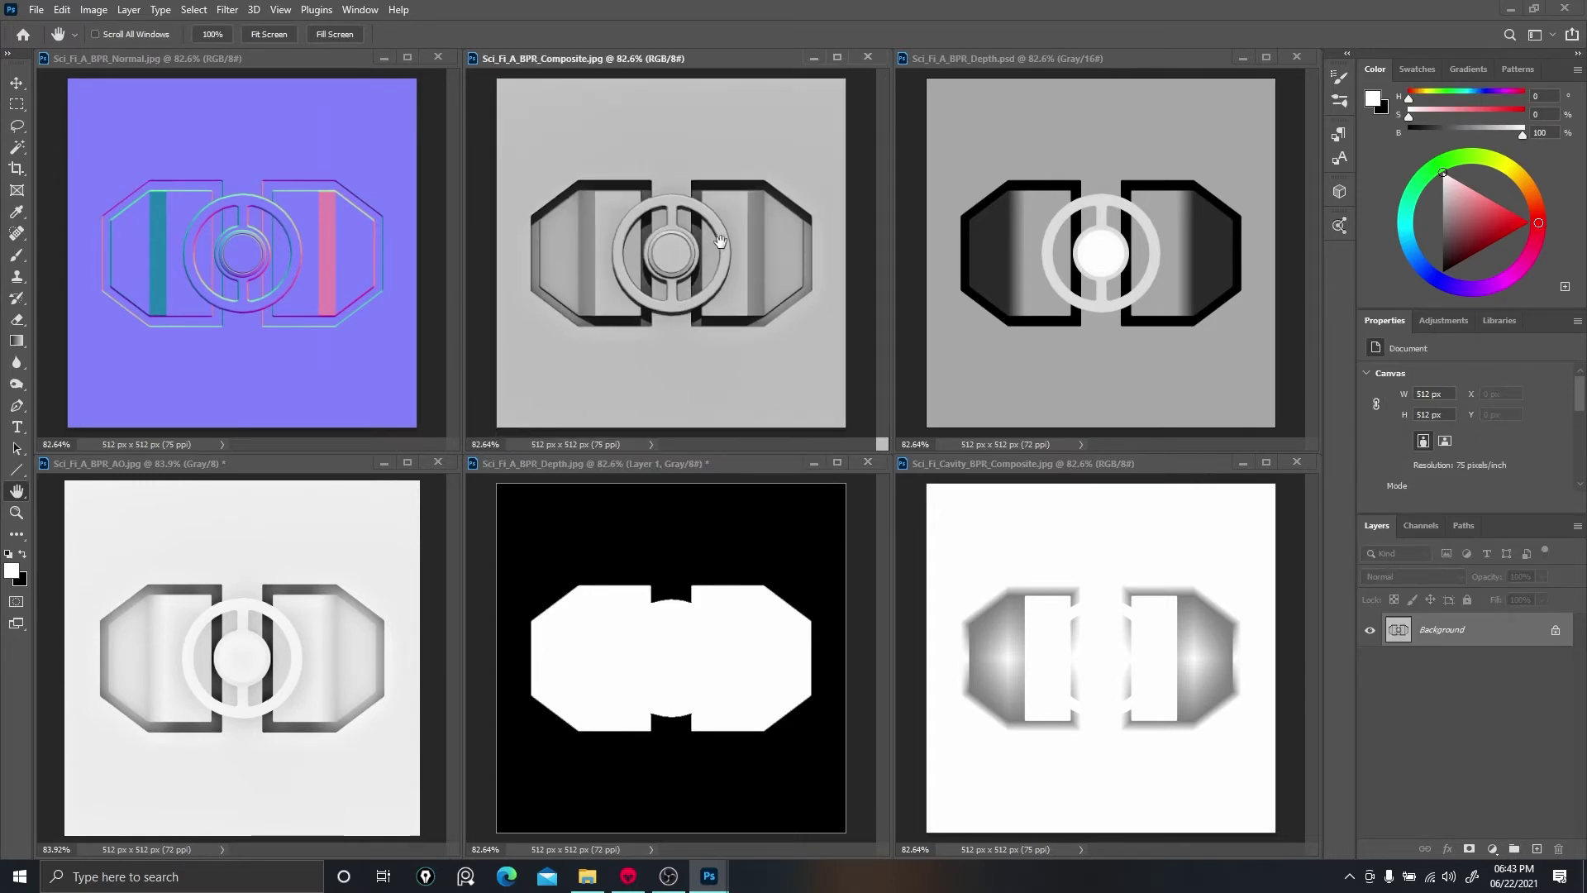
pyautogui.keyDown('alt'); pyautogui.scroll(-1, 720, 240); pyautogui.keyUp('alt')
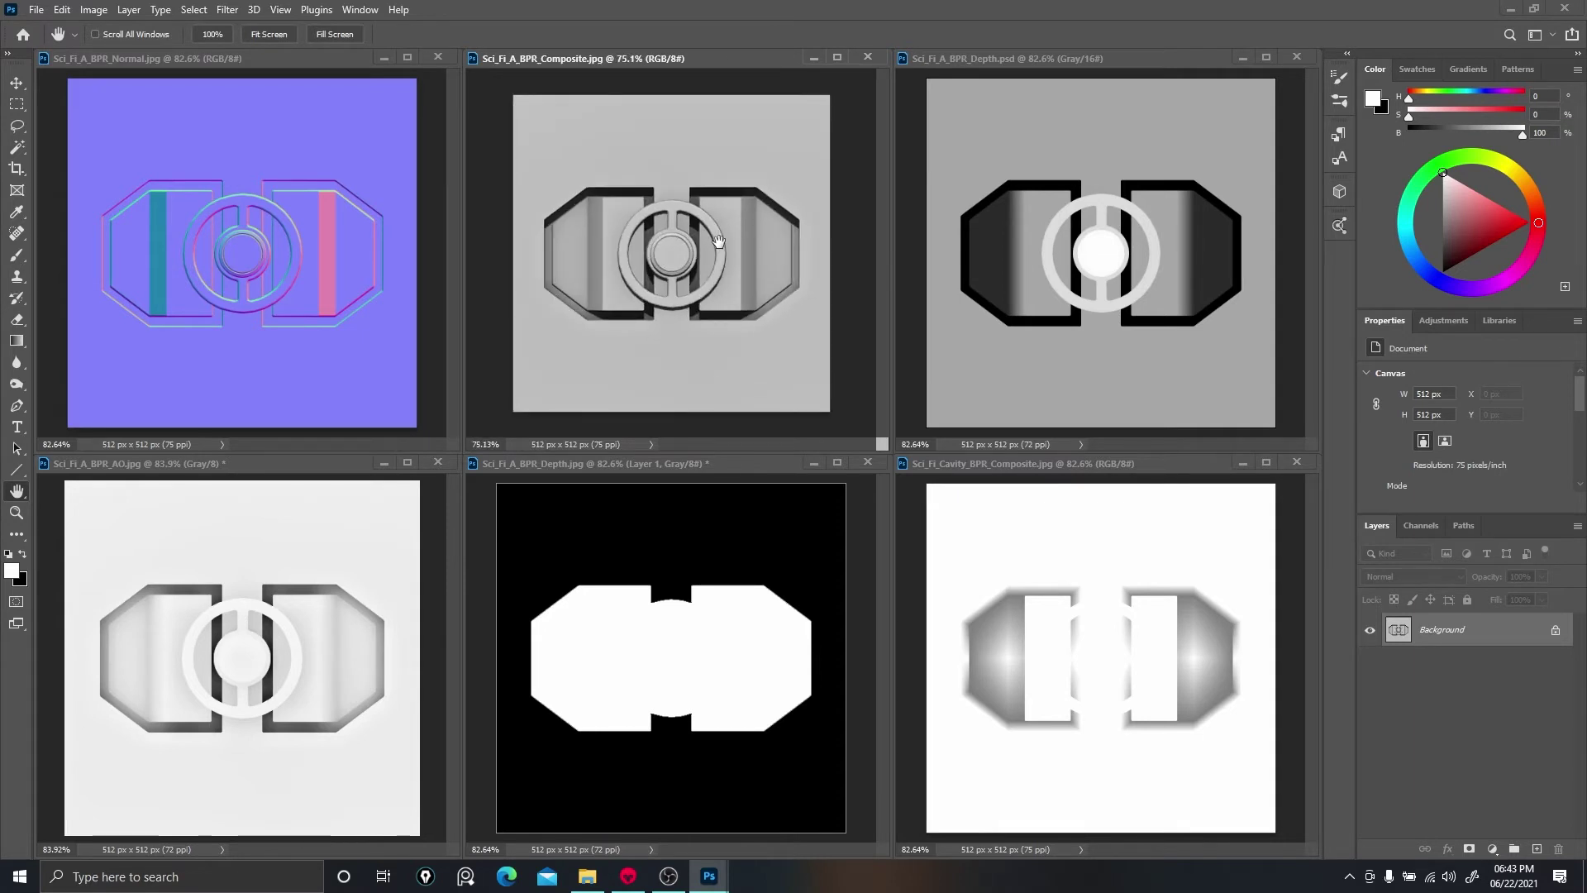
pyautogui.keyDown('alt'); pyautogui.scroll(1, 748, 261); pyautogui.keyUp('alt')
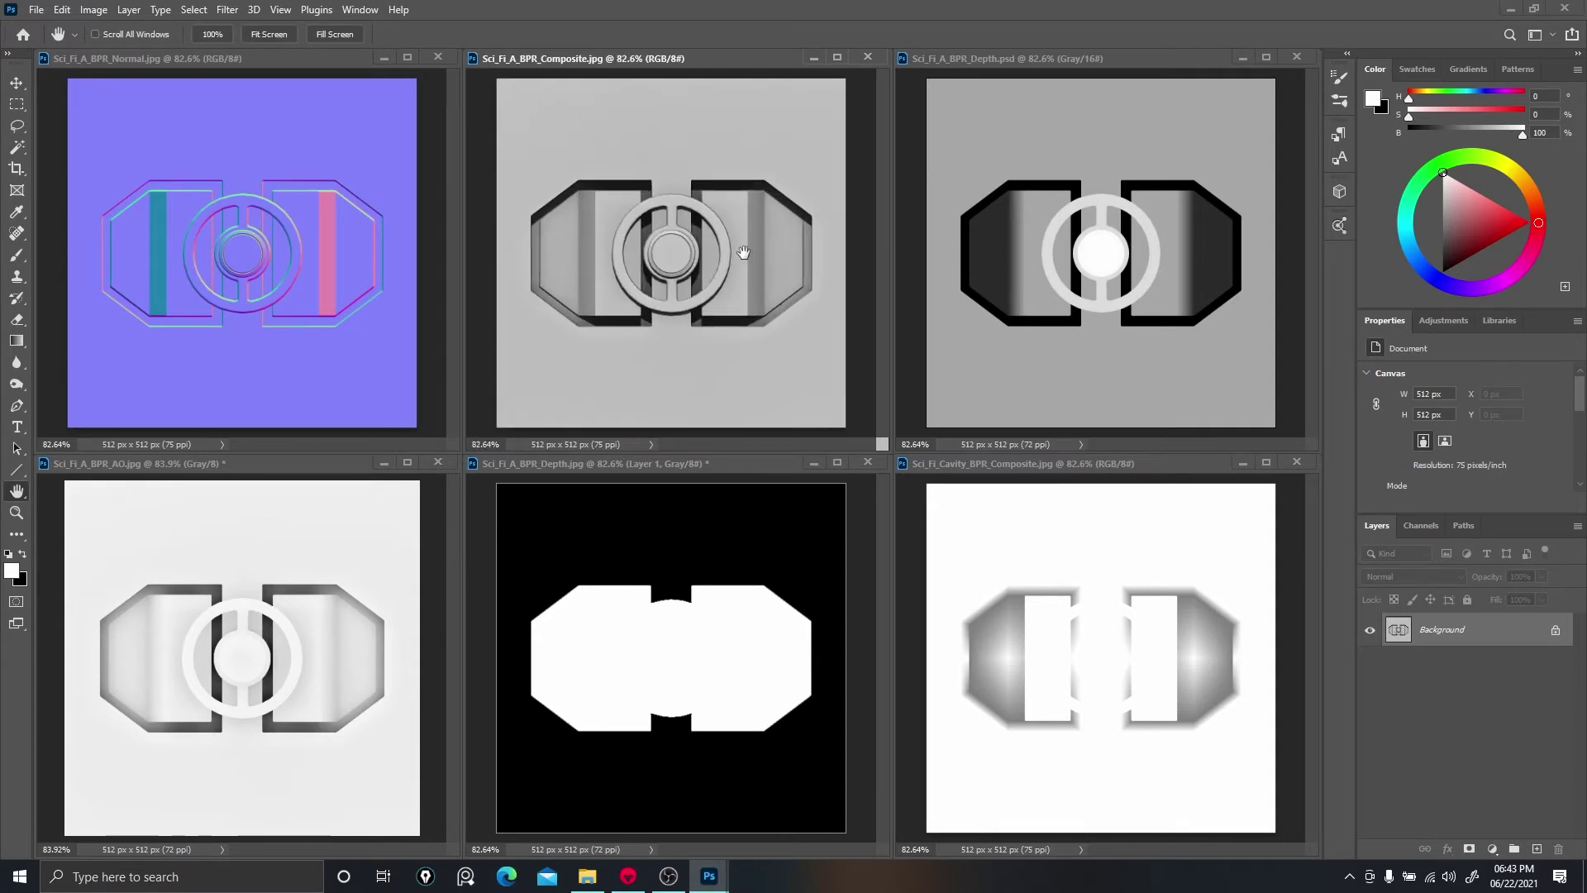
pyautogui.click(1138, 263)
pyautogui.click(409, 290)
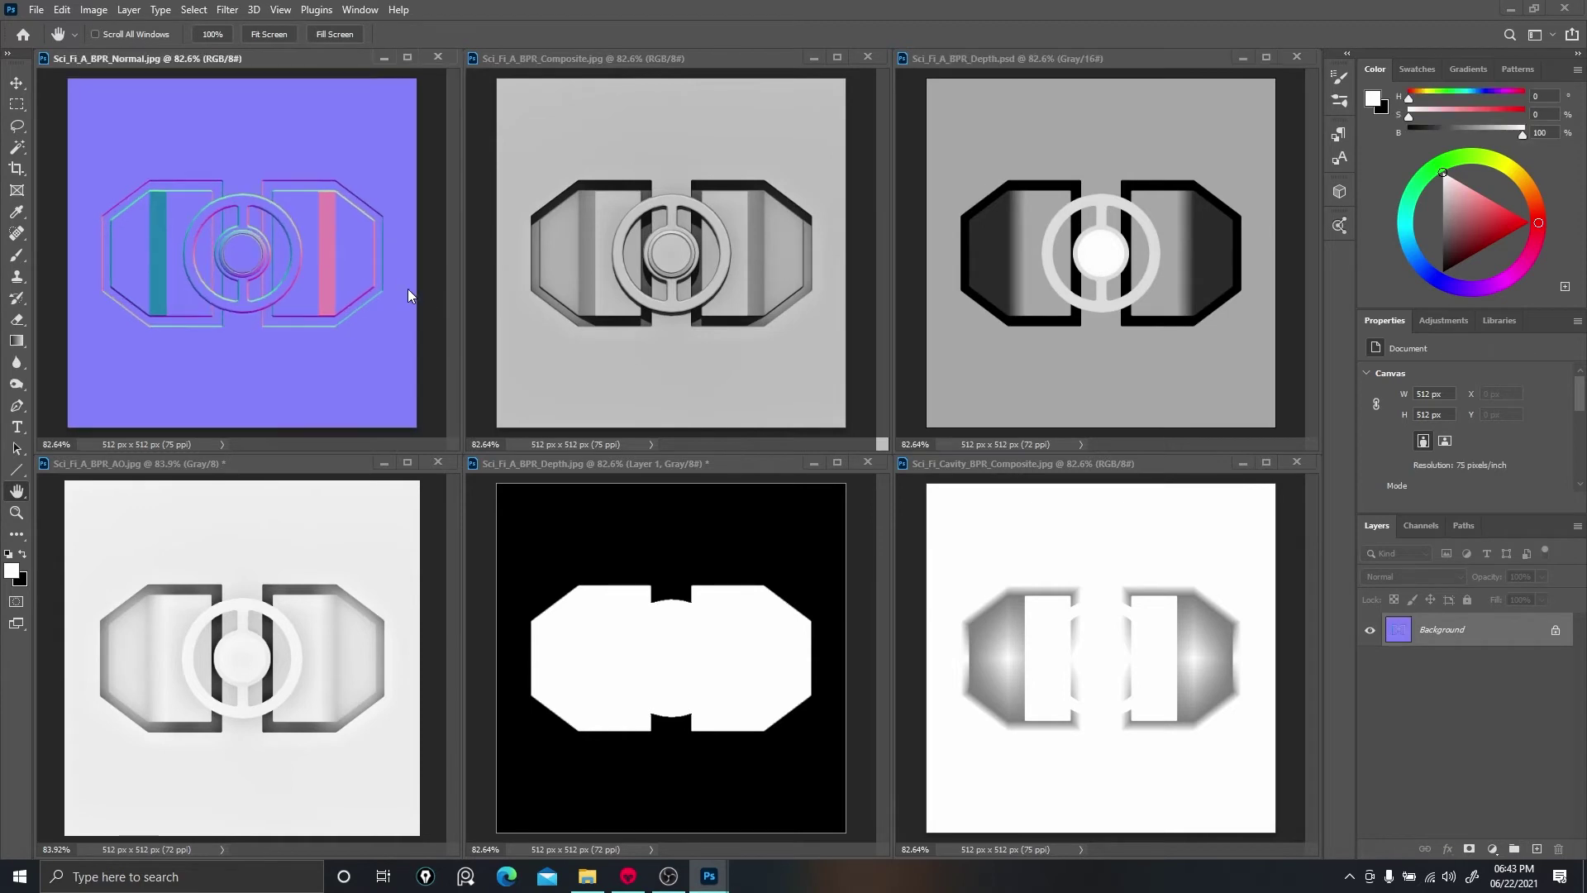
pyautogui.click(296, 577)
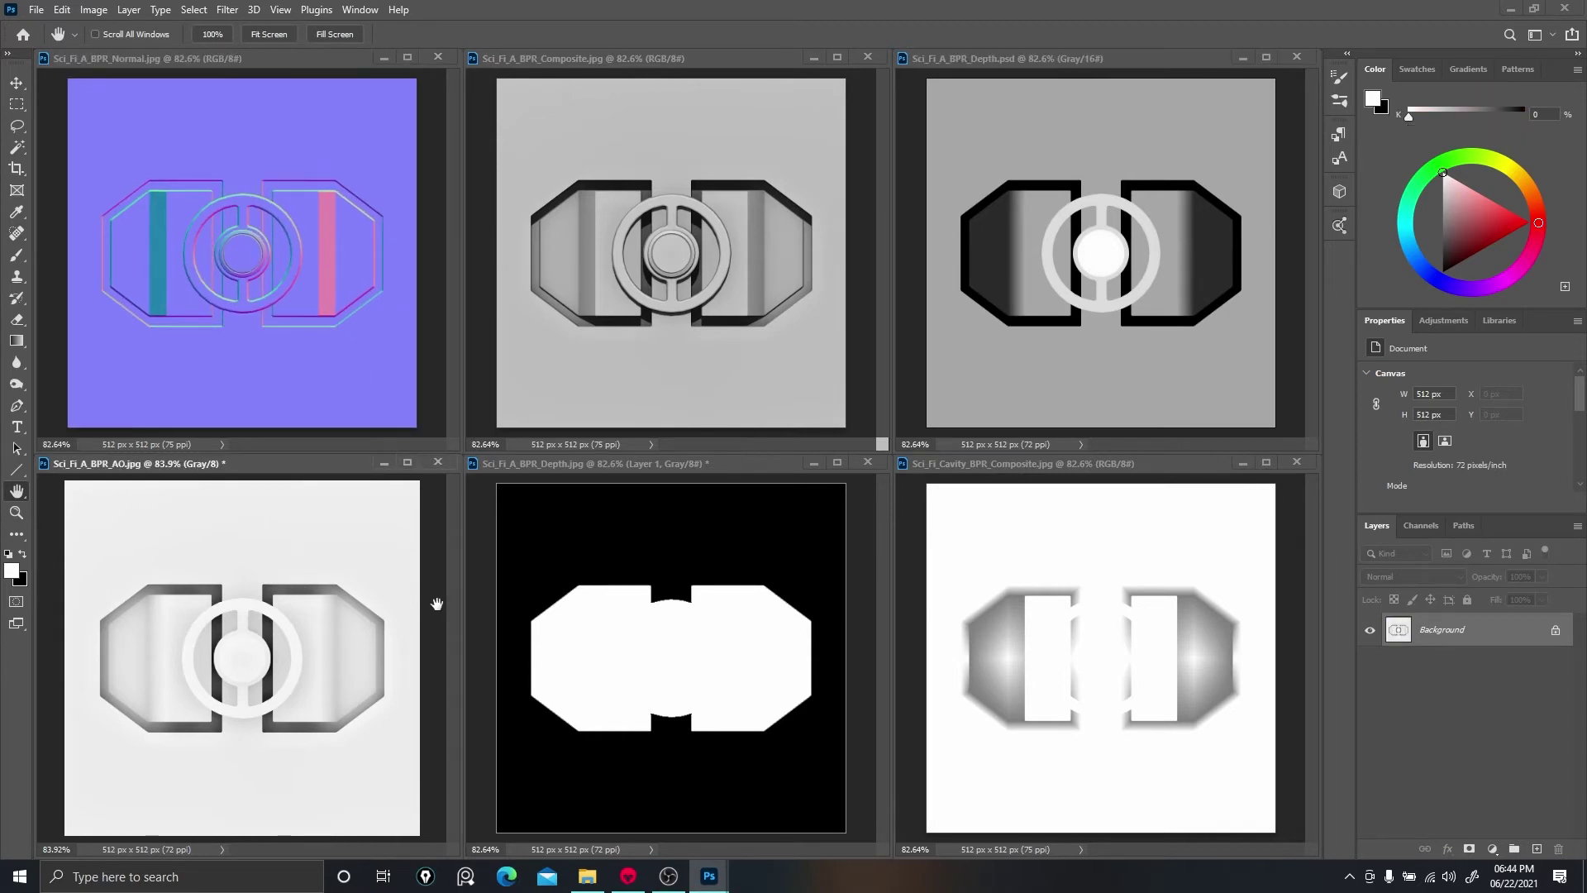
pyautogui.click(1116, 575)
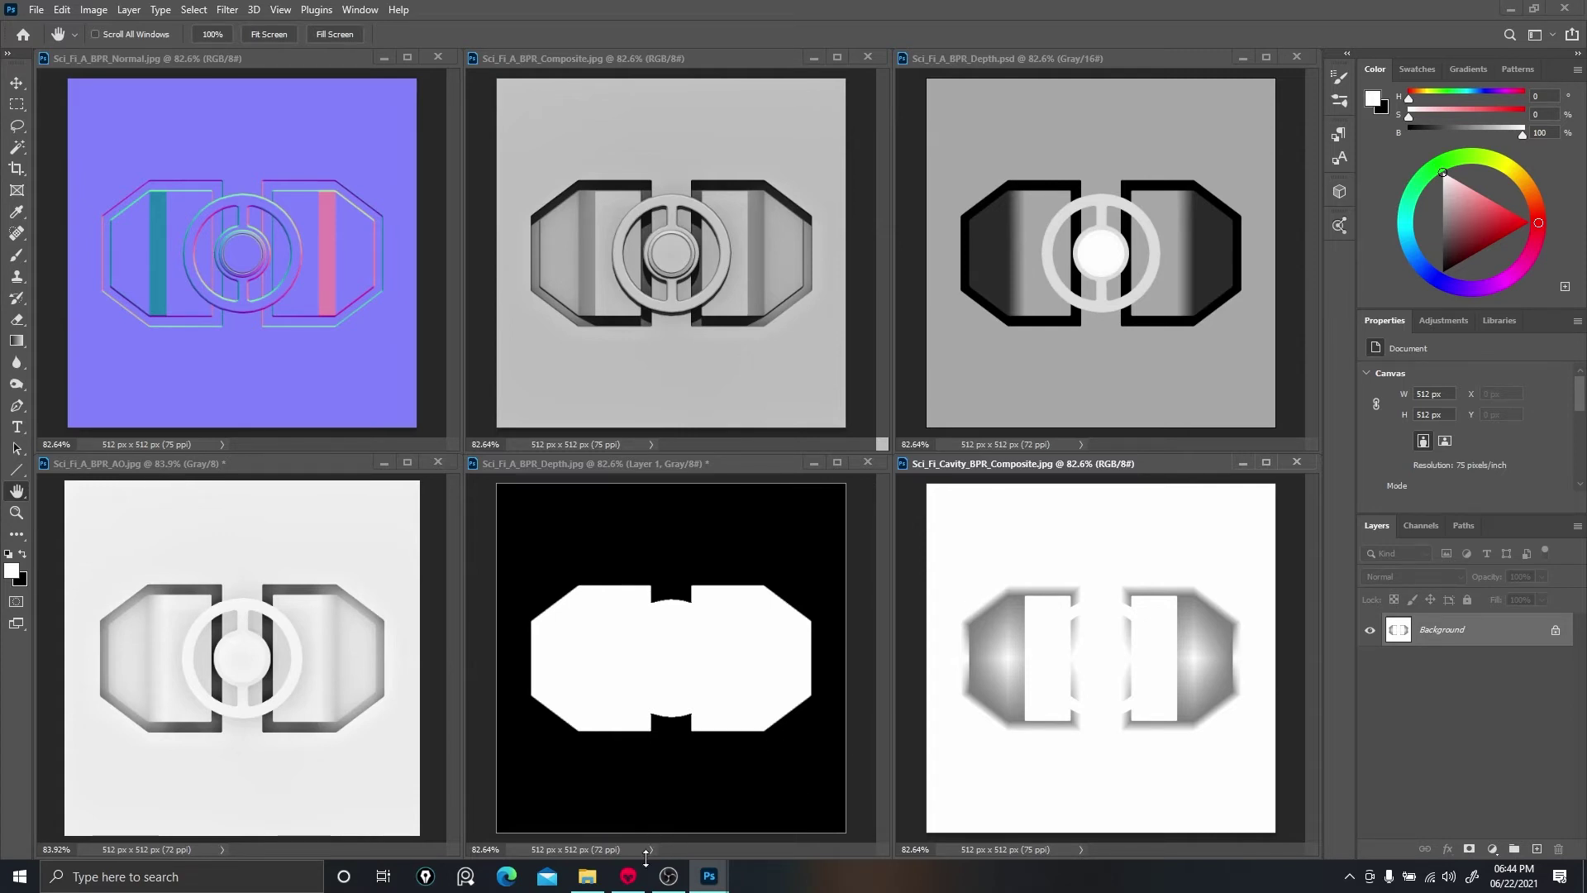
# Switch to Marmoset Toolbag and change the fill layer's albedo color to a neutral mid grey.
pyautogui.moveTo(634, 883)
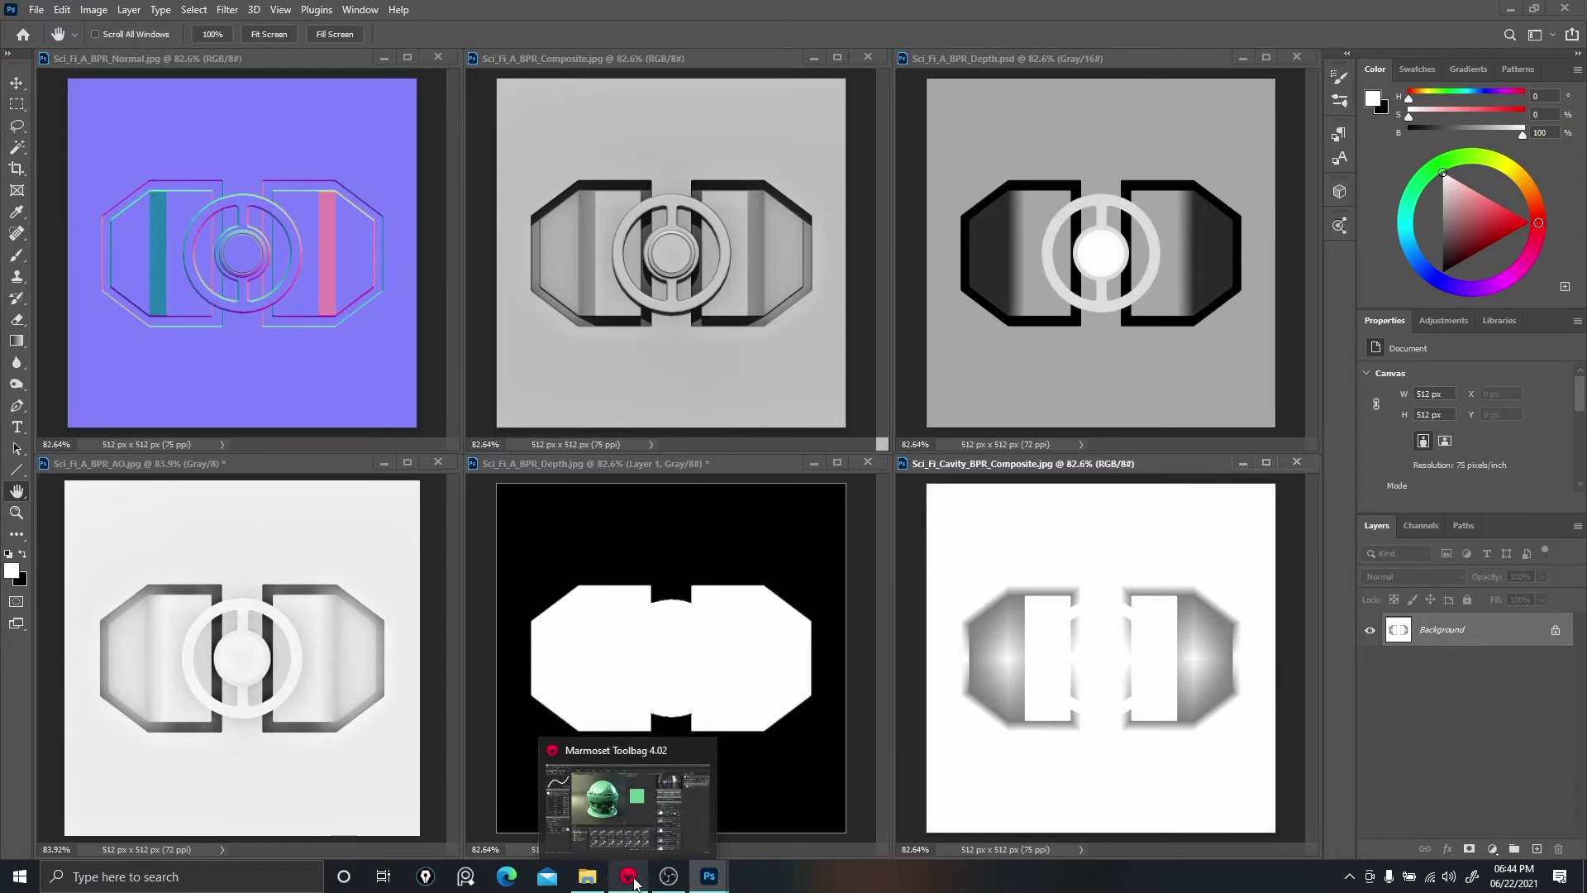
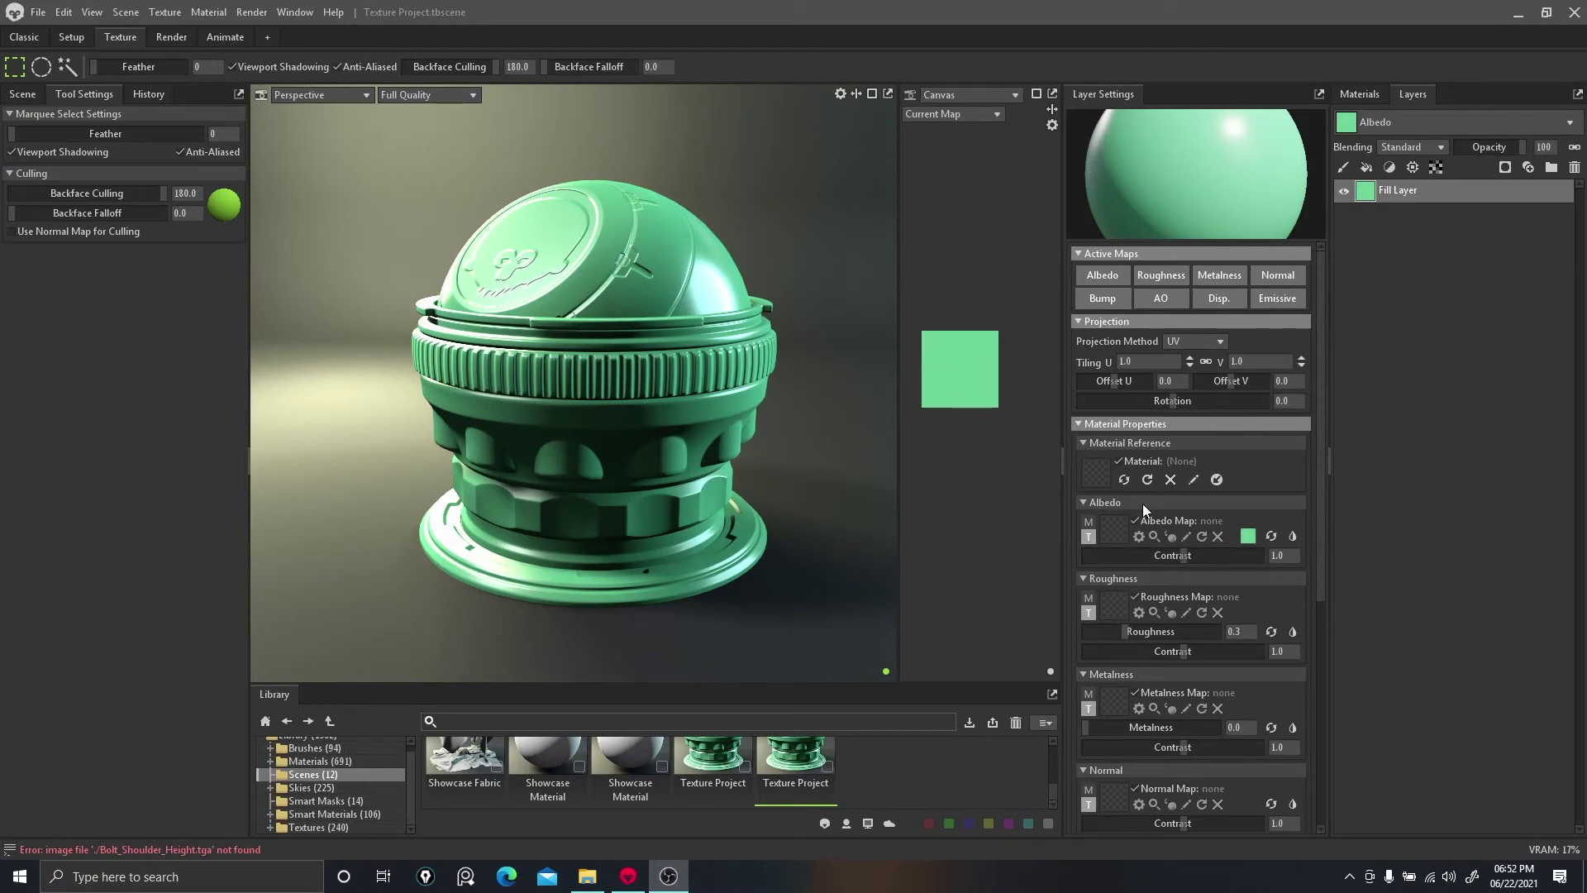
pyautogui.click(1249, 535)
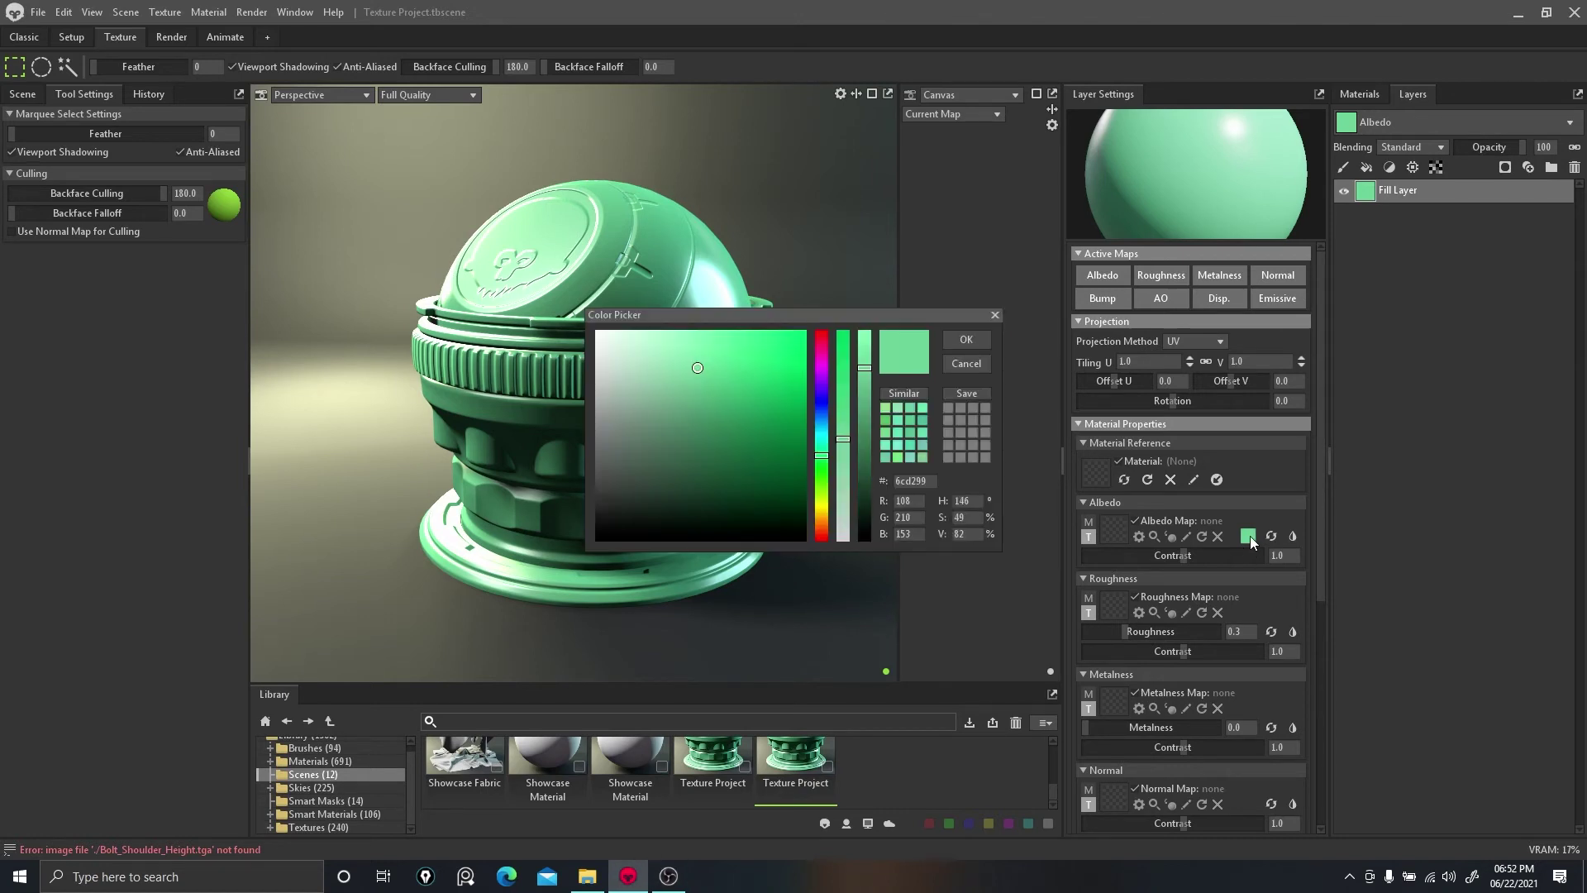
pyautogui.moveTo(690, 386)
pyautogui.mouseDown()
pyautogui.moveTo(585, 458)
pyautogui.moveTo(554, 437)
pyautogui.moveTo(578, 427)
pyautogui.mouseUp()
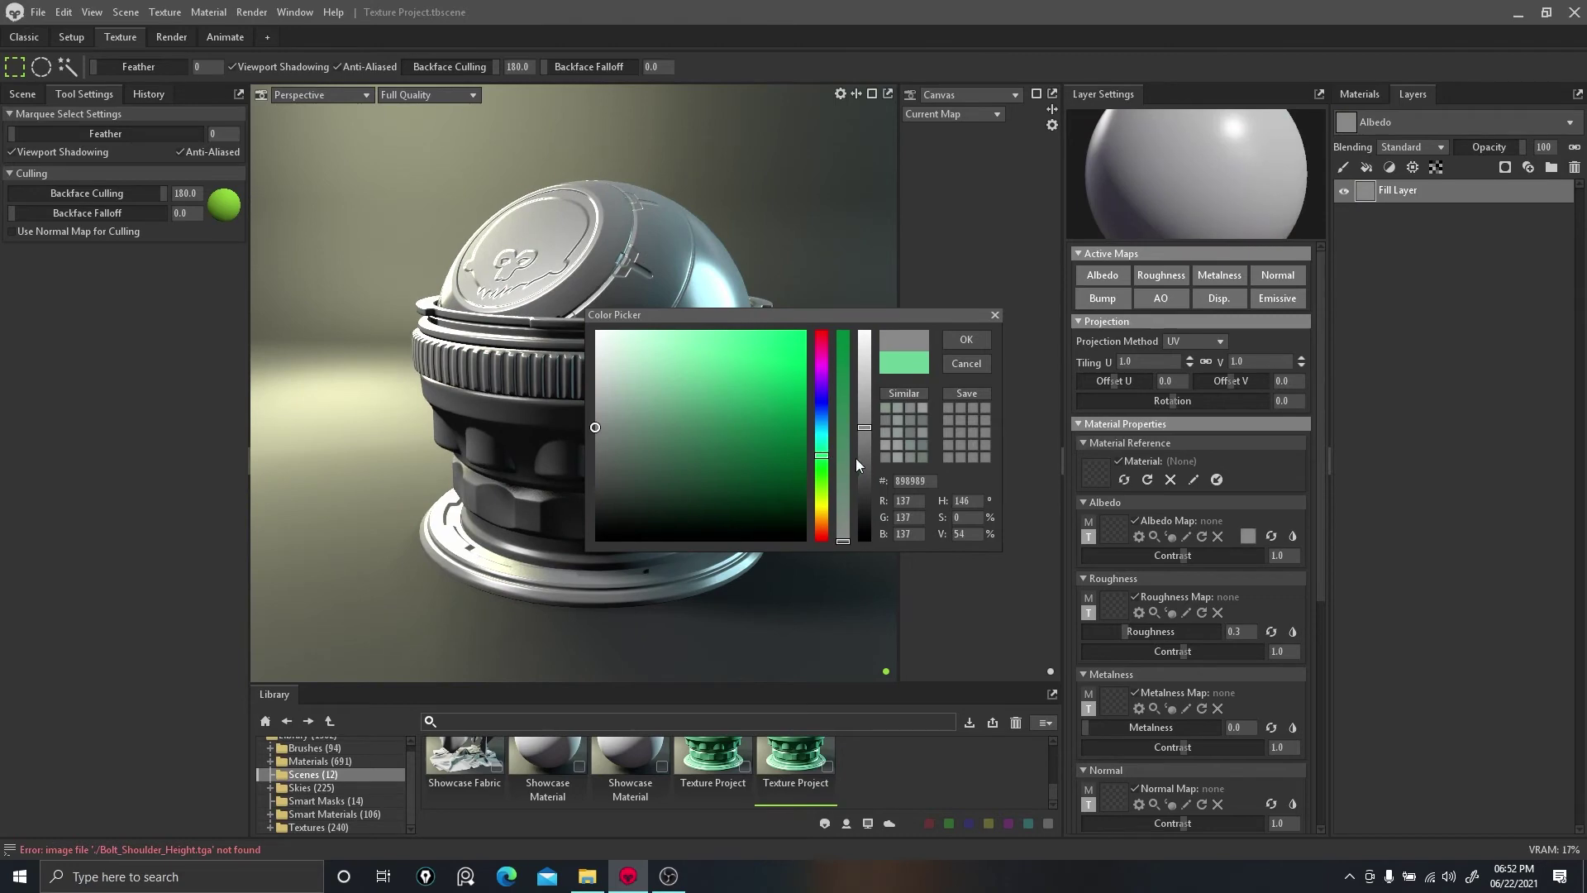
pyautogui.moveTo(866, 428); pyautogui.dragTo(865, 414)
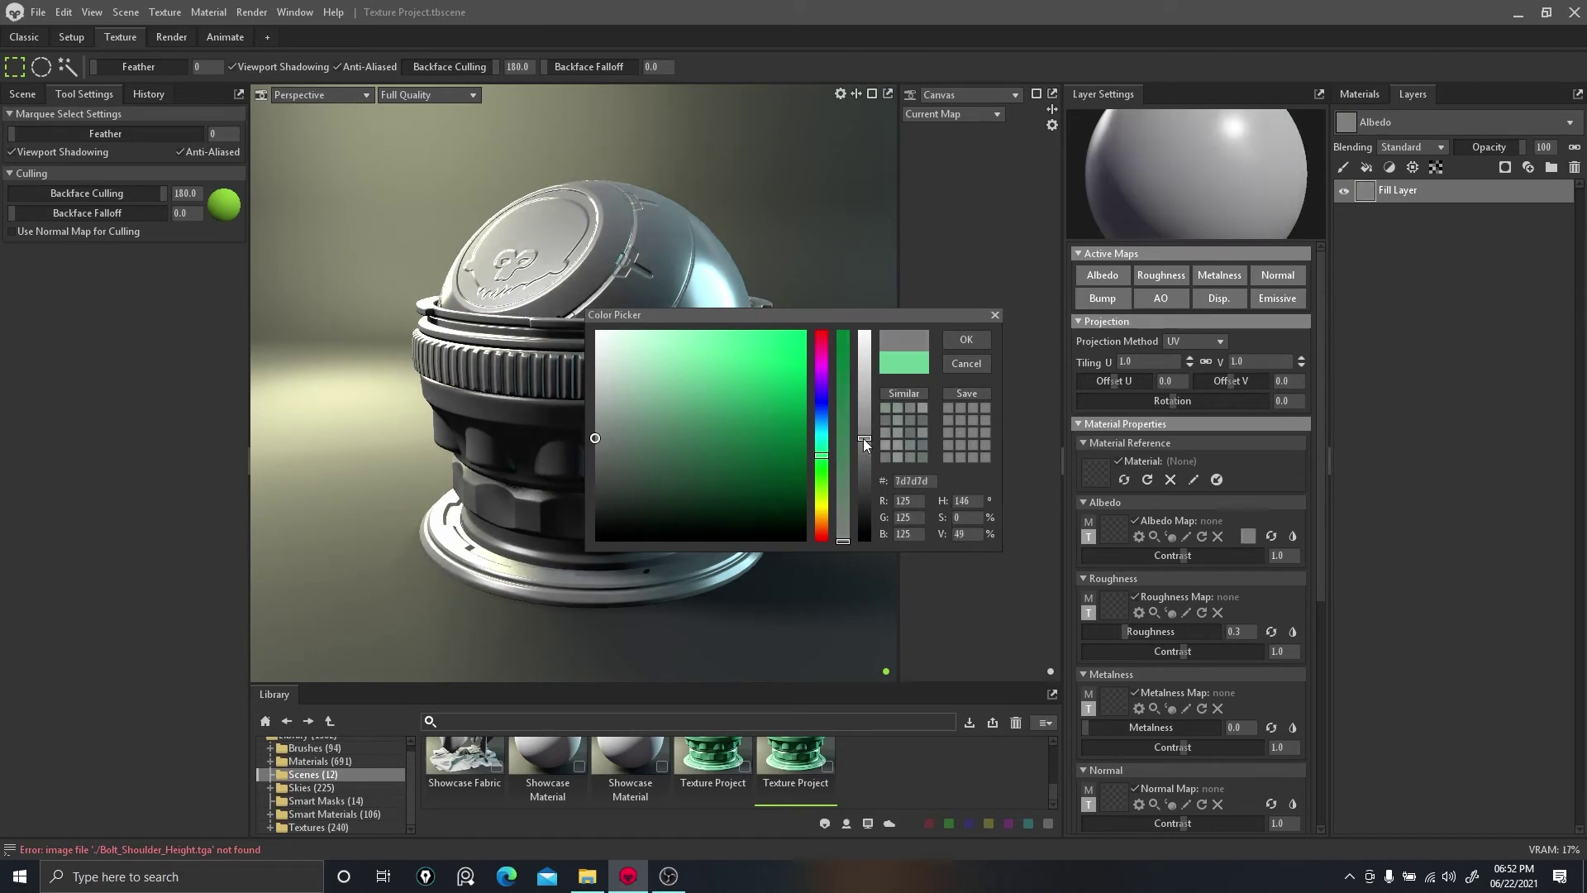
pyautogui.click(967, 339)
# Turn the textured model slightly and show the Brushes category in the library.
pyautogui.moveTo(782, 378); pyautogui.dragTo(813, 247)
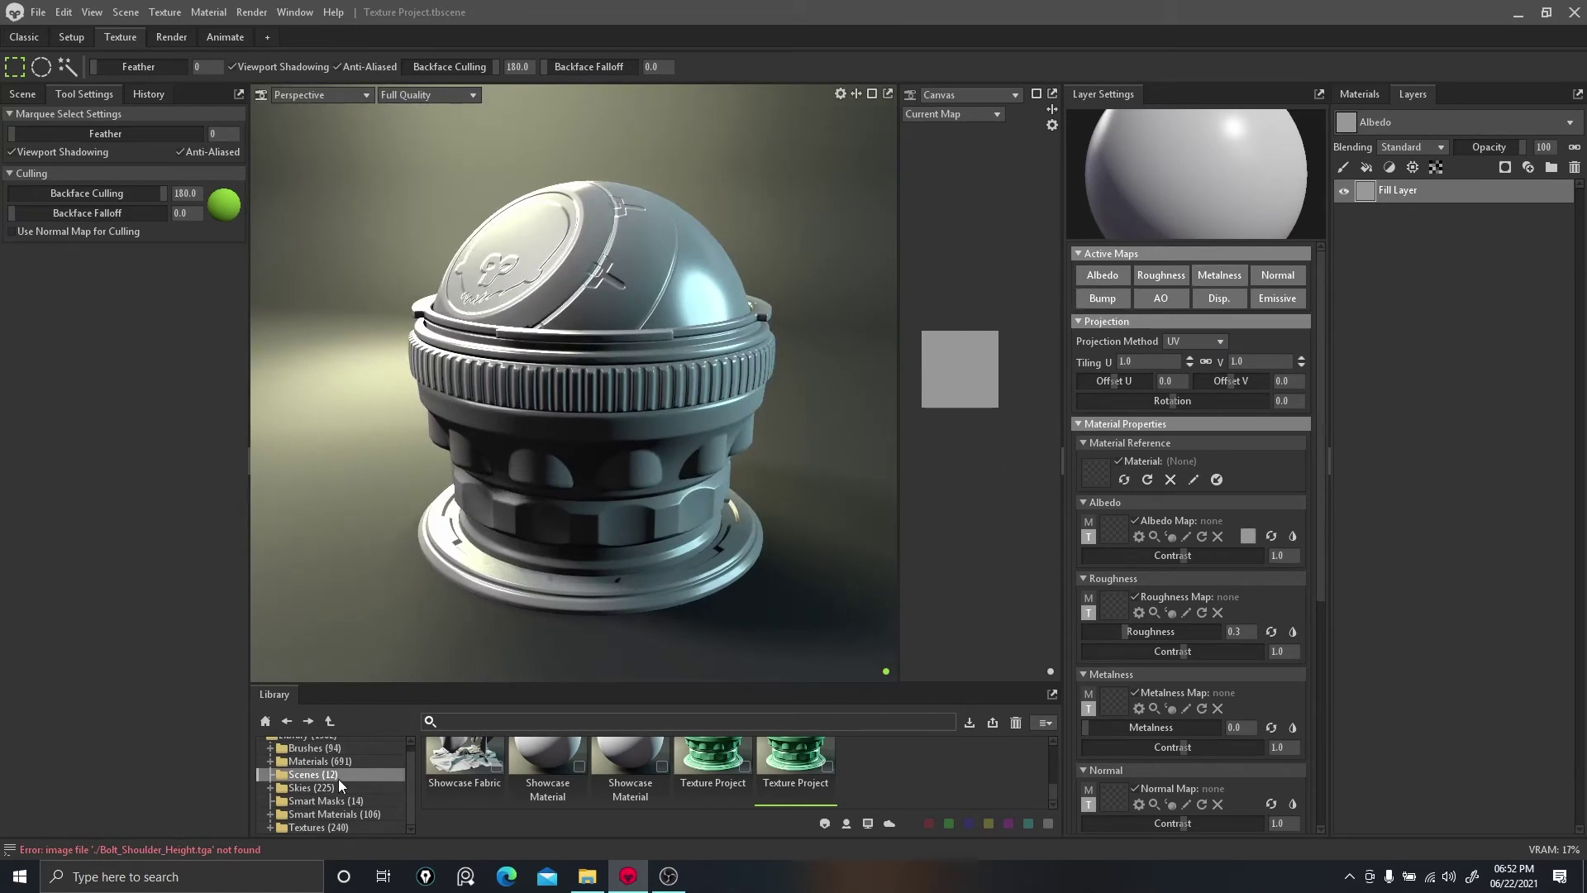
pyautogui.click(322, 749)
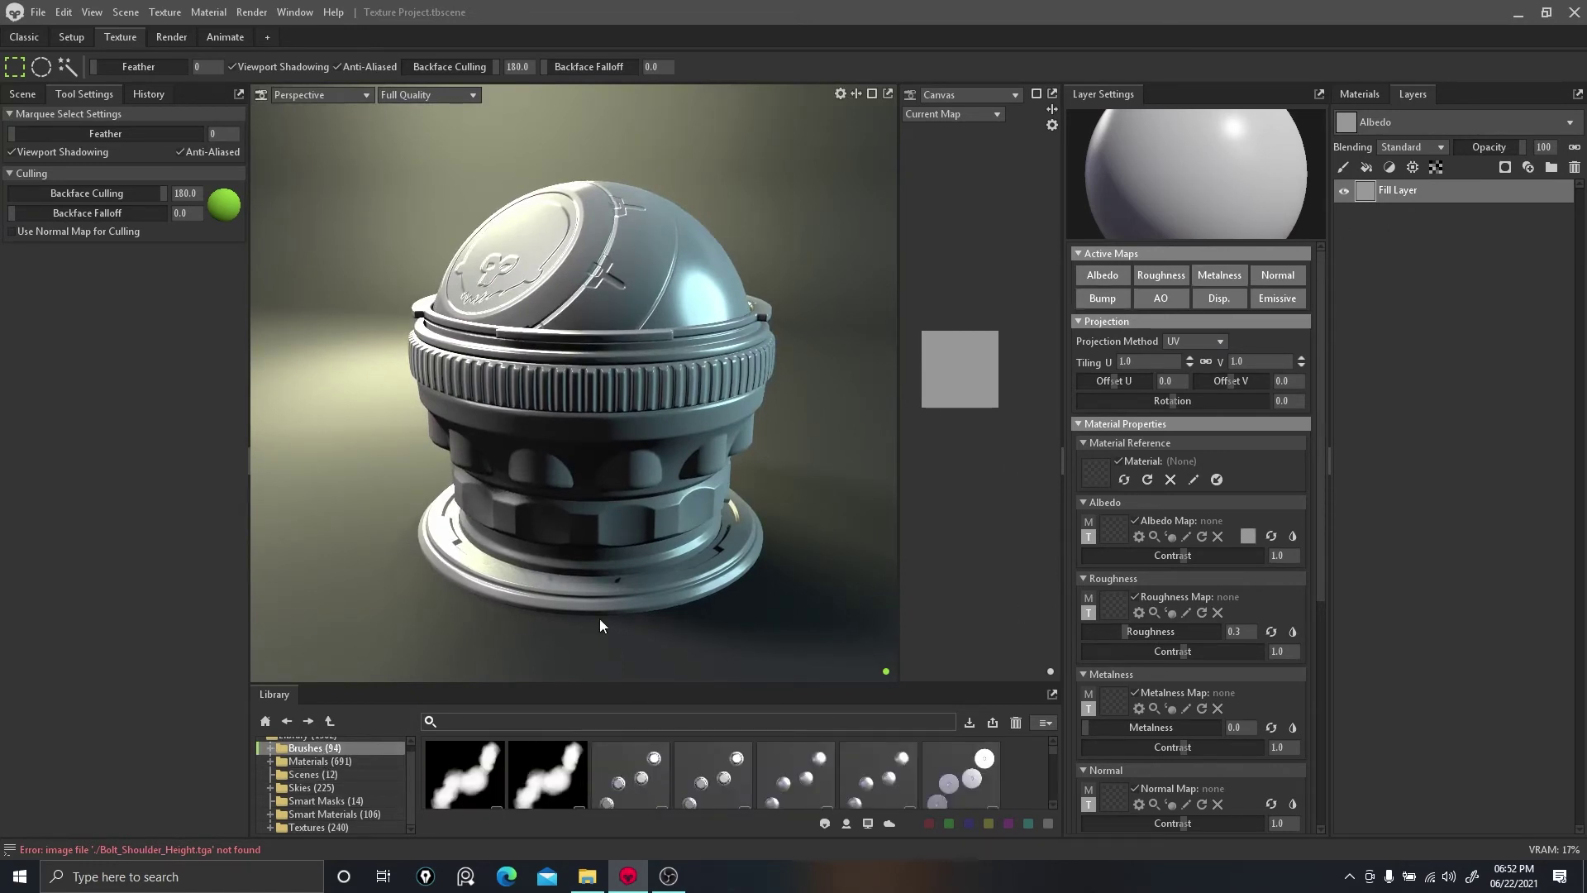
# Add a paint layer above the fill layer and load Sci_Fi_A_BPR_Mask.jpg as its brush texture.
pyautogui.click(1343, 168)
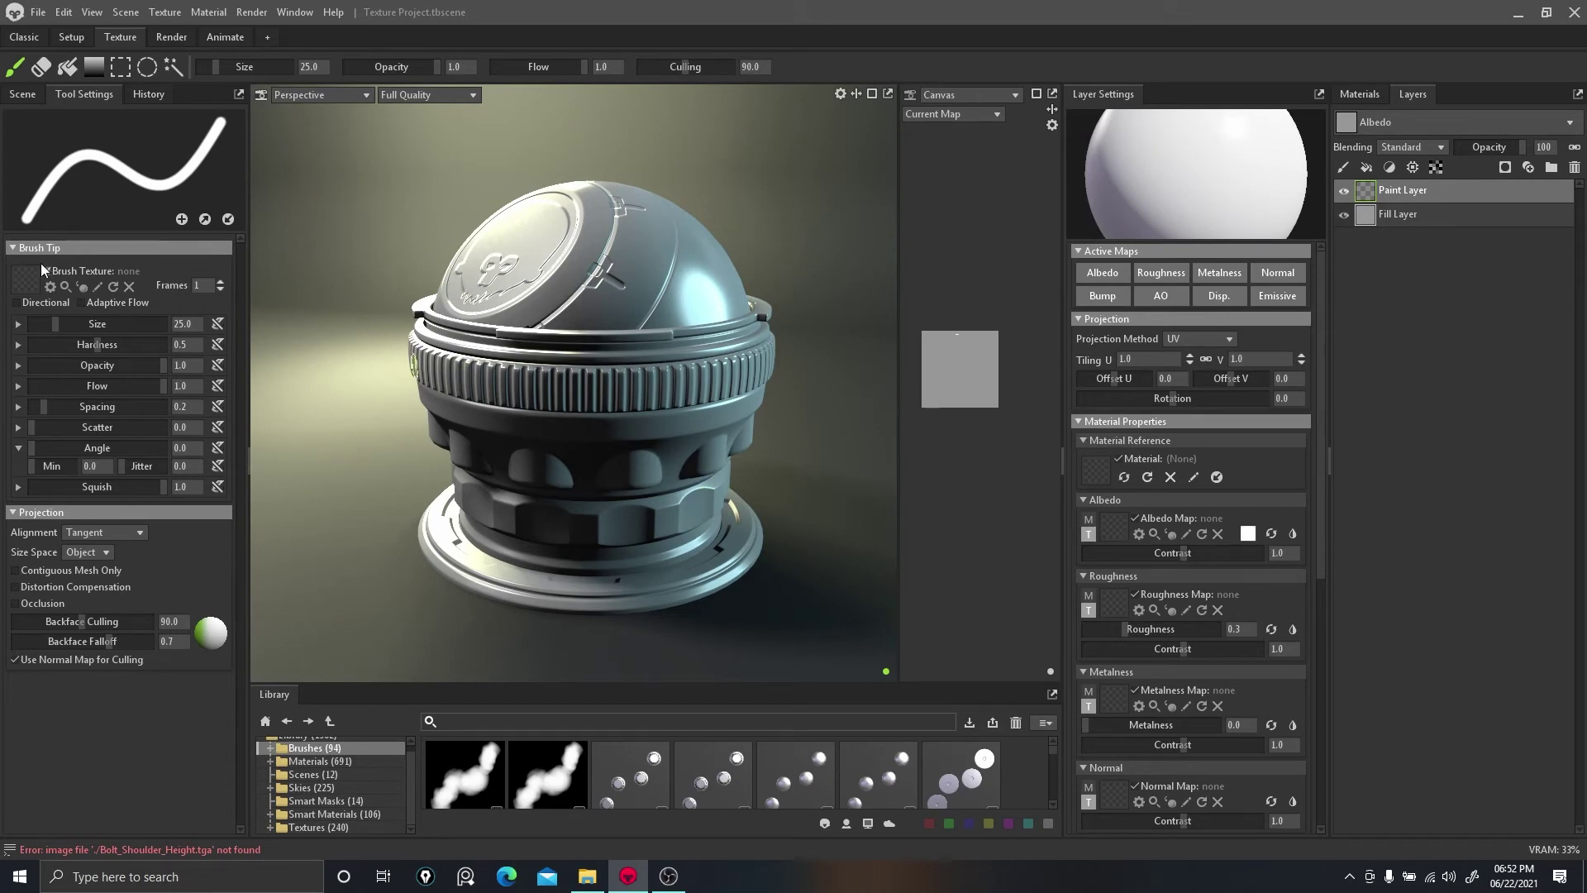
pyautogui.click(25, 285)
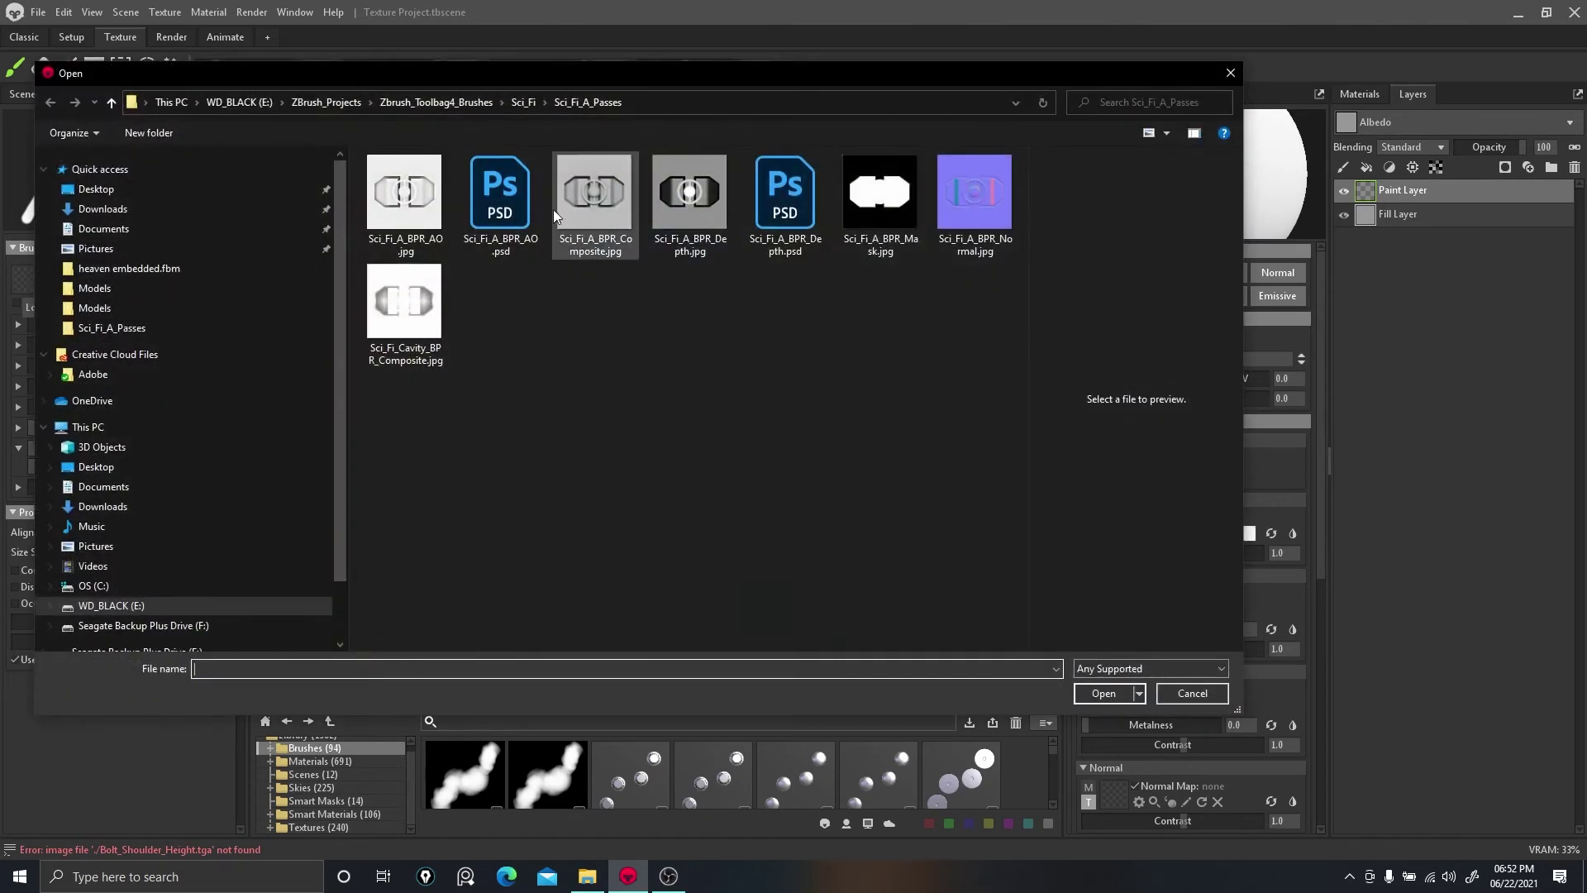
pyautogui.click(863, 195)
pyautogui.click(1100, 694)
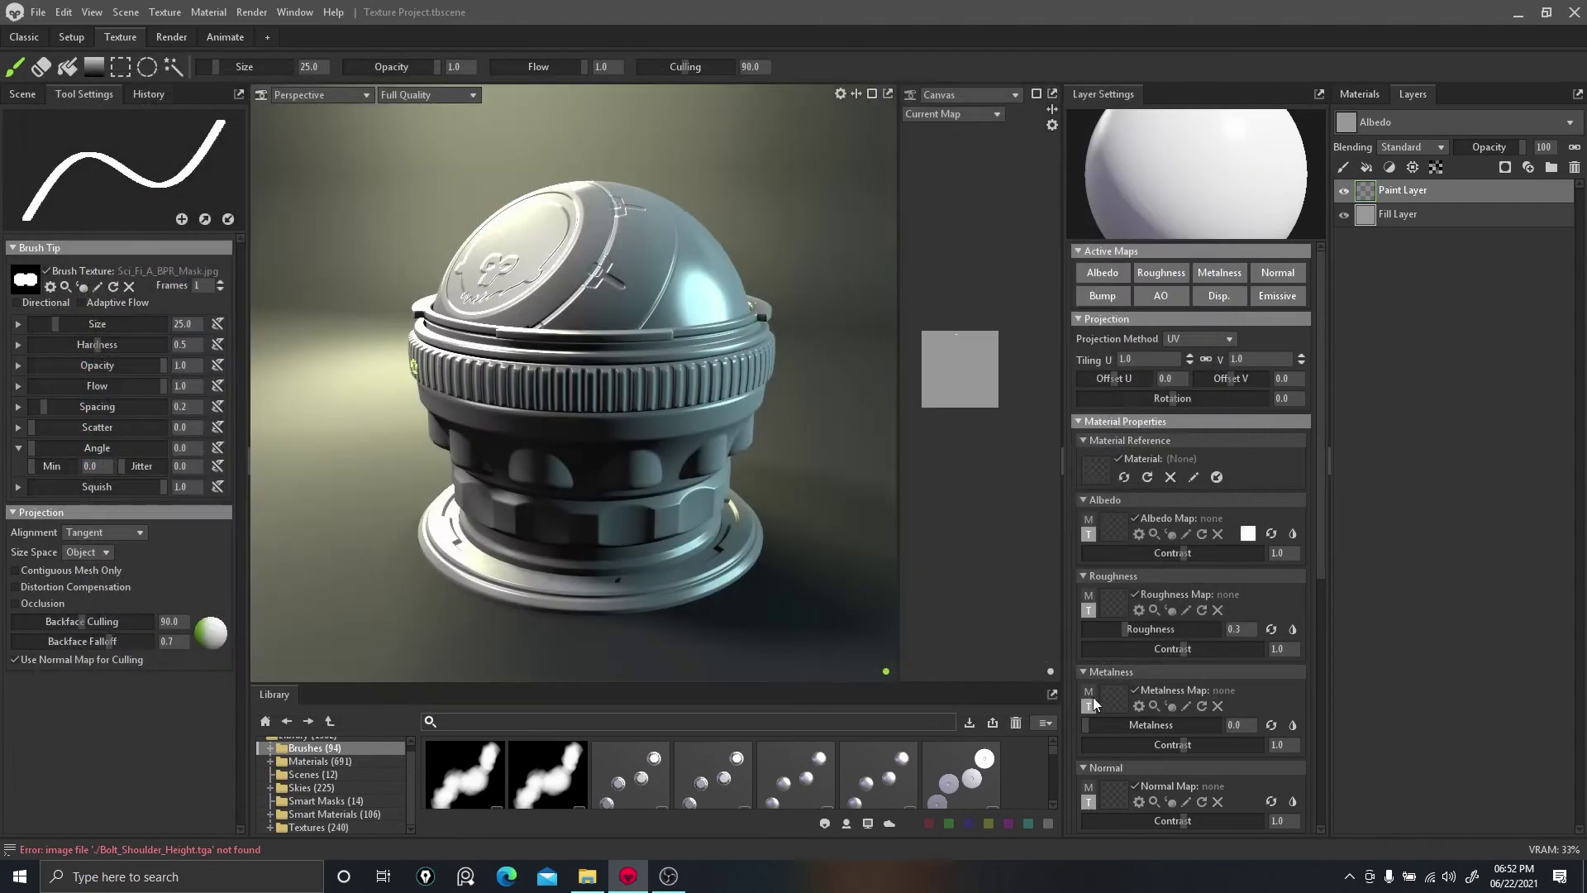
# Set the brush angle to 45.
pyautogui.keyDown('alt'); pyautogui.moveTo(828, 225); pyautogui.dragTo(532, 342); pyautogui.keyUp('alt')
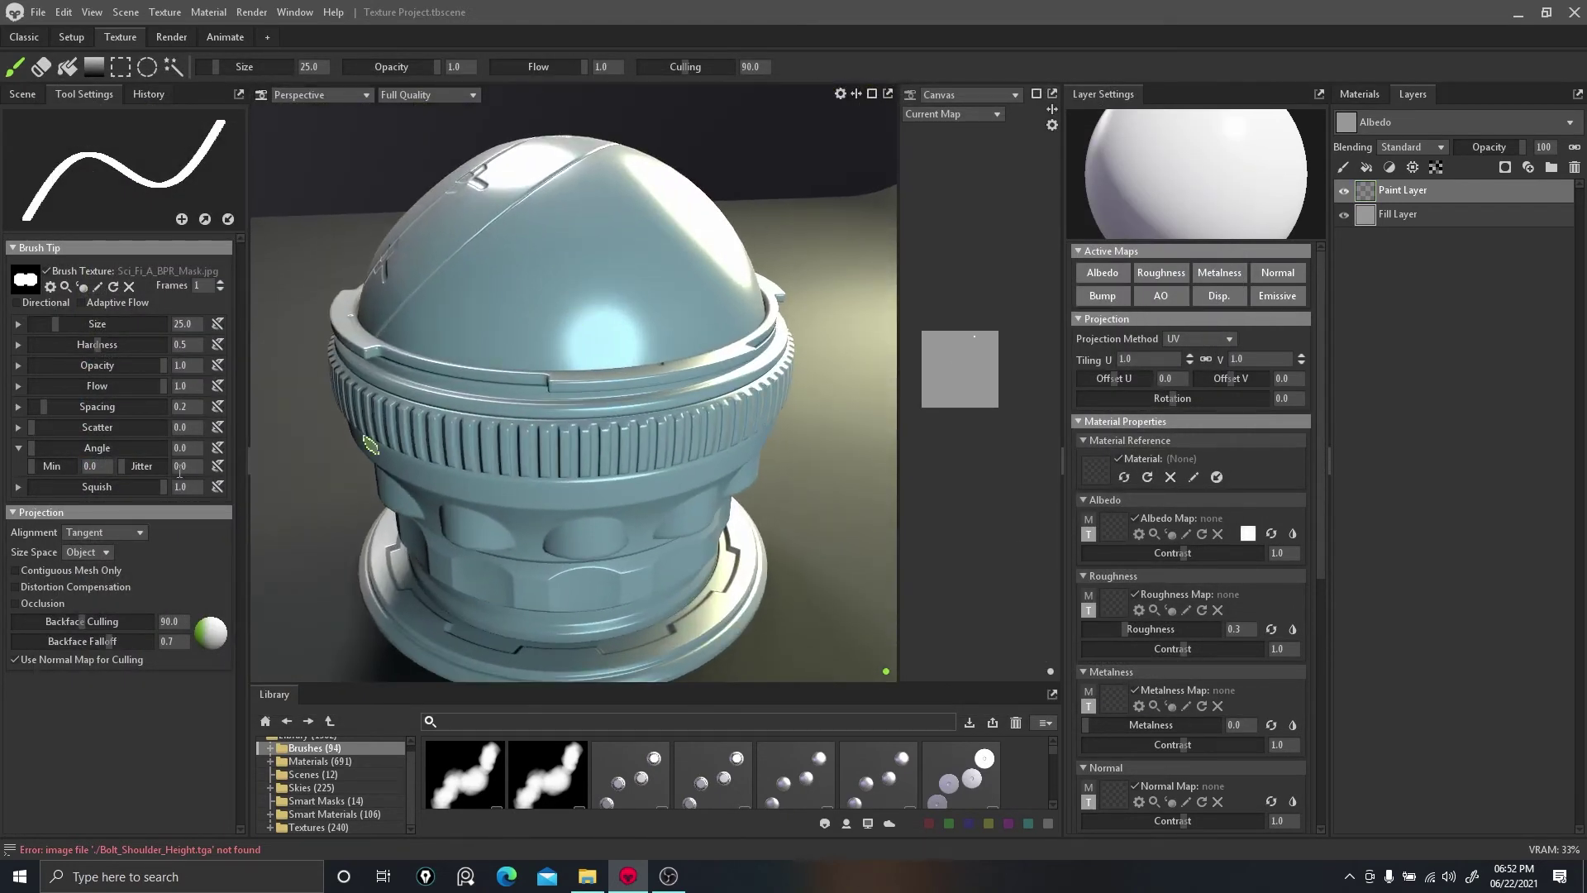
pyautogui.write('45')
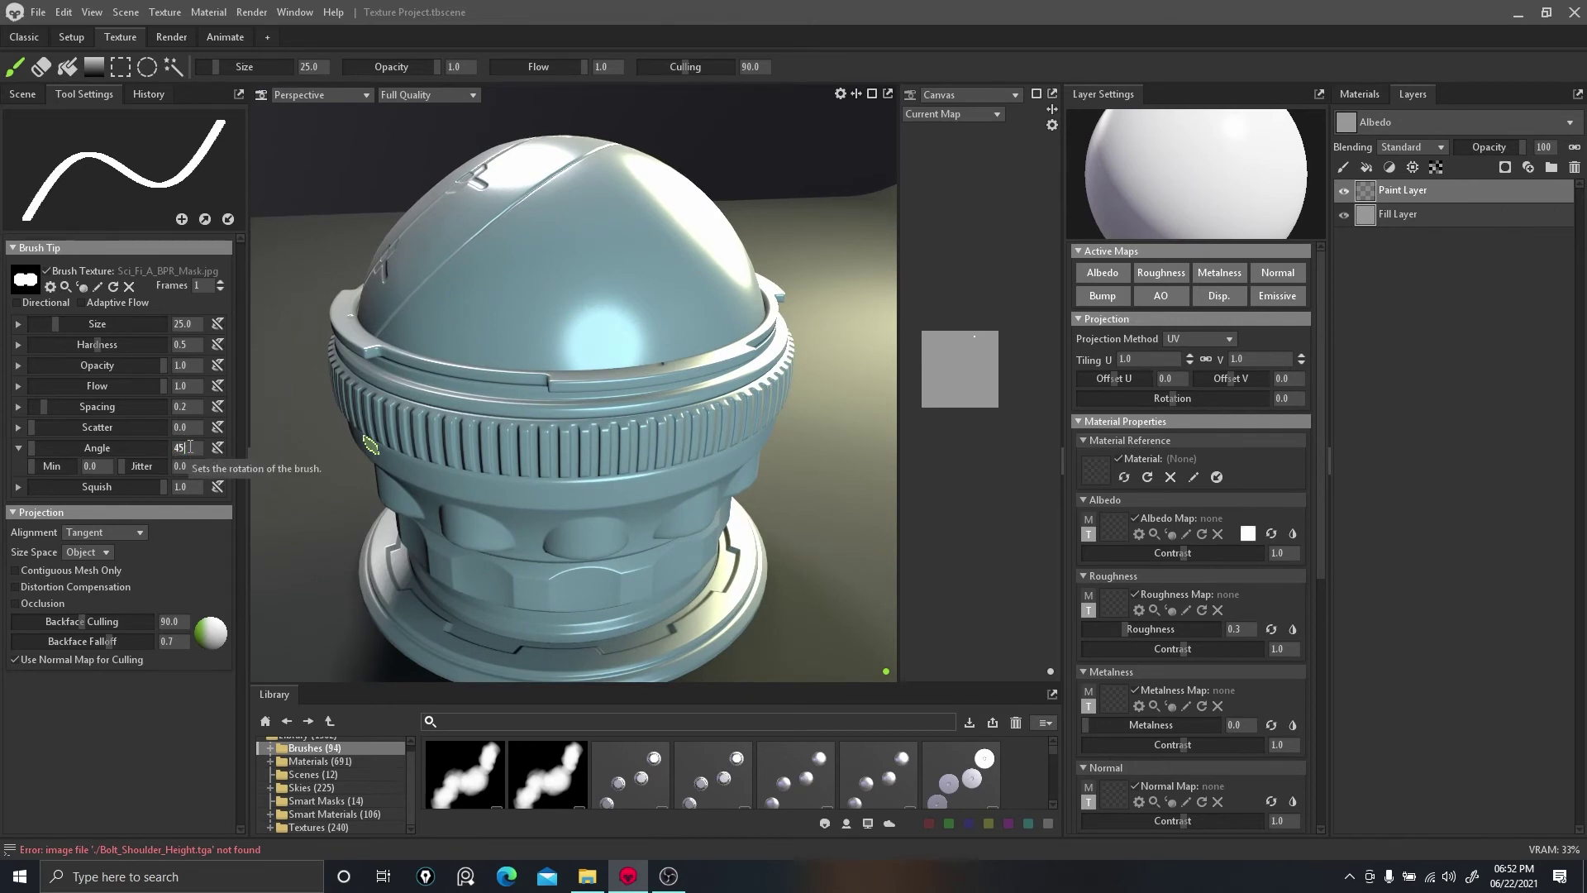
pyautogui.press('Return')
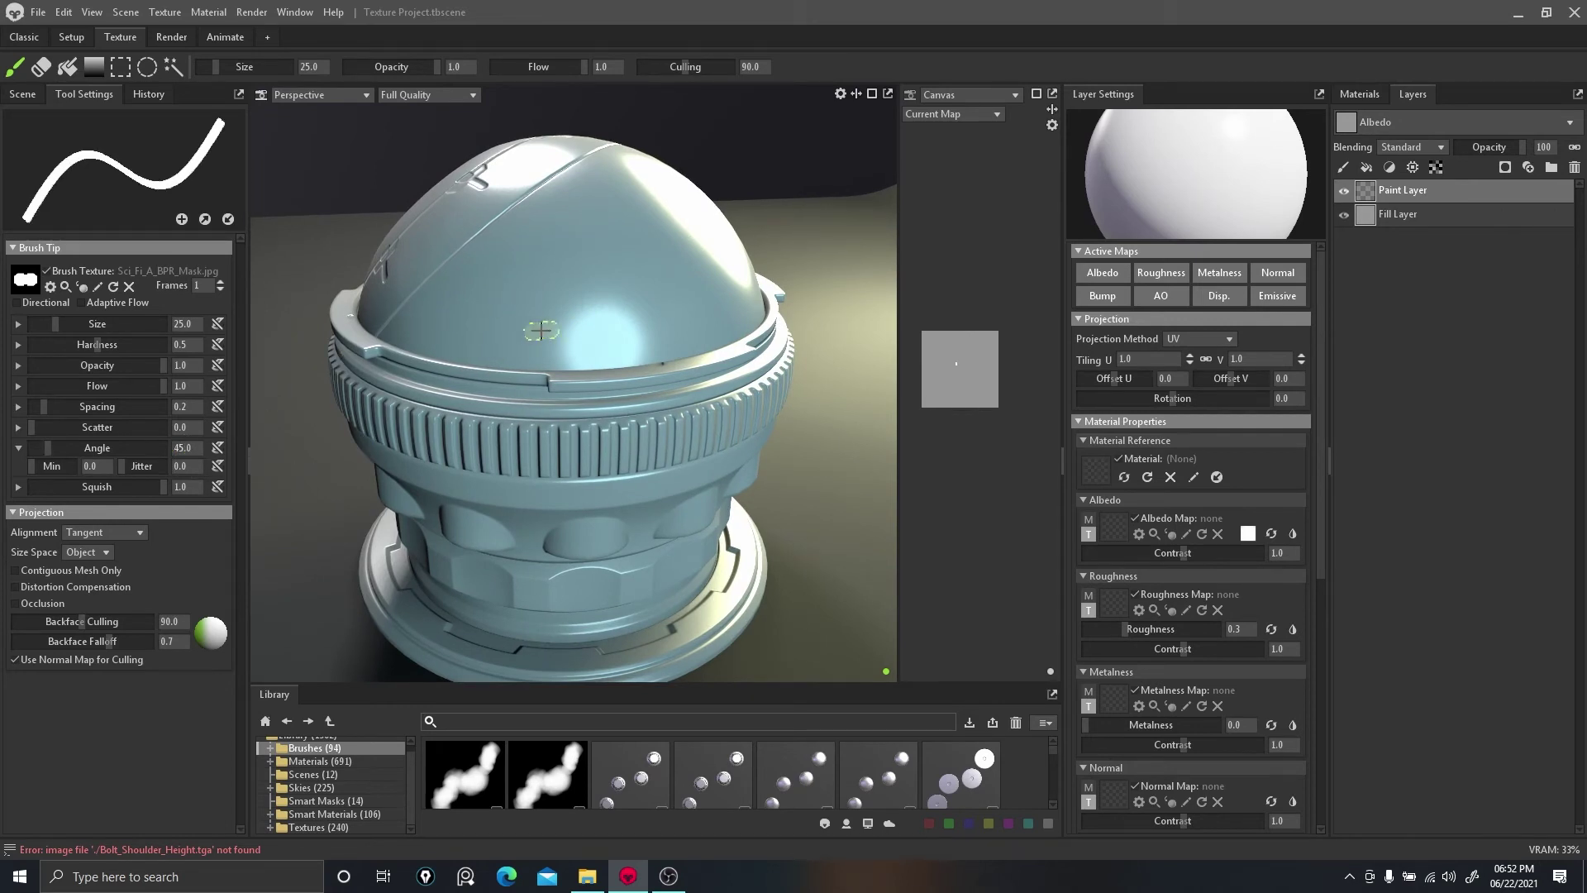
# Try one stamp of the mask brush on the lower part of the dome and undo it.
pyautogui.click(568, 342)
pyautogui.scroll(5, 638, 322)
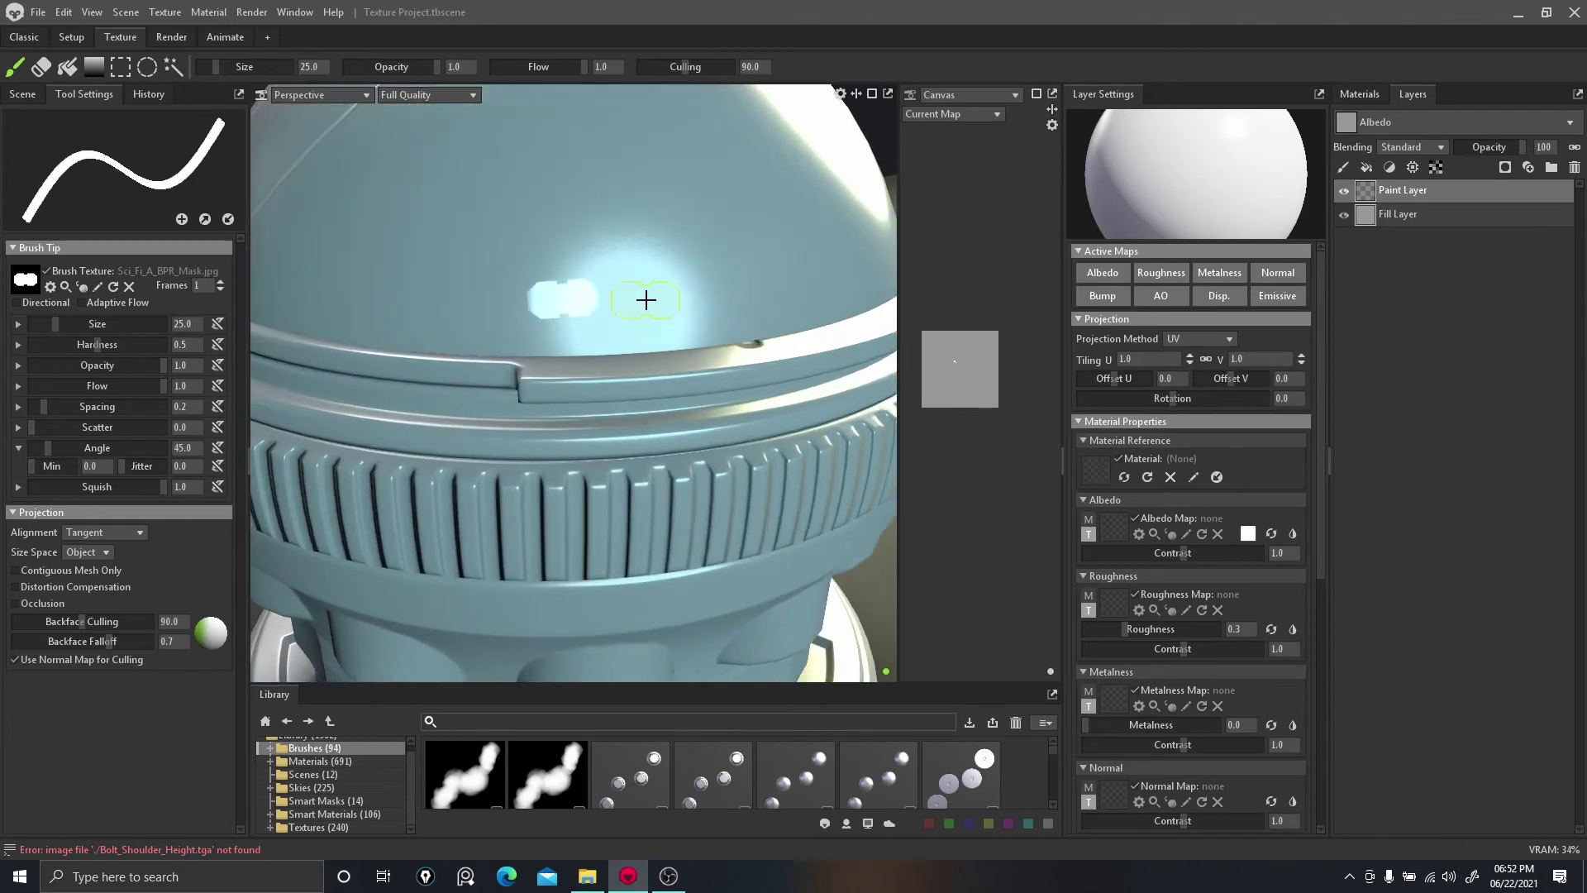
pyautogui.hotkey('ctrl', 'z')
# Enlarge the brush to size 86, and test it with one stamp on the dome that is undone.
pyautogui.press(']')
pyautogui.press(']')
pyautogui.press(']')
pyautogui.press(']')
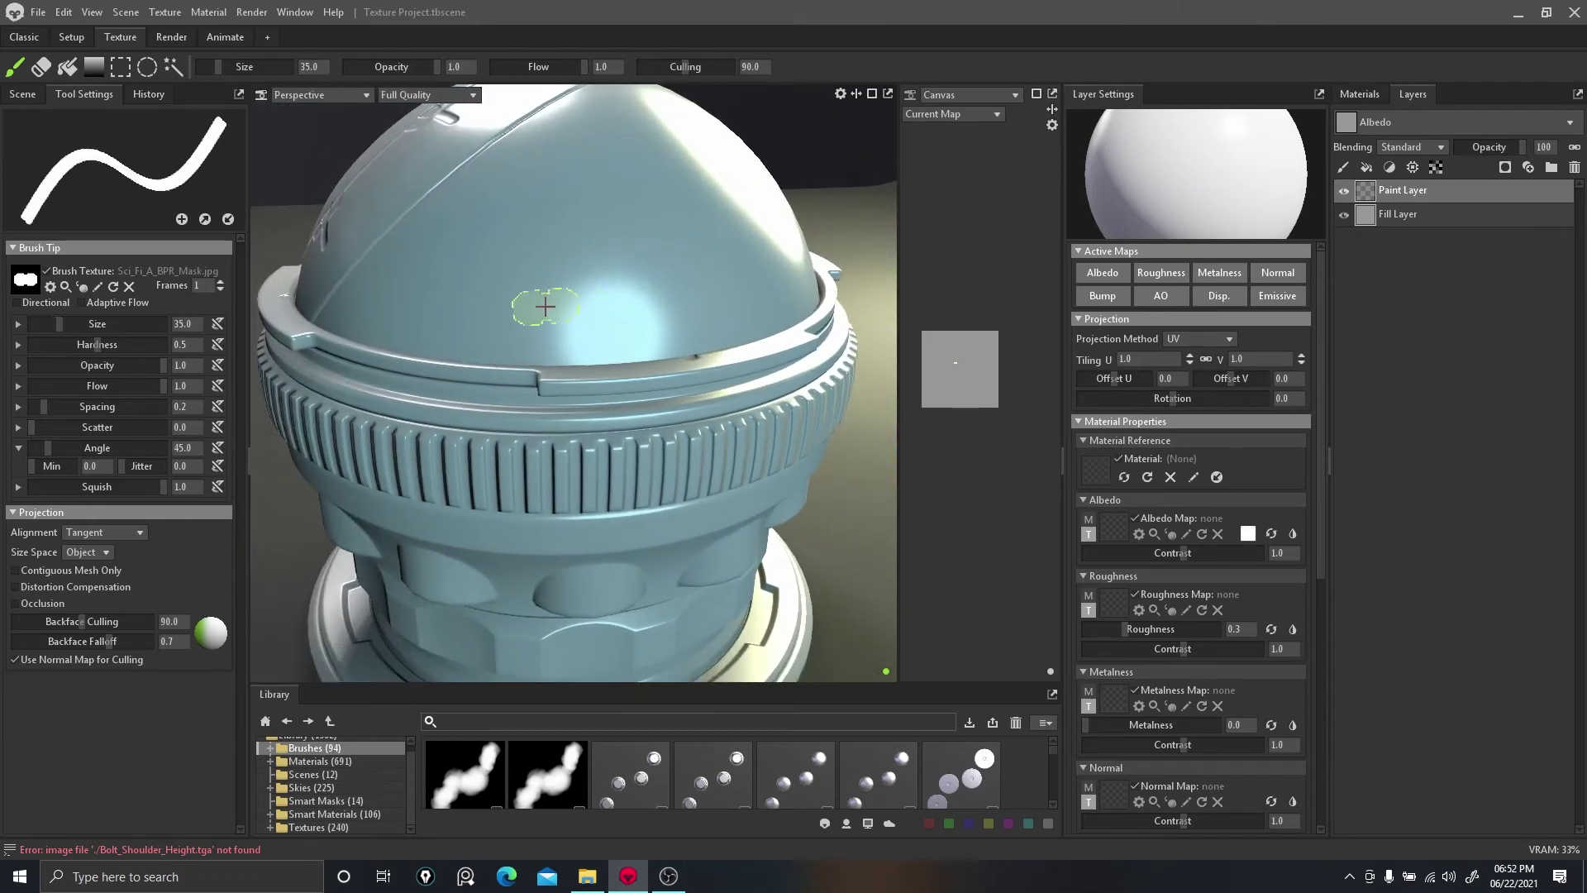
pyautogui.press(']')
pyautogui.press(']')
pyautogui.press(']')
pyautogui.press(']')
pyautogui.press(']')
pyautogui.press(']')
pyautogui.press(']')
pyautogui.press(']')
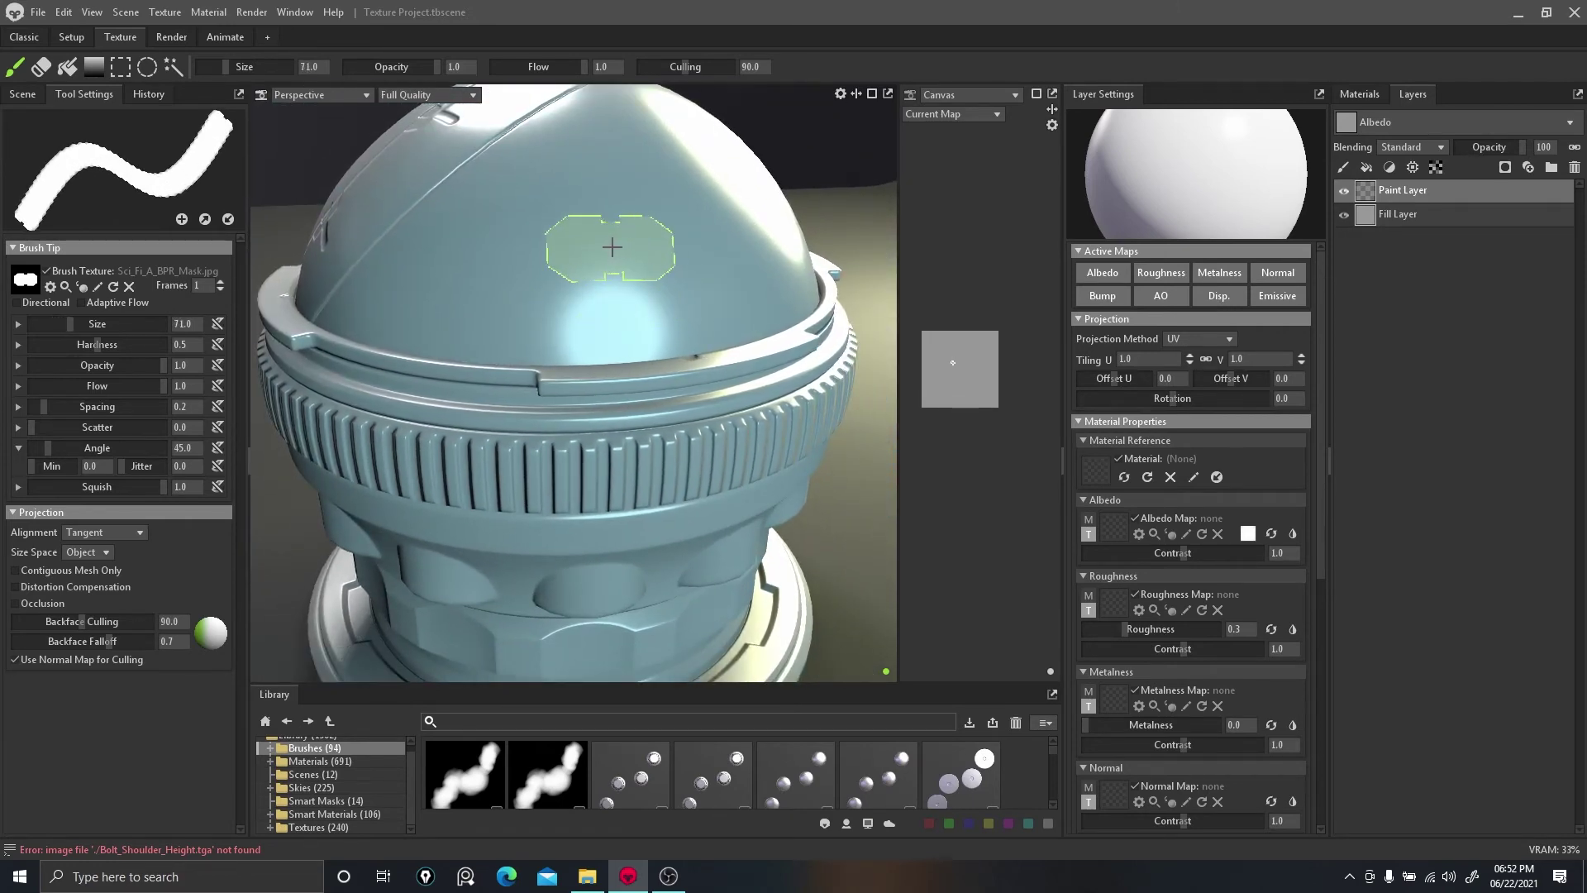
pyautogui.click(607, 233)
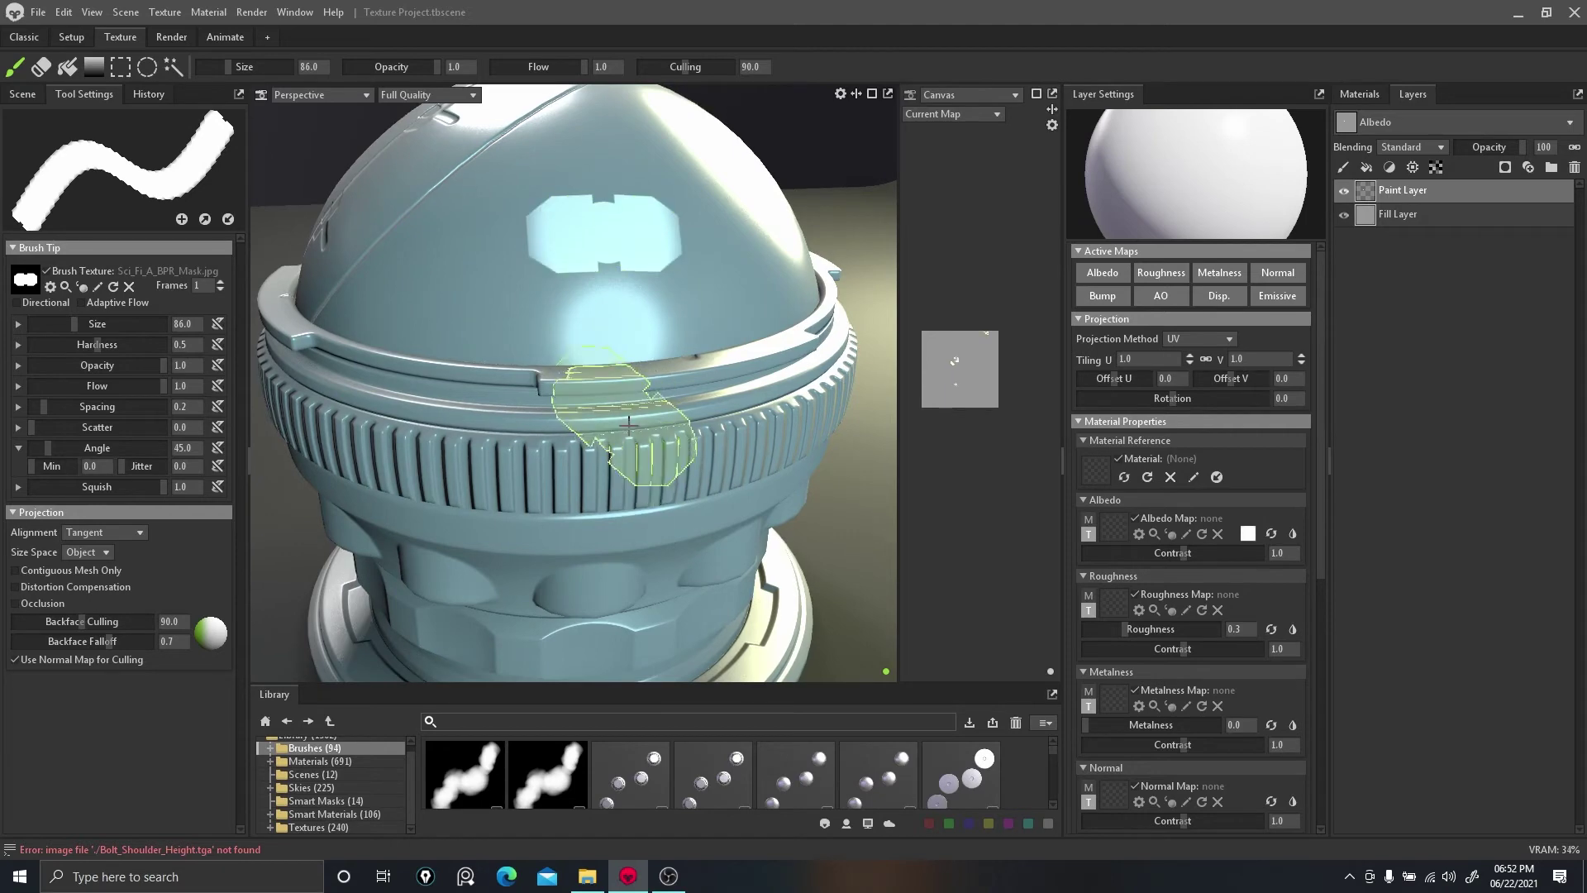
pyautogui.hotkey('ctrl', 'z')
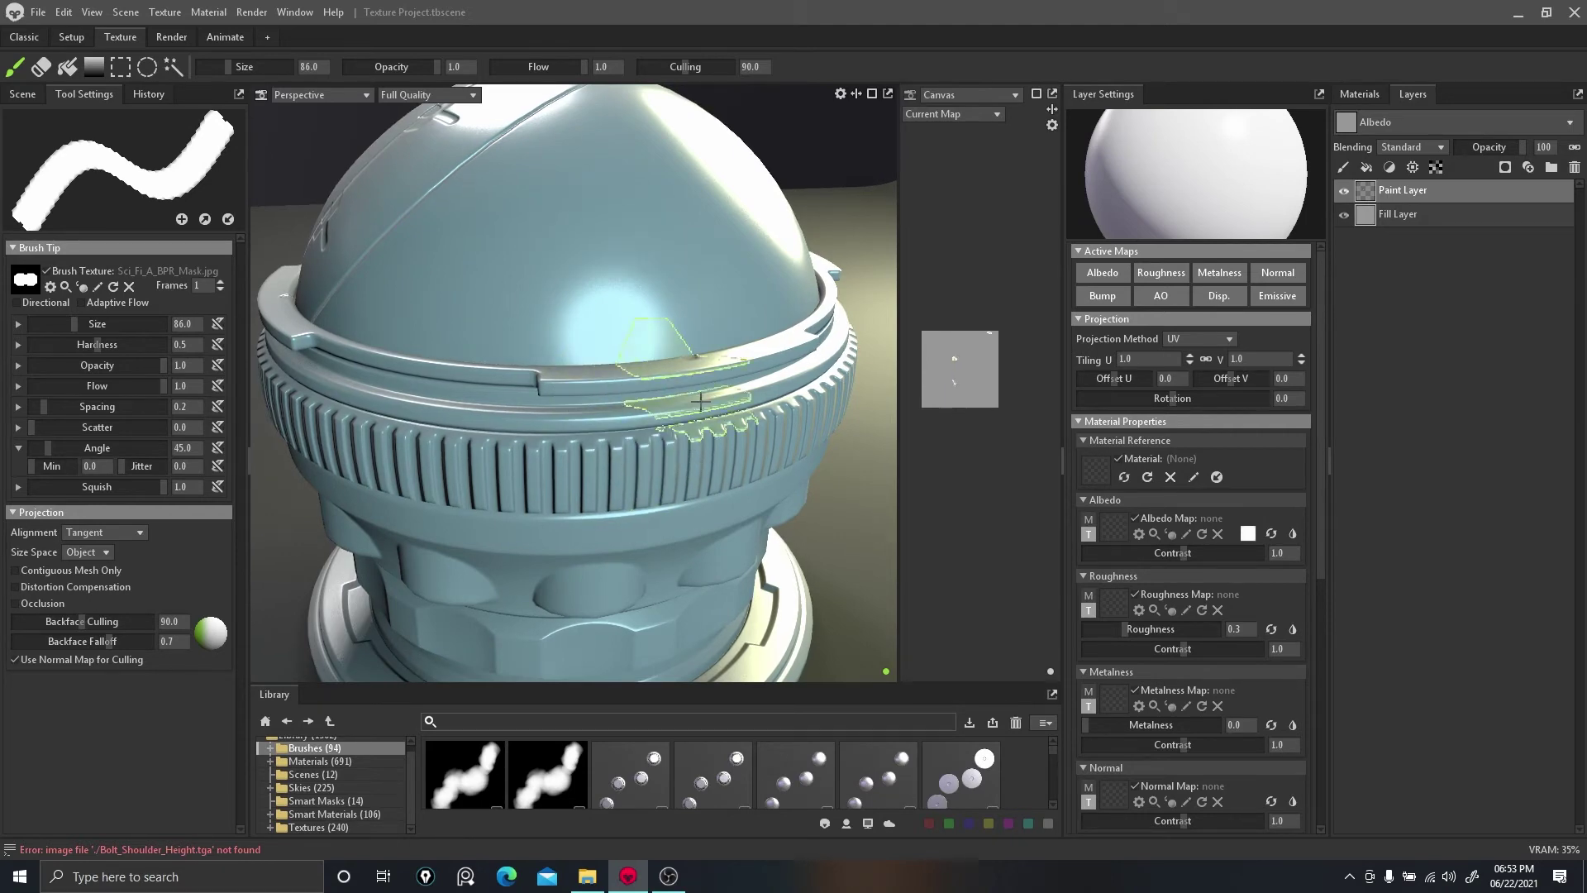
# Try Sci_Fi_A_BPR_Composite.jpg as the albedo map with UV projection by stamping the dome, and undo the stamp and map.
pyautogui.click(1115, 524)
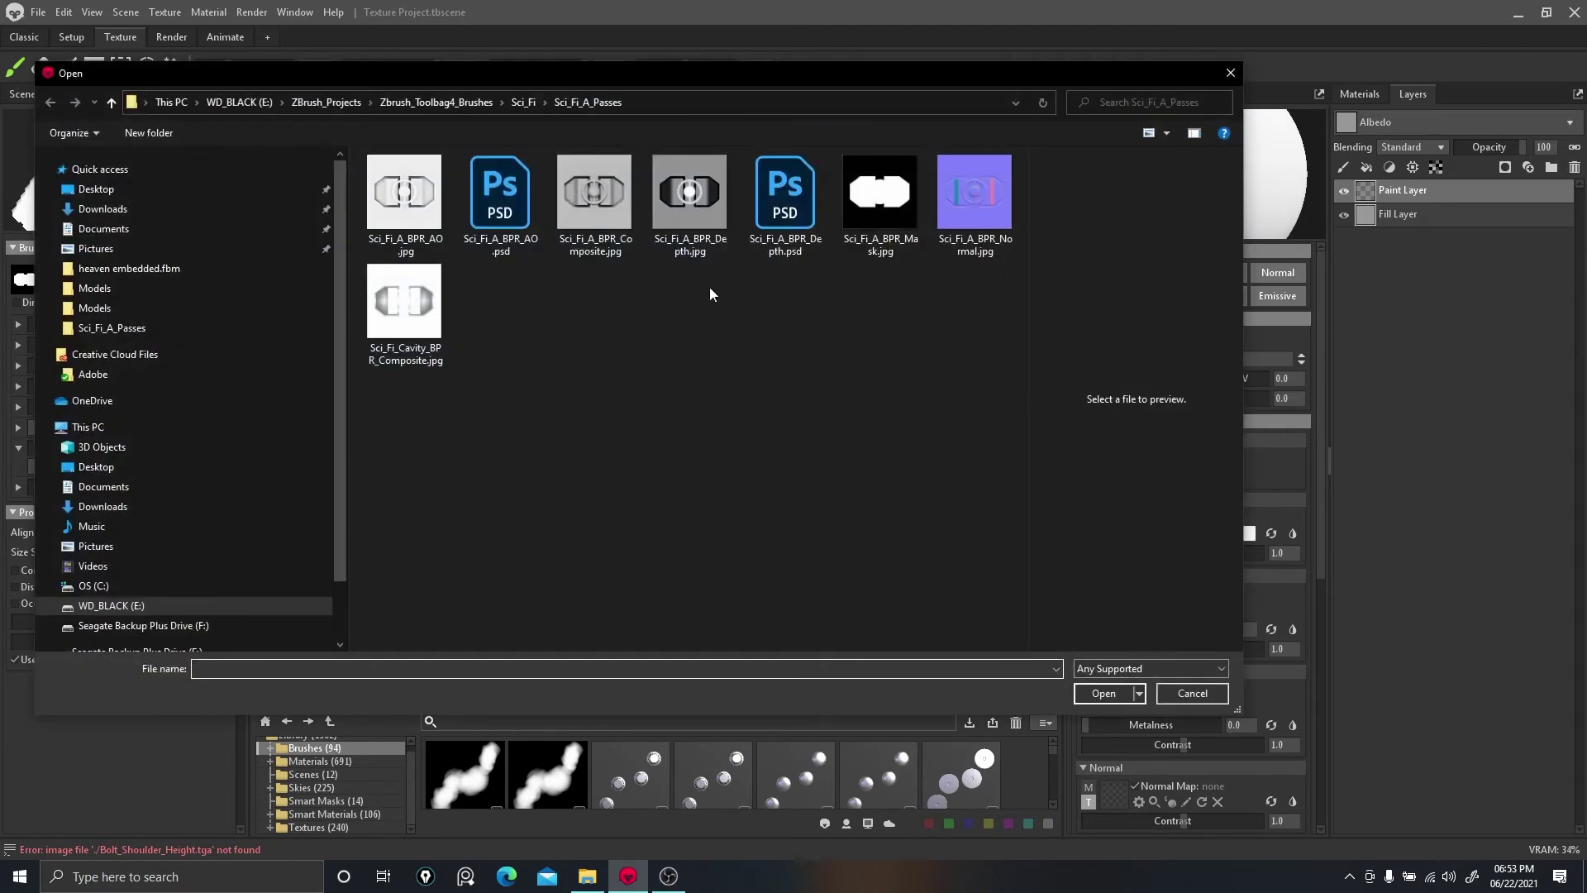
pyautogui.click(593, 211)
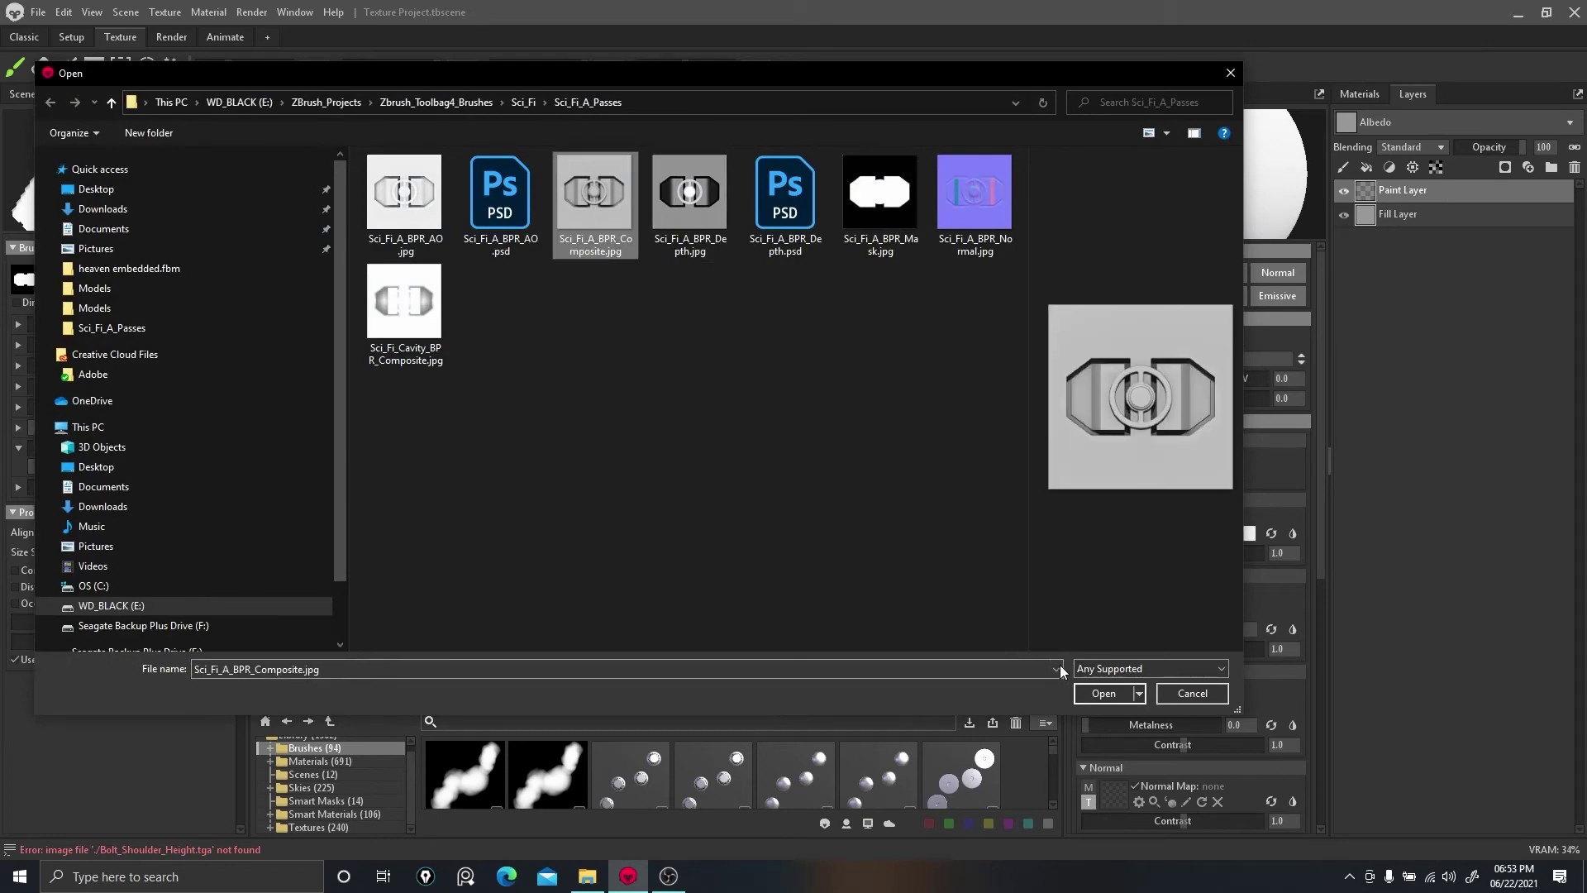
pyautogui.click(1104, 693)
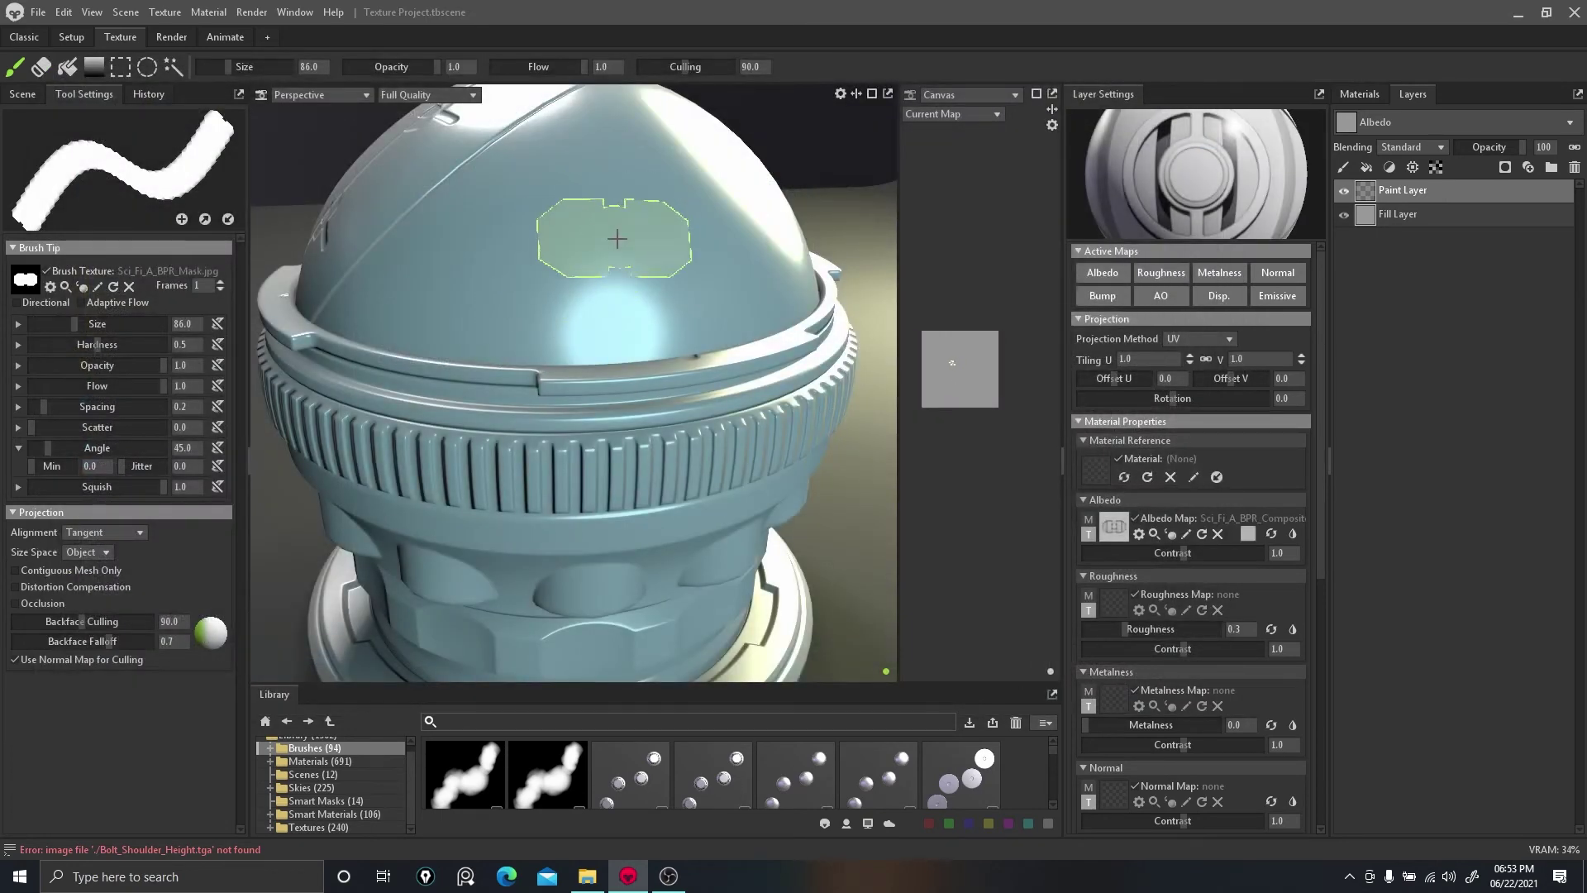
pyautogui.click(611, 232)
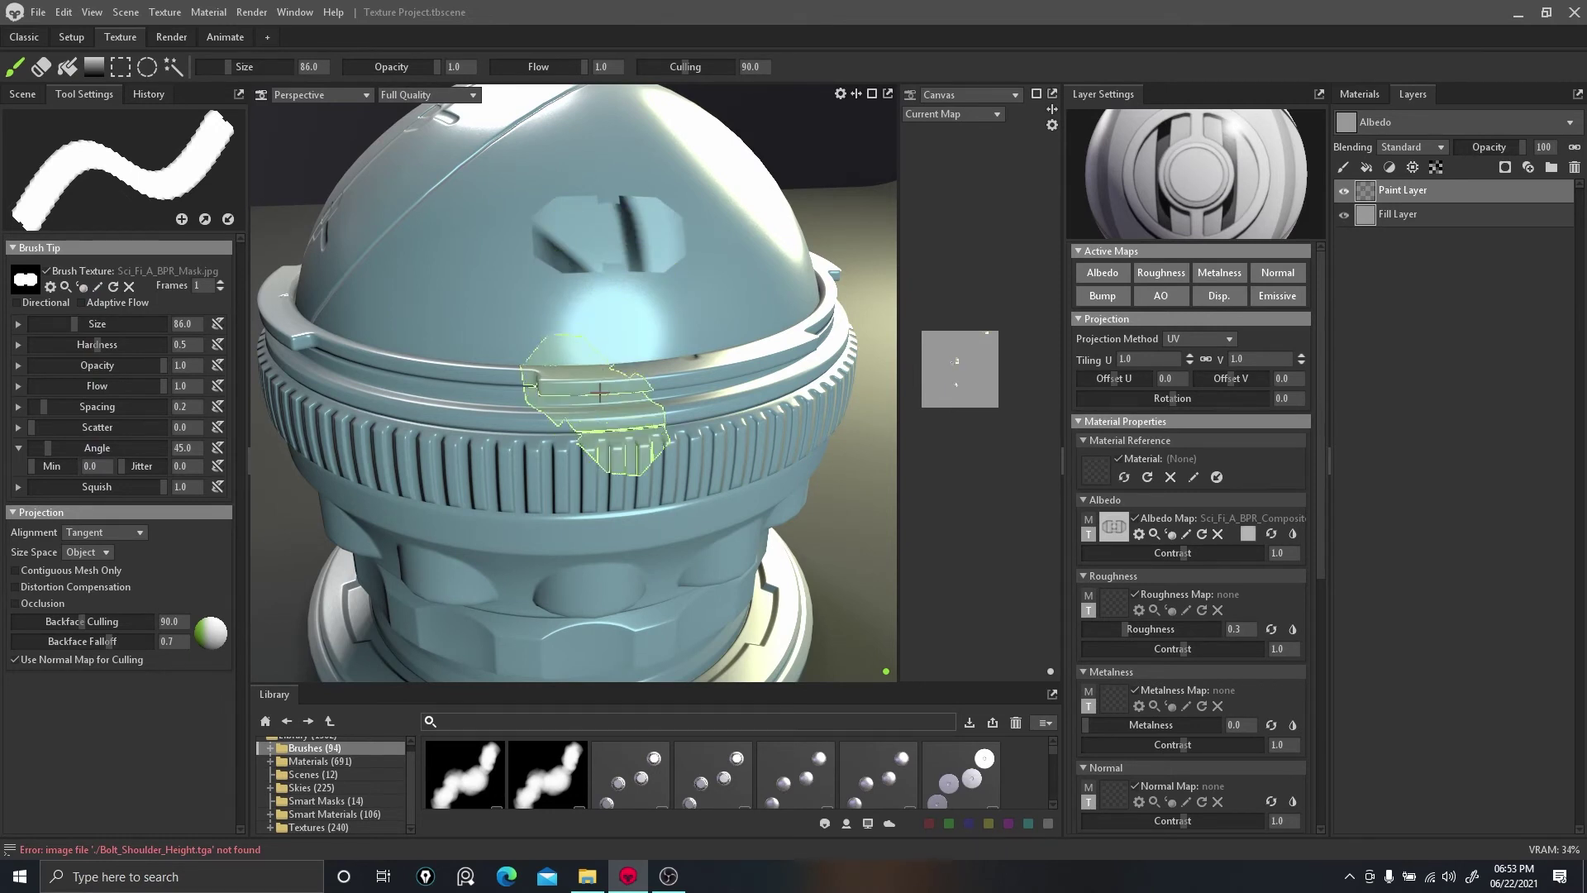
pyautogui.hotkey('ctrl', 'z')
pyautogui.hotkey('ctrl', 'z')
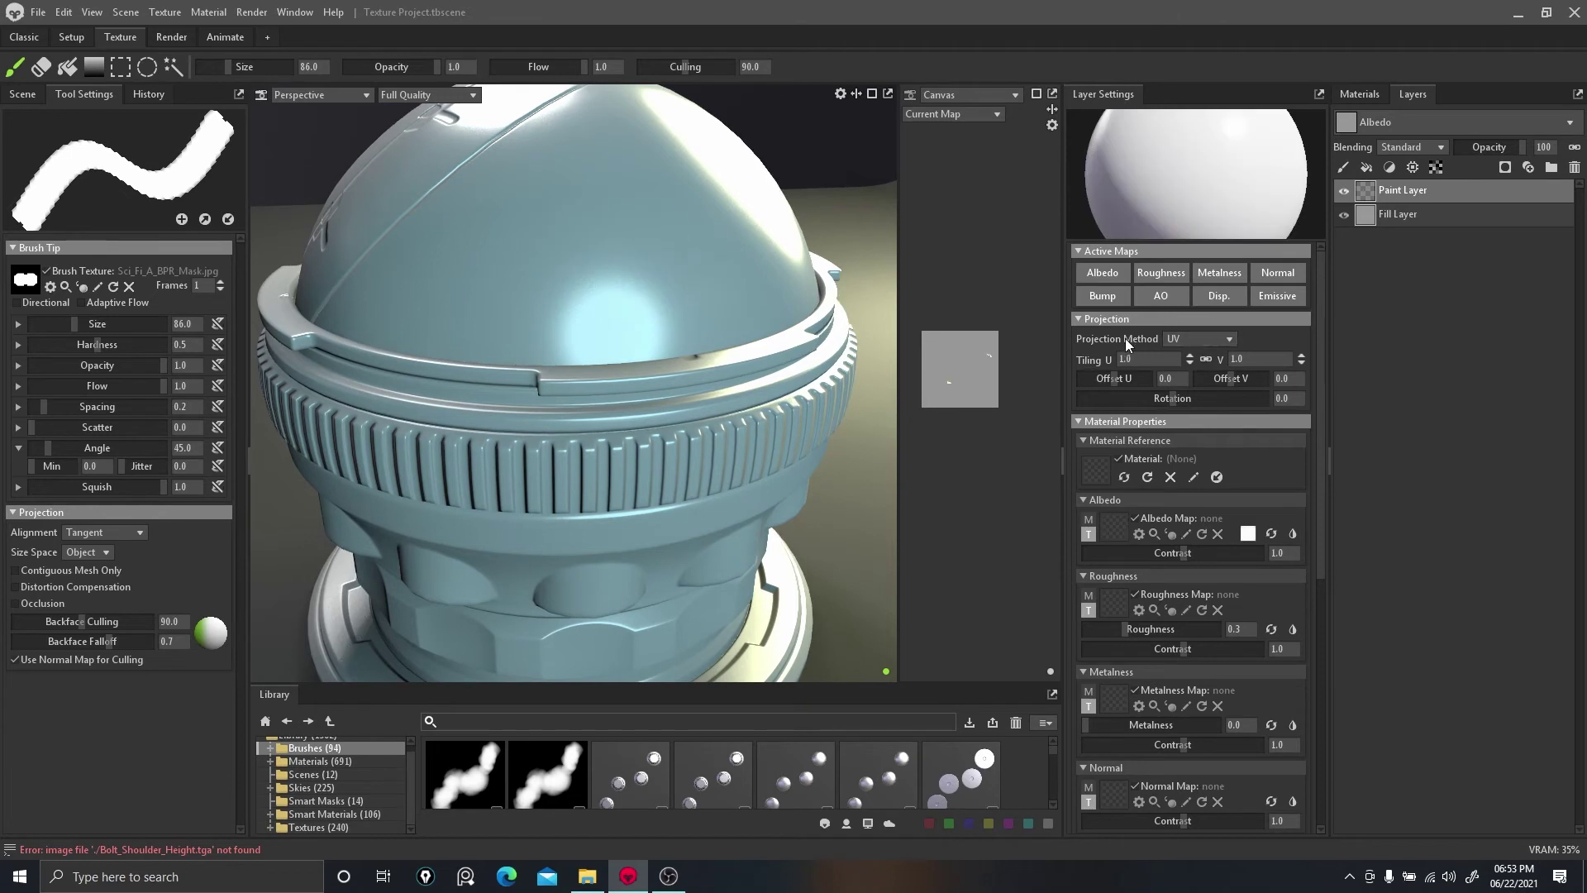
# Set the paint layer's projection method to Fit To Brush.
pyautogui.click(1213, 338)
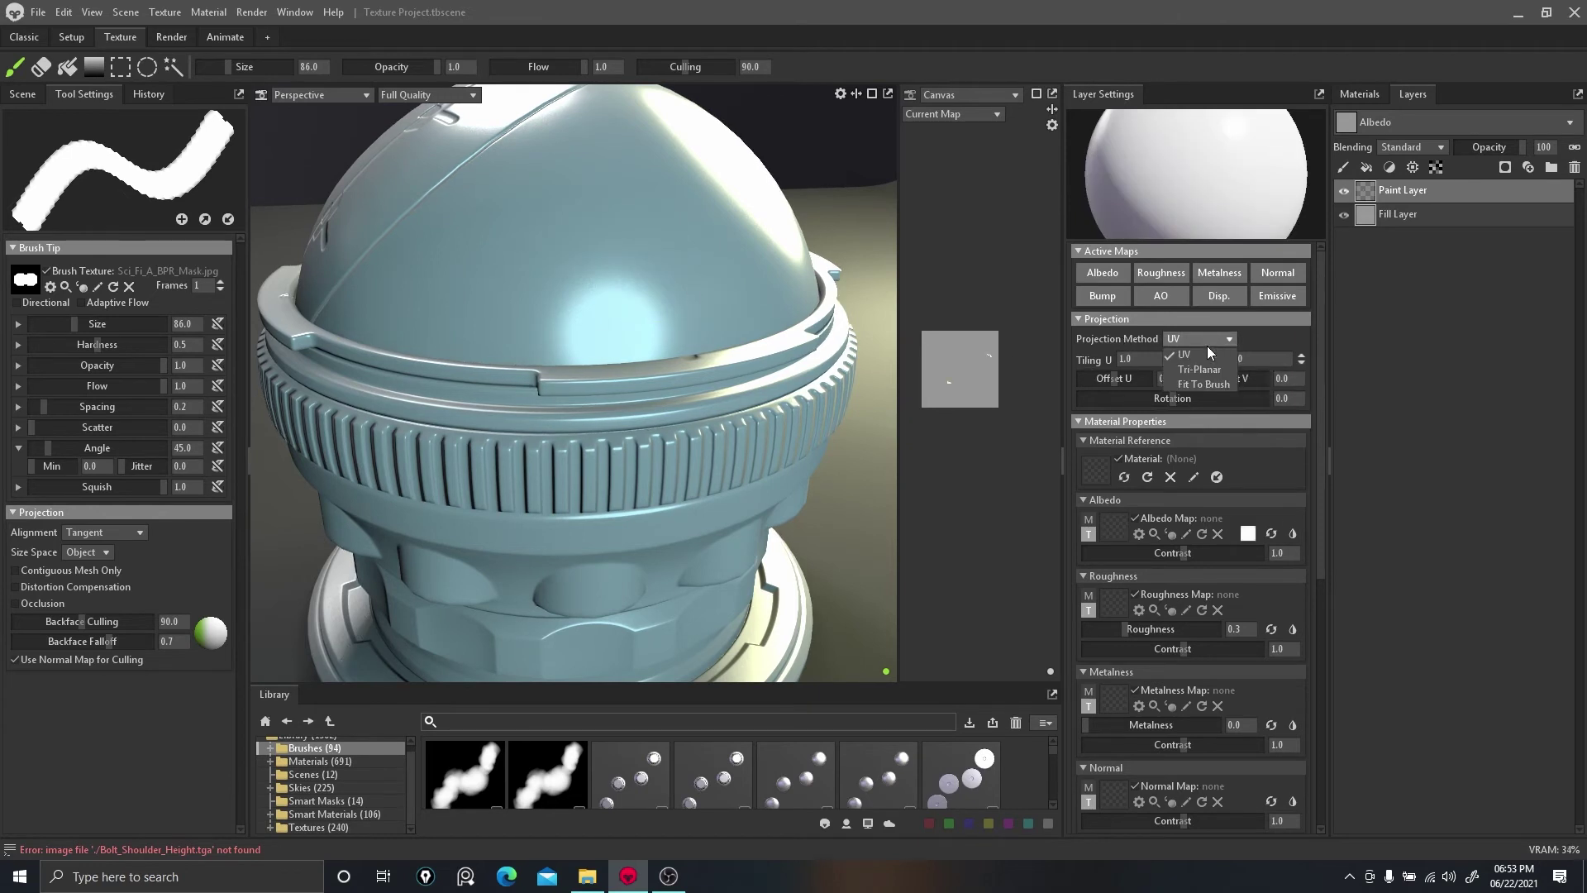
pyautogui.click(1185, 384)
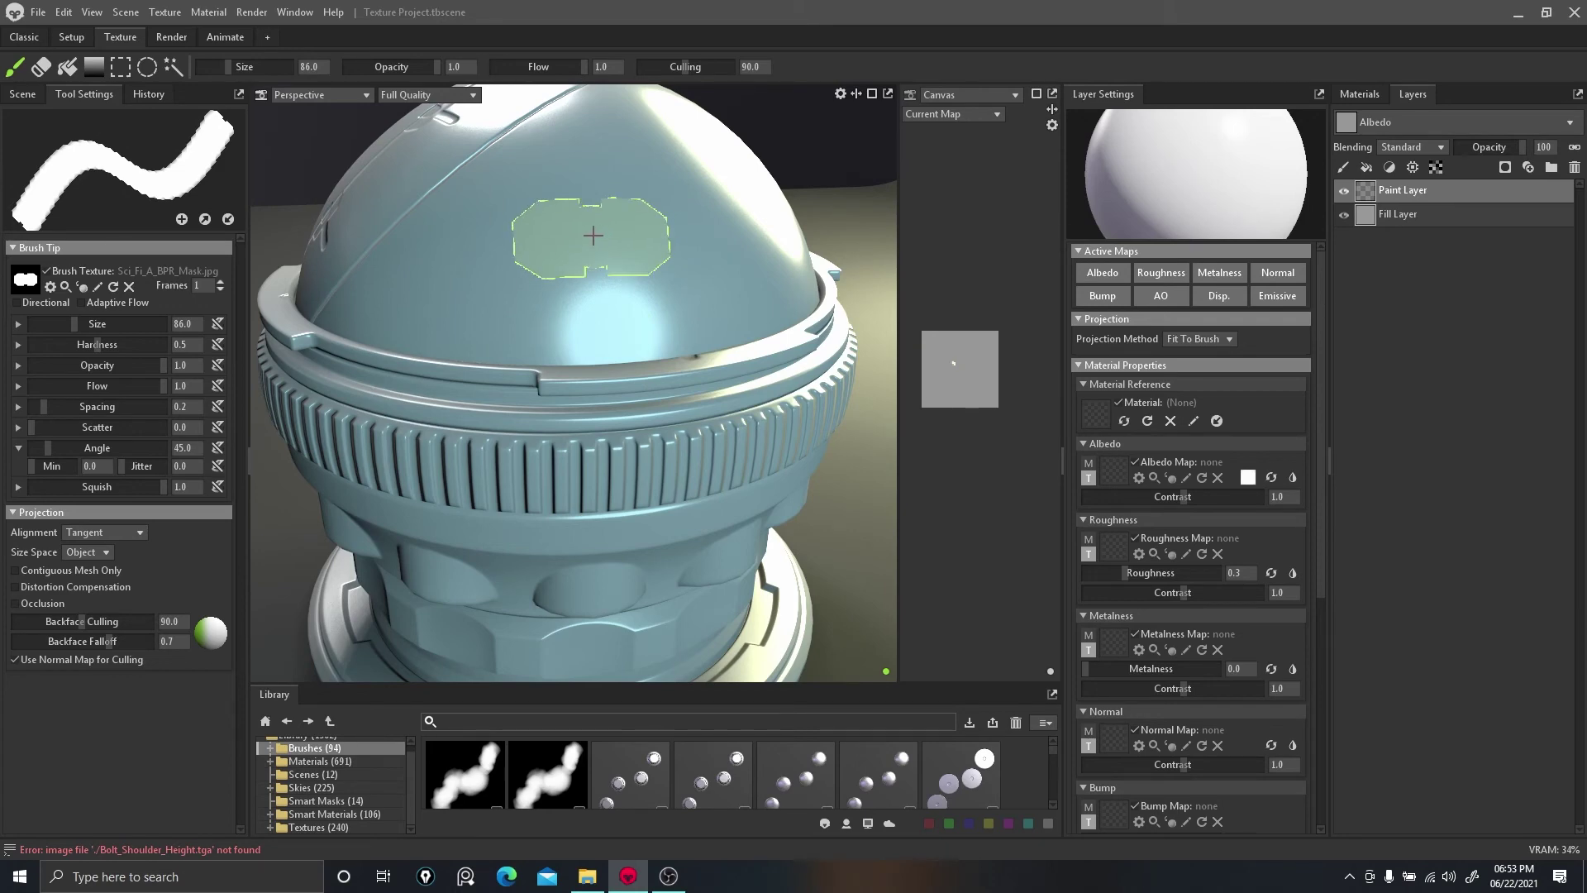
# Try Sci_Fi_A_BPR_Composite.jpg as the albedo map with brush-fitted projection by stamping the dome, and undo the result.
pyautogui.click(1112, 469)
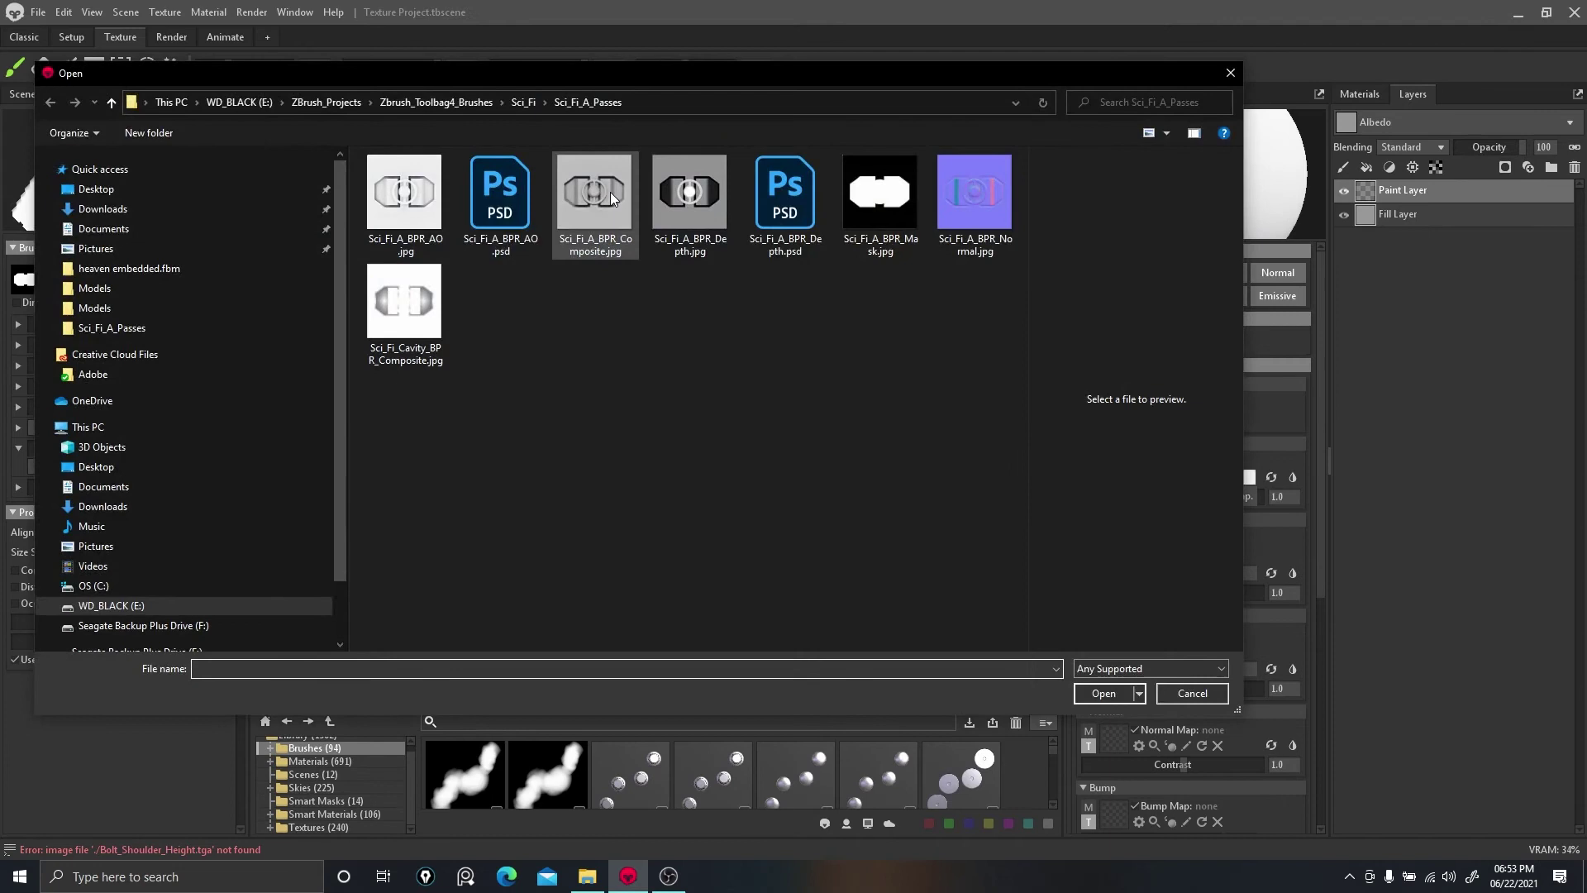
pyautogui.click(610, 192)
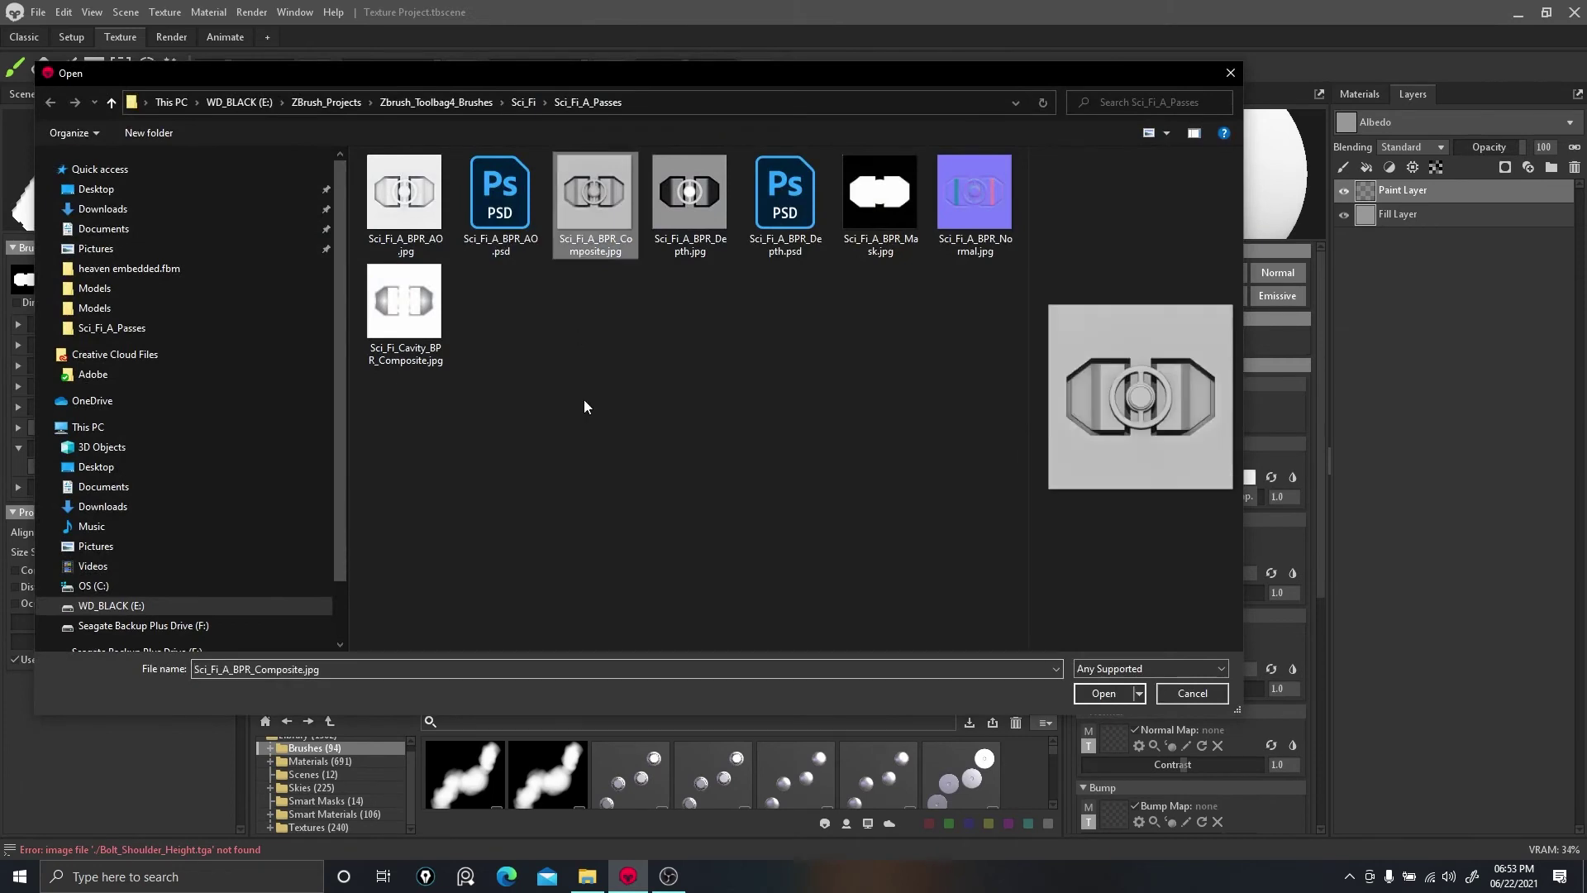
pyautogui.click(1103, 693)
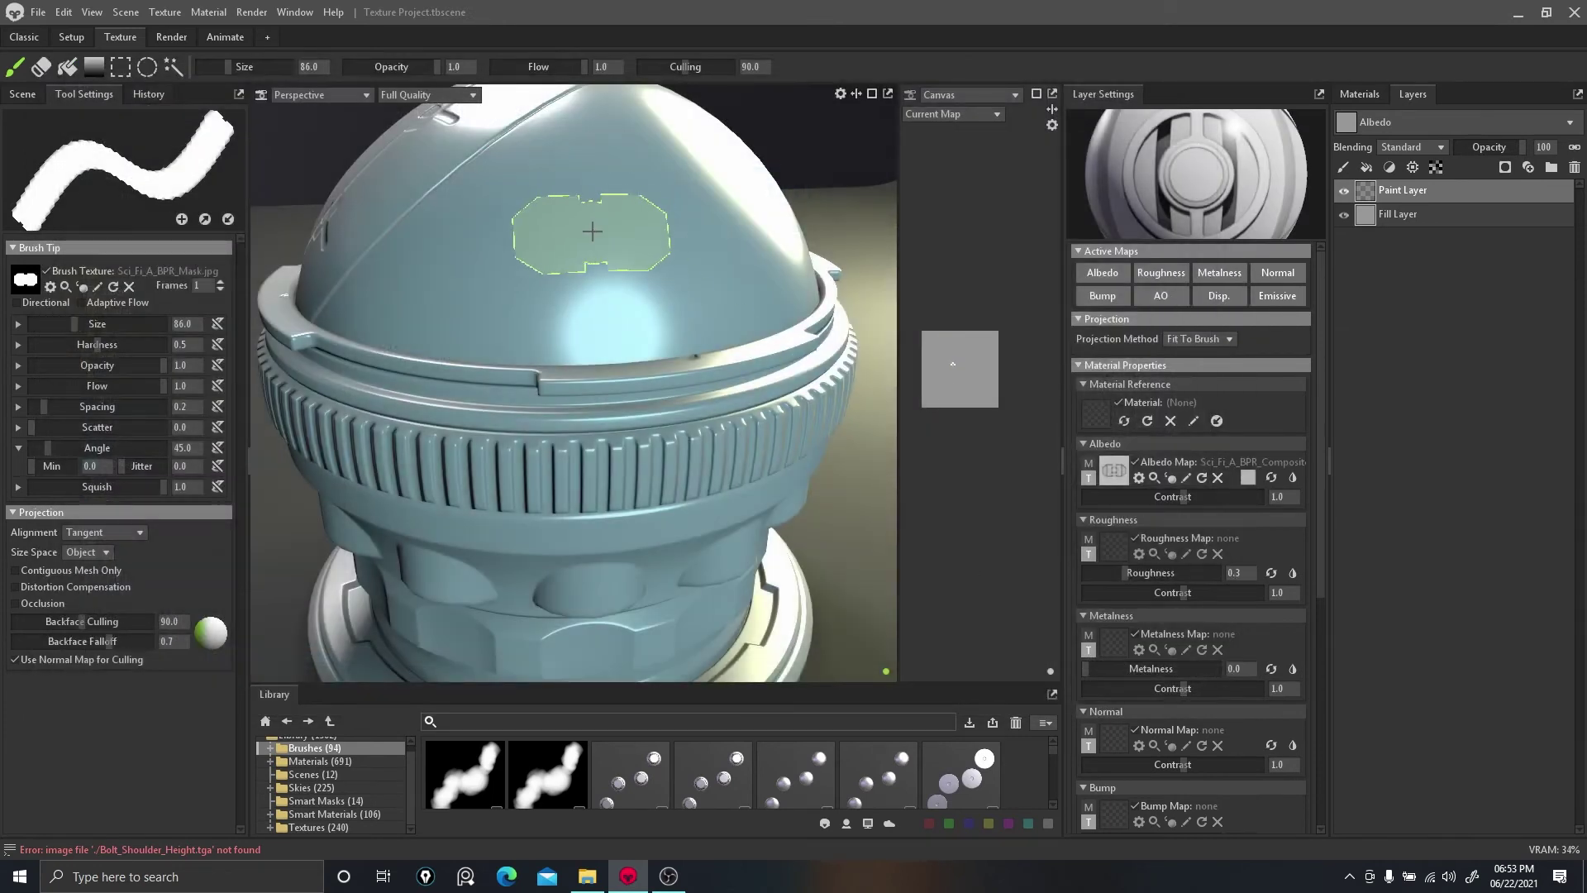
pyautogui.click(592, 231)
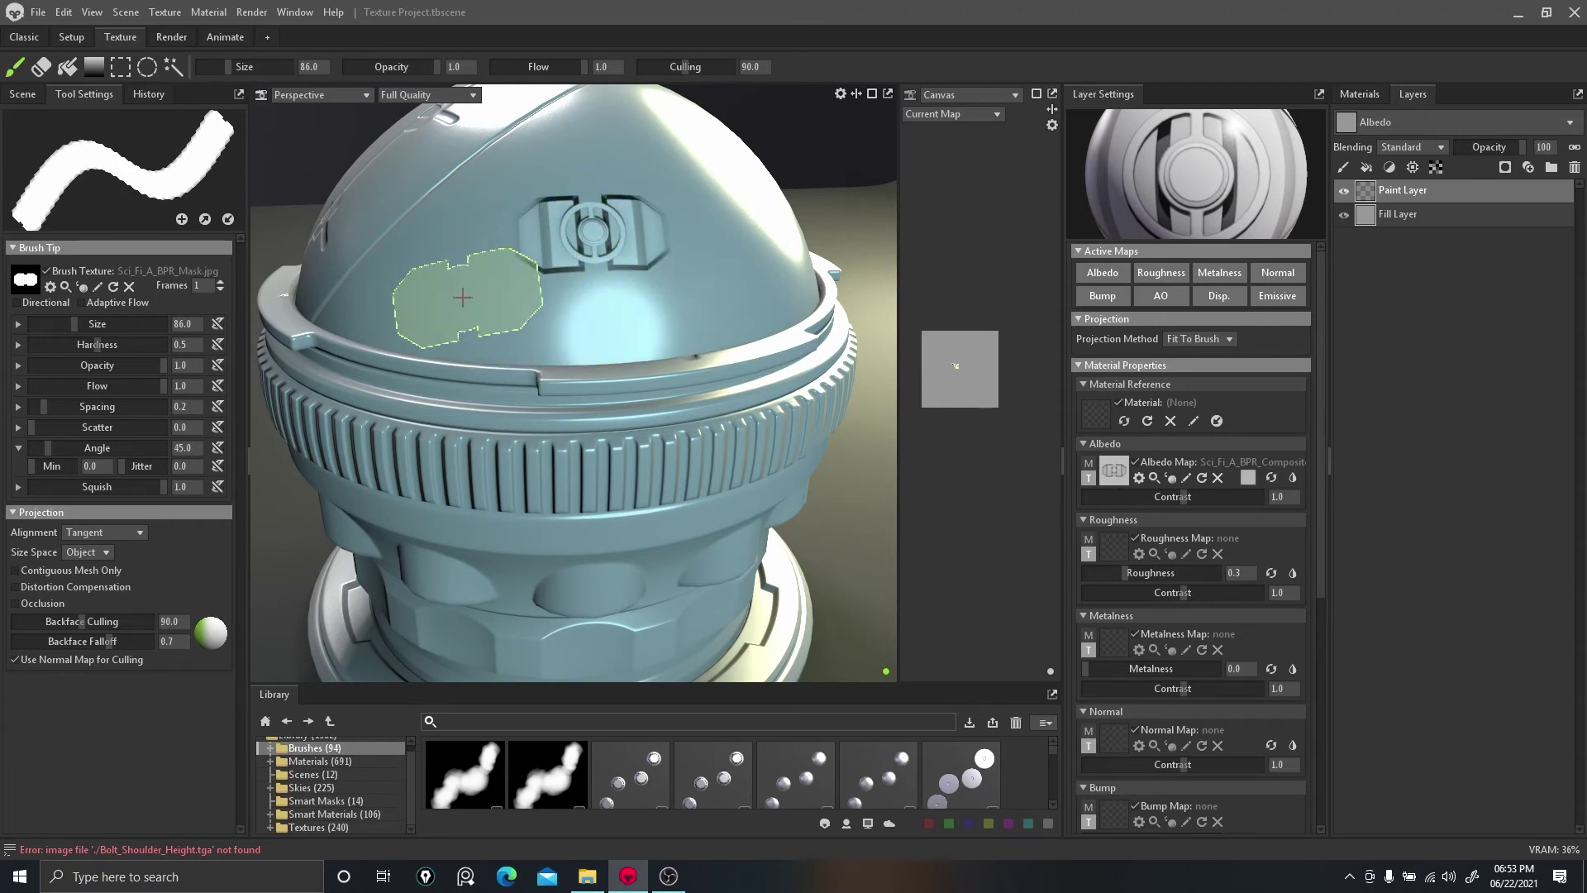
pyautogui.hotkey('ctrl', 'z')
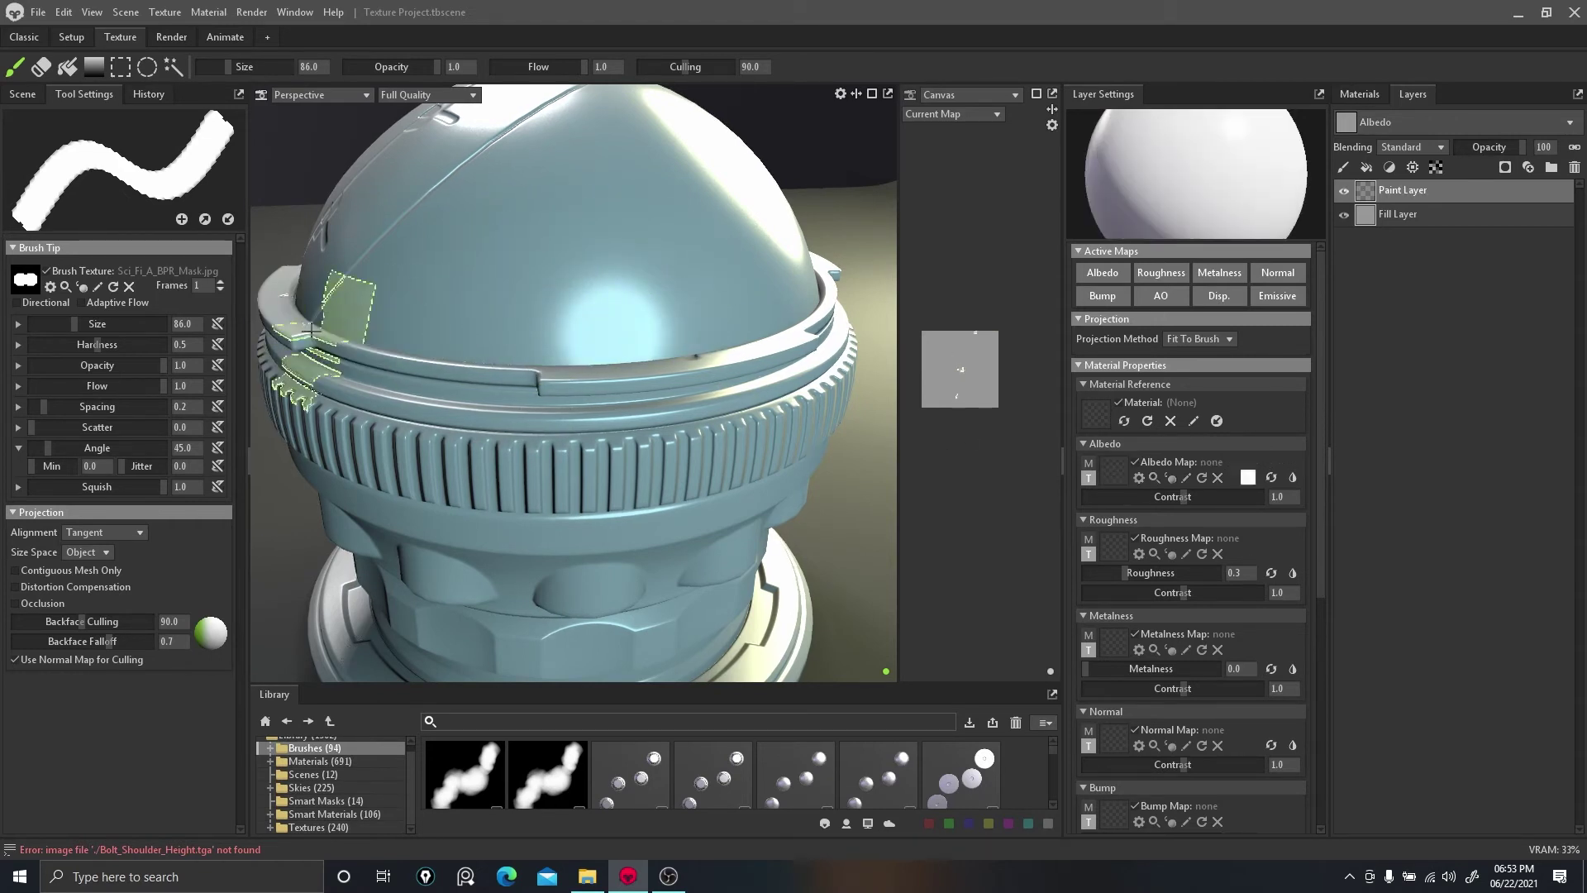
# Raise the brush hardness to 0.813, and test it with one stamp on the dome that is undone.
pyautogui.moveTo(101, 346); pyautogui.dragTo(134, 345)
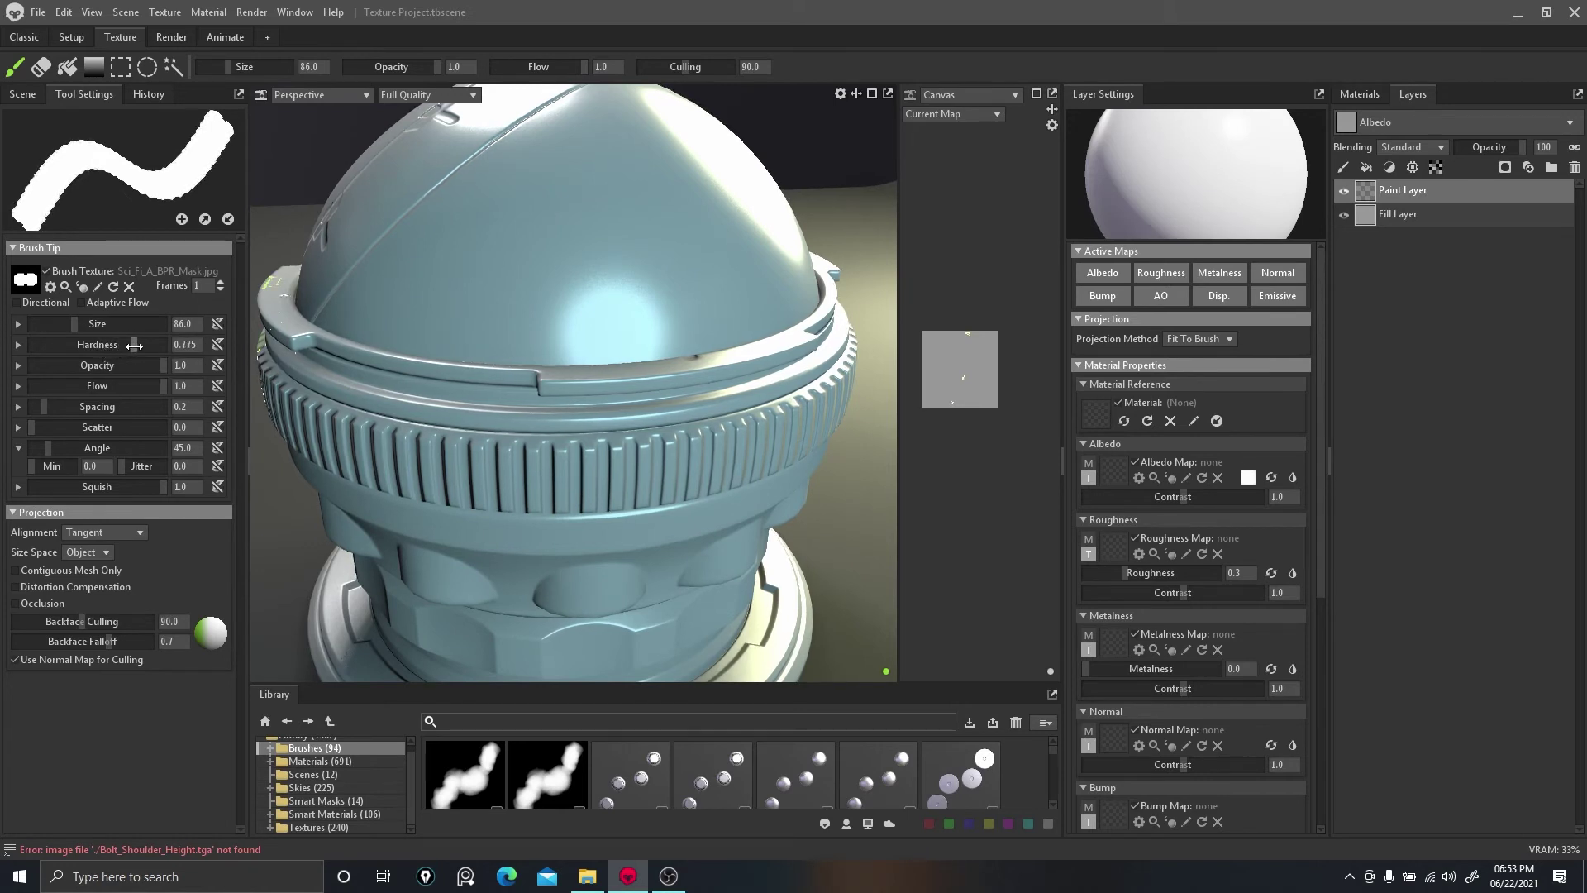
pyautogui.click(595, 239)
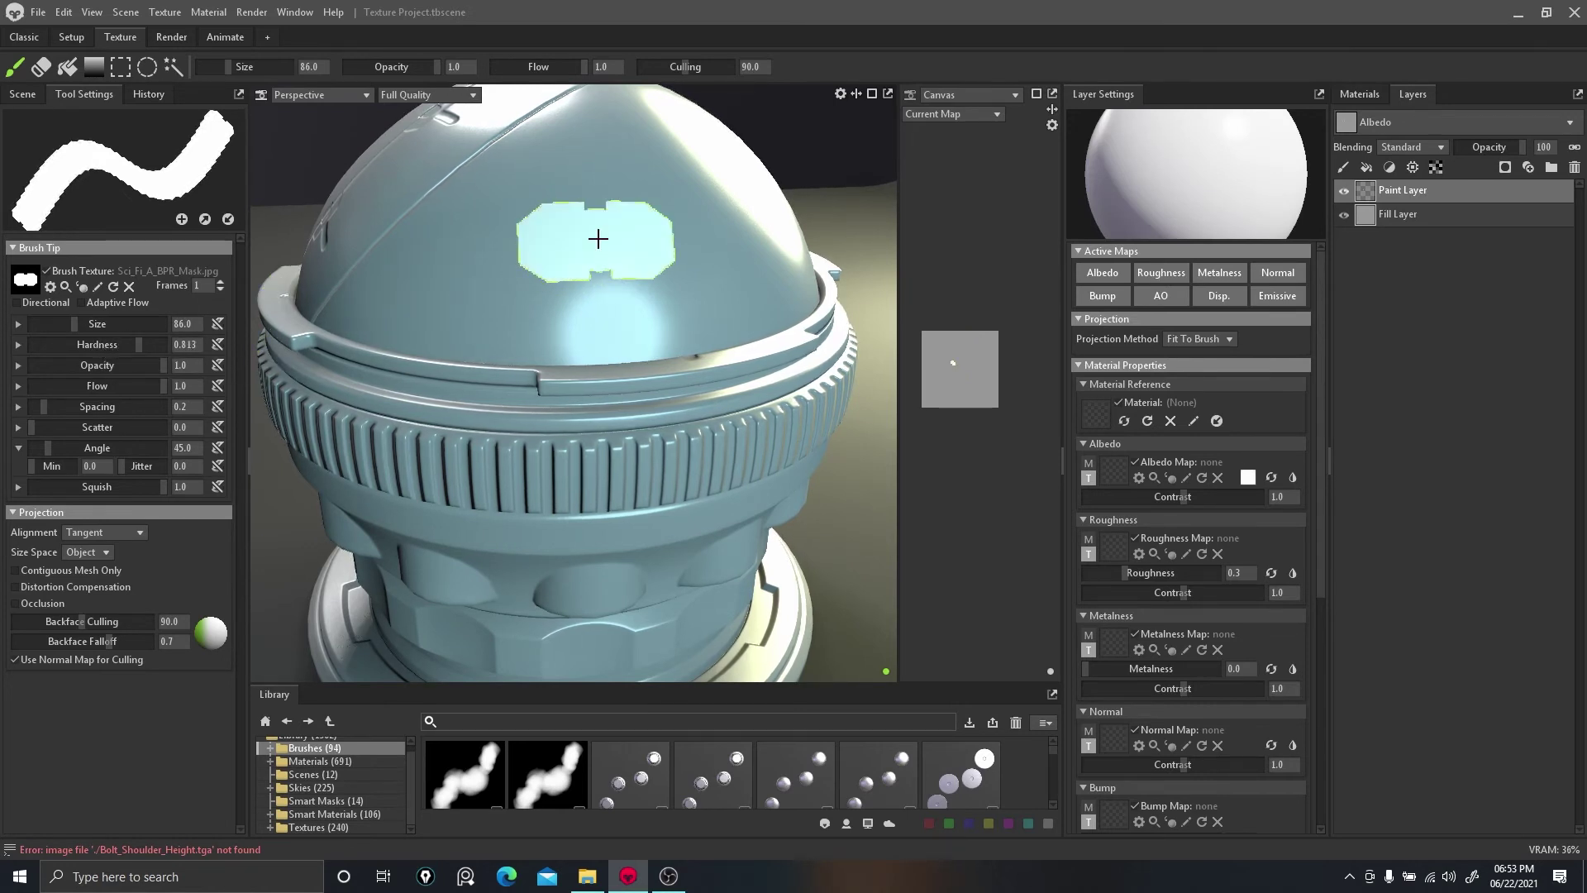
pyautogui.hotkey('ctrl', 'z')
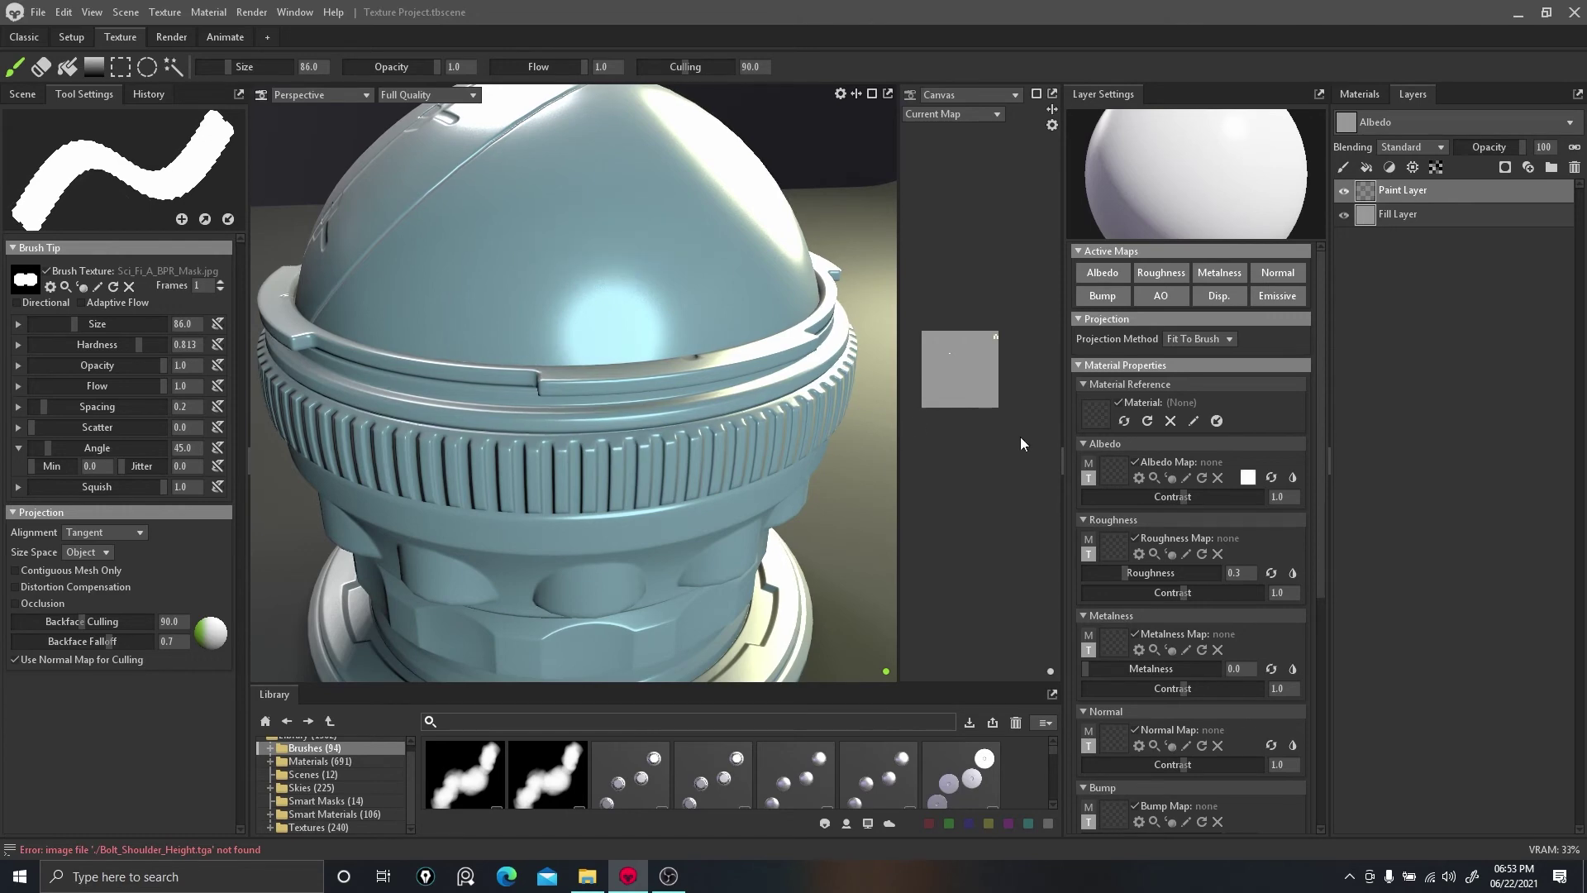
# Load Sci_Fi_A_BPR_Composite.jpg as the paint layer's albedo map and stamp the shaded detail on the front of the dome.
pyautogui.click(1118, 470)
pyautogui.doubleClick(612, 201)
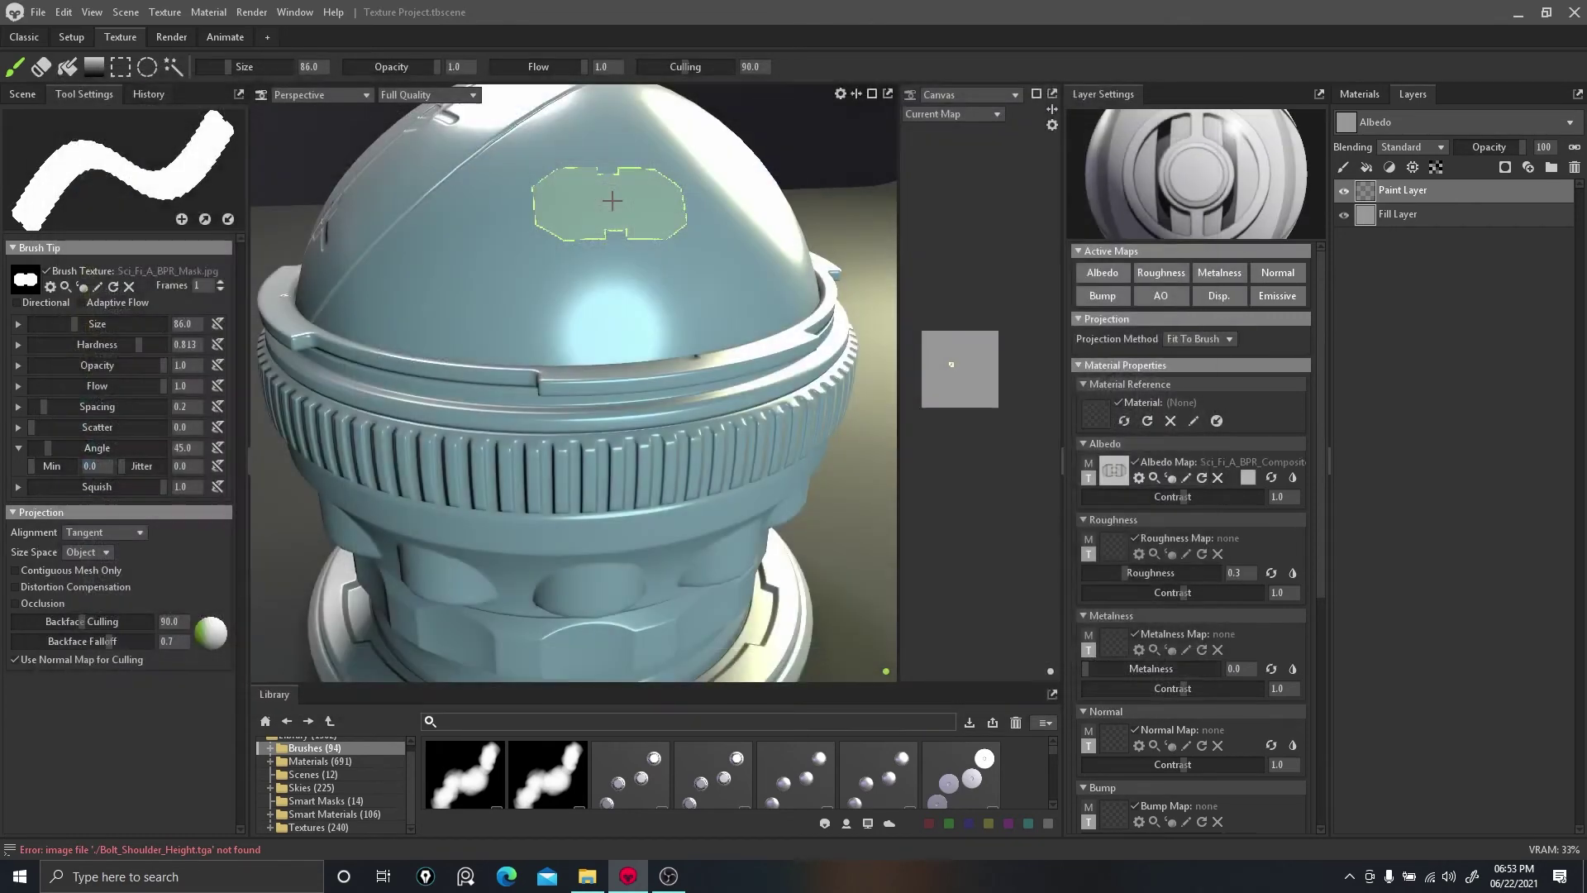
pyautogui.click(609, 261)
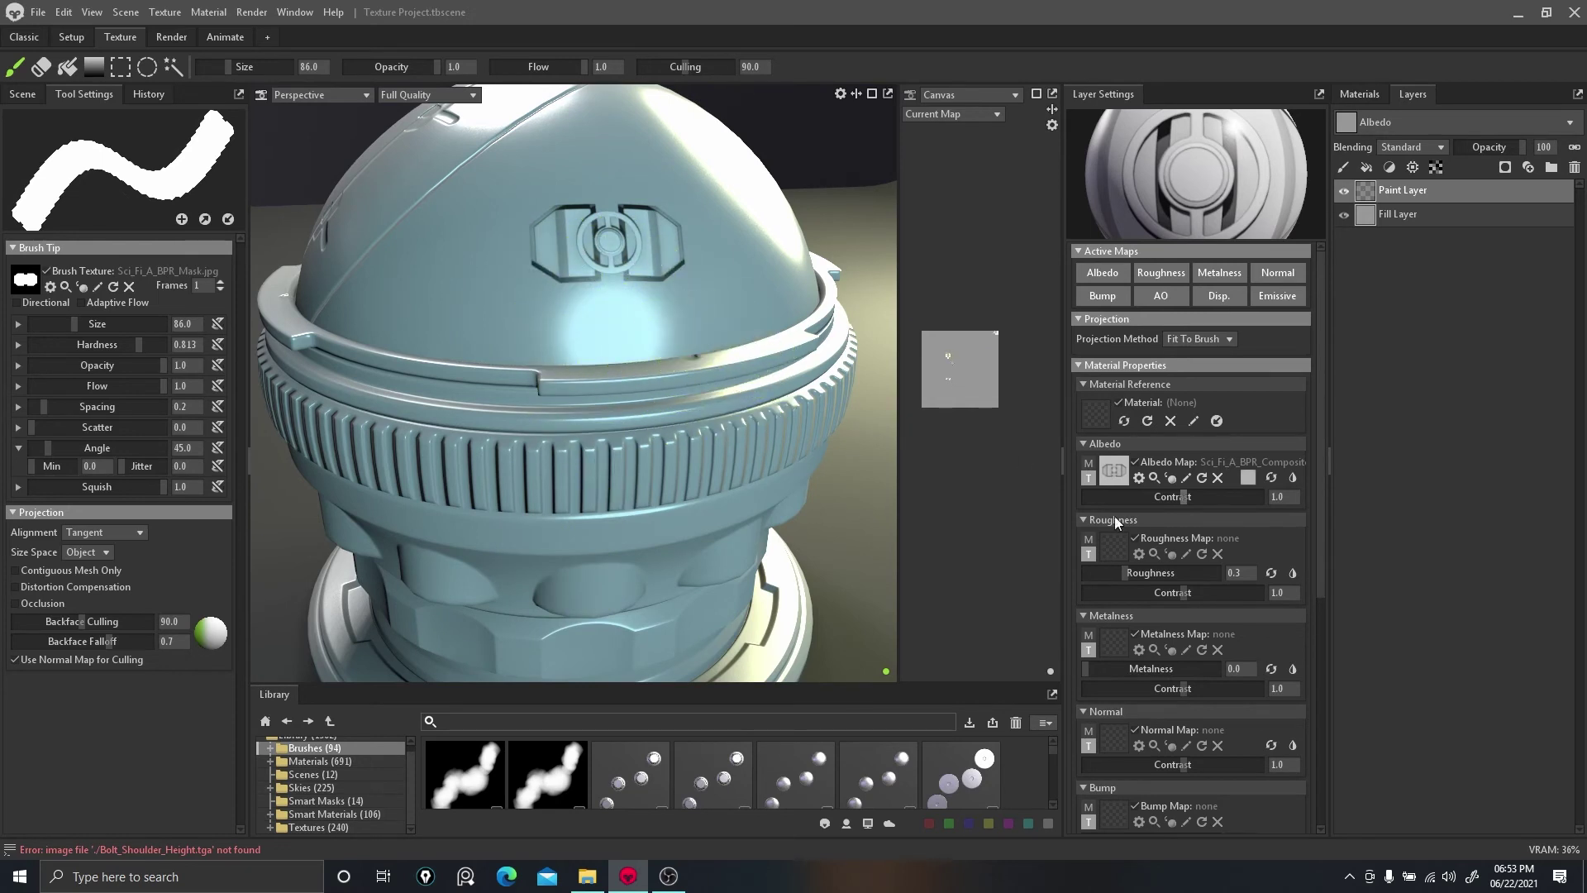
# Load Sci_Fi_A_BPR_Normal.jpg as the paint layer's normal map.
pyautogui.click(49, 71)
pyautogui.scroll(-1, 1111, 650)
pyautogui.click(1113, 692)
pyautogui.doubleClick(984, 207)
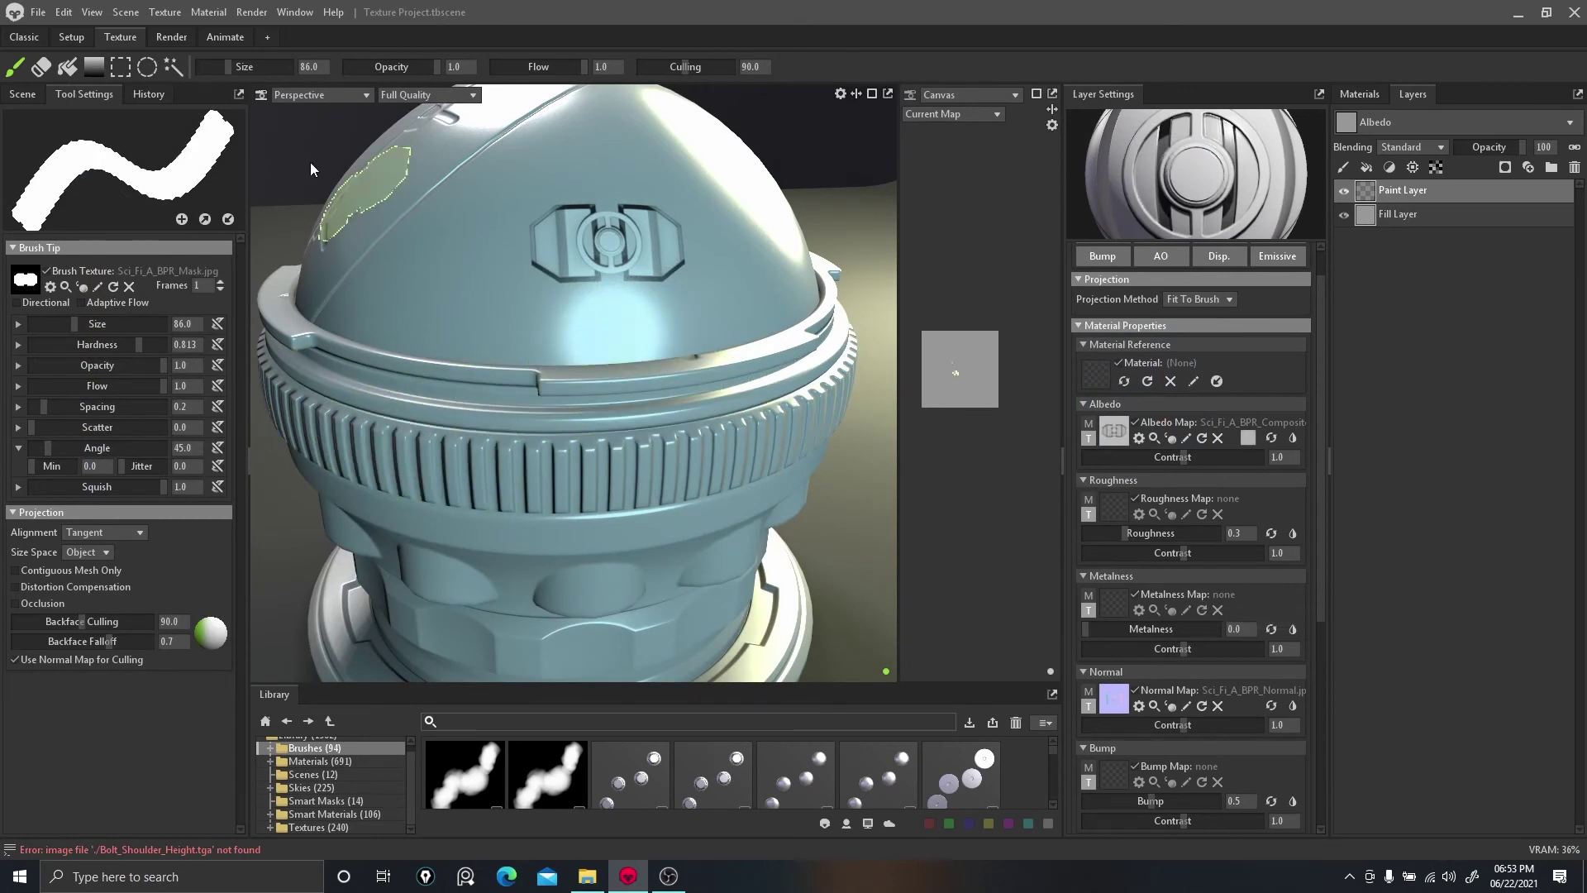
# Erase the albedo-only stamp from the dome and stamp the detail again with both albedo and normal maps.
pyautogui.click(42, 68)
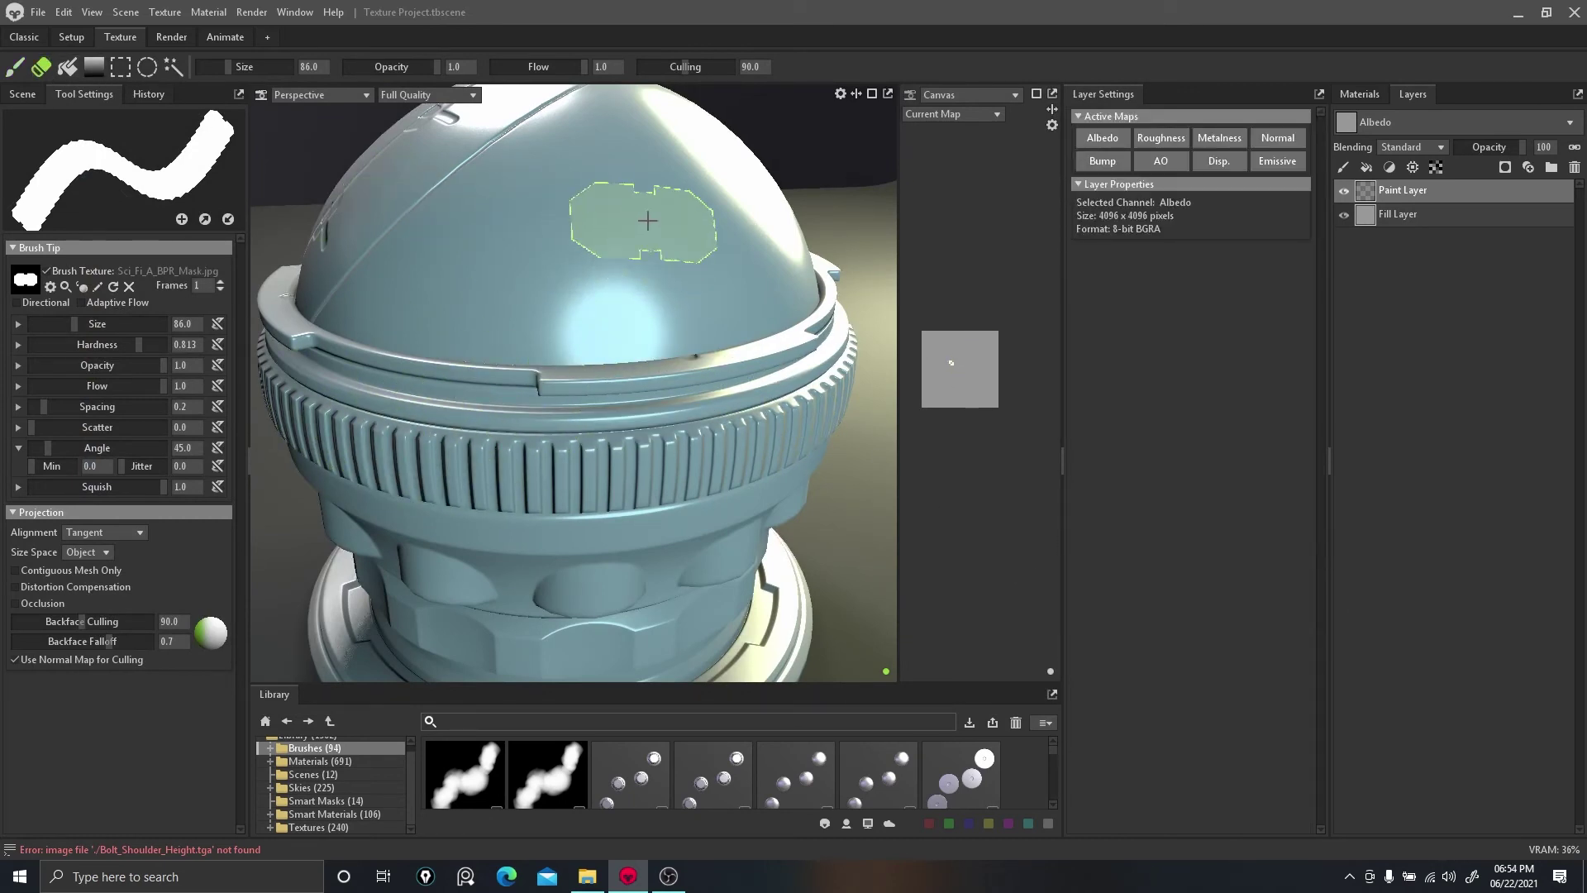
pyautogui.click(15, 66)
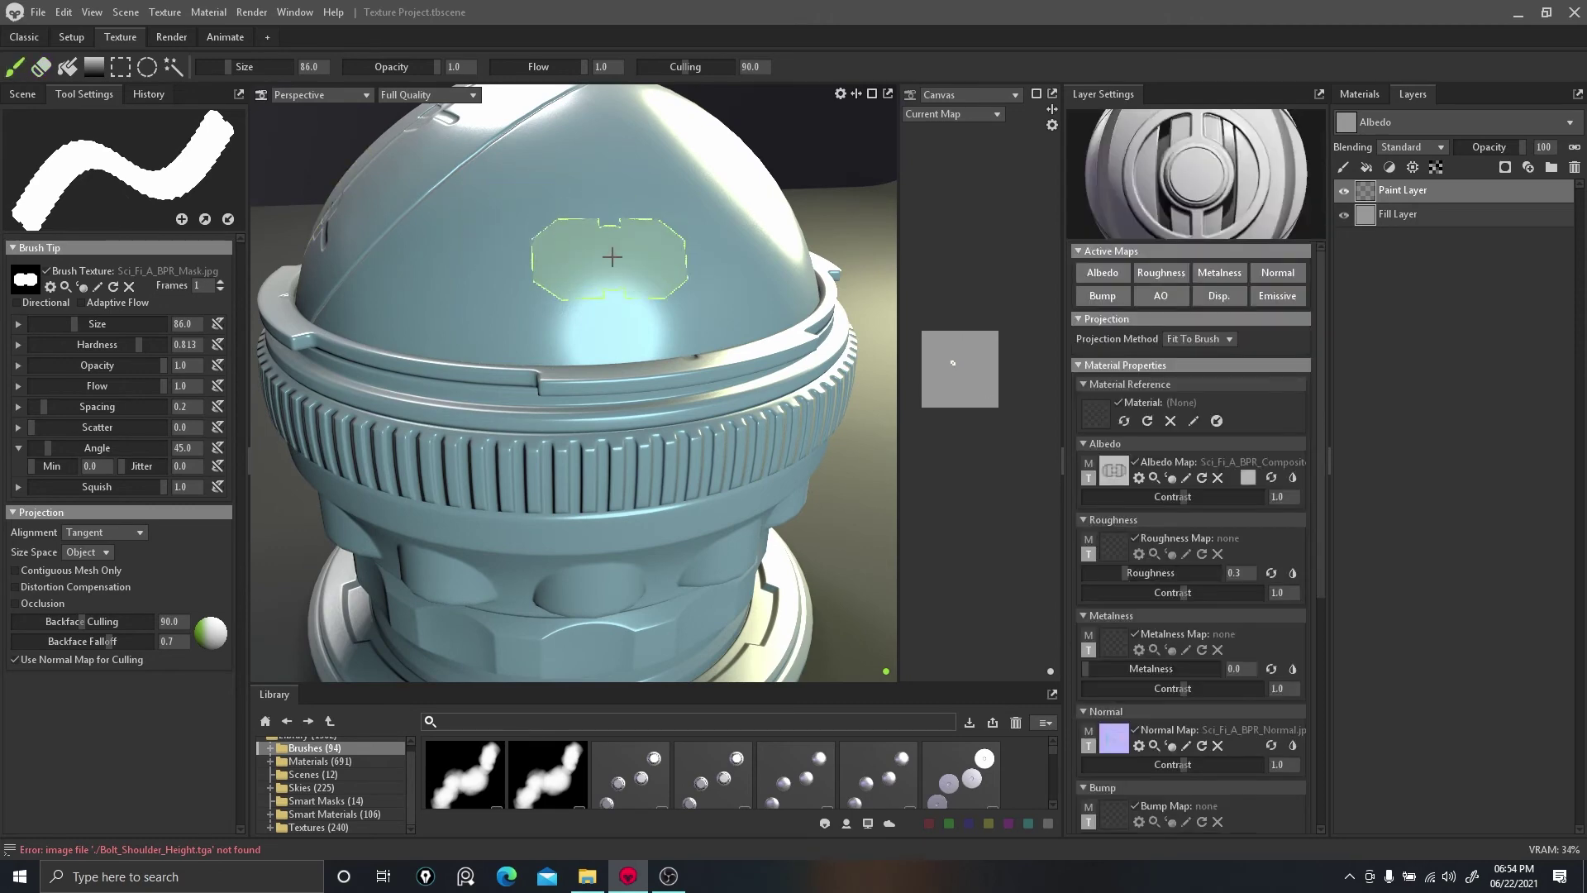
pyautogui.click(606, 236)
# Inspect the shading and relief of the stamped sci-fi detail on the dome up close and from another angle.
pyautogui.scroll(5, 744, 206)
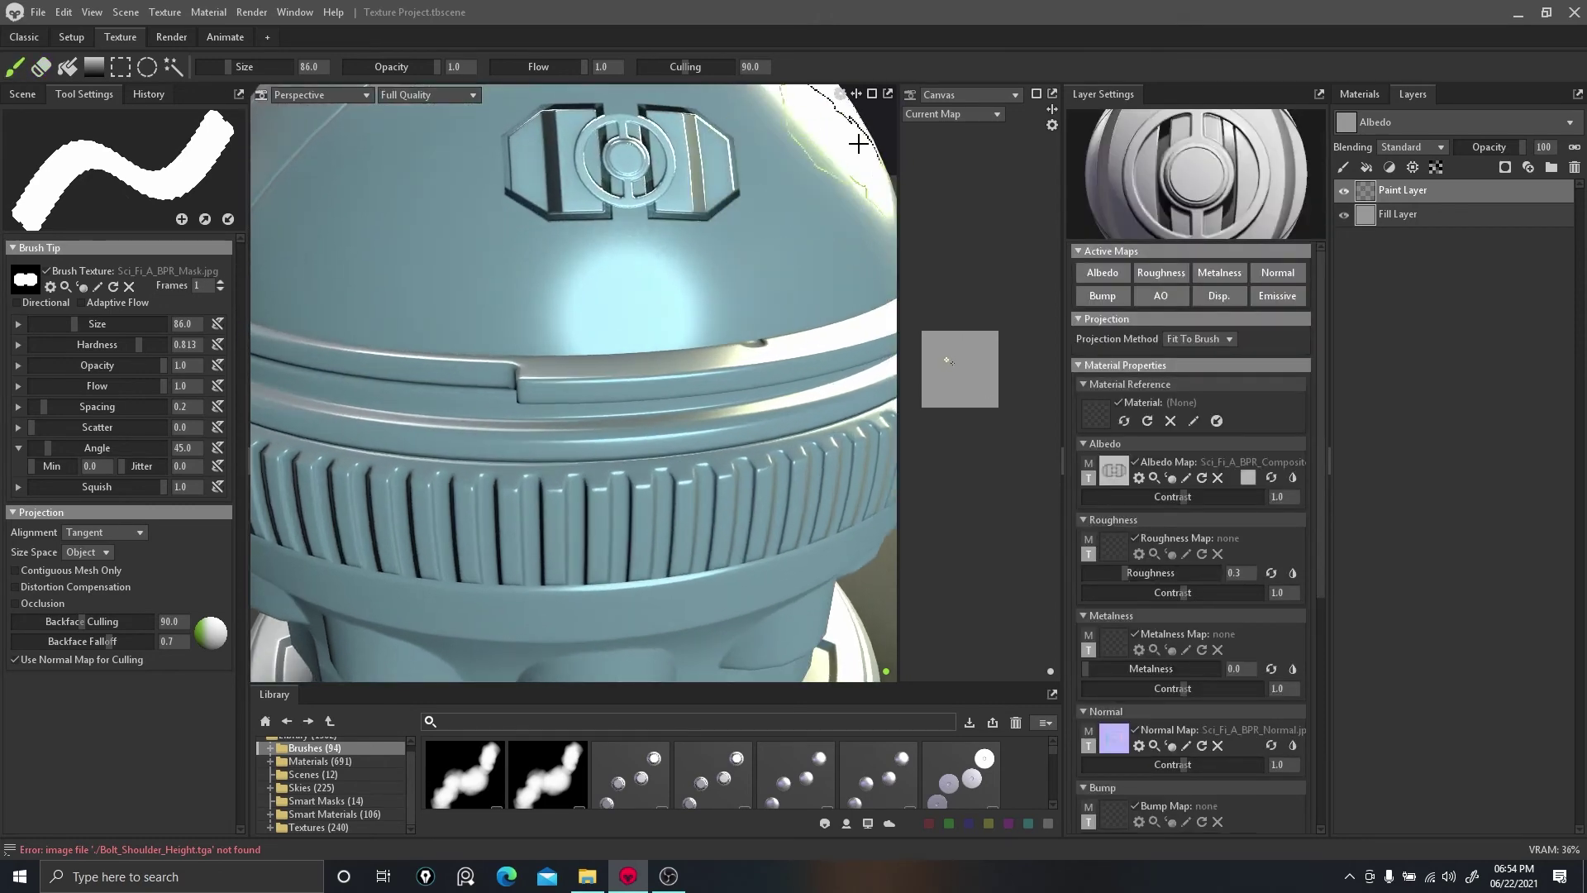
pyautogui.moveTo(840, 201)
pyautogui.keyDown('alt'); pyautogui.mouseDown(button='right')
pyautogui.moveTo(780, 365)
pyautogui.moveTo(840, 330)
pyautogui.moveTo(840, 383)
pyautogui.moveTo(806, 338)
pyautogui.mouseUp(button='right'); pyautogui.keyUp('alt')
pyautogui.keyDown('alt'); pyautogui.moveTo(806, 338); pyautogui.dragTo(805, 239); pyautogui.keyUp('alt')
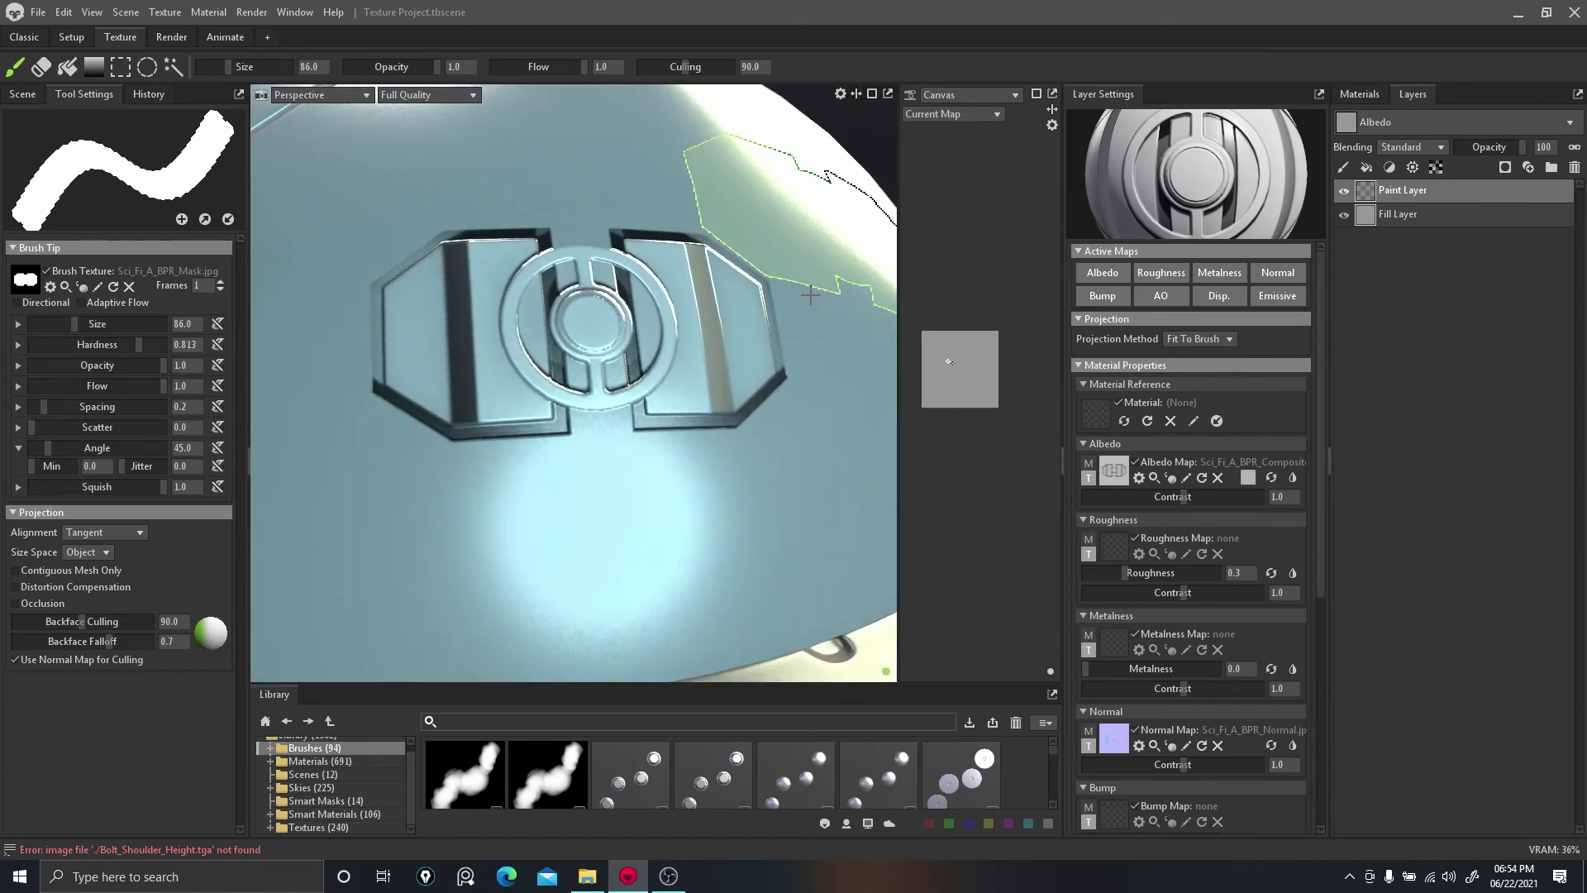
pyautogui.scroll(-5, 801, 222)
pyautogui.scroll(-3, 802, 222)
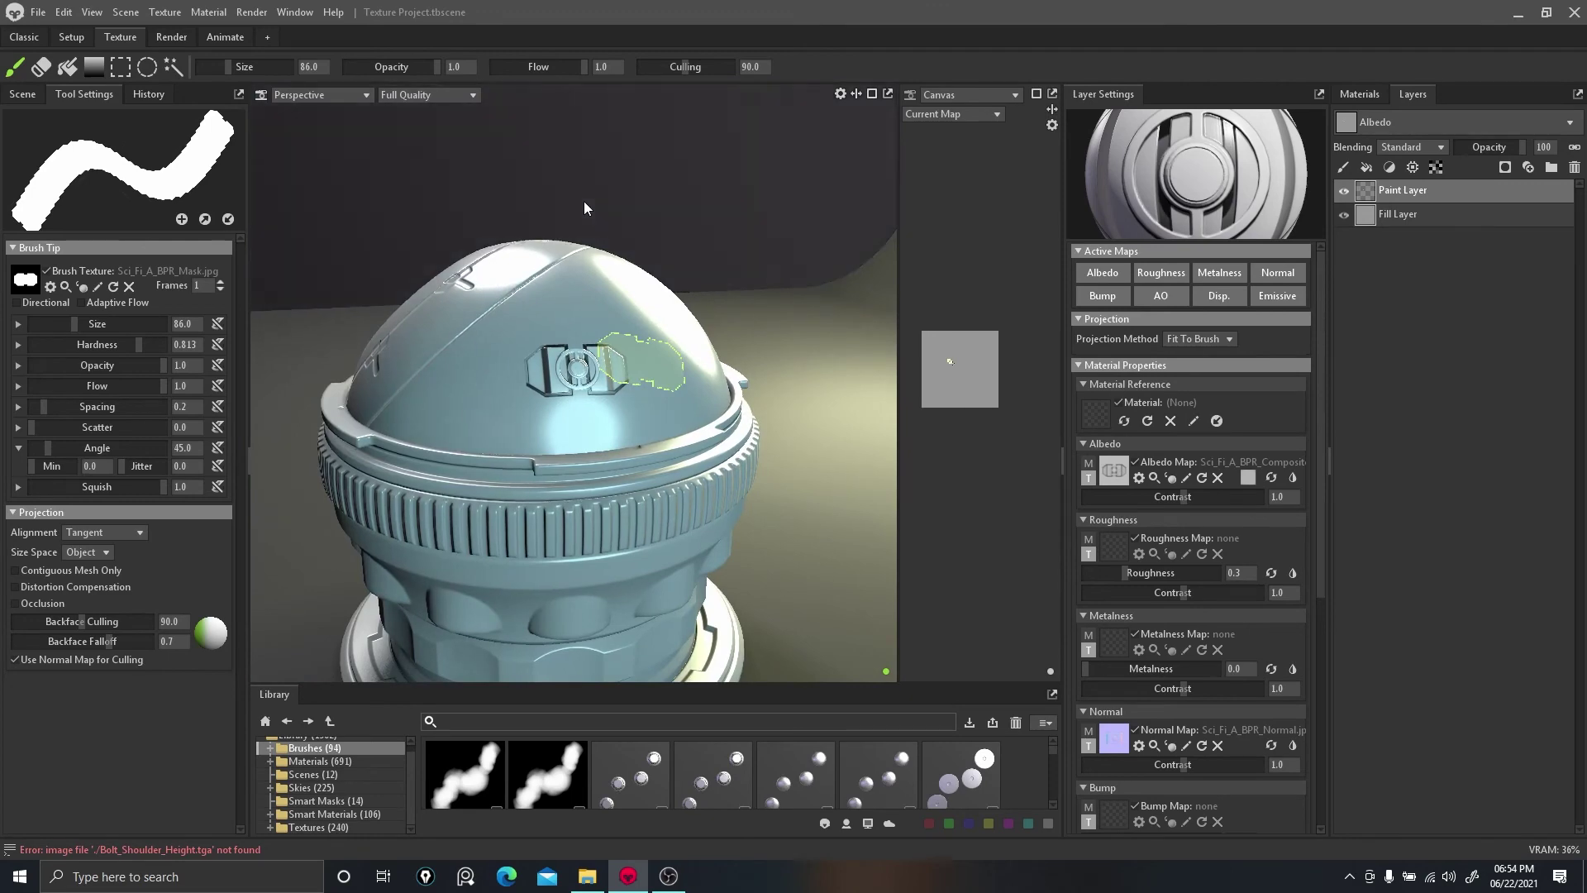
pyautogui.moveTo(825, 191)
pyautogui.keyDown('alt'); pyautogui.mouseDown()
pyautogui.moveTo(587, 181)
pyautogui.moveTo(774, 173)
pyautogui.moveTo(734, 170)
pyautogui.moveTo(697, 96)
pyautogui.mouseUp(); pyautogui.keyUp('alt')
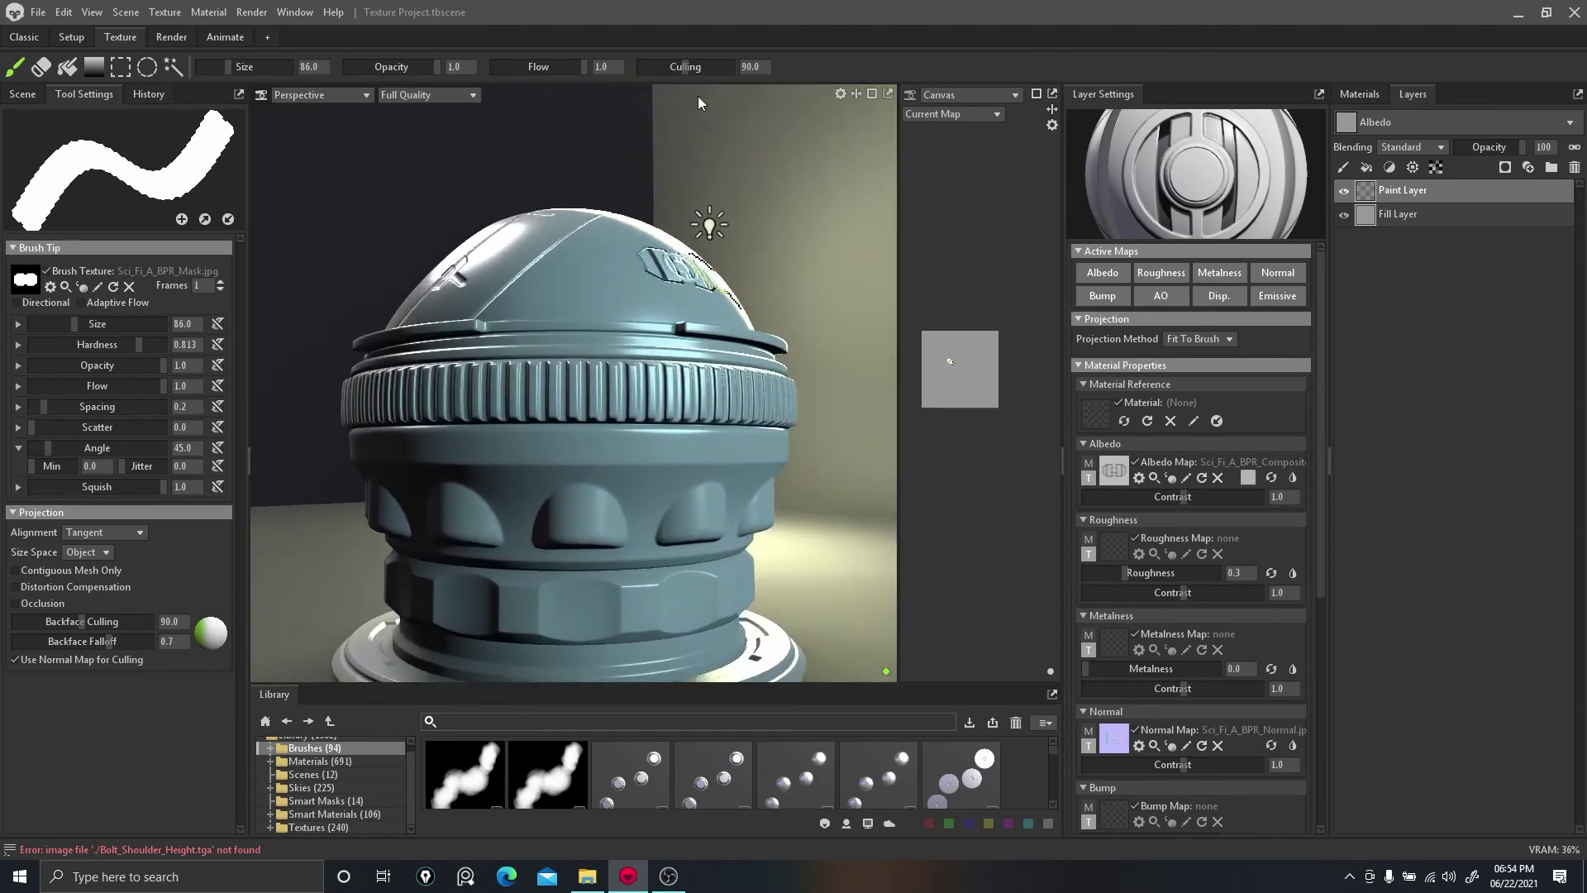
# Erase the existing sci-fi detail stamp from the dome and switch back to the paint brush.
pyautogui.scroll(5, 802, 364)
pyautogui.scroll(-5, 802, 365)
pyautogui.keyDown('alt'); pyautogui.moveTo(848, 283); pyautogui.dragTo(581, 137); pyautogui.keyUp('alt')
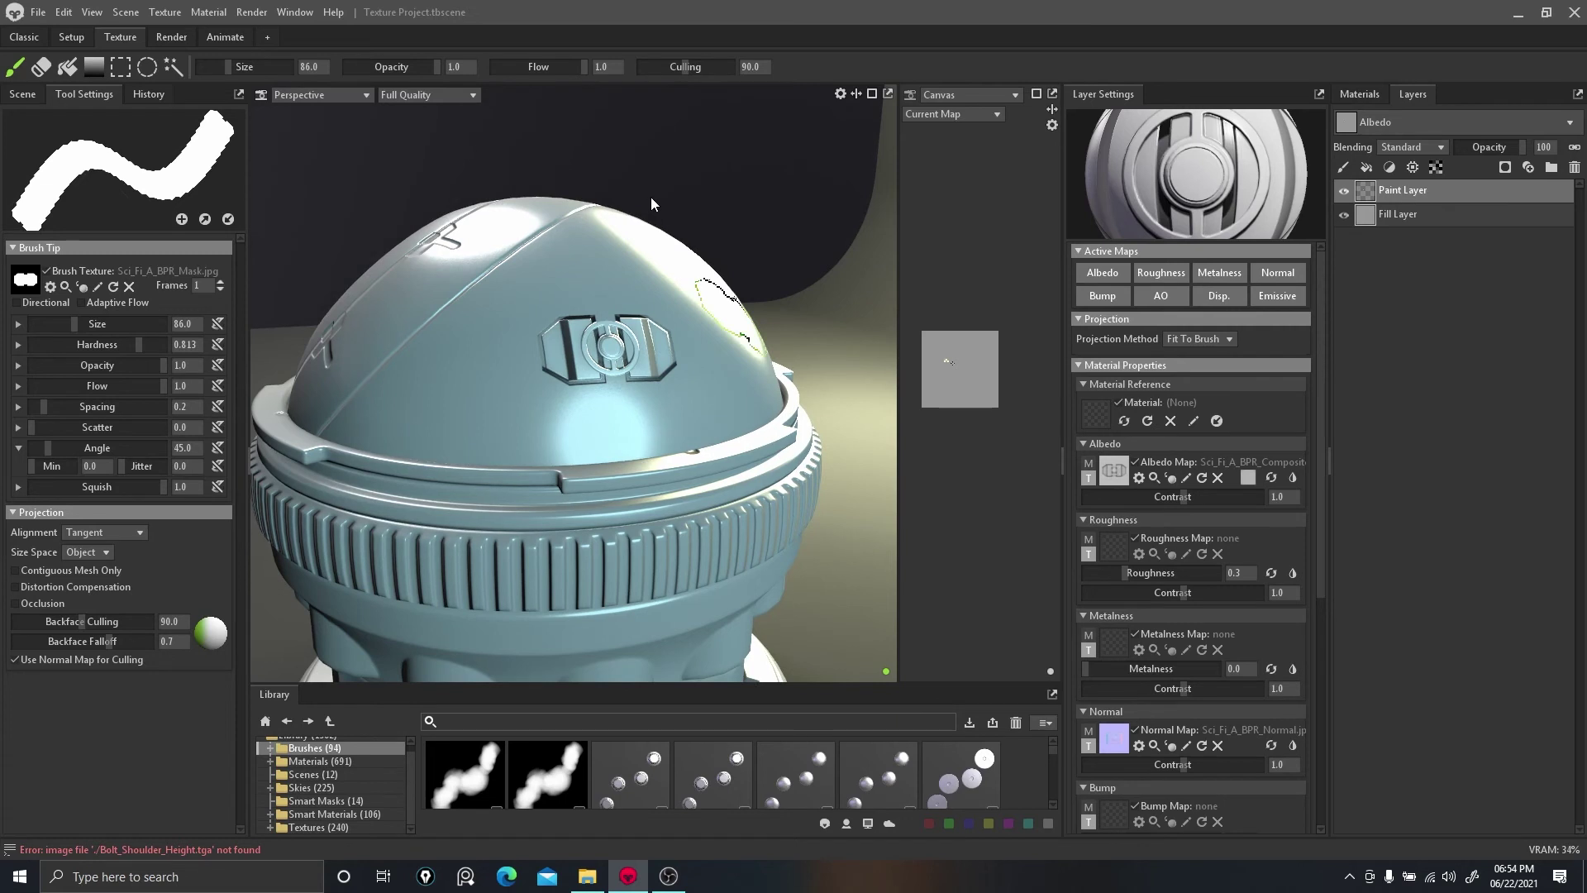
pyautogui.click(41, 67)
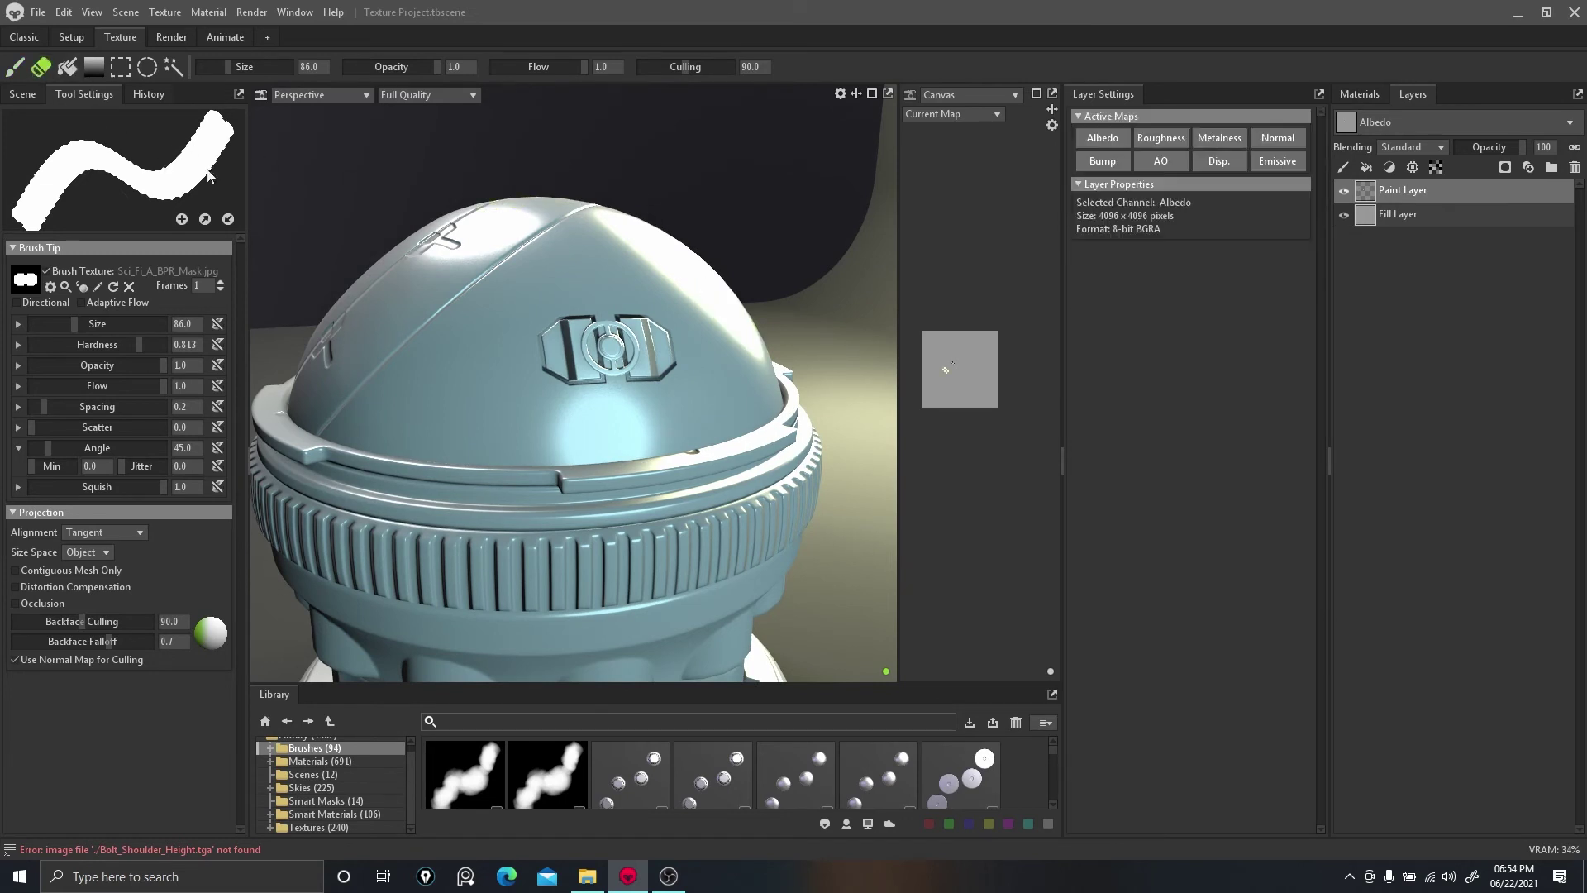
pyautogui.click(14, 66)
# Load Sci_Fi_Cavity_BPR_Composite.jpg as the paint layer's bump map and stamp the detail on the front of the dome.
pyautogui.scroll(-3, 1241, 630)
pyautogui.click(1114, 581)
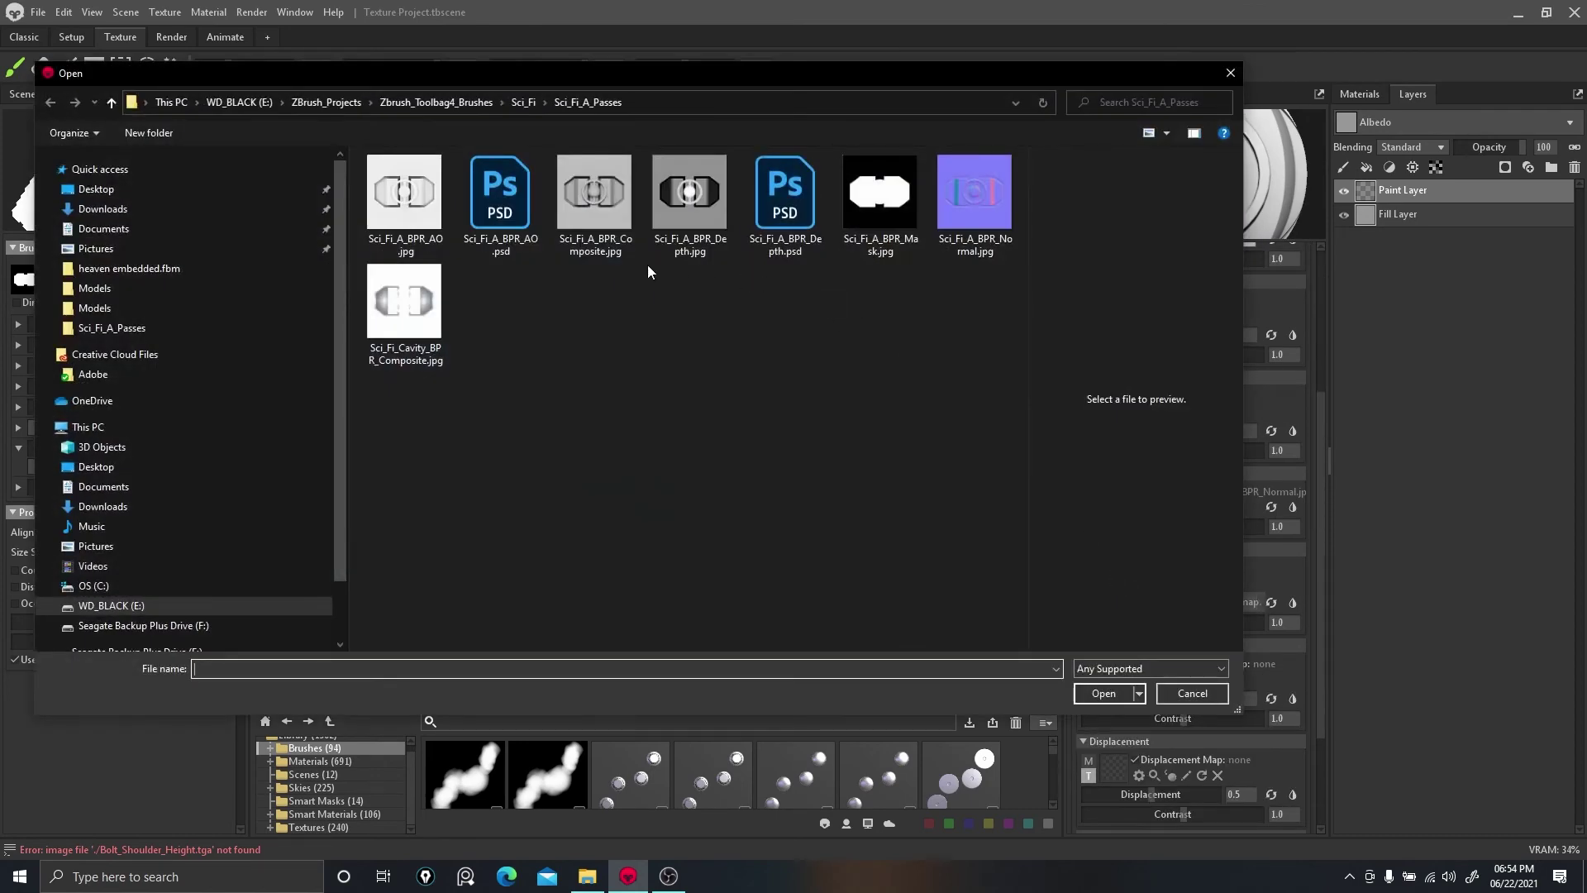
pyautogui.click(422, 323)
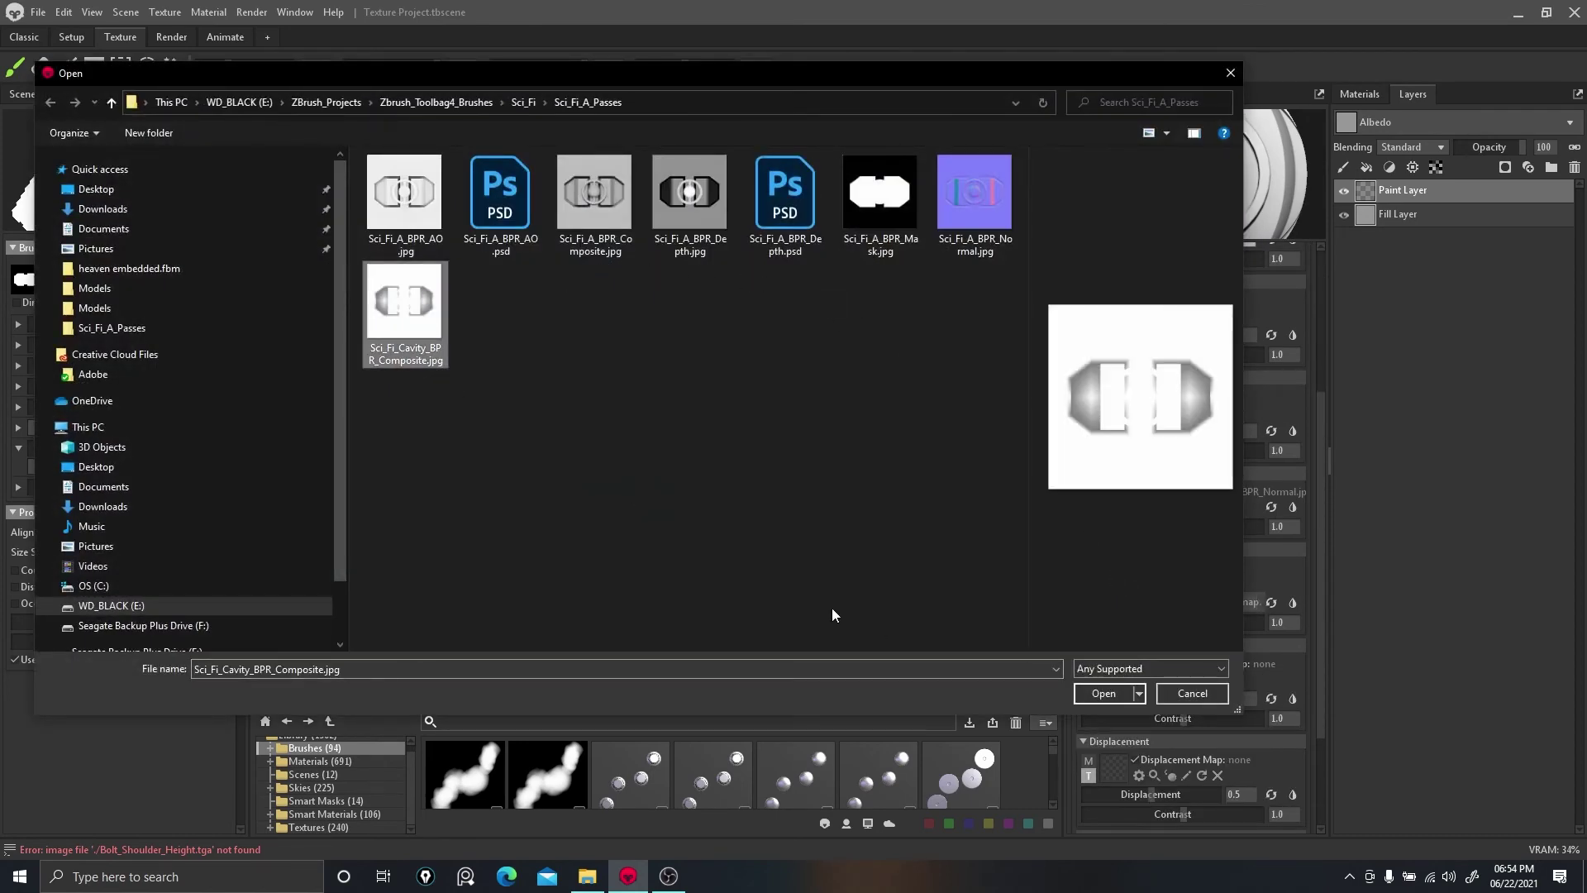
pyautogui.click(1103, 693)
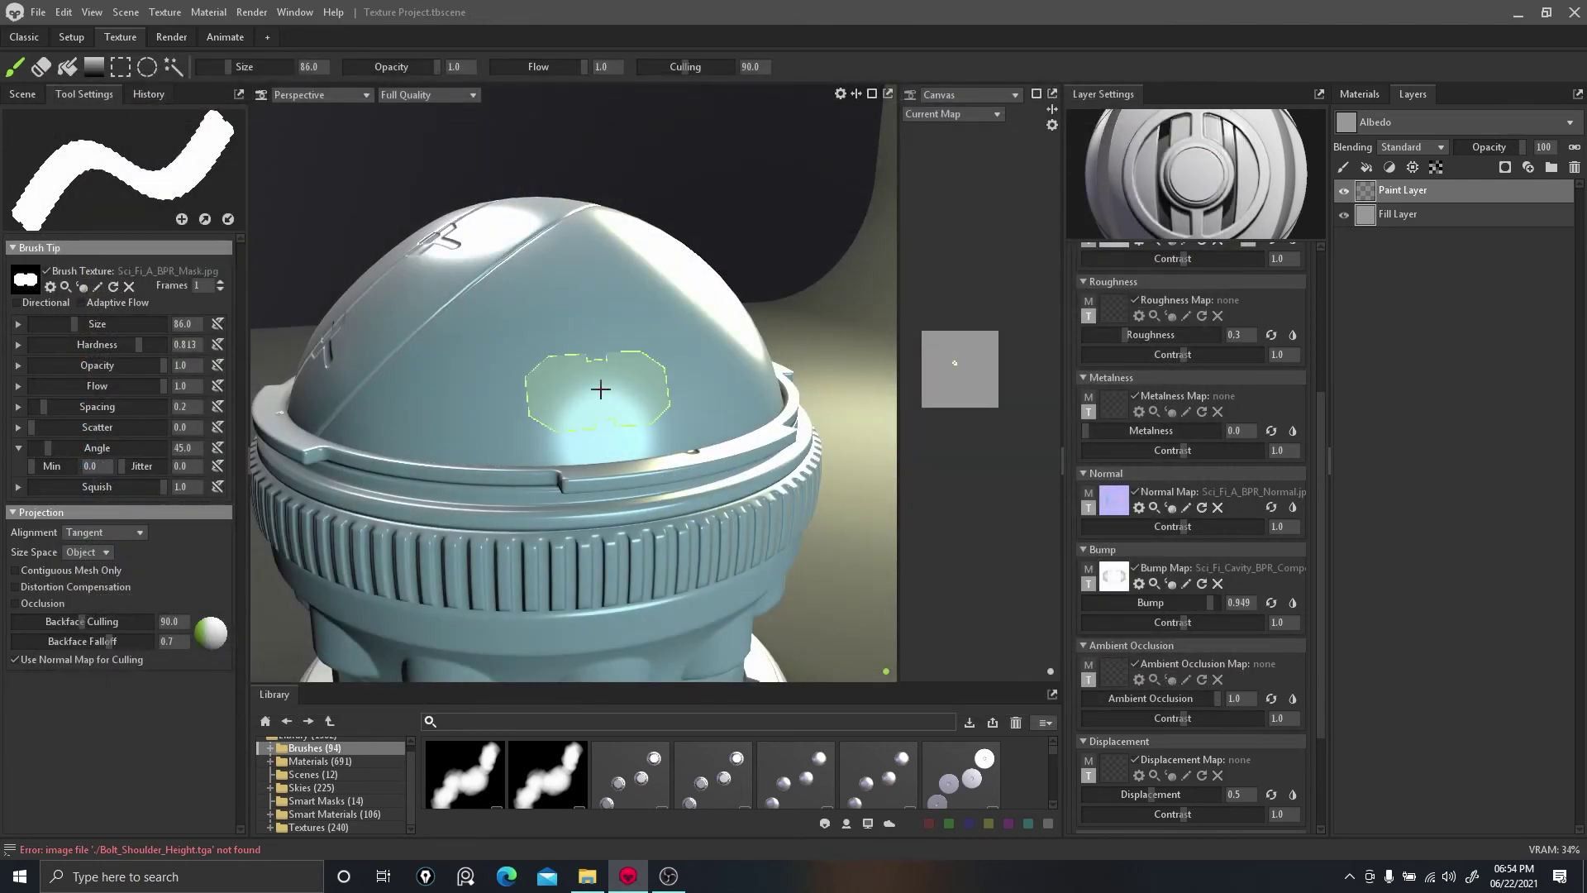
pyautogui.click(592, 323)
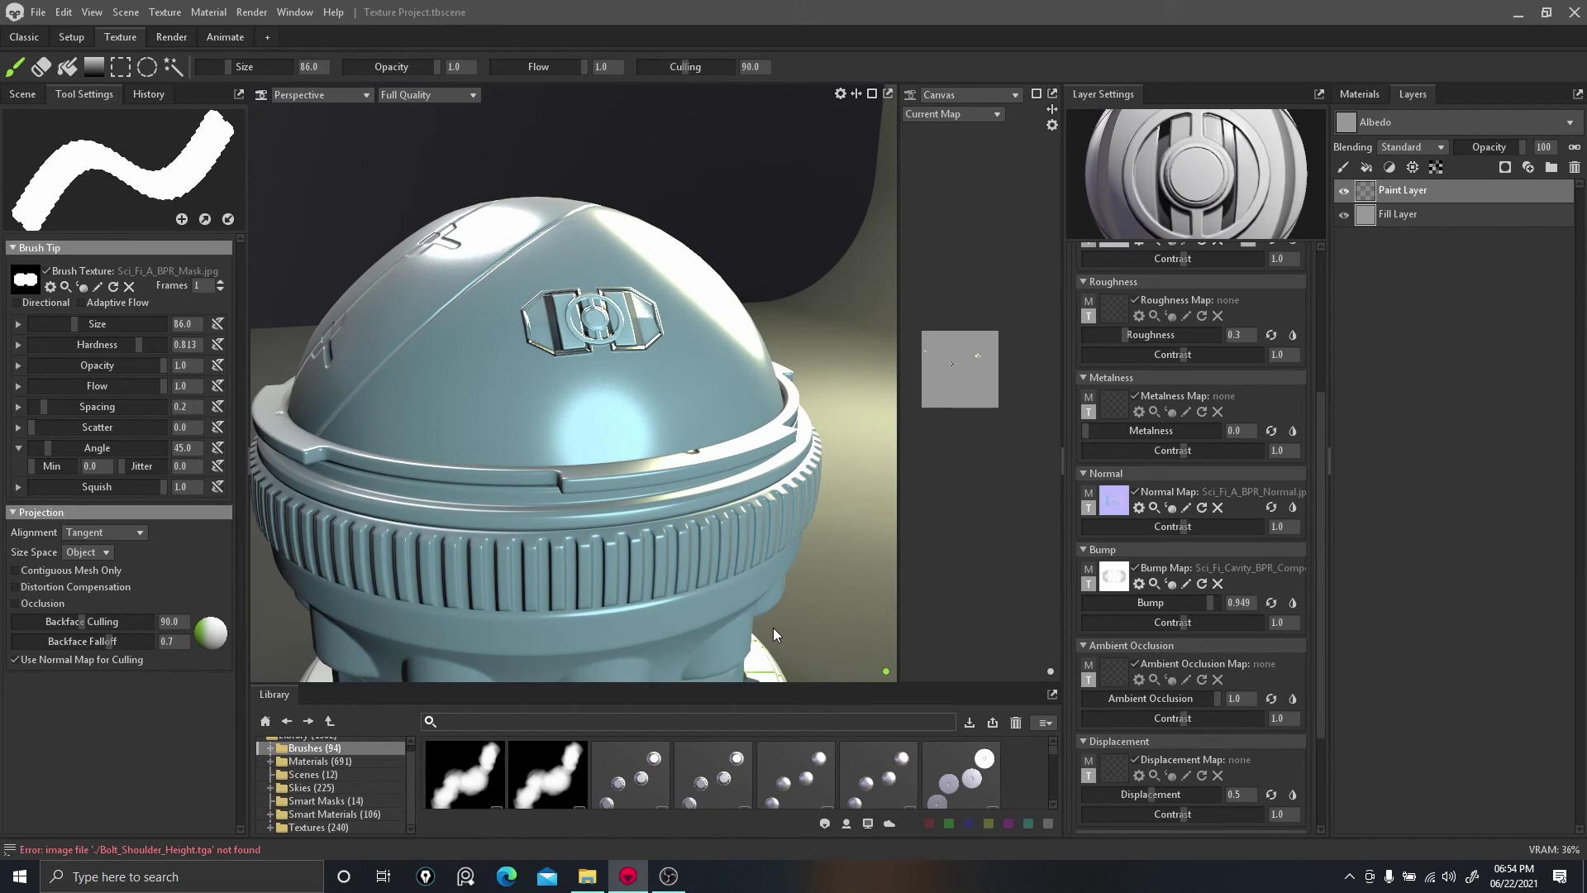
# Load Sci_Fi_A_BPR_Depth.jpg as the displacement map with displacement at 0.516, and stamp the detail below the bump version on the dome.
pyautogui.scroll(-1, 1192, 703)
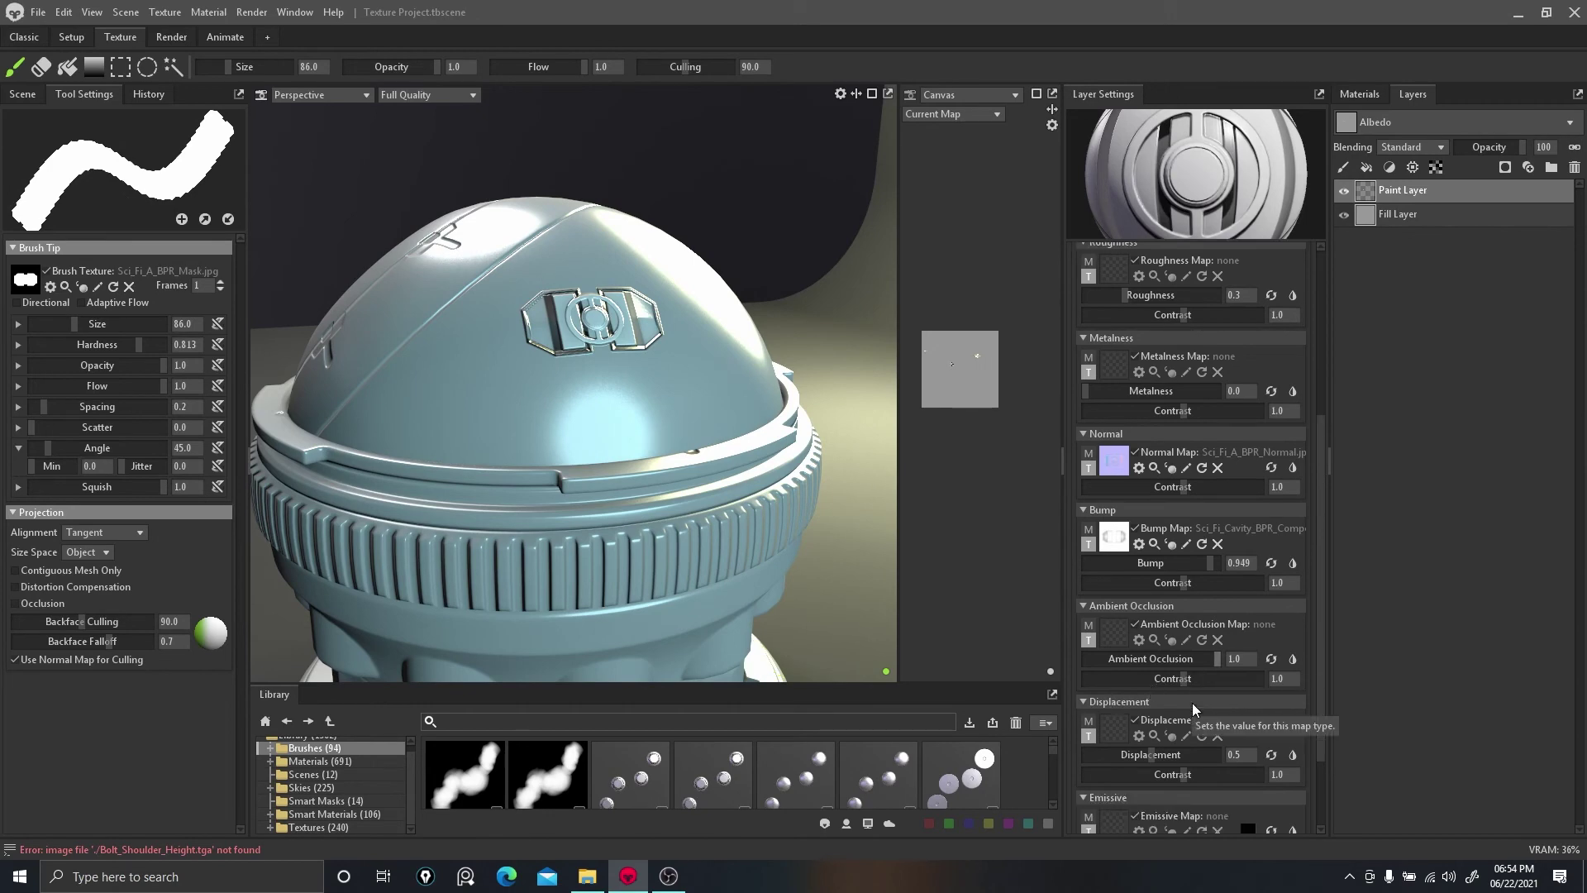
pyautogui.scroll(-2, 1108, 735)
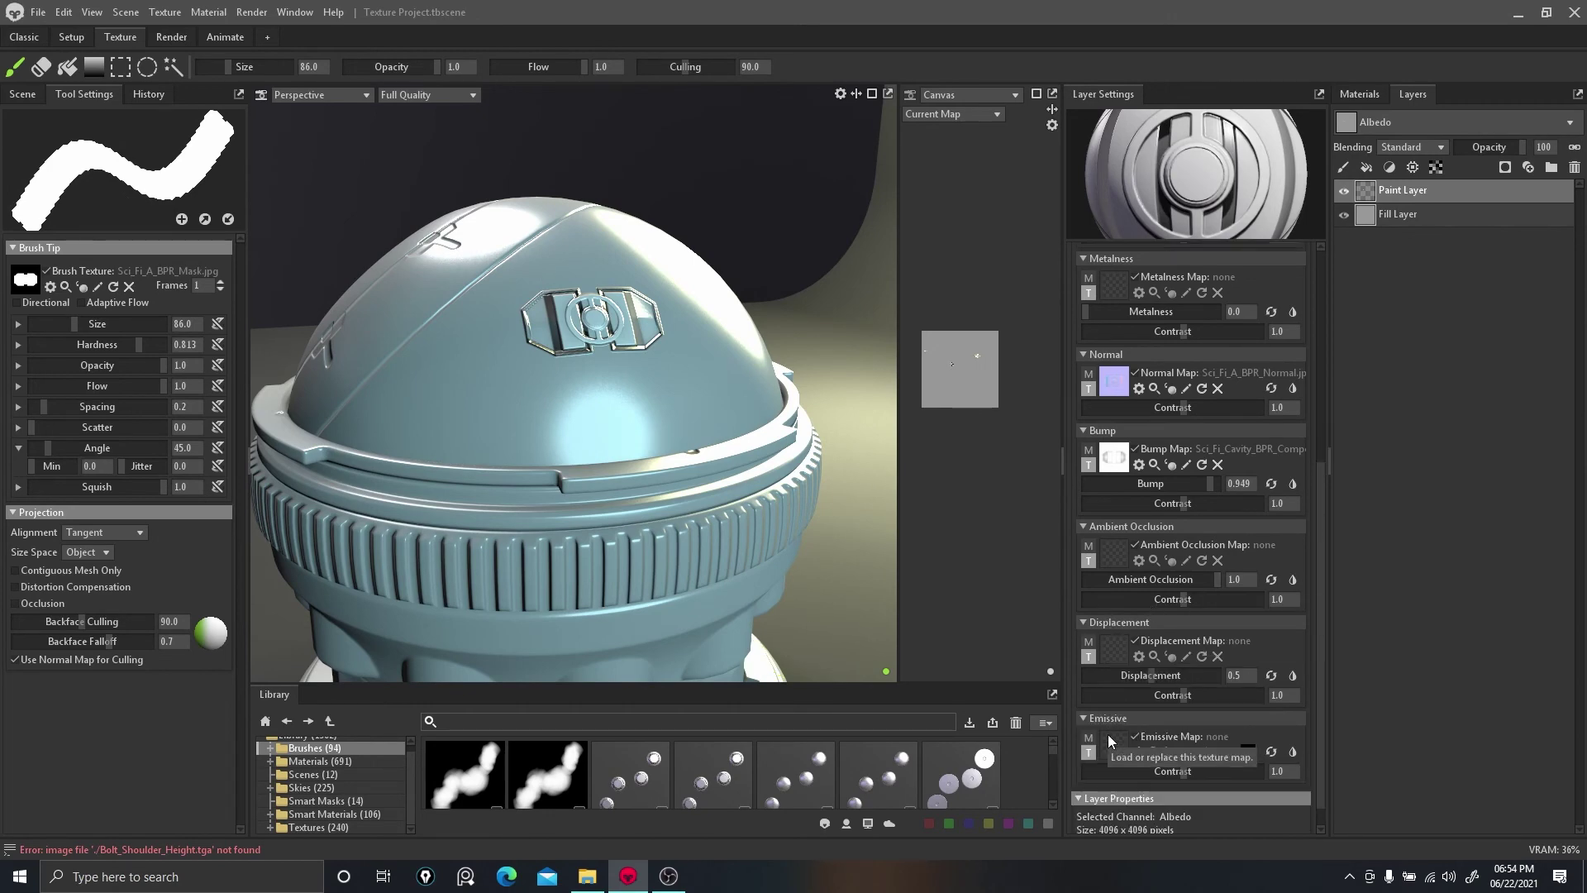
pyautogui.click(1108, 658)
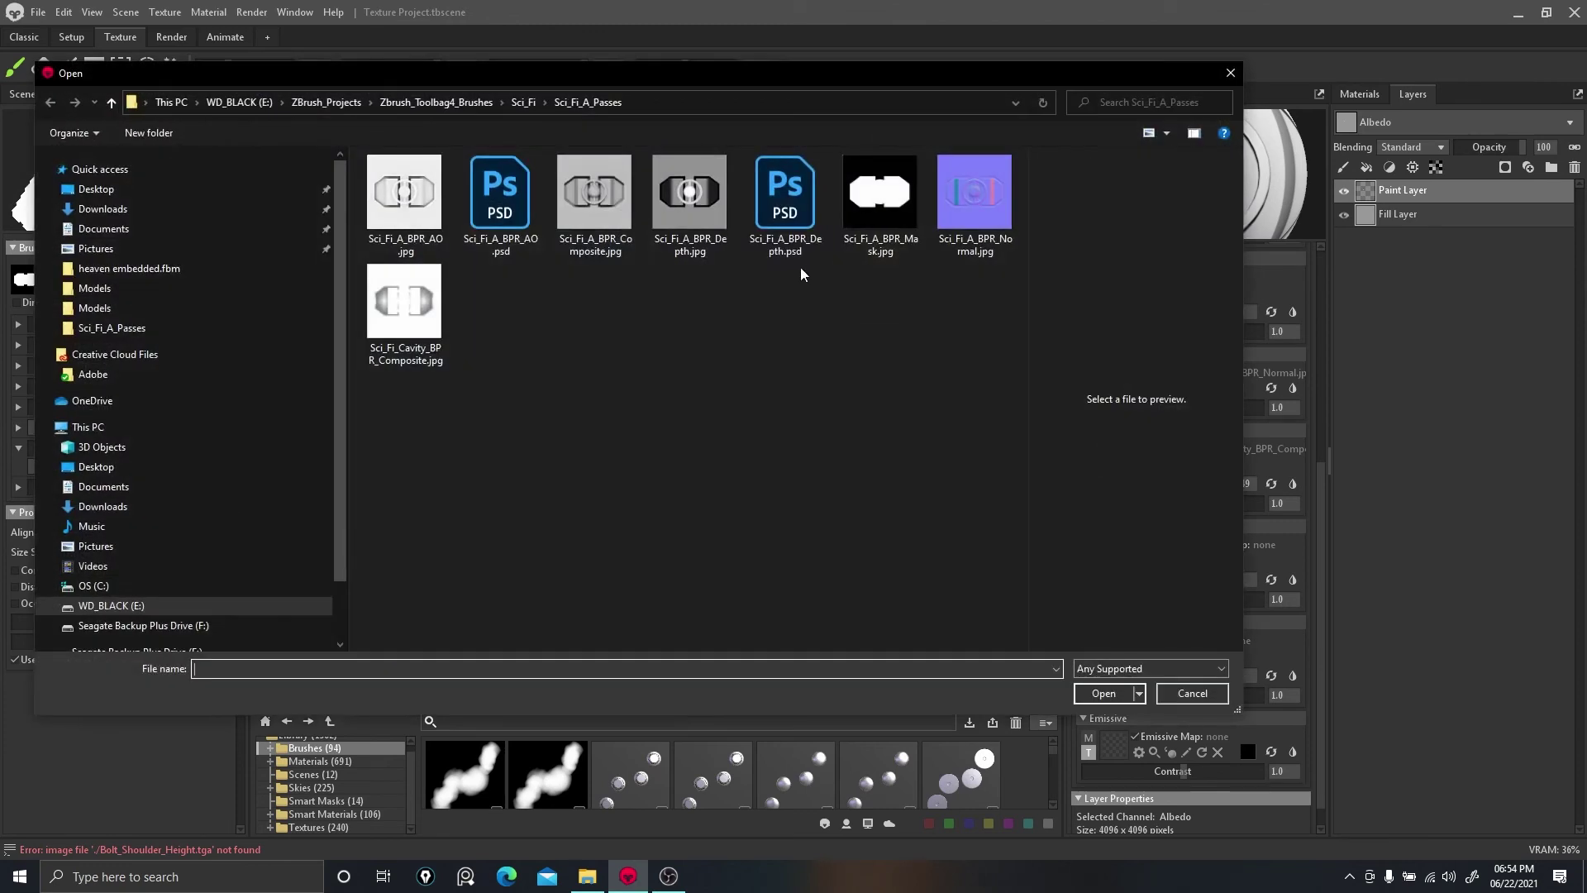
pyautogui.click(693, 192)
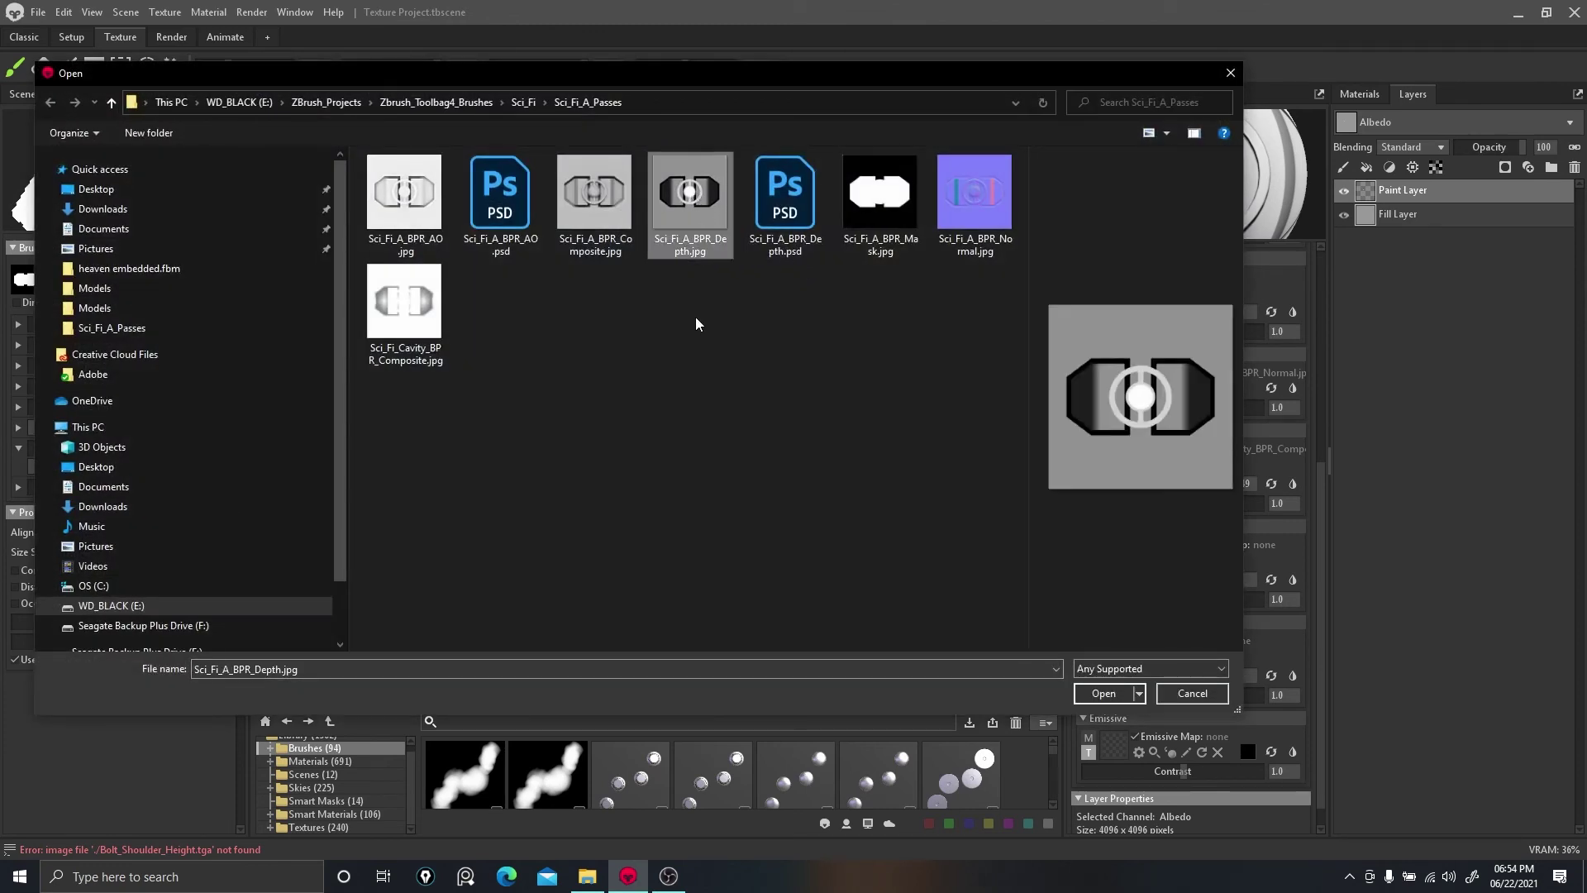
pyautogui.doubleClick(689, 197)
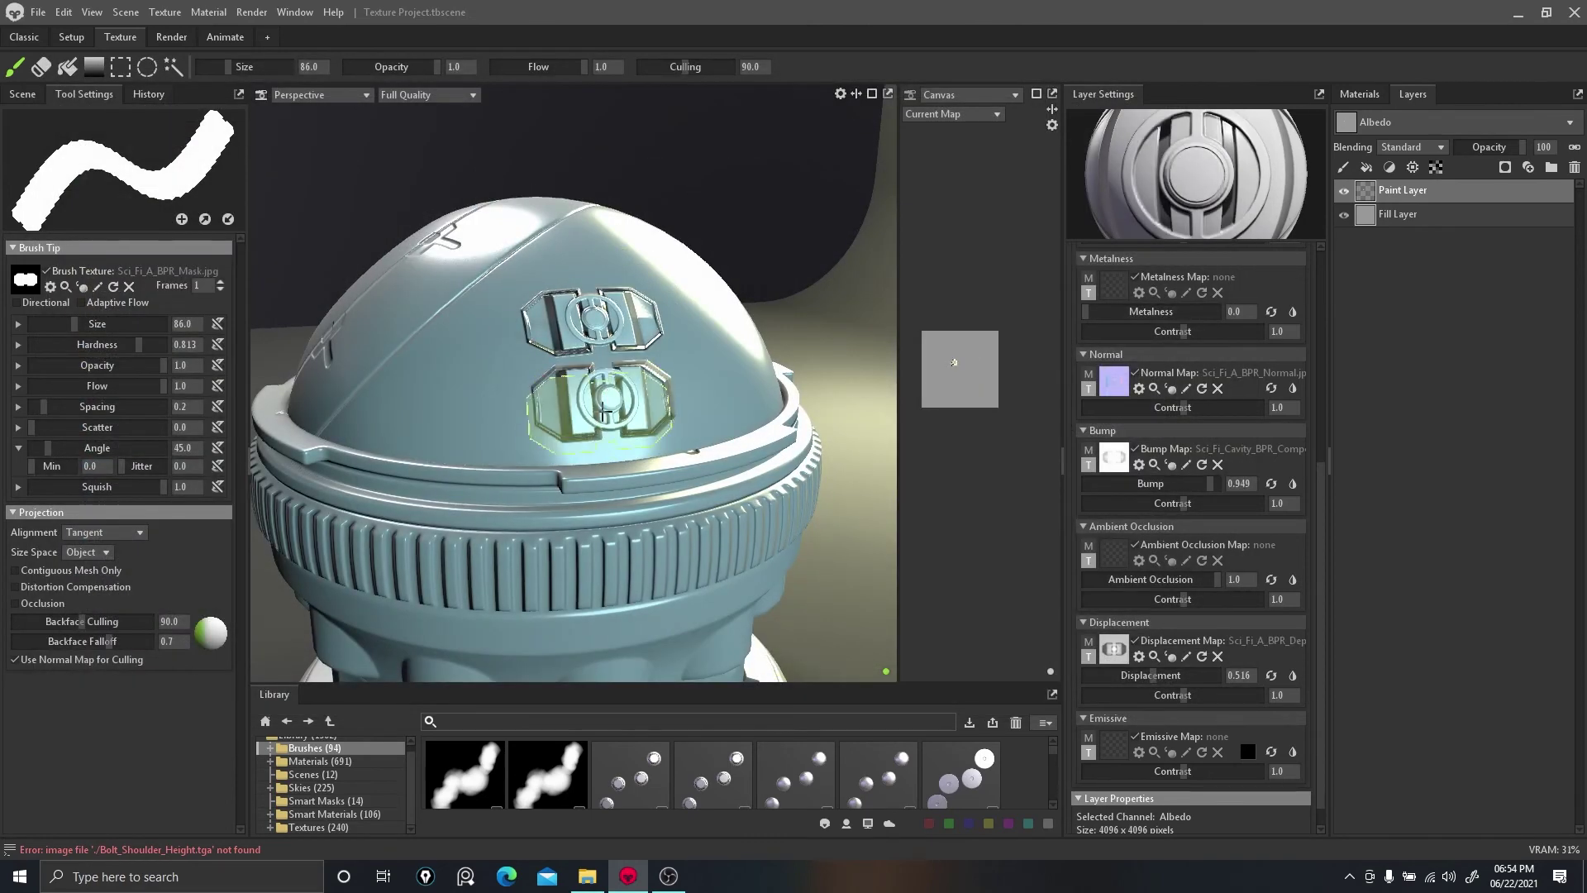
pyautogui.scroll(8, 773, 273)
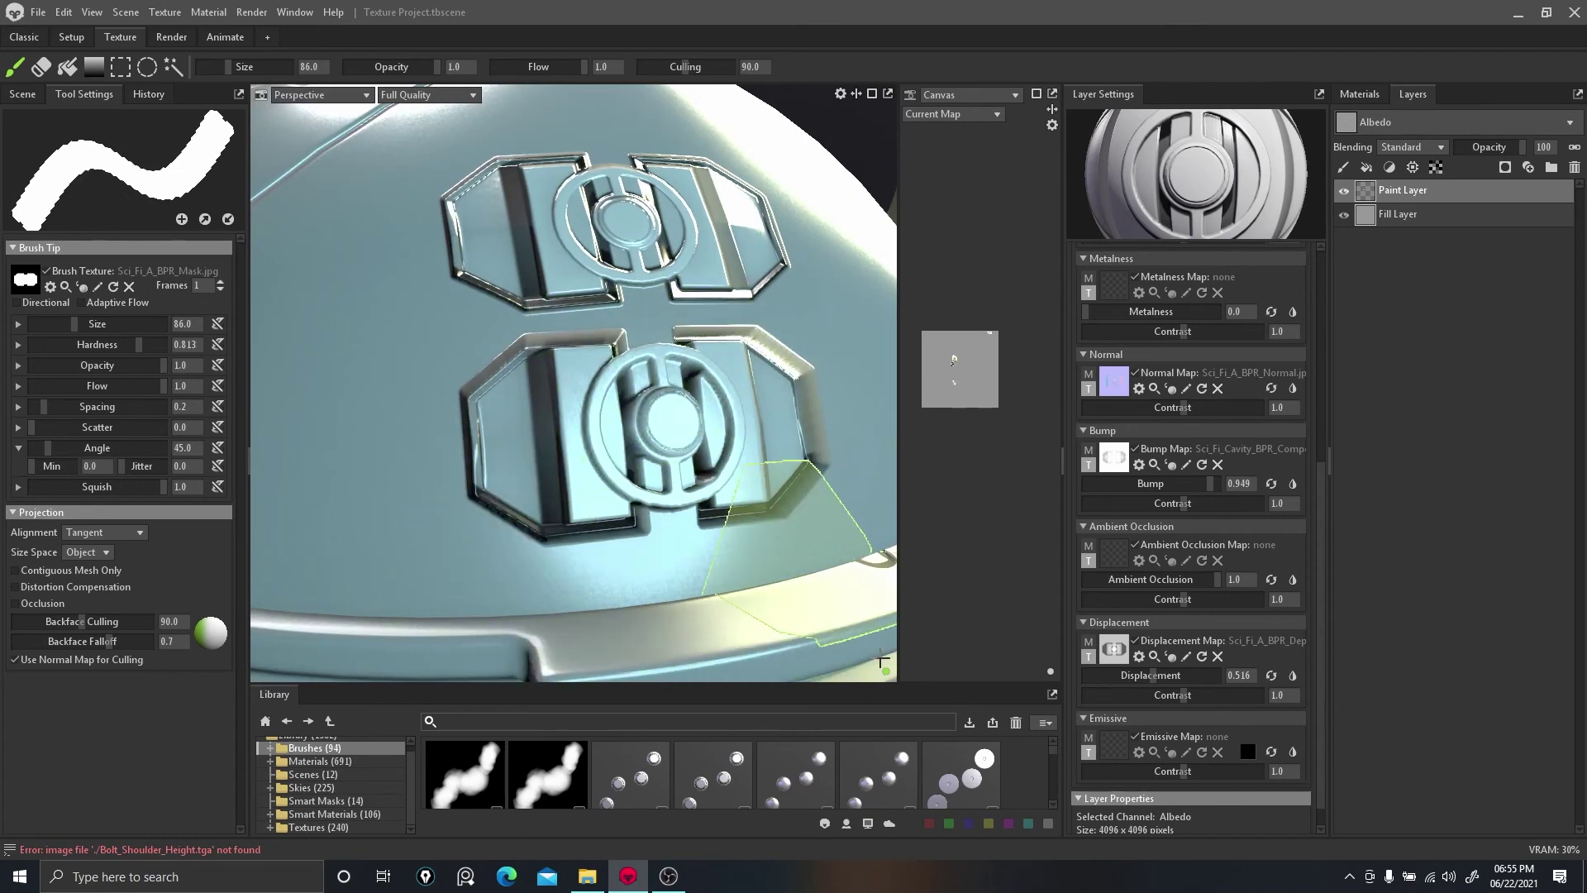
pyautogui.scroll(-6, 836, 419)
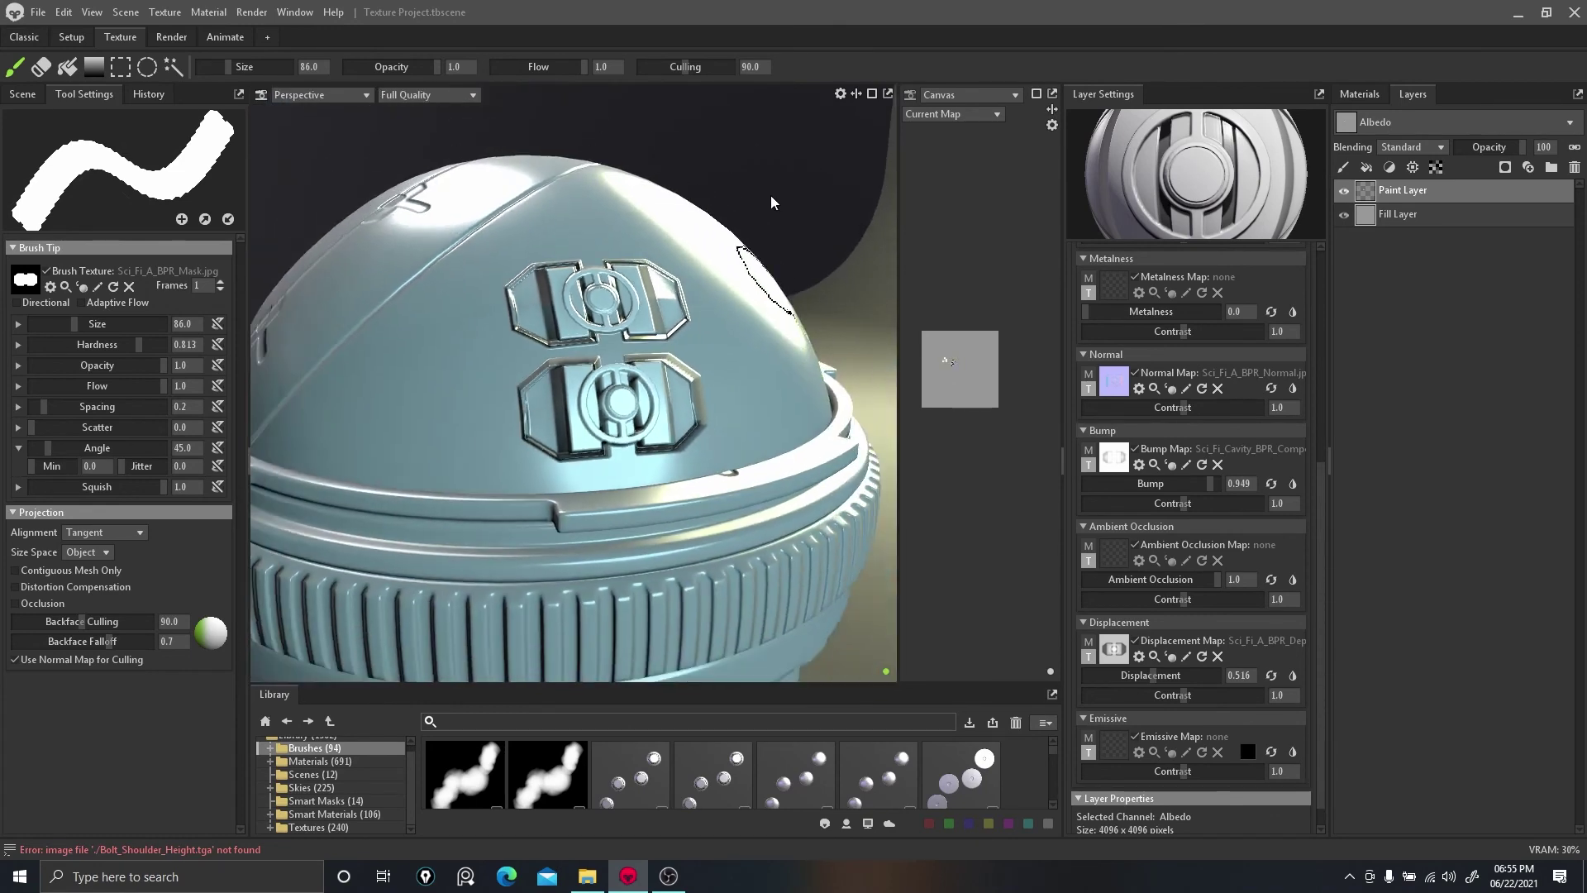
# Erase both the bump and displacement stamps from the dome and return to the paint brush.
pyautogui.moveTo(800, 173); pyautogui.dragTo(759, 102)
pyautogui.click(42, 66)
pyautogui.moveTo(496, 463)
pyautogui.mouseDown()
pyautogui.moveTo(570, 463)
pyautogui.moveTo(637, 365)
pyautogui.moveTo(445, 287)
pyautogui.mouseUp()
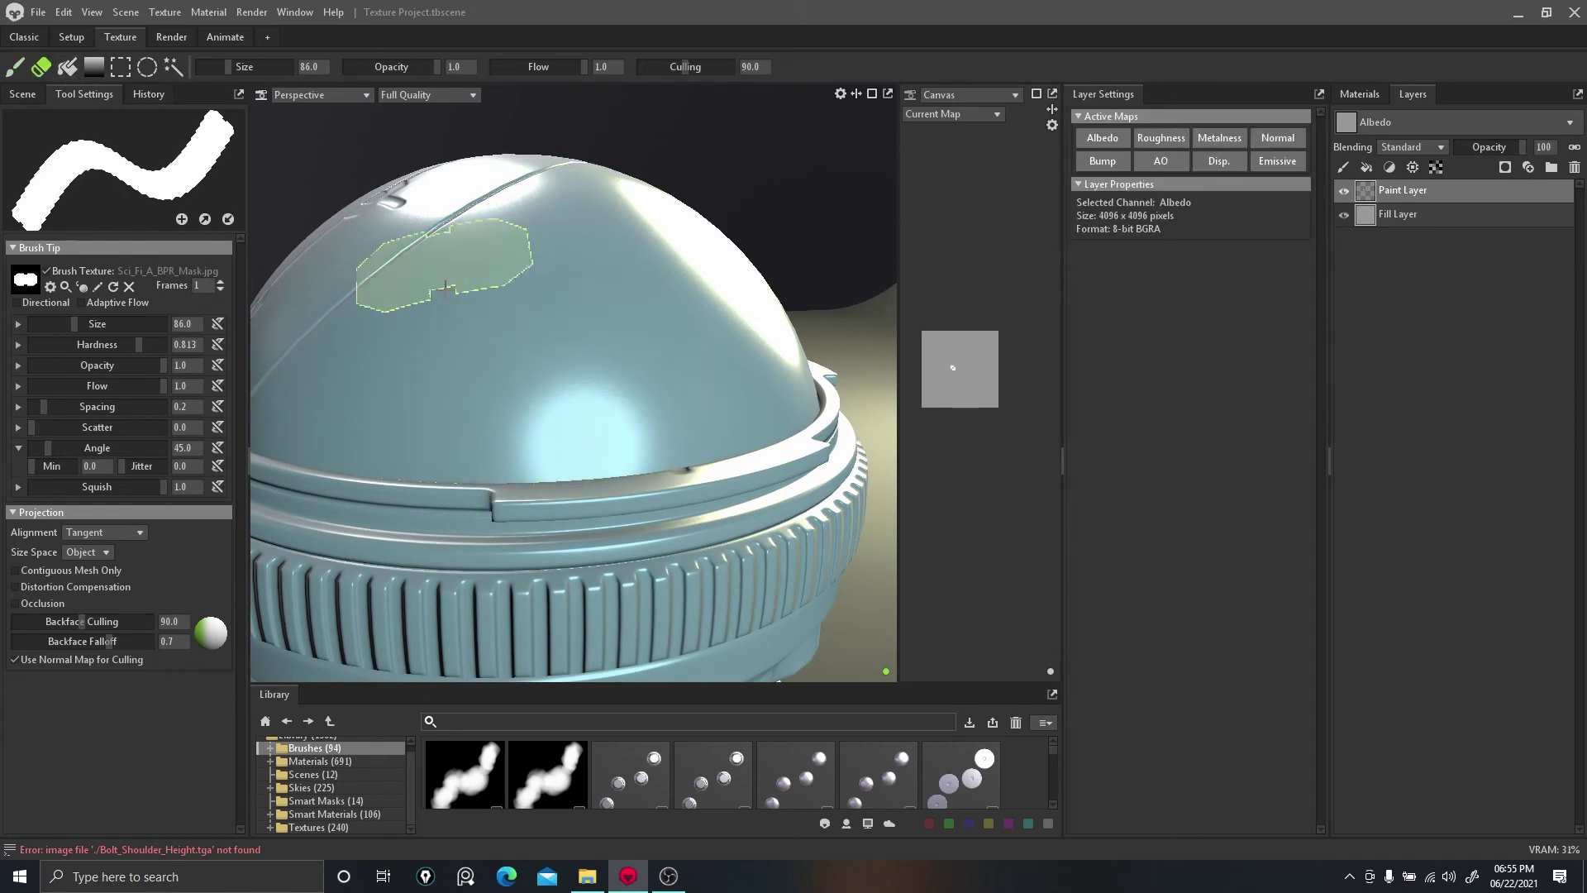
pyautogui.click(15, 66)
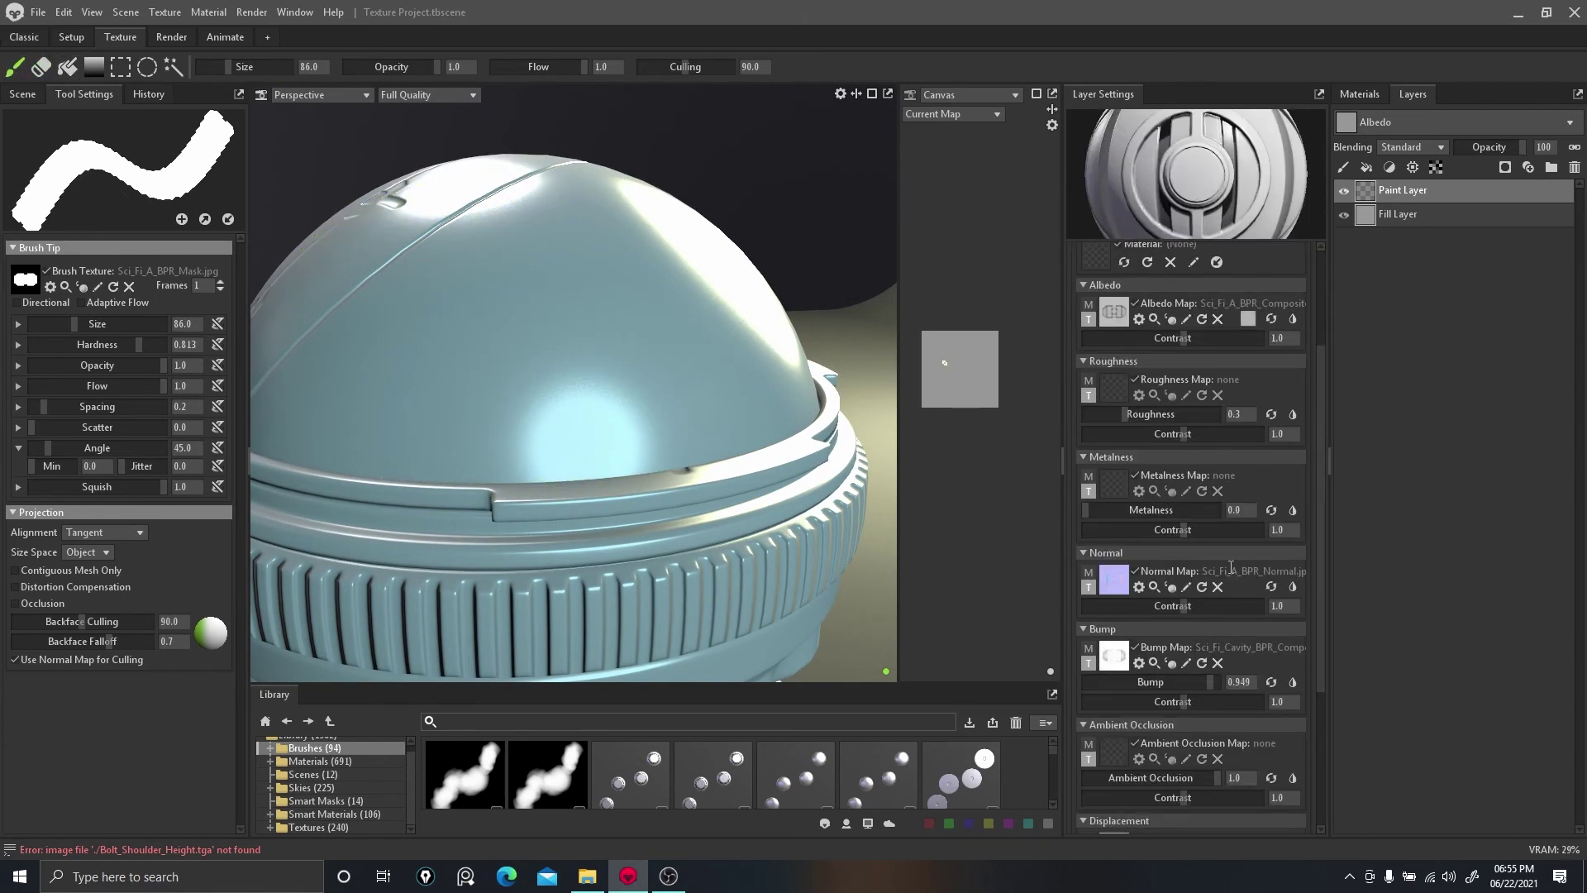
# Load Sci_Fi_A_BPR_AO.jpg as the paint layer's ambient occlusion map and set ambient occlusion to 0.867.
pyautogui.scroll(-3, 1230, 568)
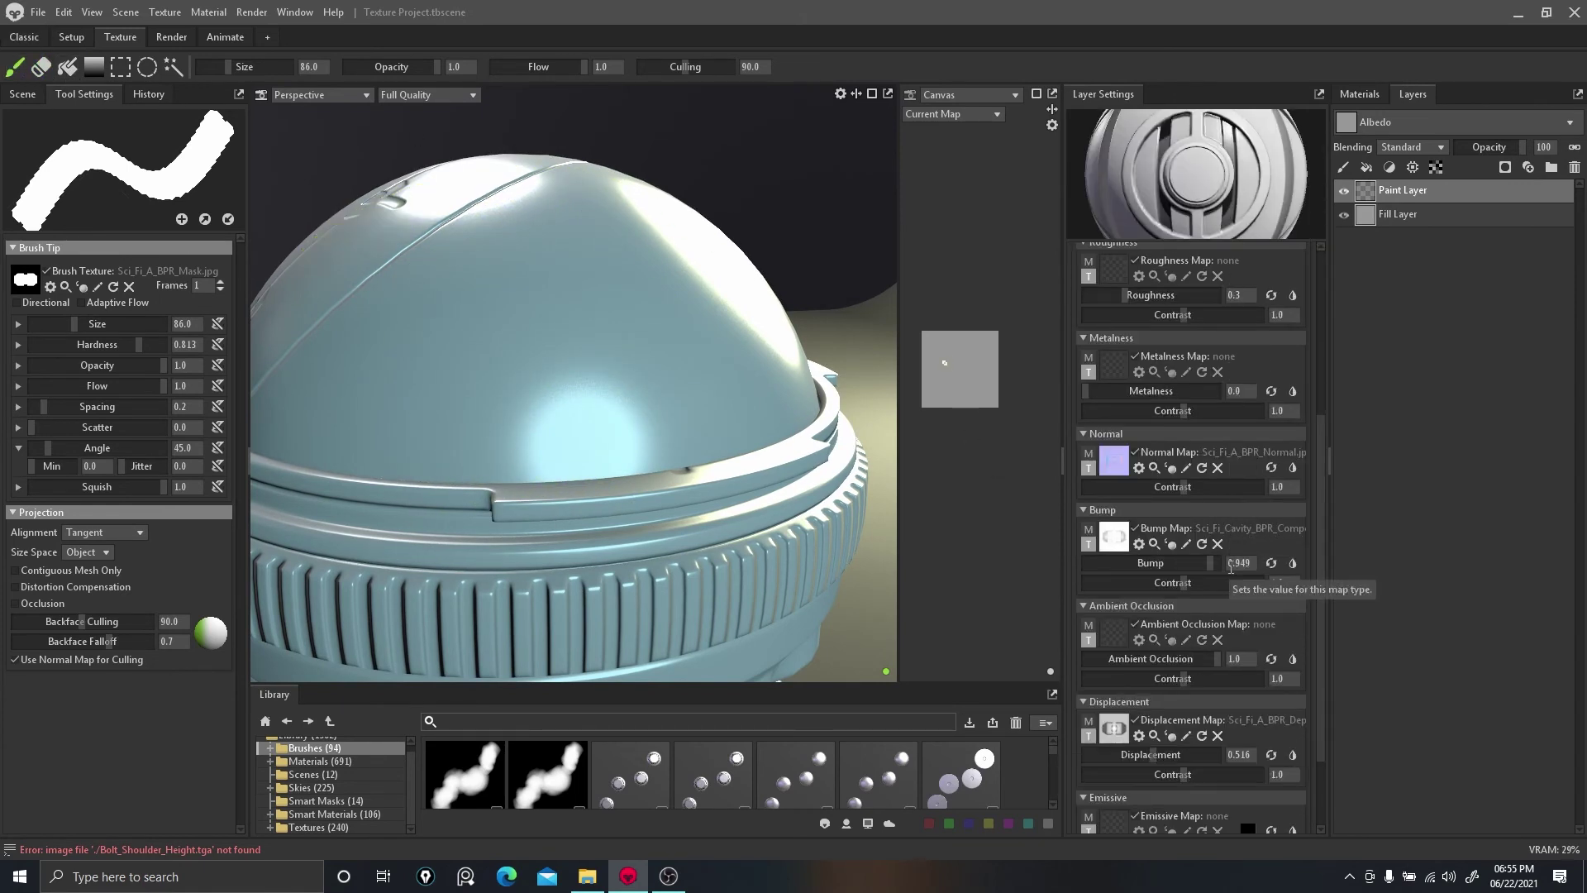
pyautogui.click(1114, 638)
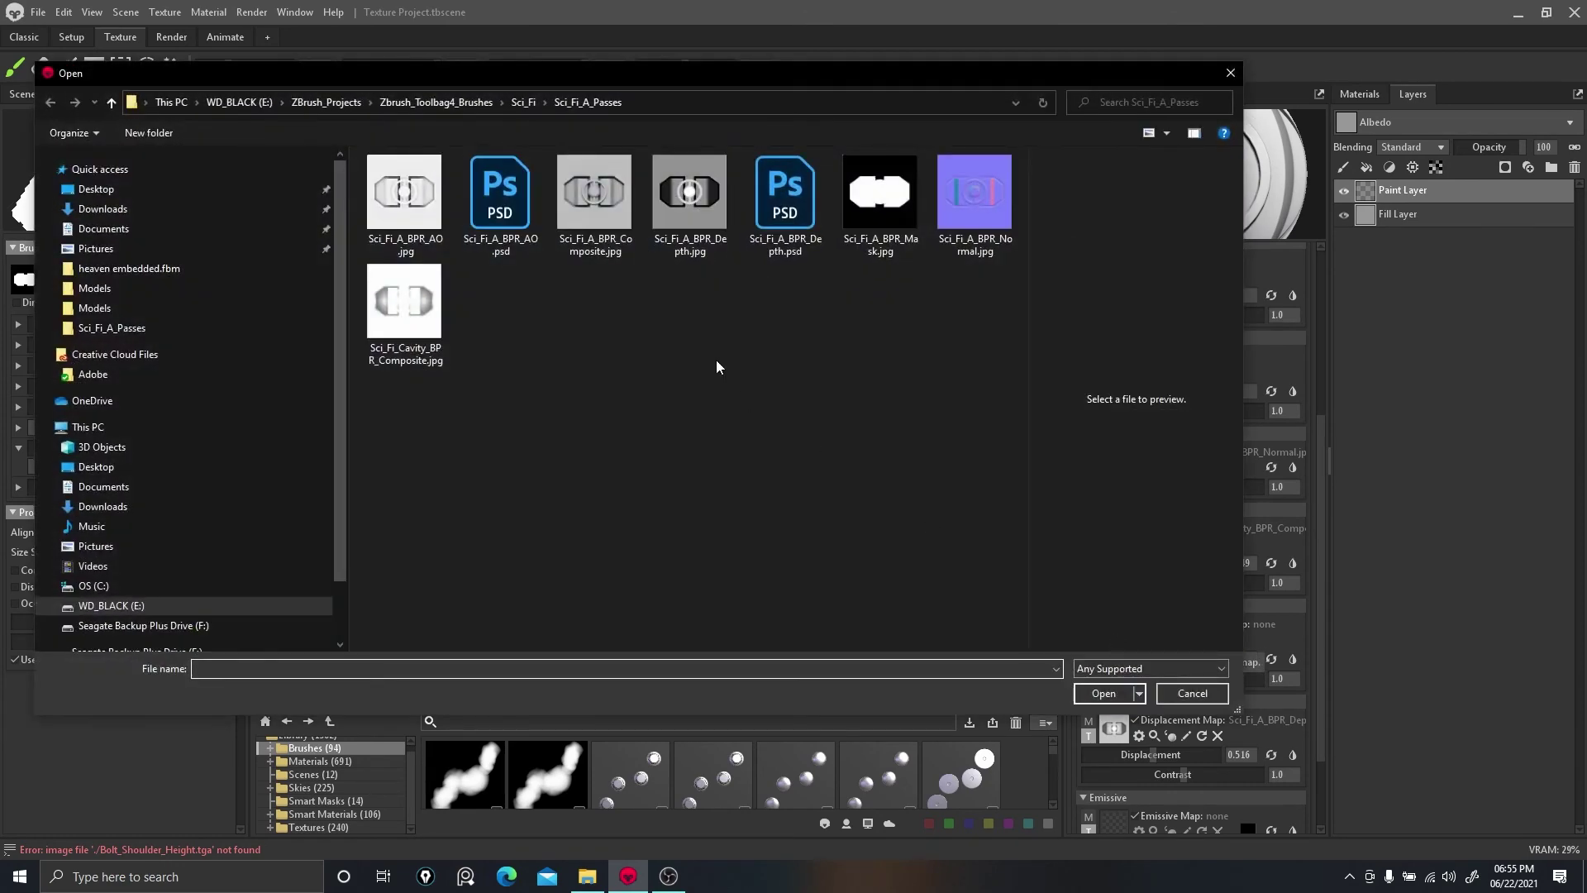
pyautogui.doubleClick(404, 191)
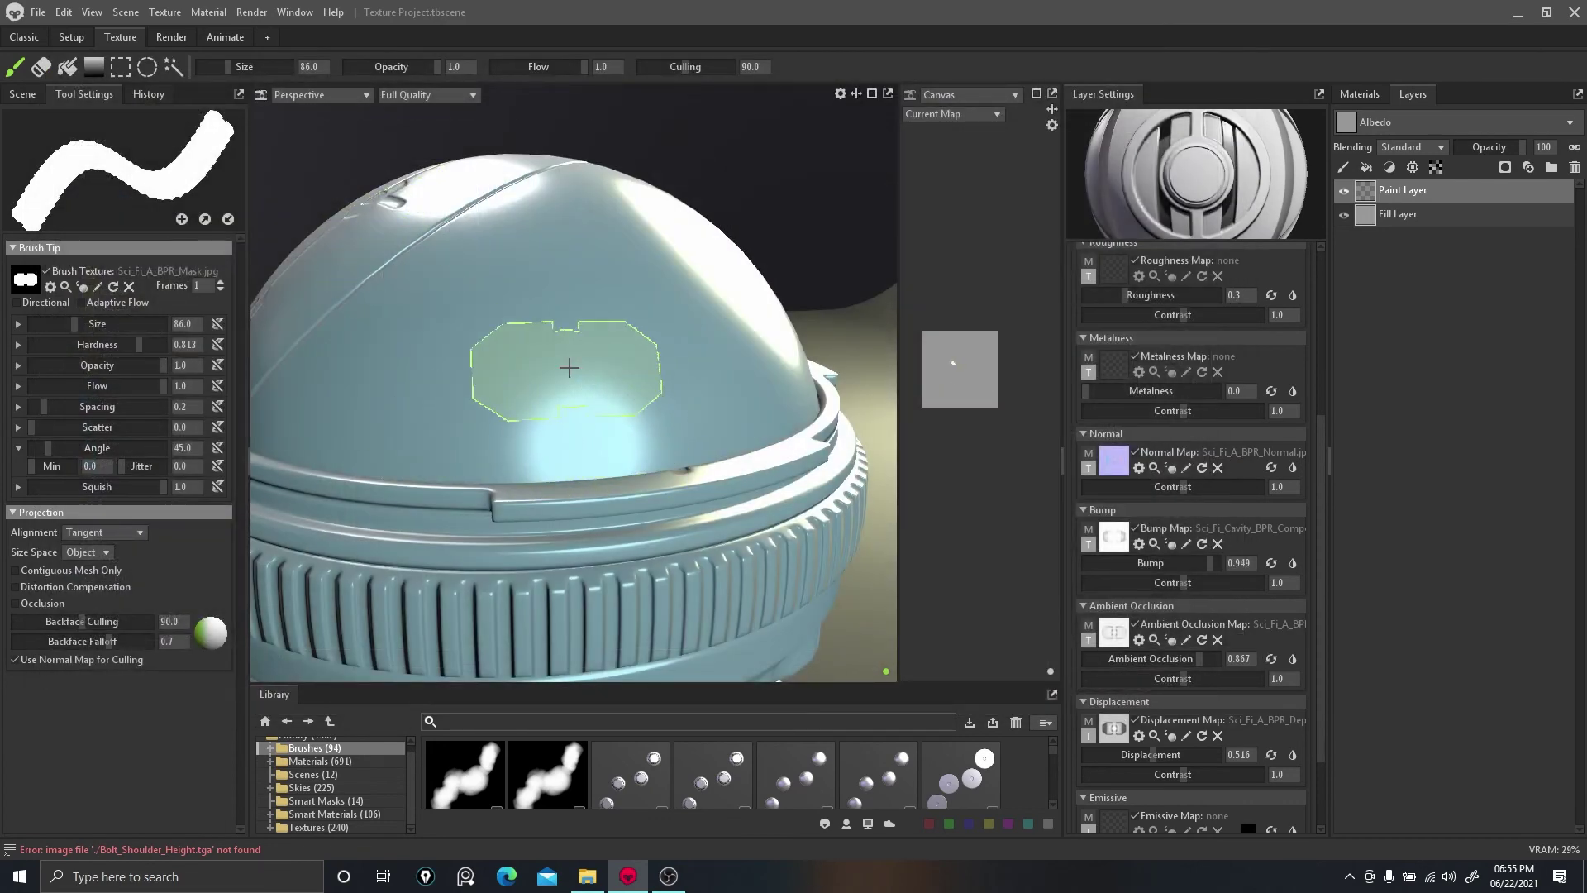
# Turn off the displacement map and stamp the detail on the dome with the ambient occlusion map included.
pyautogui.click(1135, 721)
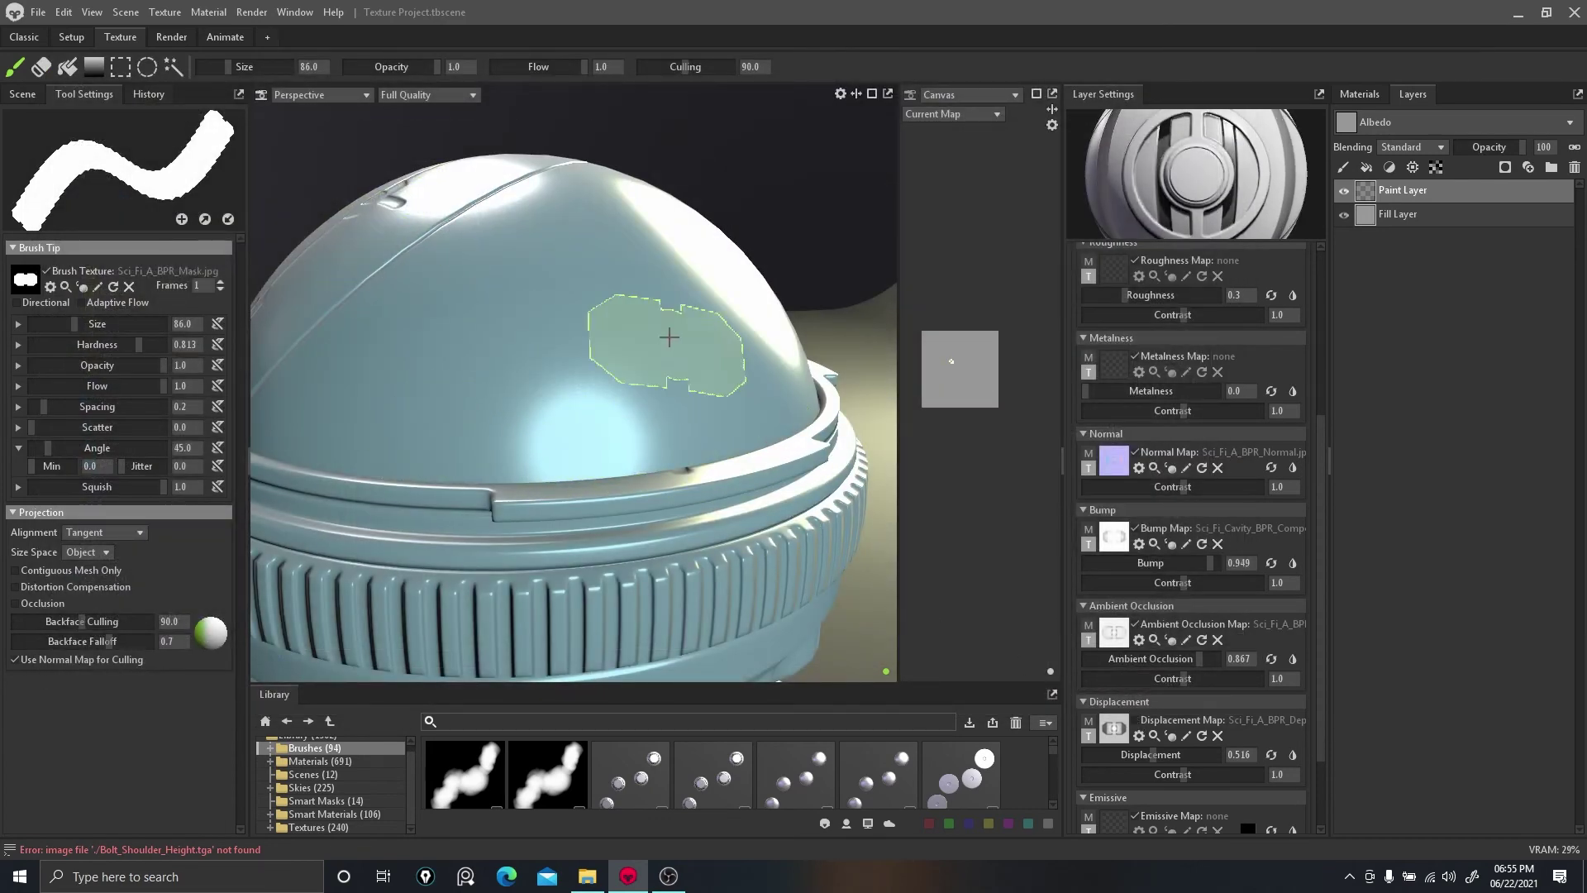
pyautogui.click(567, 330)
pyautogui.keyDown('alt'); pyautogui.moveTo(835, 428); pyautogui.dragTo(642, 250); pyautogui.keyUp('alt')
pyautogui.moveTo(769, 270)
pyautogui.mouseDown()
pyautogui.moveTo(764, 344)
pyautogui.moveTo(698, 266)
pyautogui.moveTo(753, 249)
pyautogui.moveTo(662, 258)
pyautogui.moveTo(769, 259)
pyautogui.moveTo(775, 273)
pyautogui.mouseUp()
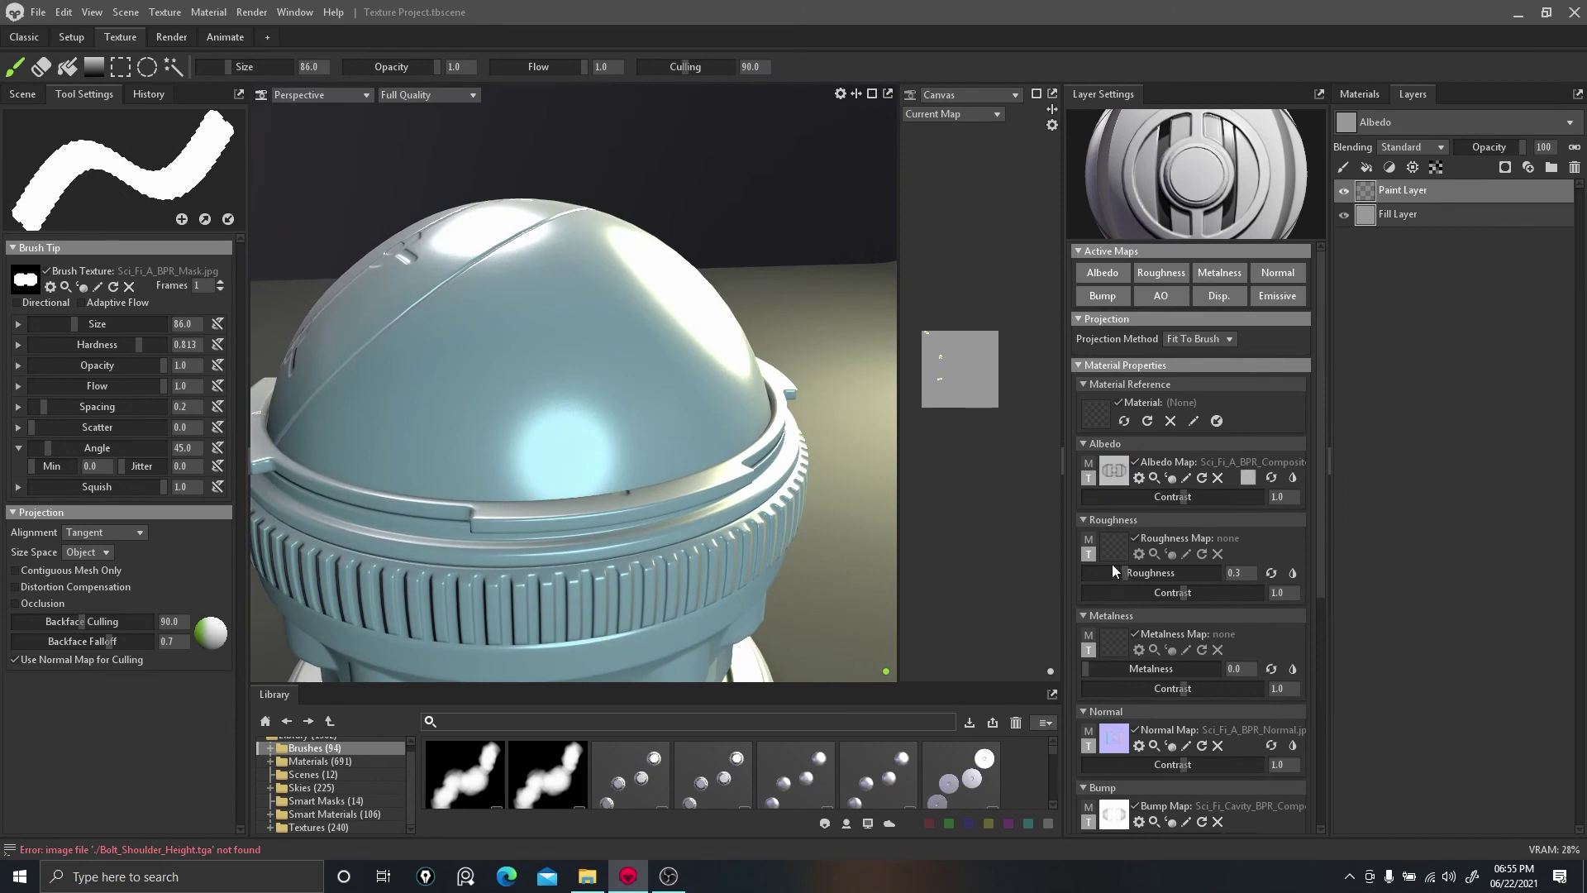
# Turn off the bump map and test a stamp of the detail on the dome, undoing it after a close look.
pyautogui.scroll(-3, 1112, 569)
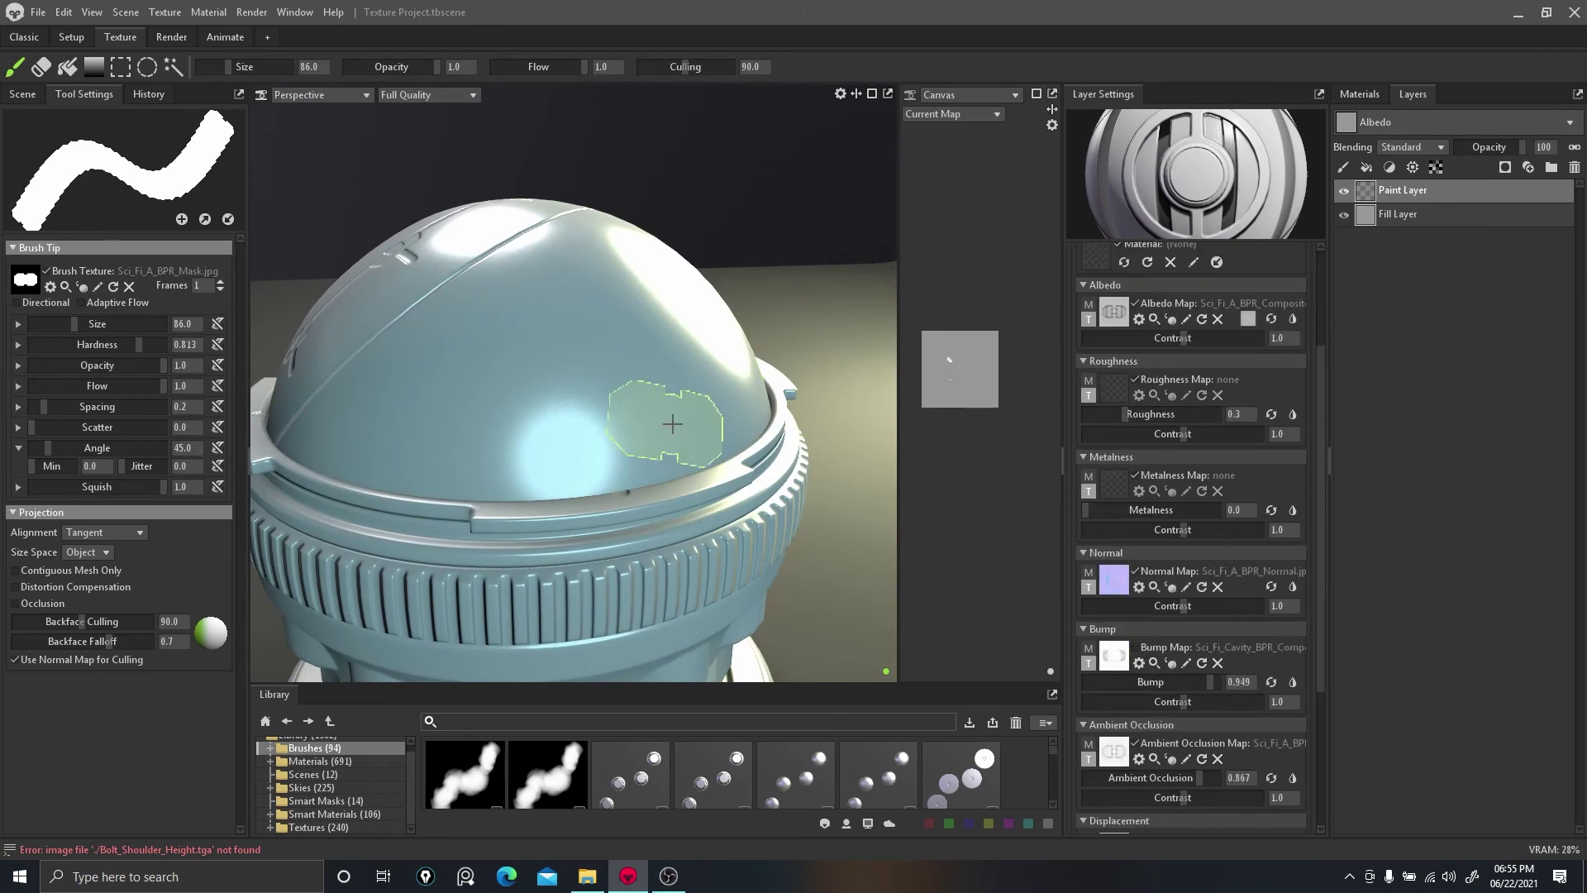
pyautogui.click(524, 338)
pyautogui.scroll(5, 709, 251)
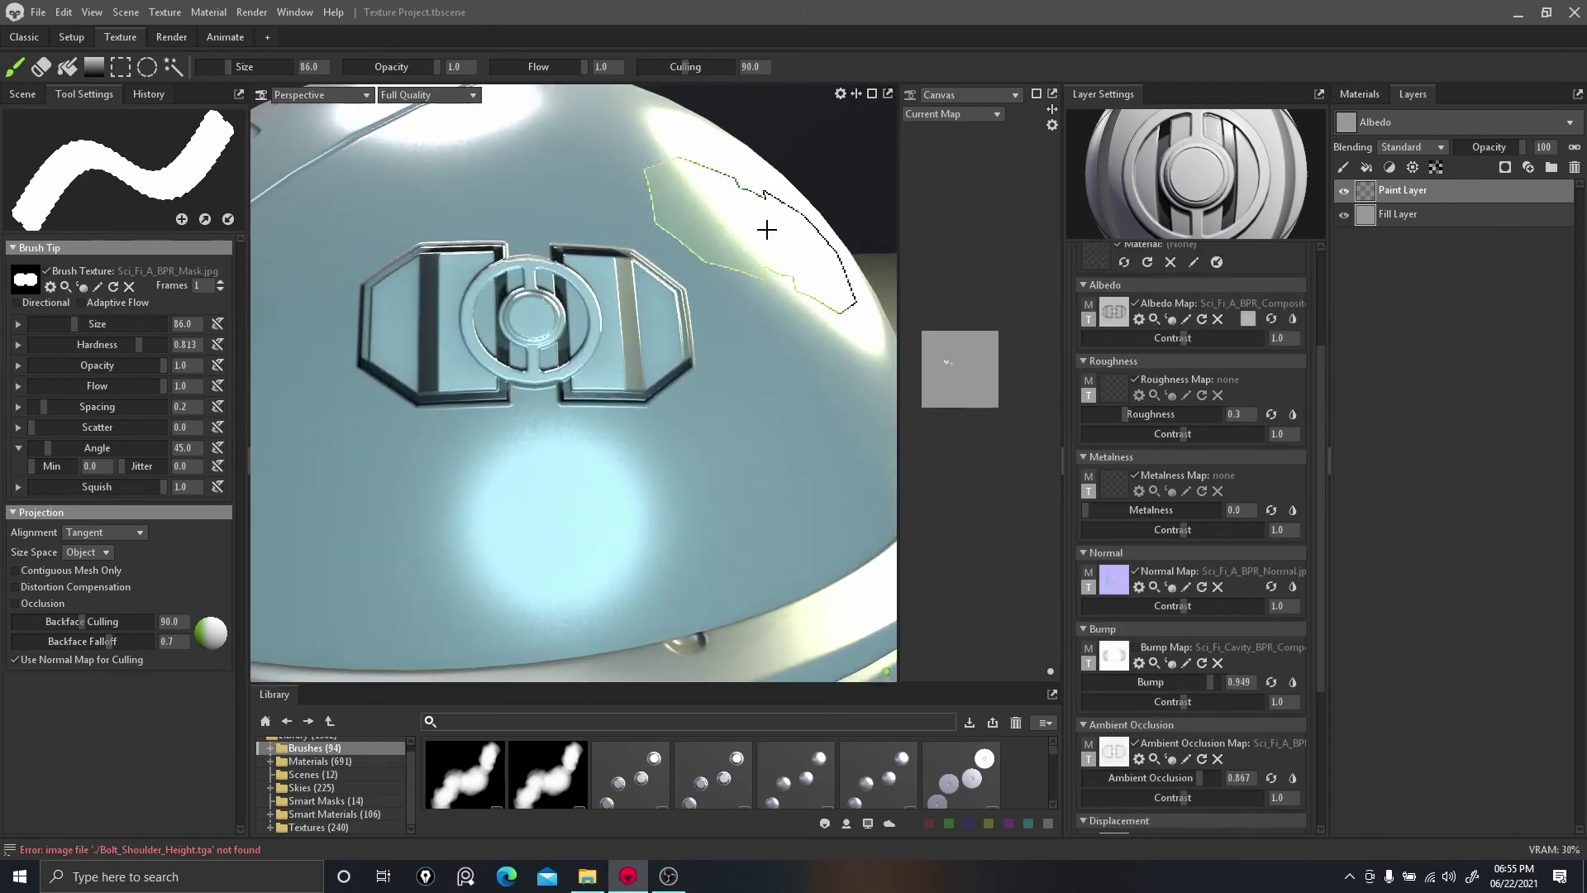
pyautogui.scroll(-5, 767, 230)
pyautogui.moveTo(767, 229); pyautogui.dragTo(506, 192)
pyautogui.hotkey('ctrl', 'z')
# Set the brush angle to 0, hardness to 0.881 and size to 66 to fit the facets of the lower collar.
pyautogui.moveTo(197, 447); pyautogui.dragTo(111, 454)
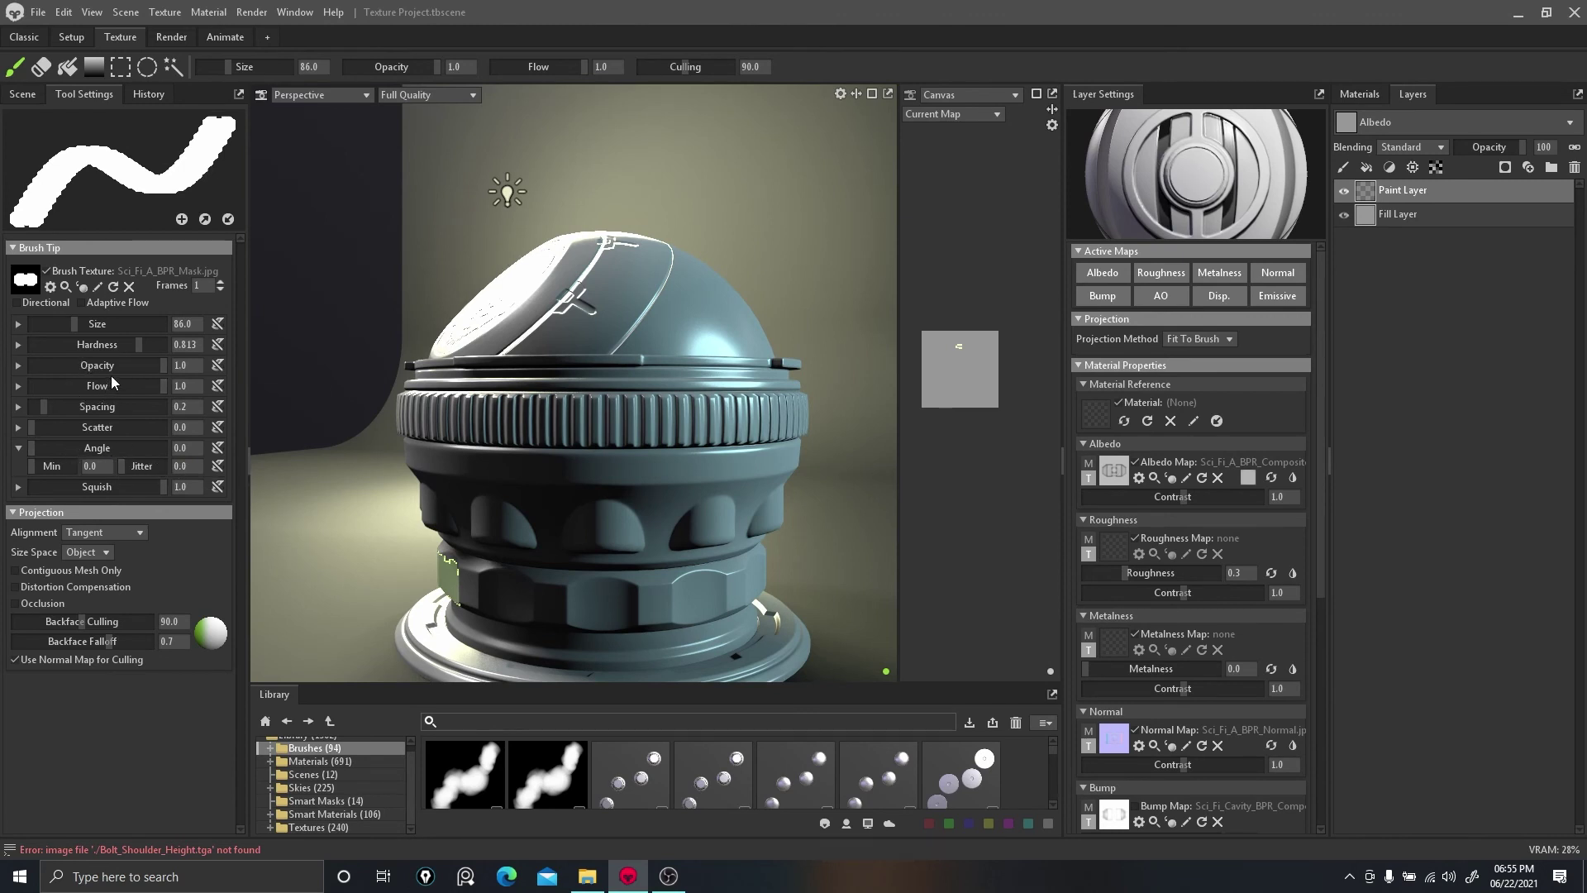
pyautogui.moveTo(137, 344); pyautogui.dragTo(147, 344)
pyautogui.moveTo(475, 518)
pyautogui.keyDown('alt'); pyautogui.mouseDown()
pyautogui.moveTo(645, 462)
pyautogui.moveTo(770, 493)
pyautogui.moveTo(657, 402)
pyautogui.mouseUp(); pyautogui.keyUp('alt')
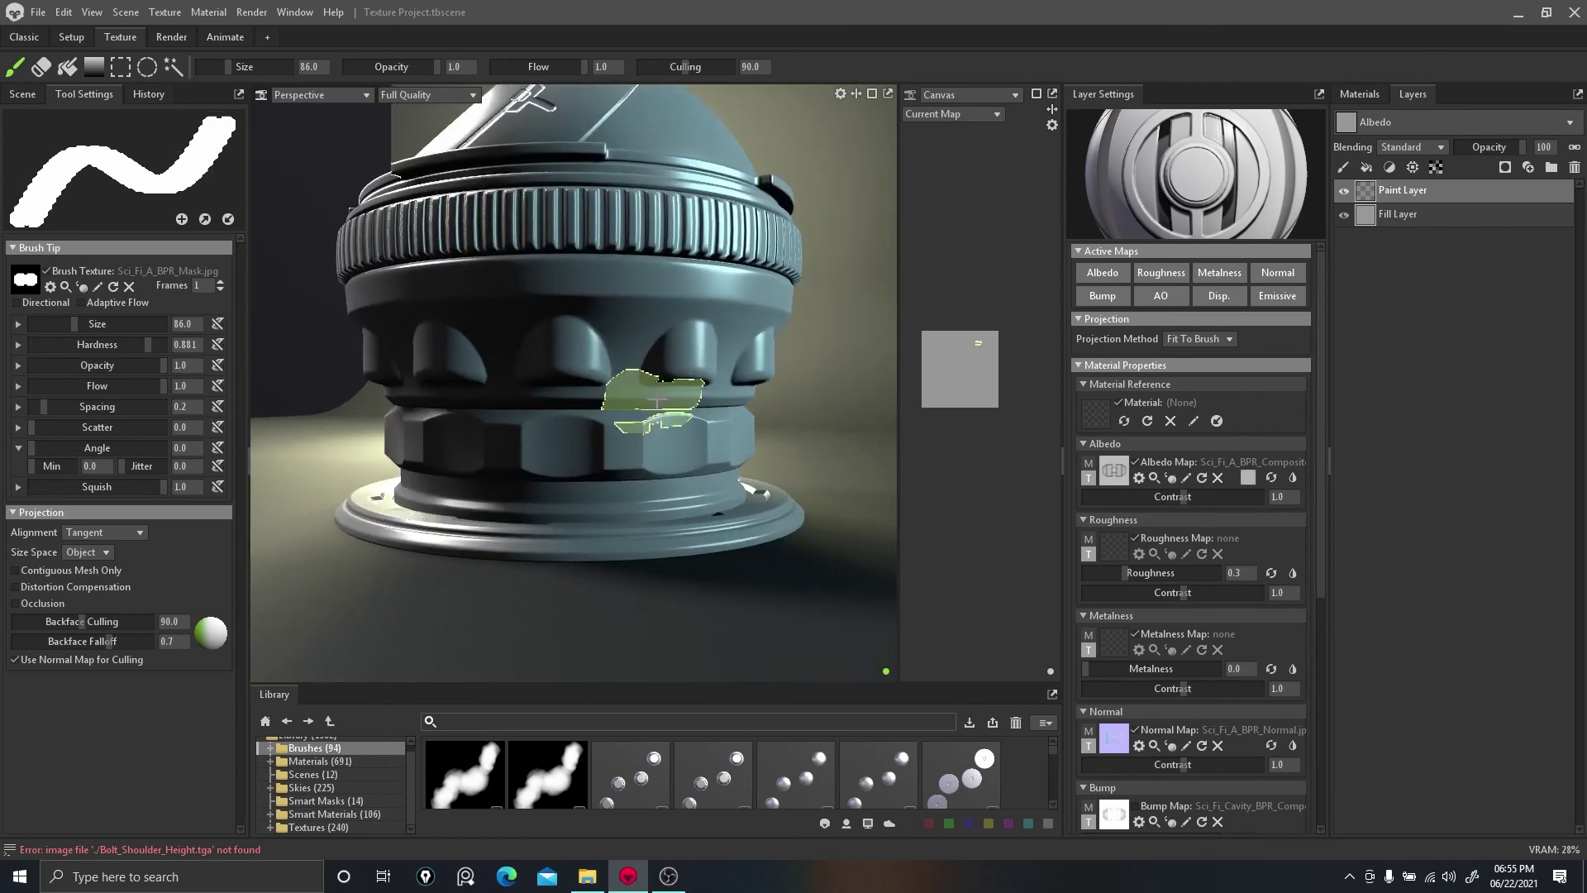
pyautogui.scroll(3, 657, 403)
pyautogui.press('[')
pyautogui.press('[')
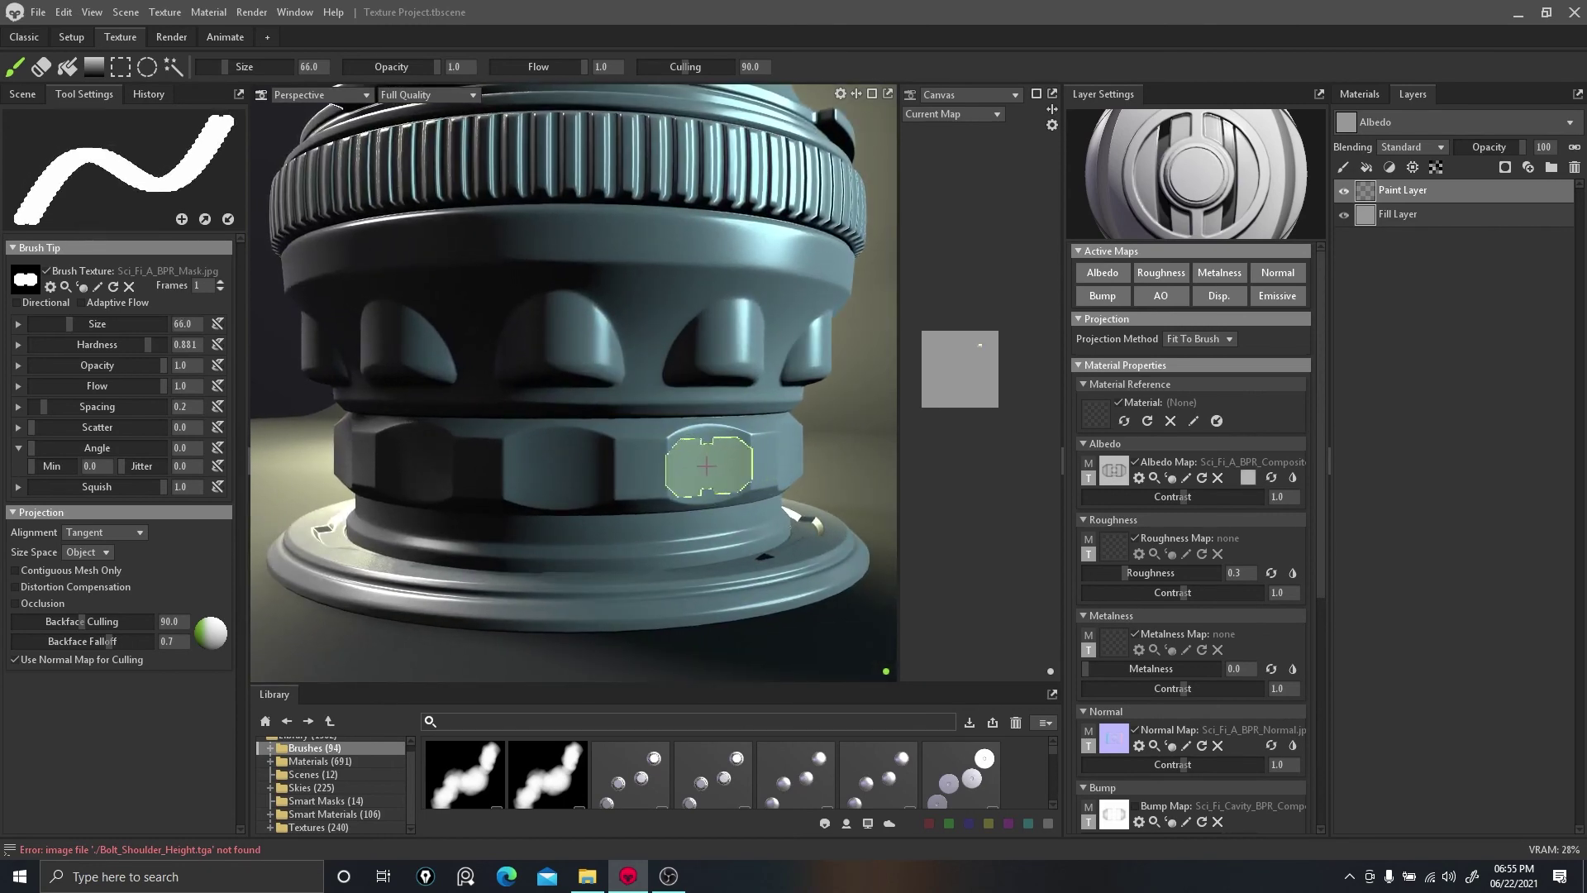
# Stamp the sci-fi detail onto each flat facet around the lower collar of the model.
pyautogui.click(707, 467)
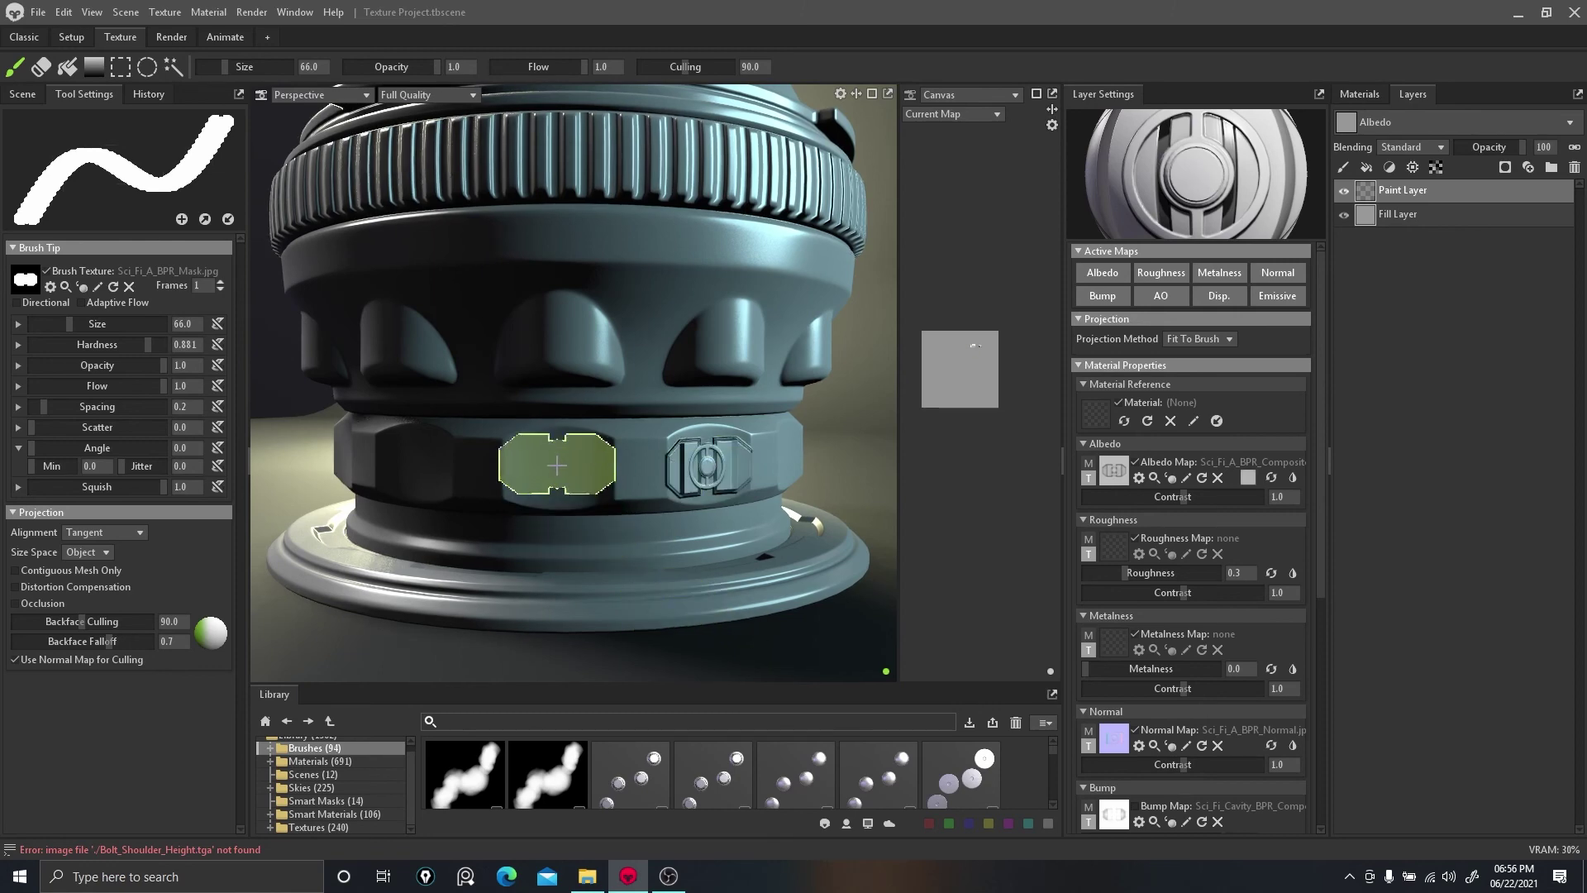
pyautogui.moveTo(851, 485)
pyautogui.keyDown('alt'); pyautogui.mouseDown()
pyautogui.moveTo(826, 459)
pyautogui.moveTo(691, 471)
pyautogui.moveTo(757, 418)
pyautogui.moveTo(628, 454)
pyautogui.mouseUp(); pyautogui.keyUp('alt')
pyautogui.click(513, 476)
pyautogui.moveTo(744, 483)
pyautogui.keyDown('alt'); pyautogui.mouseDown()
pyautogui.moveTo(773, 466)
pyautogui.moveTo(501, 486)
pyautogui.moveTo(830, 355)
pyautogui.moveTo(549, 464)
pyautogui.moveTo(809, 408)
pyautogui.moveTo(605, 461)
pyautogui.moveTo(855, 420)
pyautogui.moveTo(565, 491)
pyautogui.mouseUp(); pyautogui.keyUp('alt')
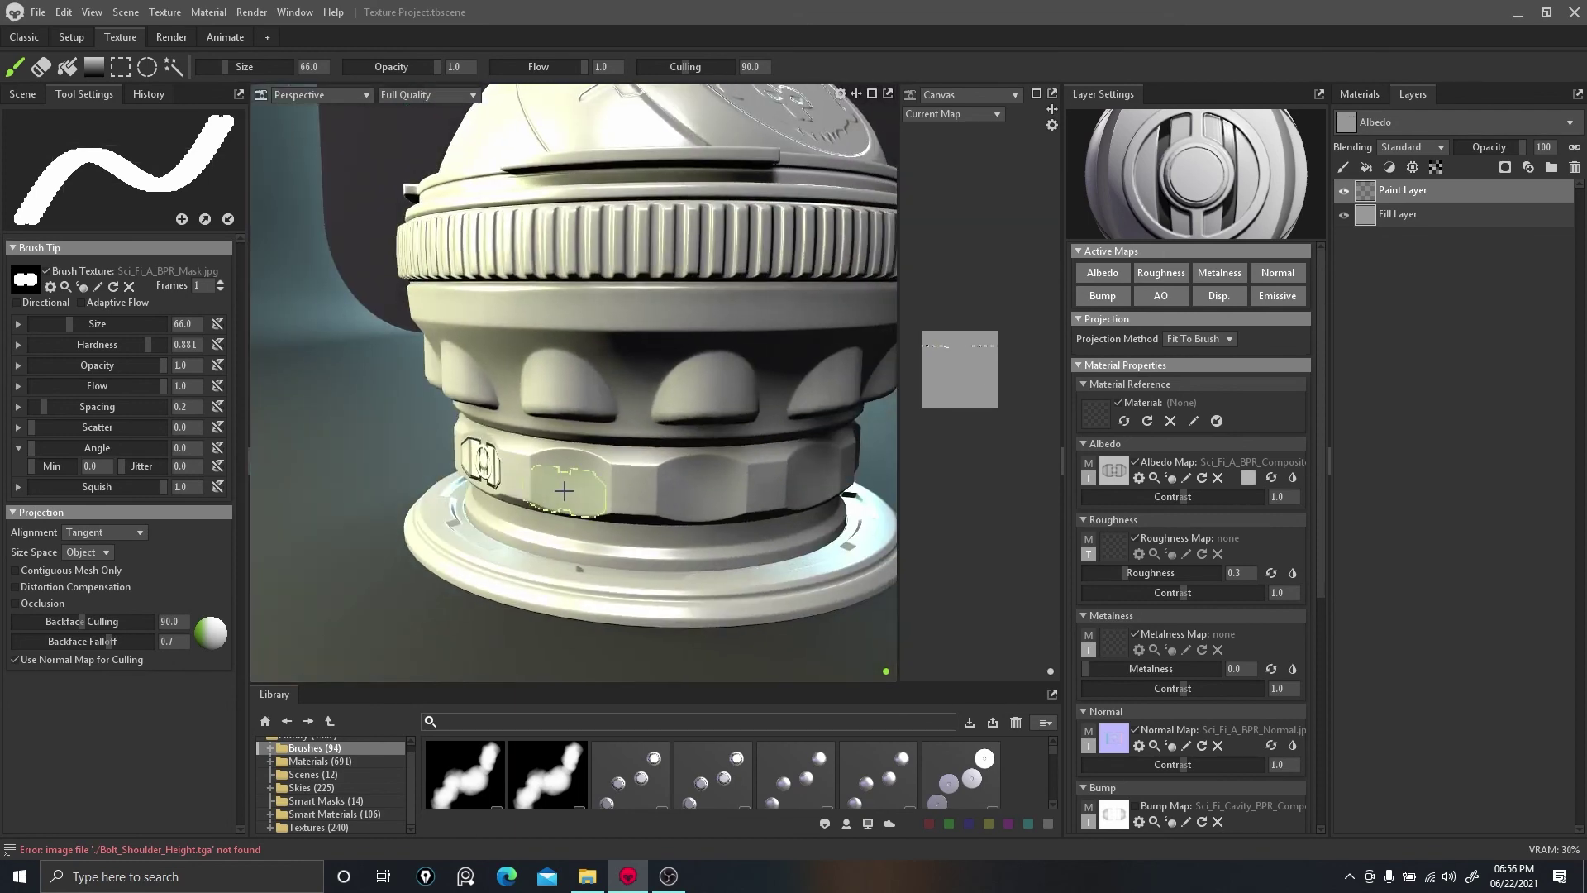
pyautogui.moveTo(726, 496)
pyautogui.keyDown('alt'); pyautogui.mouseDown()
pyautogui.moveTo(785, 601)
pyautogui.moveTo(726, 602)
pyautogui.mouseUp(); pyautogui.keyUp('alt')
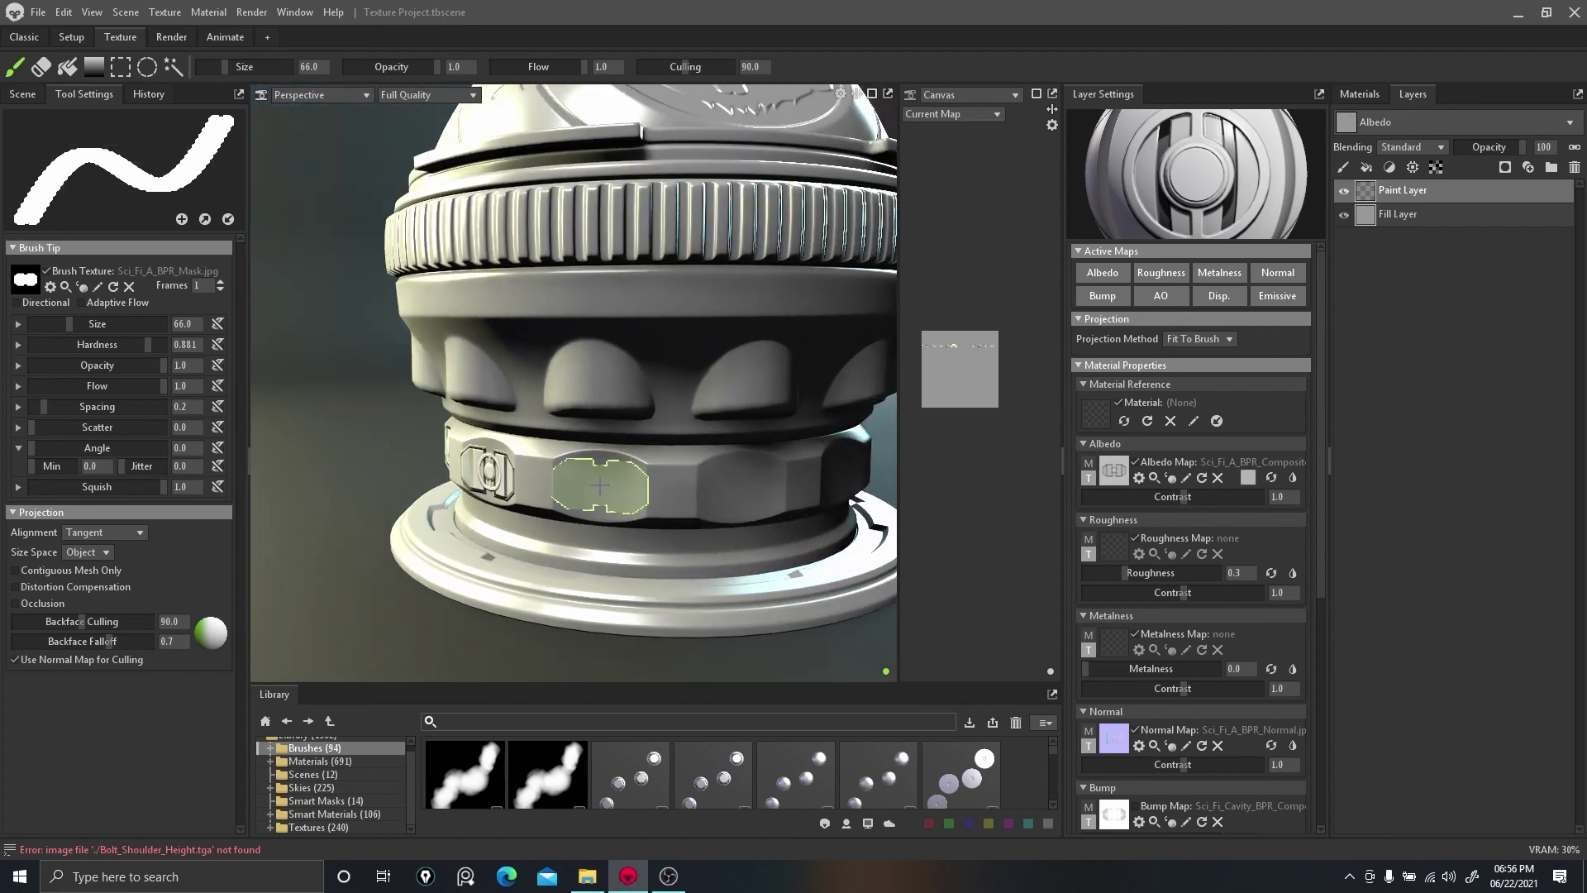
pyautogui.moveTo(640, 487)
pyautogui.keyDown('alt'); pyautogui.mouseDown()
pyautogui.moveTo(881, 371)
pyautogui.moveTo(769, 346)
pyautogui.mouseUp(); pyautogui.keyUp('alt')
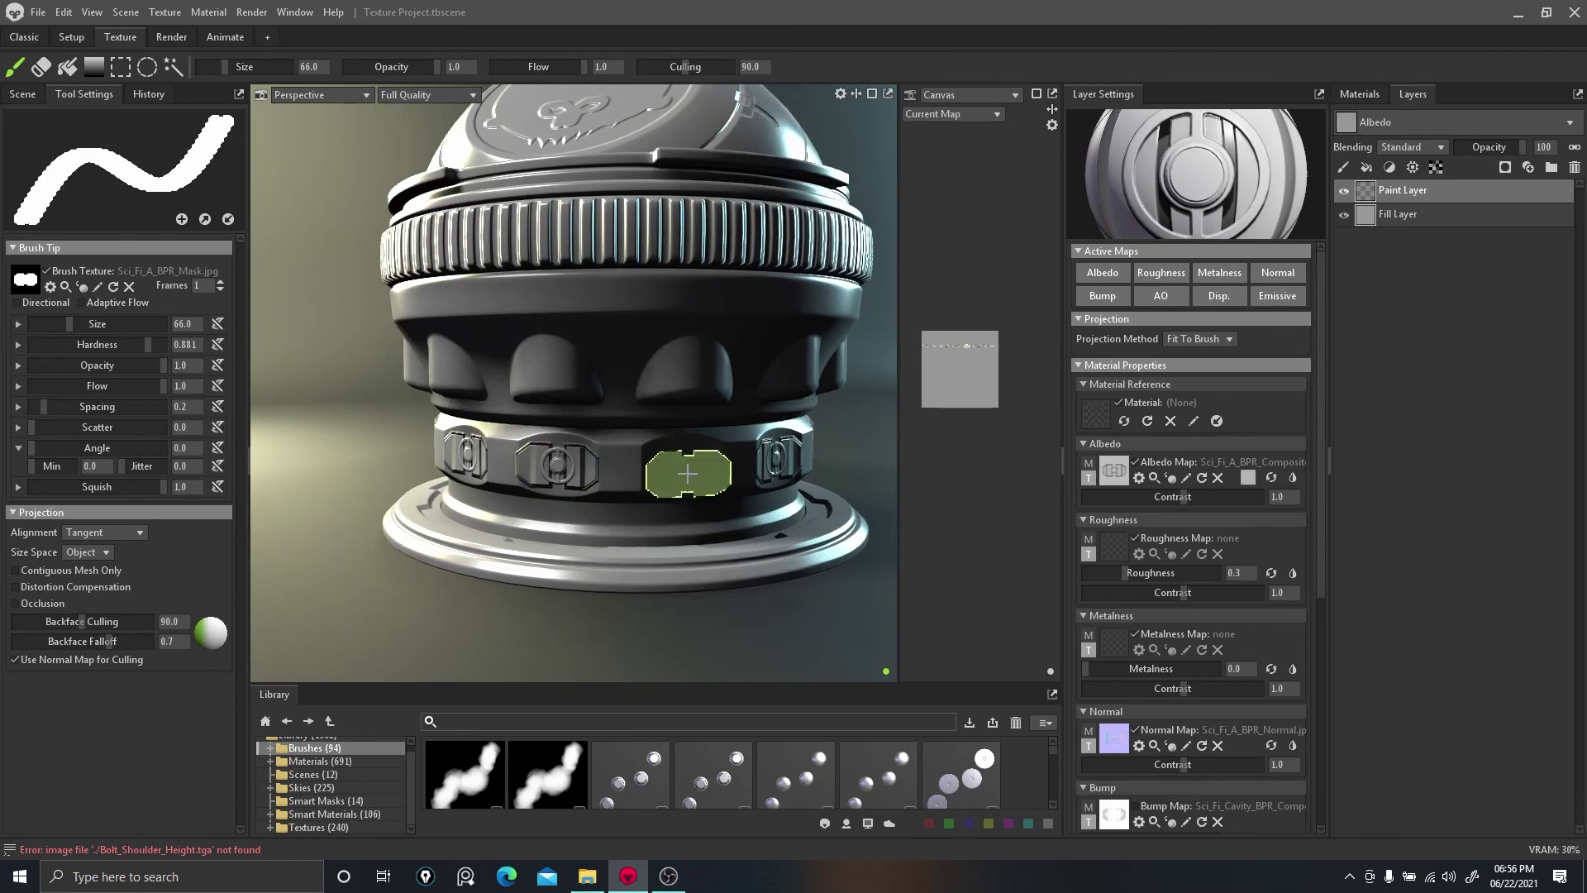
pyautogui.moveTo(719, 477)
pyautogui.keyDown('alt'); pyautogui.mouseDown()
pyautogui.moveTo(821, 246)
pyautogui.moveTo(651, 279)
pyautogui.moveTo(697, 334)
pyautogui.moveTo(929, 301)
pyautogui.moveTo(772, 286)
pyautogui.moveTo(763, 195)
pyautogui.moveTo(776, 190)
pyautogui.moveTo(792, 226)
pyautogui.mouseUp(); pyautogui.keyUp('alt')
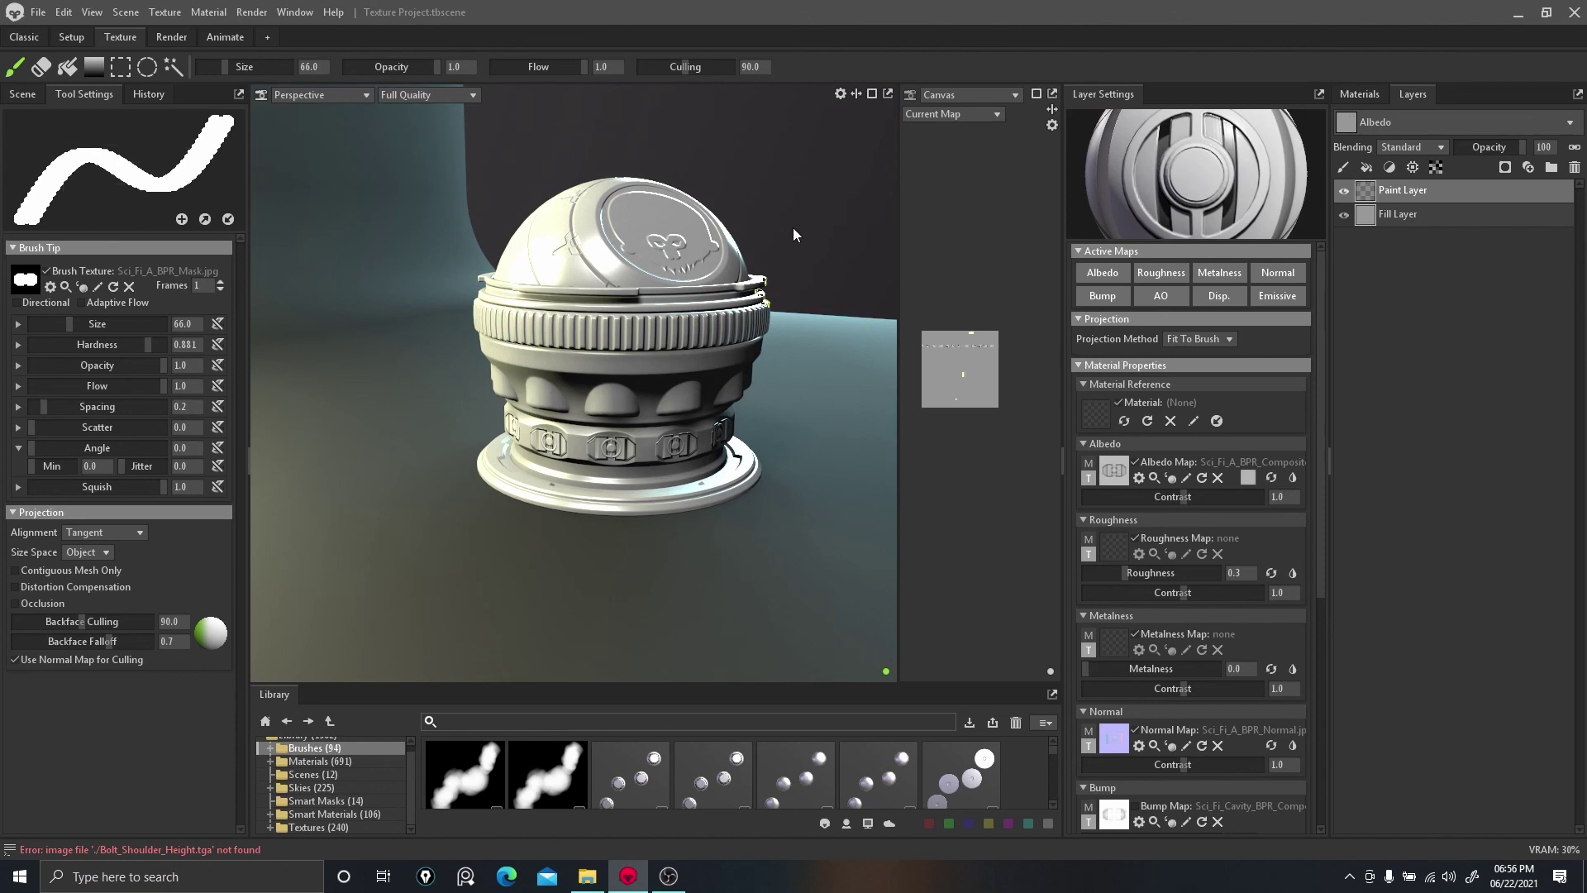
pyautogui.moveTo(857, 235)
pyautogui.keyDown('alt'); pyautogui.mouseDown()
pyautogui.moveTo(589, 273)
pyautogui.moveTo(666, 266)
pyautogui.moveTo(655, 344)
pyautogui.mouseUp(); pyautogui.keyUp('alt')
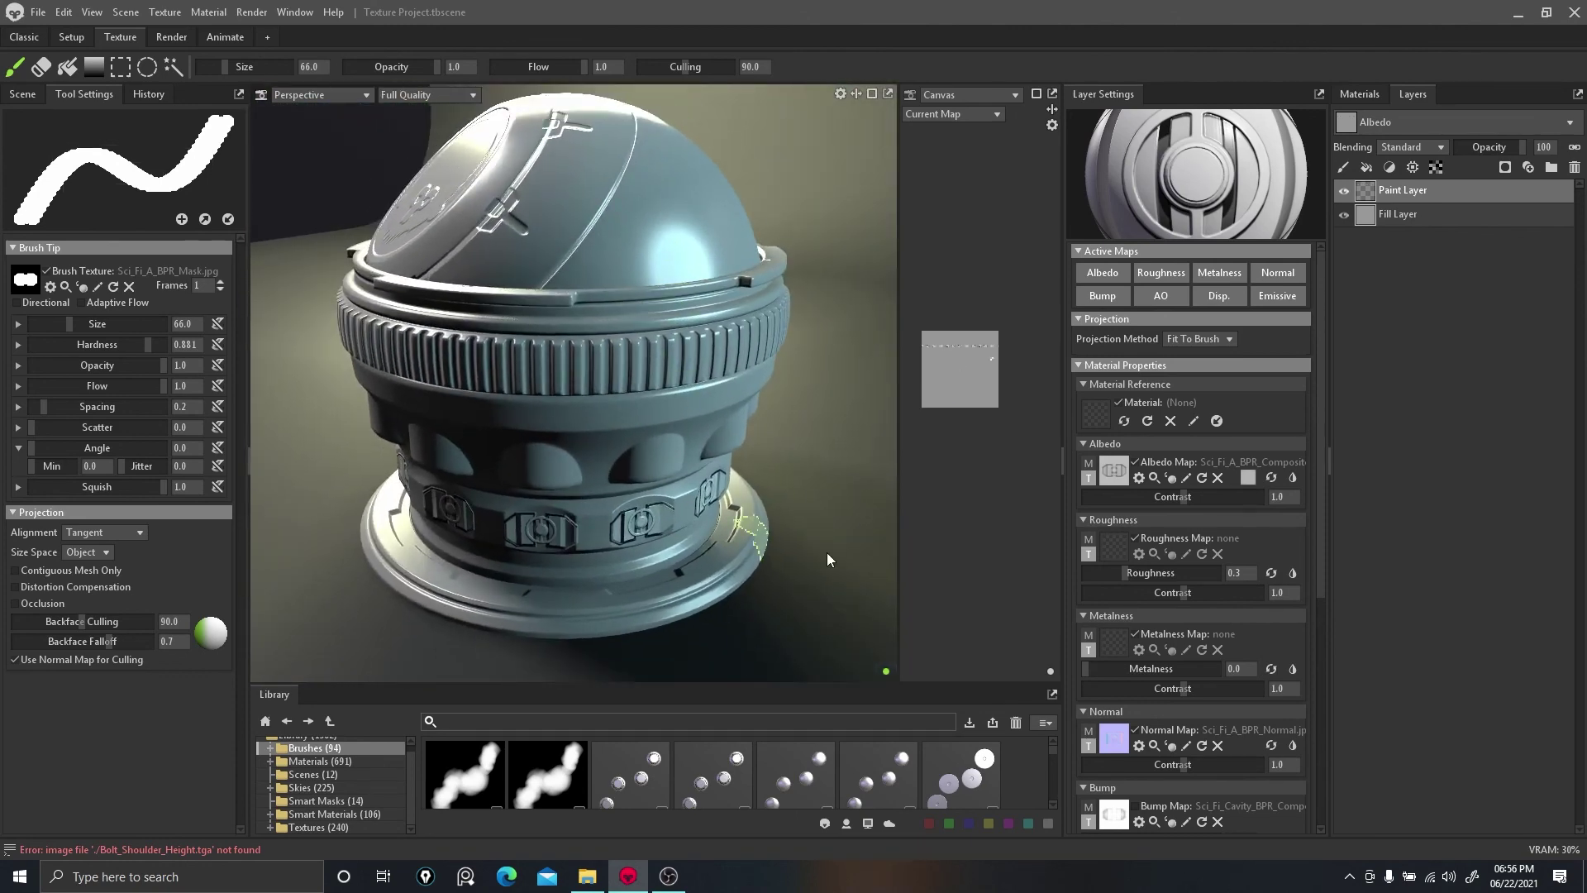
pyautogui.keyDown('alt'); pyautogui.moveTo(749, 534); pyautogui.dragTo(777, 610); pyautogui.keyUp('alt')
# Choose the Bolt_12_Point brush from the library and turn off its albedo and metalness maps.
pyautogui.click(701, 781)
pyautogui.click(531, 396)
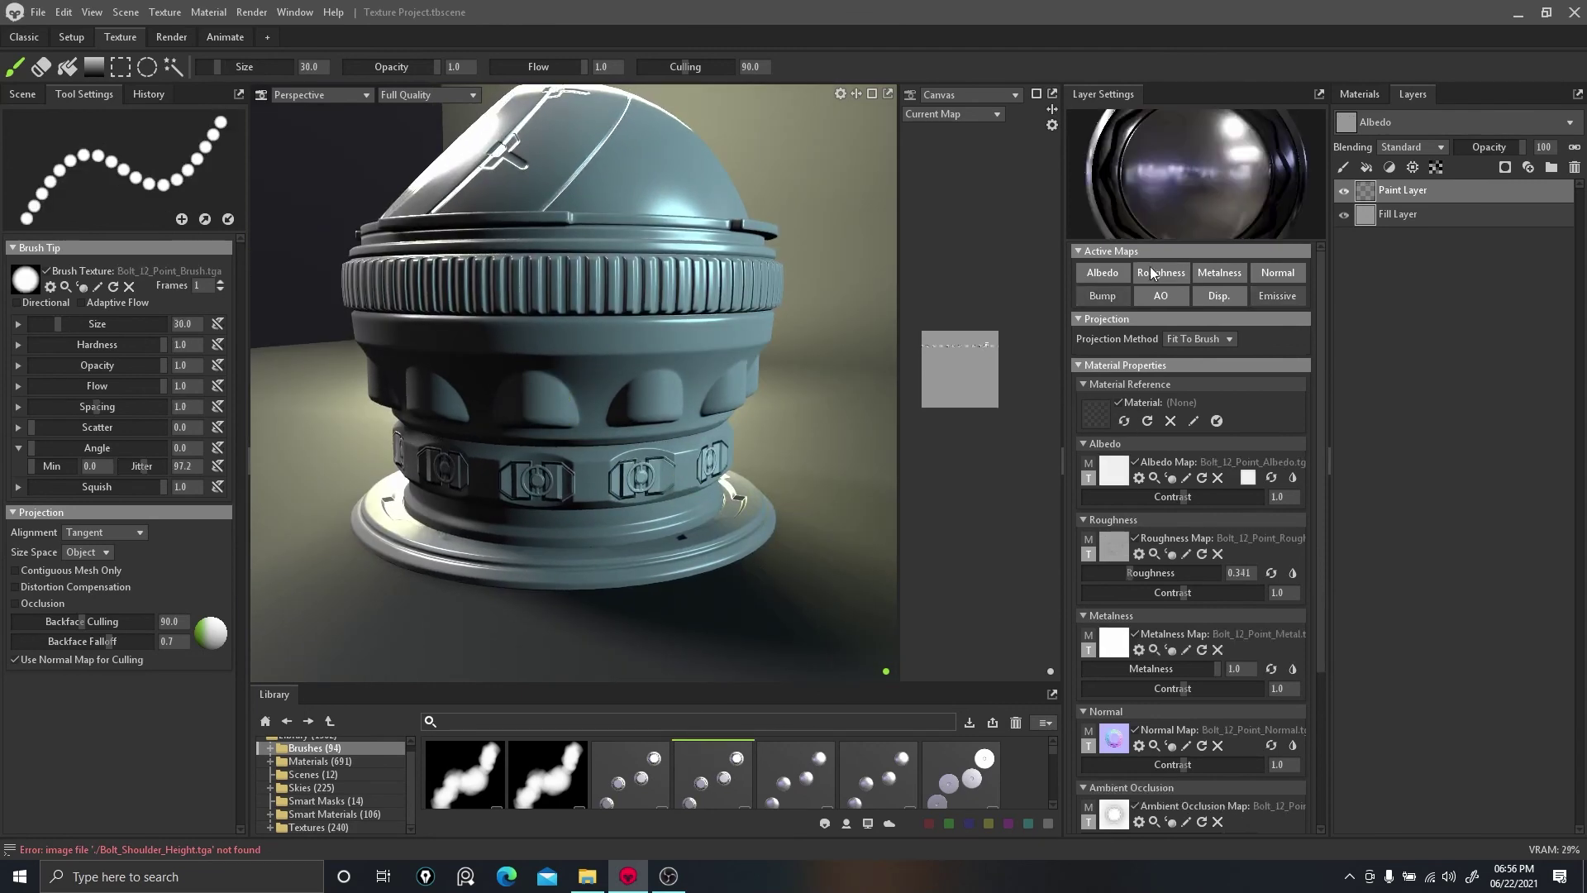
pyautogui.click(1102, 272)
pyautogui.click(1219, 272)
# Reduce the brush size to 20 and stamp bolts onto the rounded knobs of the middle section.
pyautogui.scroll(3, 723, 366)
pyautogui.press('[')
pyautogui.press('[')
pyautogui.press('[')
pyautogui.press('[')
pyautogui.press('[')
pyautogui.click(678, 396)
pyautogui.moveTo(866, 455)
pyautogui.keyDown('alt'); pyautogui.mouseDown()
pyautogui.moveTo(777, 498)
pyautogui.moveTo(868, 479)
pyautogui.moveTo(777, 504)
pyautogui.moveTo(845, 460)
pyautogui.mouseUp(); pyautogui.keyUp('alt')
pyautogui.scroll(-3, 847, 460)
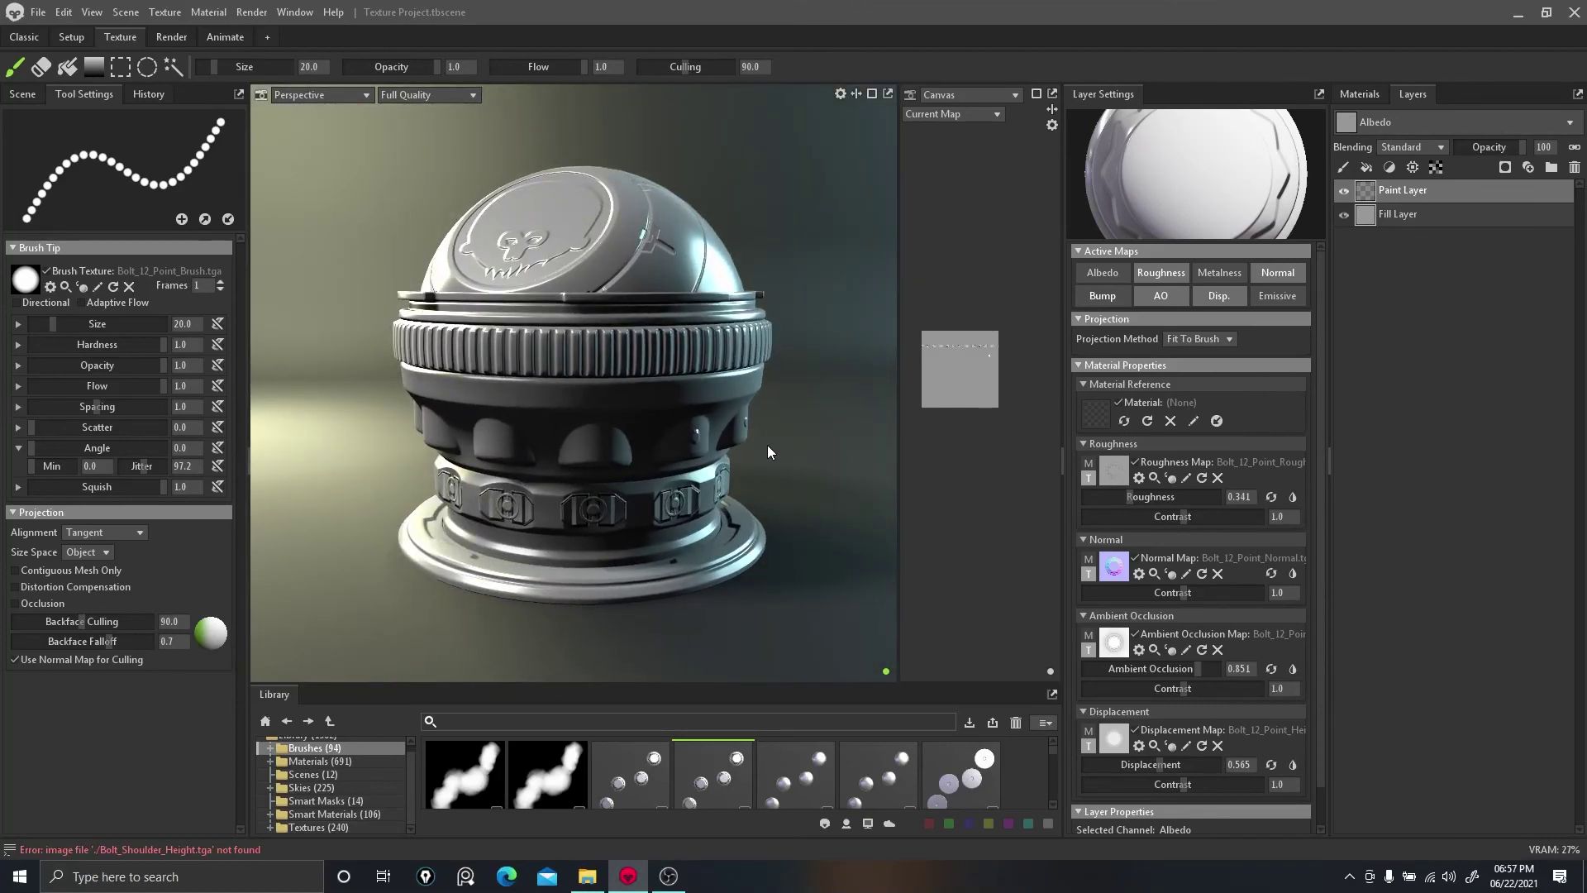
pyautogui.scroll(-1, 767, 449)
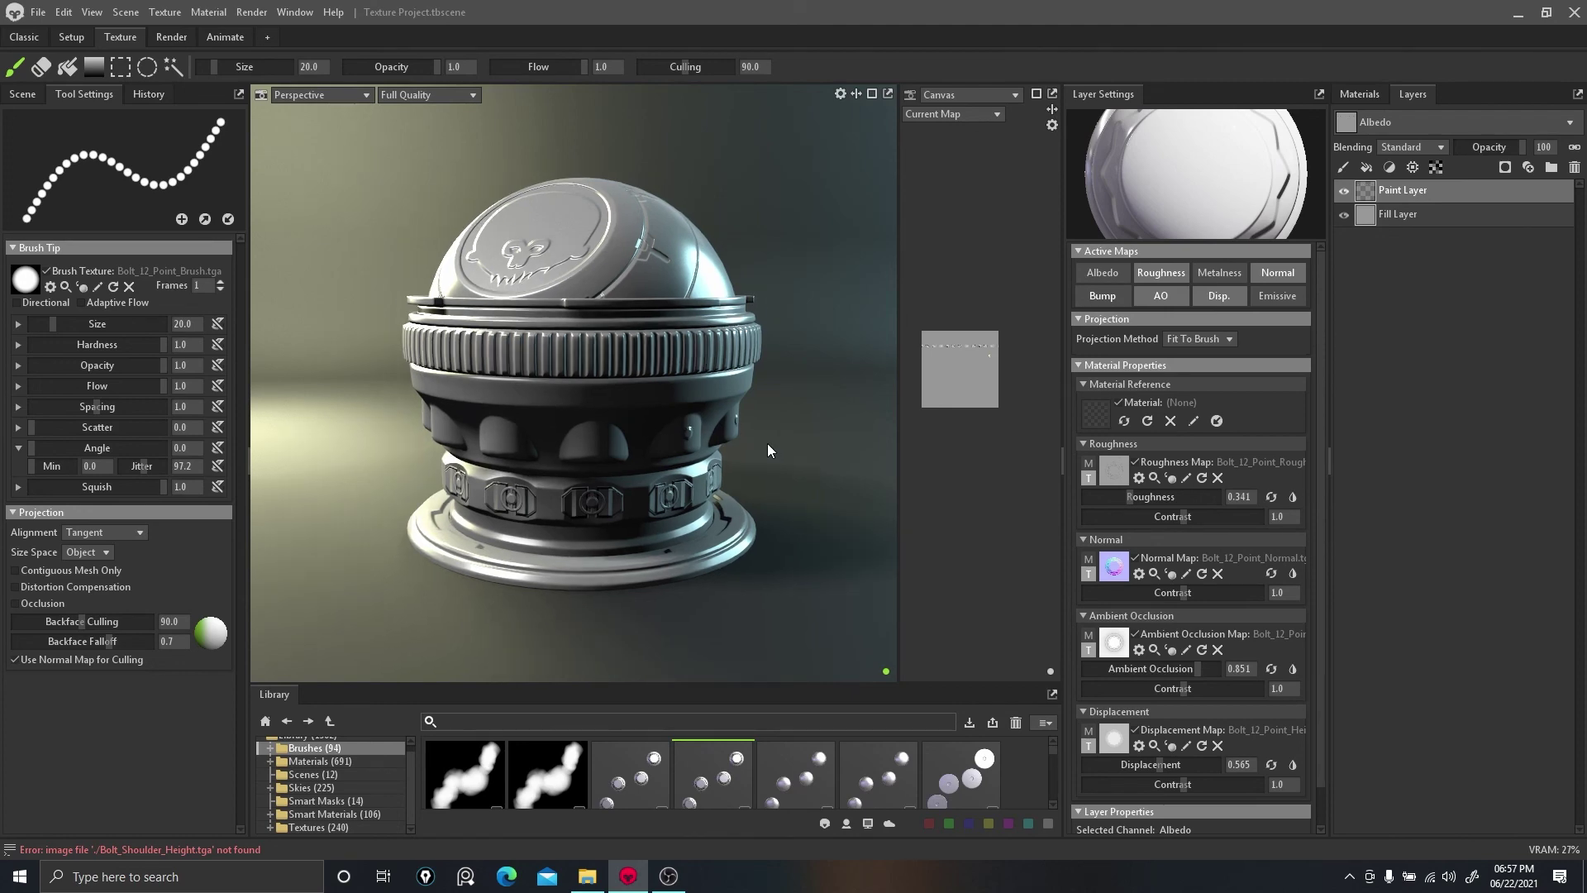
pyautogui.keyDown('alt'); pyautogui.moveTo(761, 372); pyautogui.dragTo(811, 397); pyautogui.keyUp('alt')
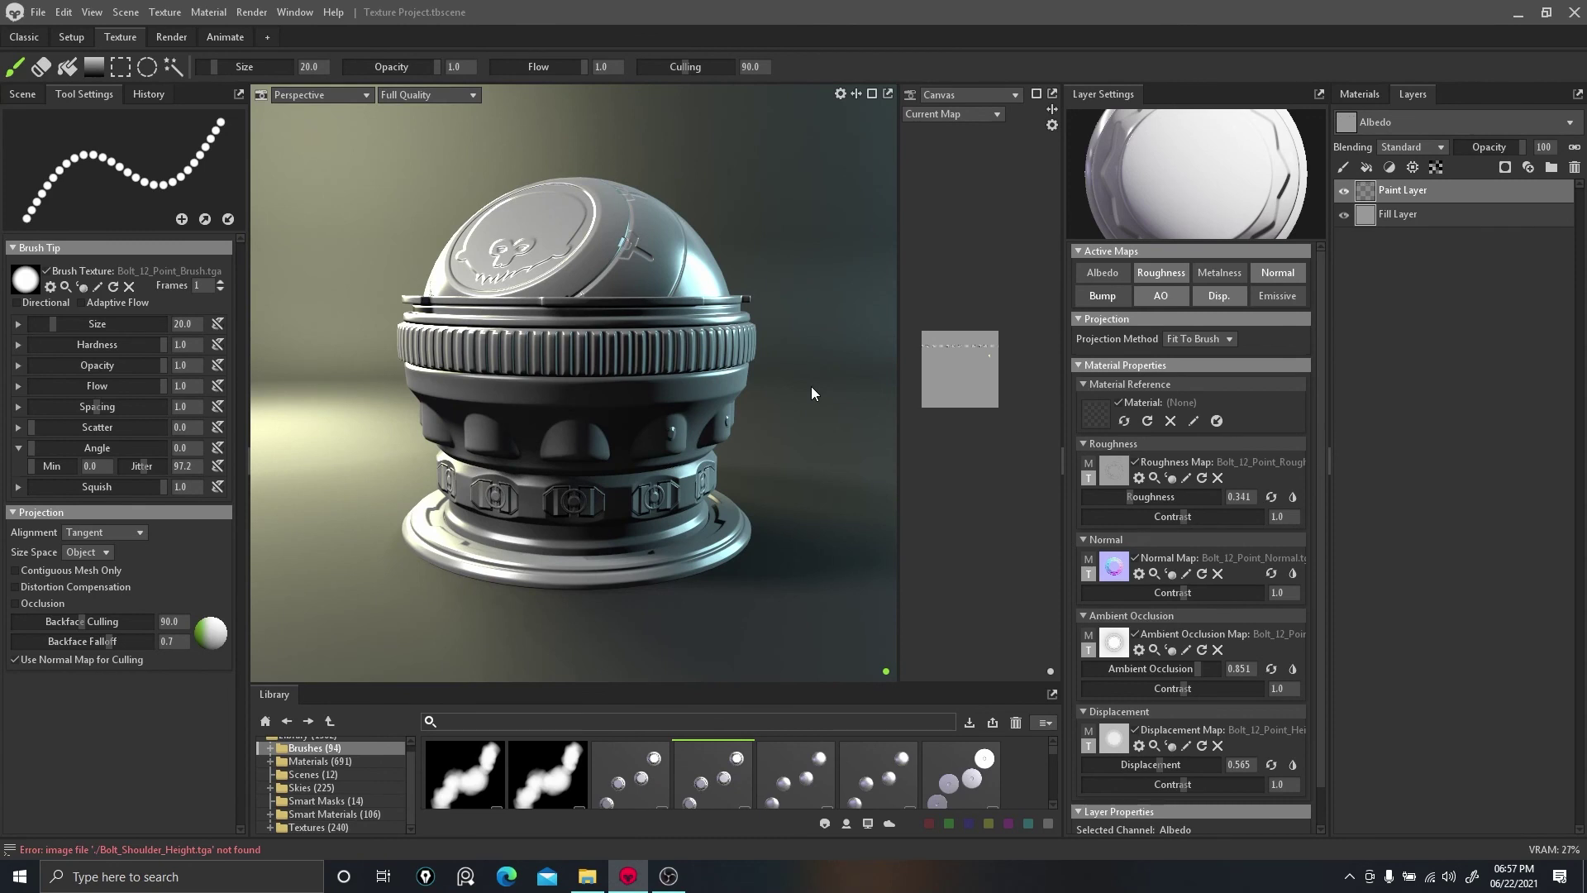